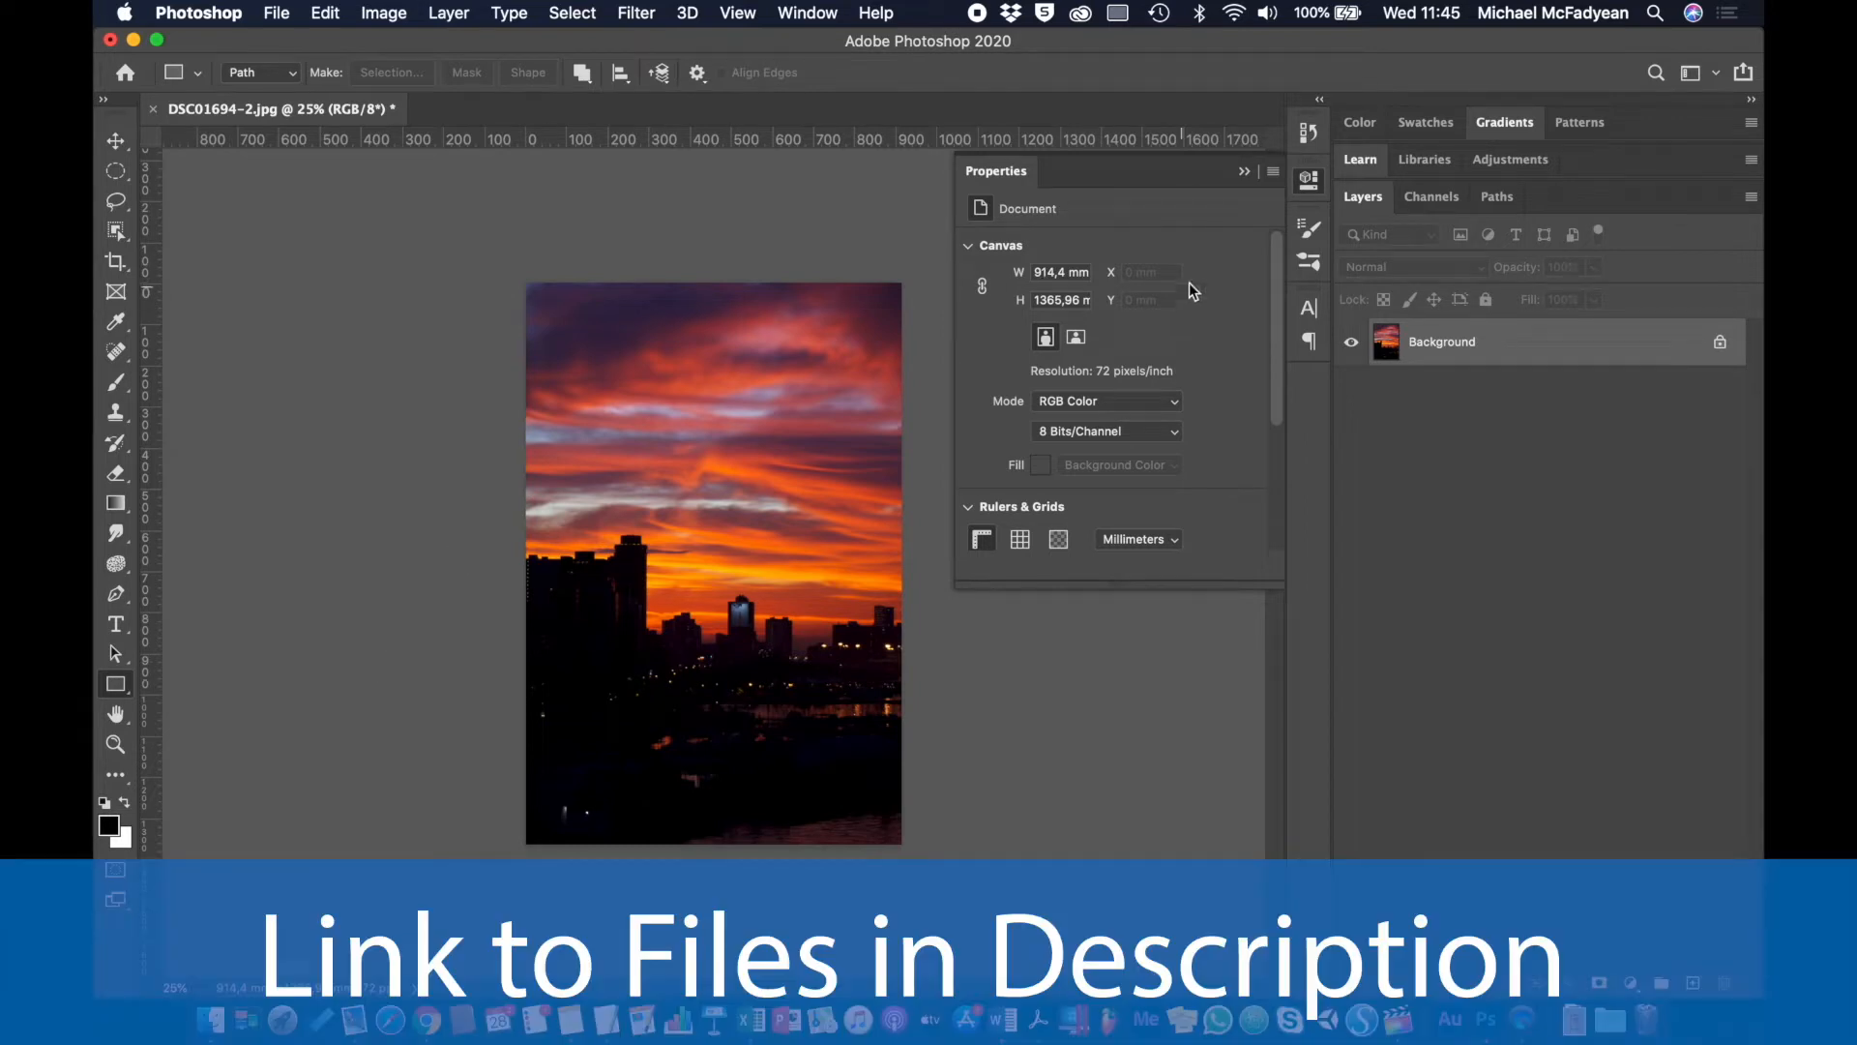
Step: Place iPhone.jpg as an embedded image in the sunset document
click(1245, 172)
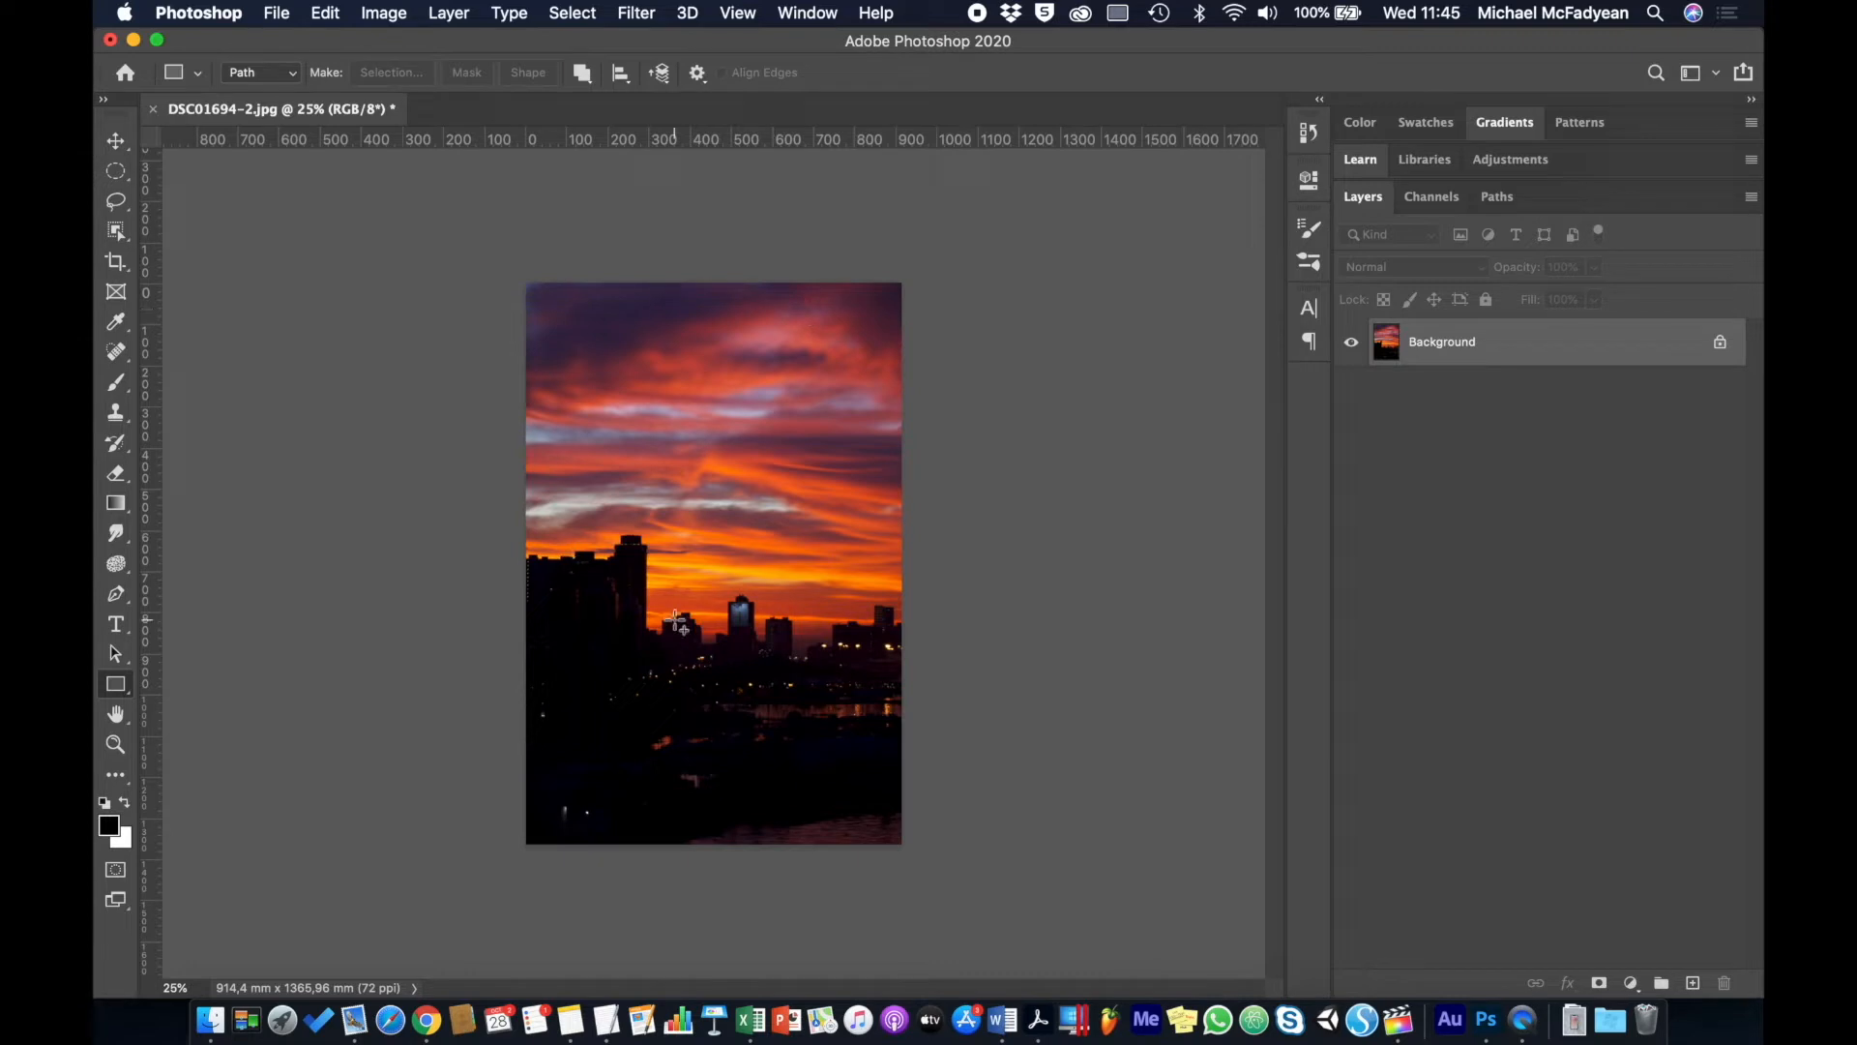
key(super+0)
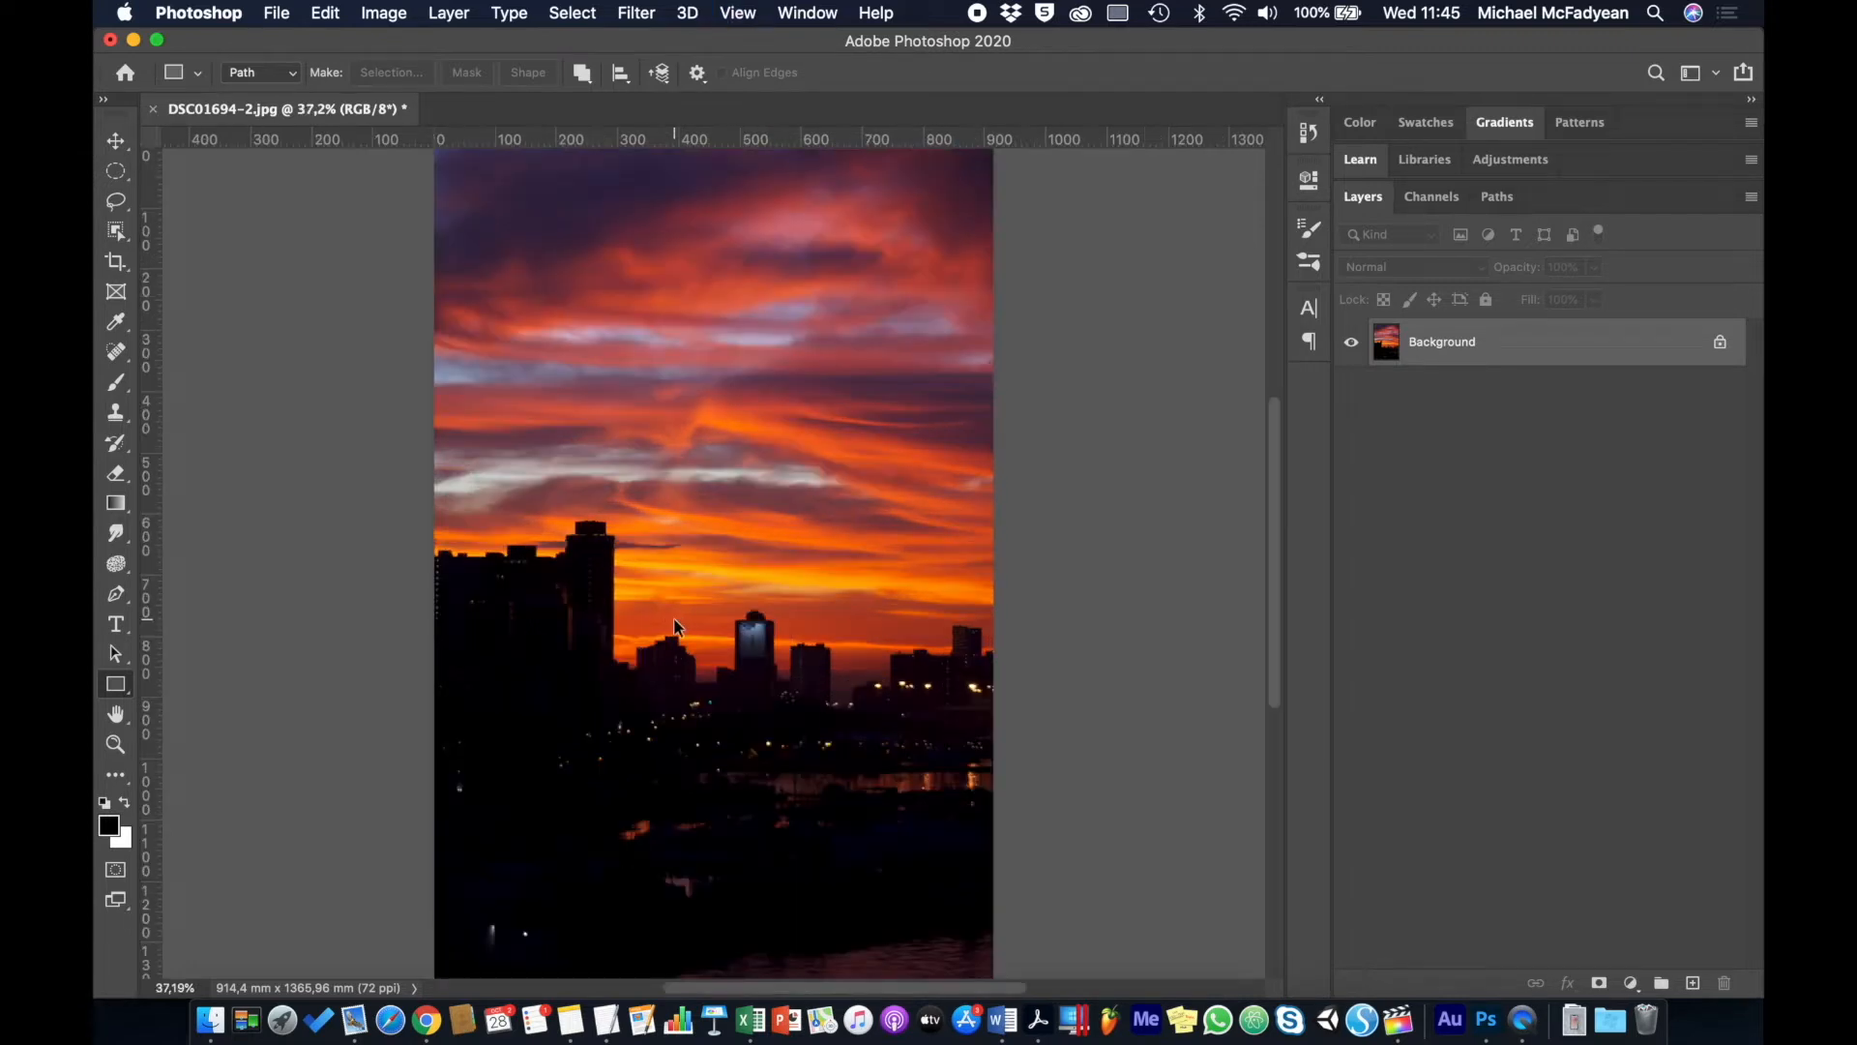
key(super+minus)
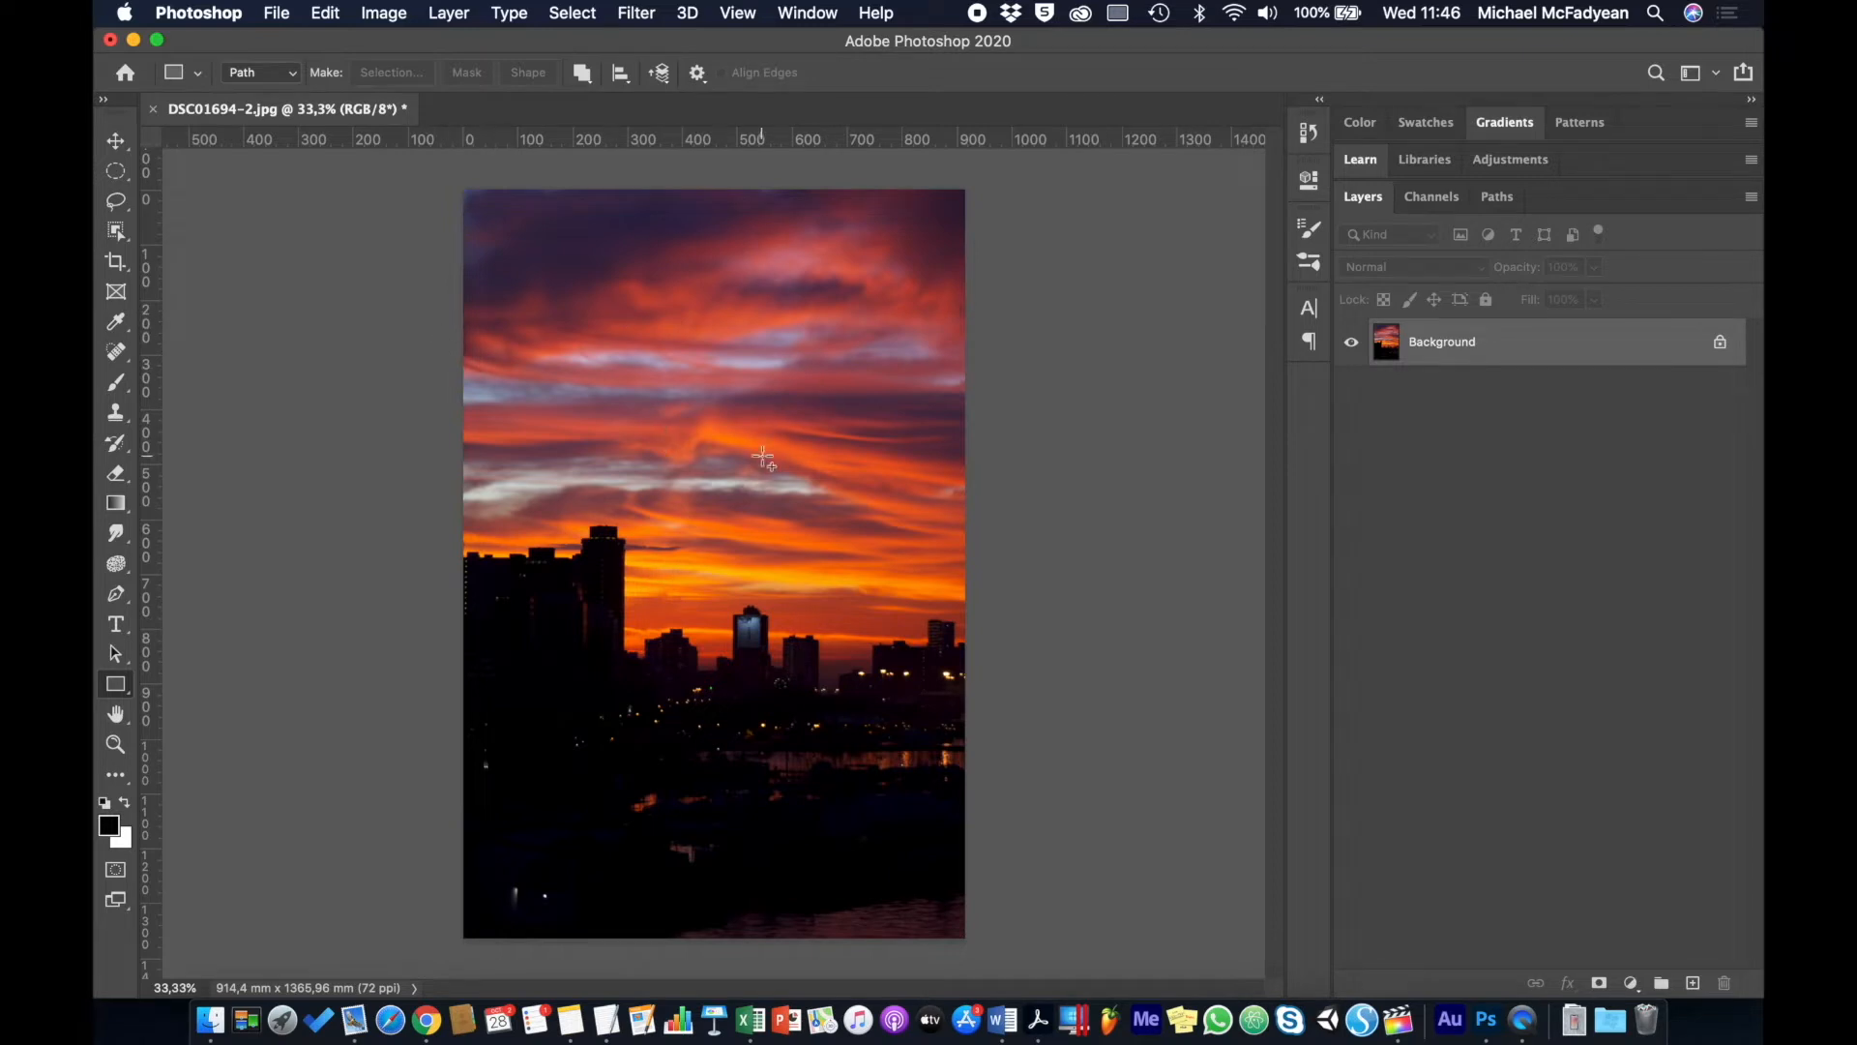
click(281, 16)
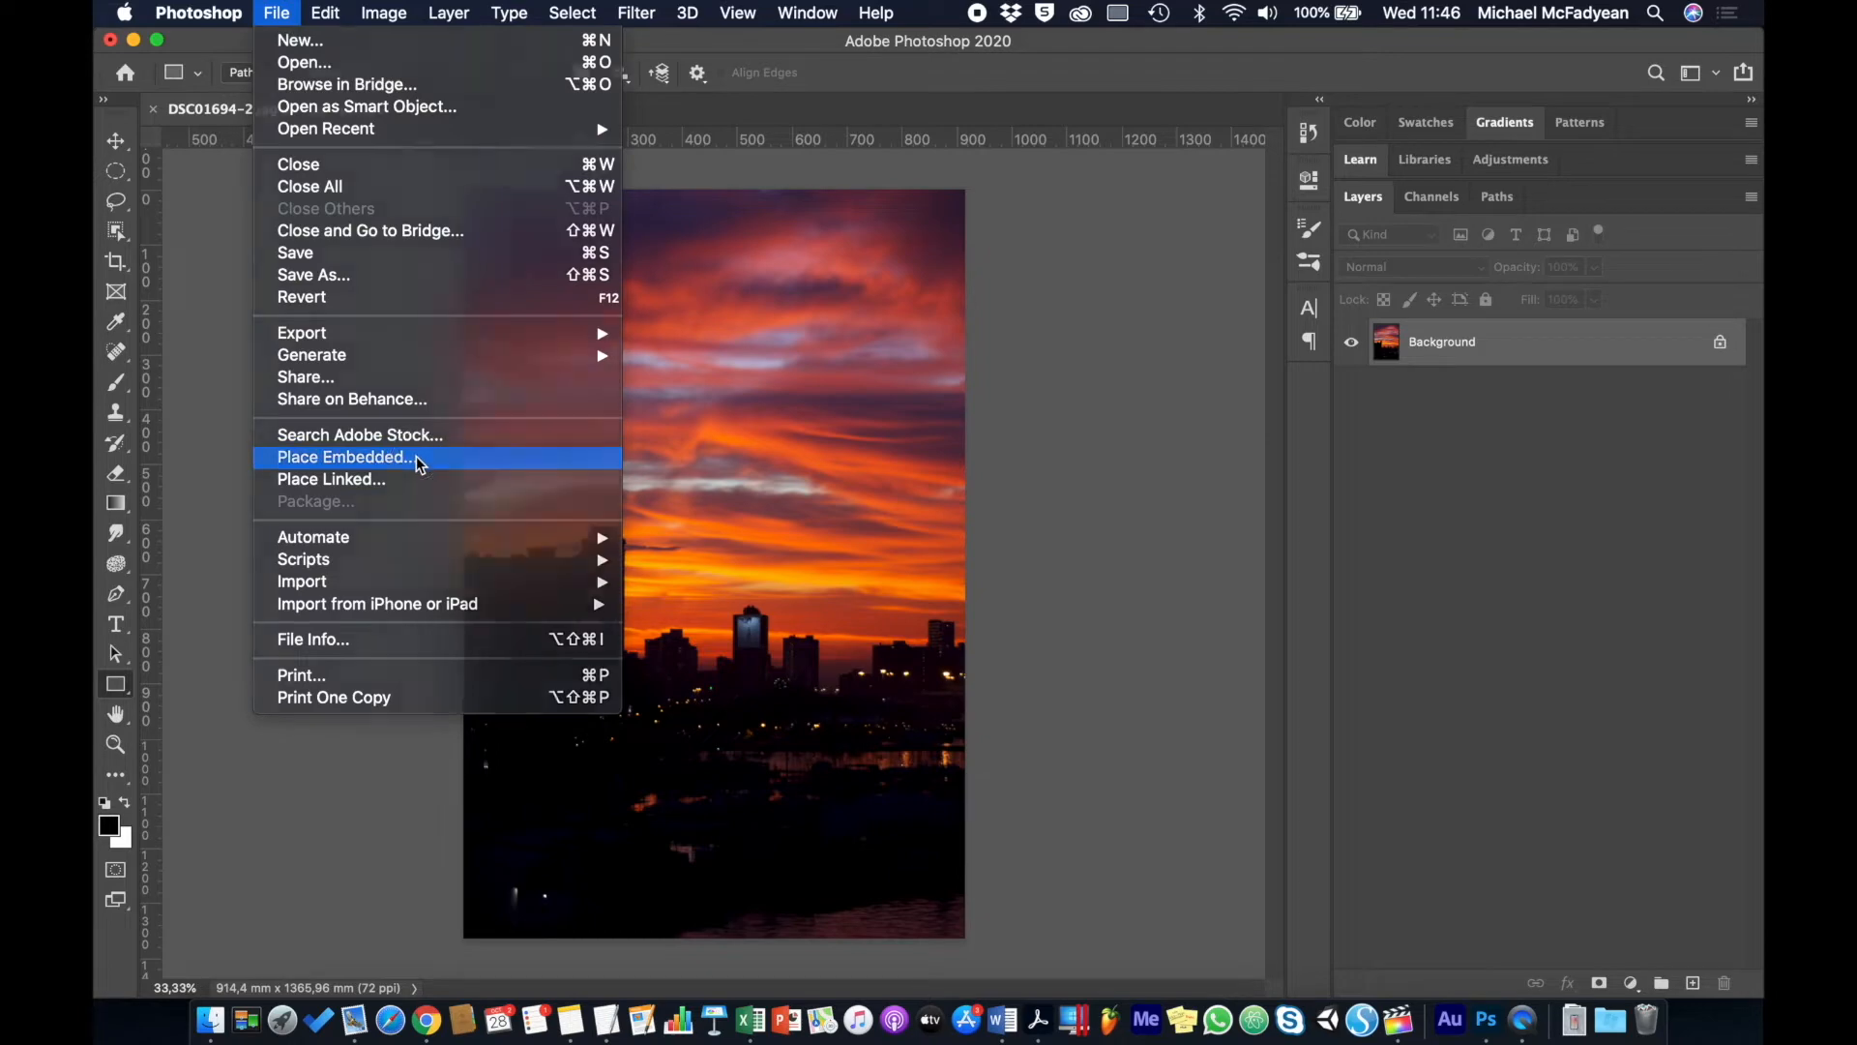
click(421, 458)
click(798, 253)
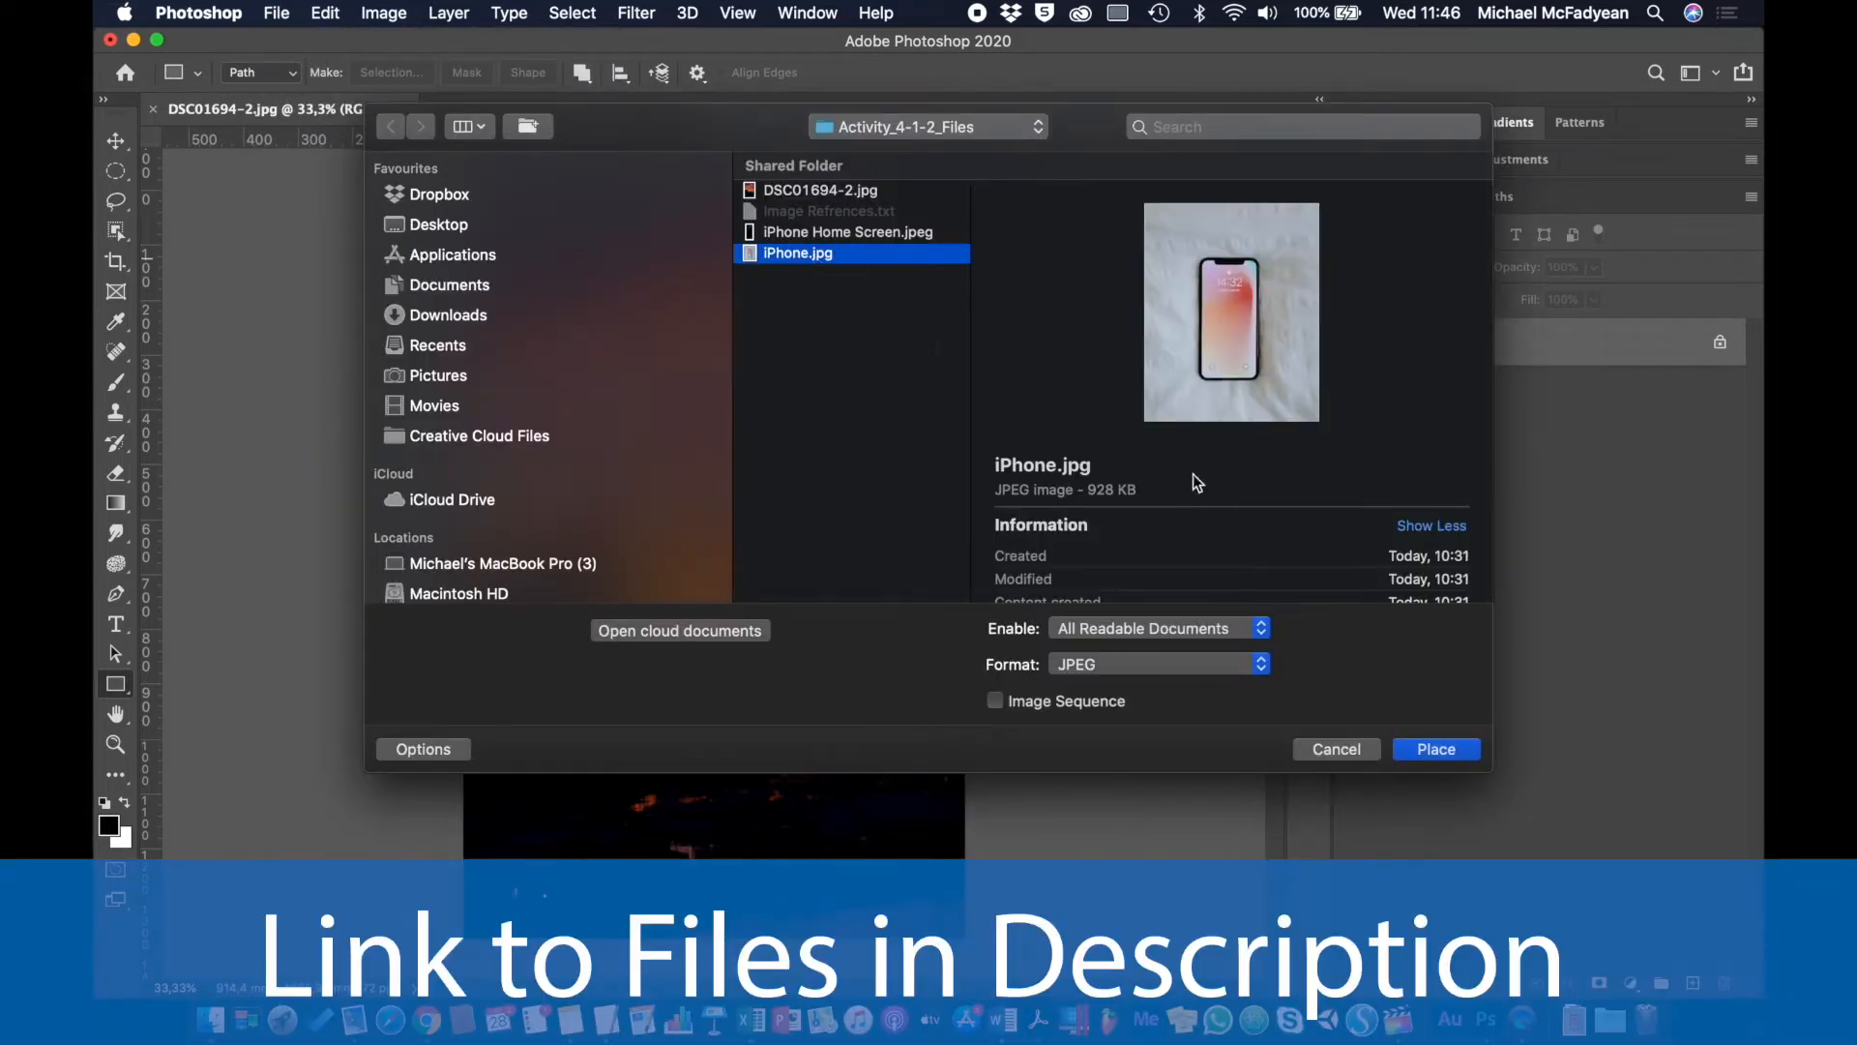
click(1432, 749)
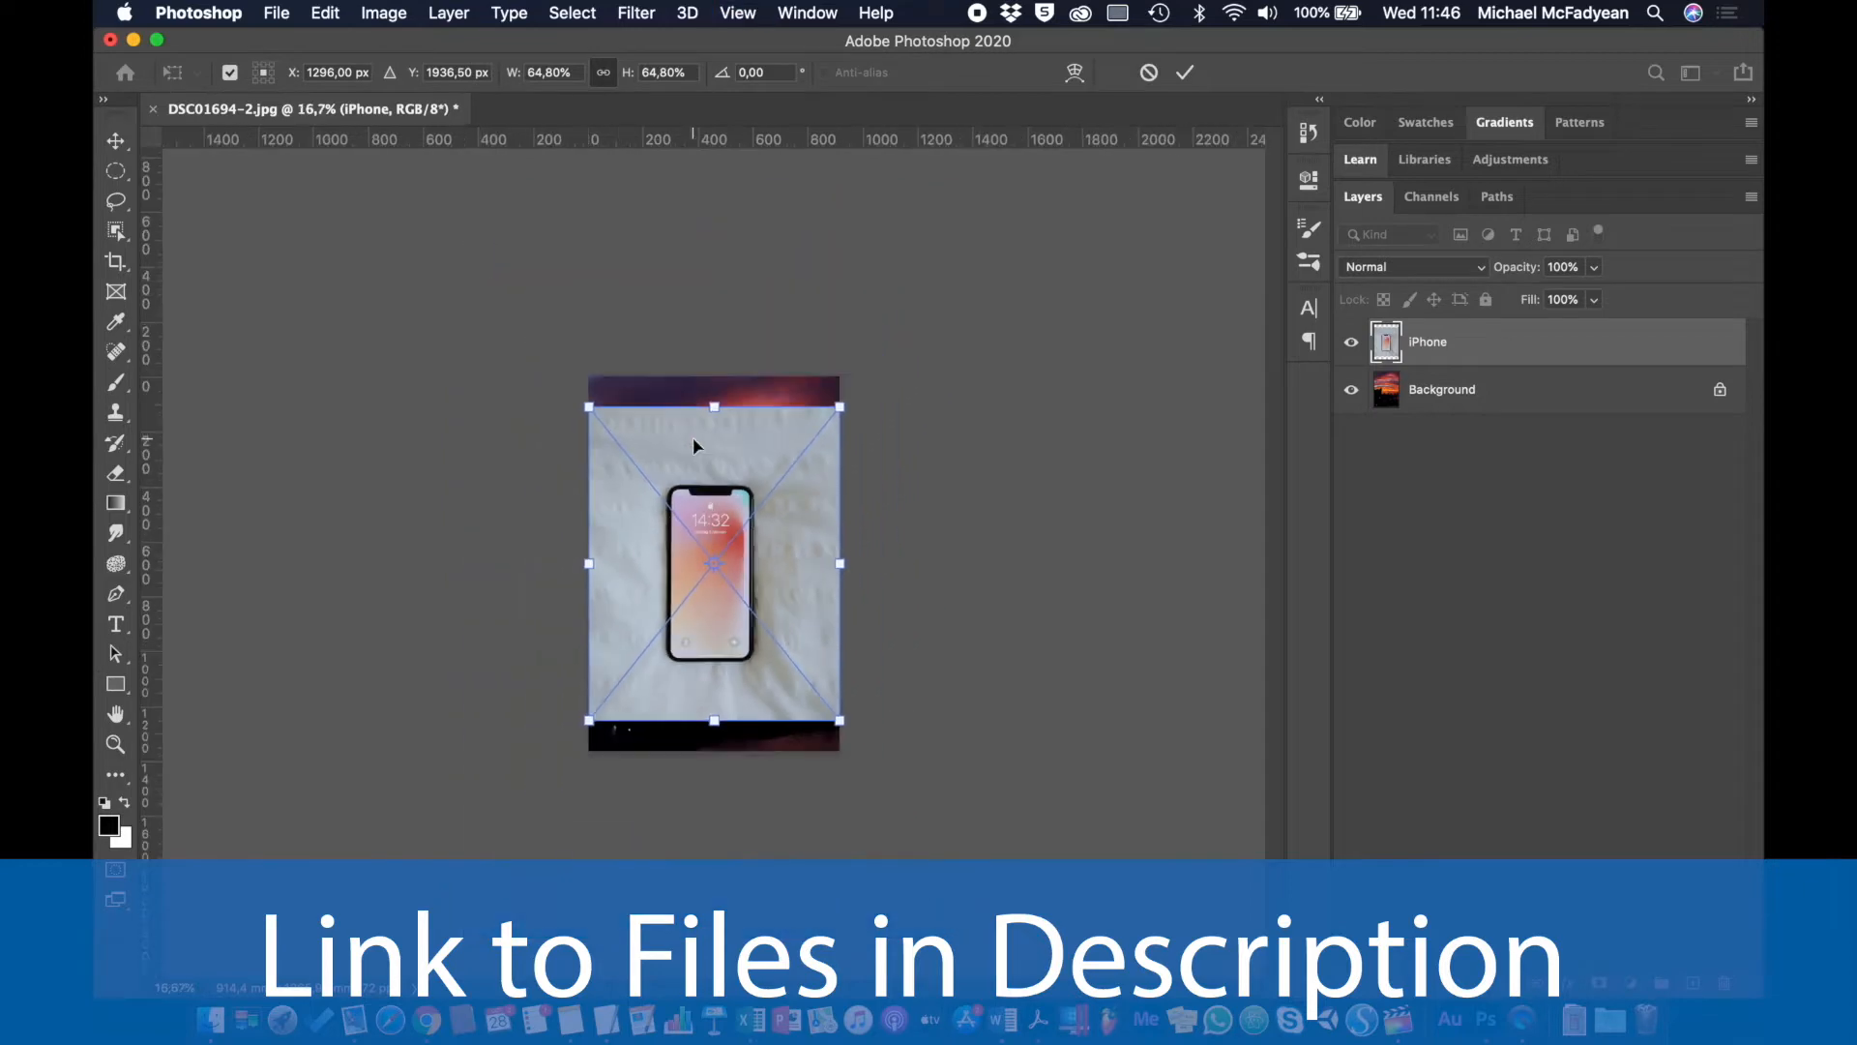
Step: Scale the placed iPhone image to about 111%, center the phone on the canvas, and commit the placement
drag(840, 406, 953, 305)
drag(736, 492, 748, 474)
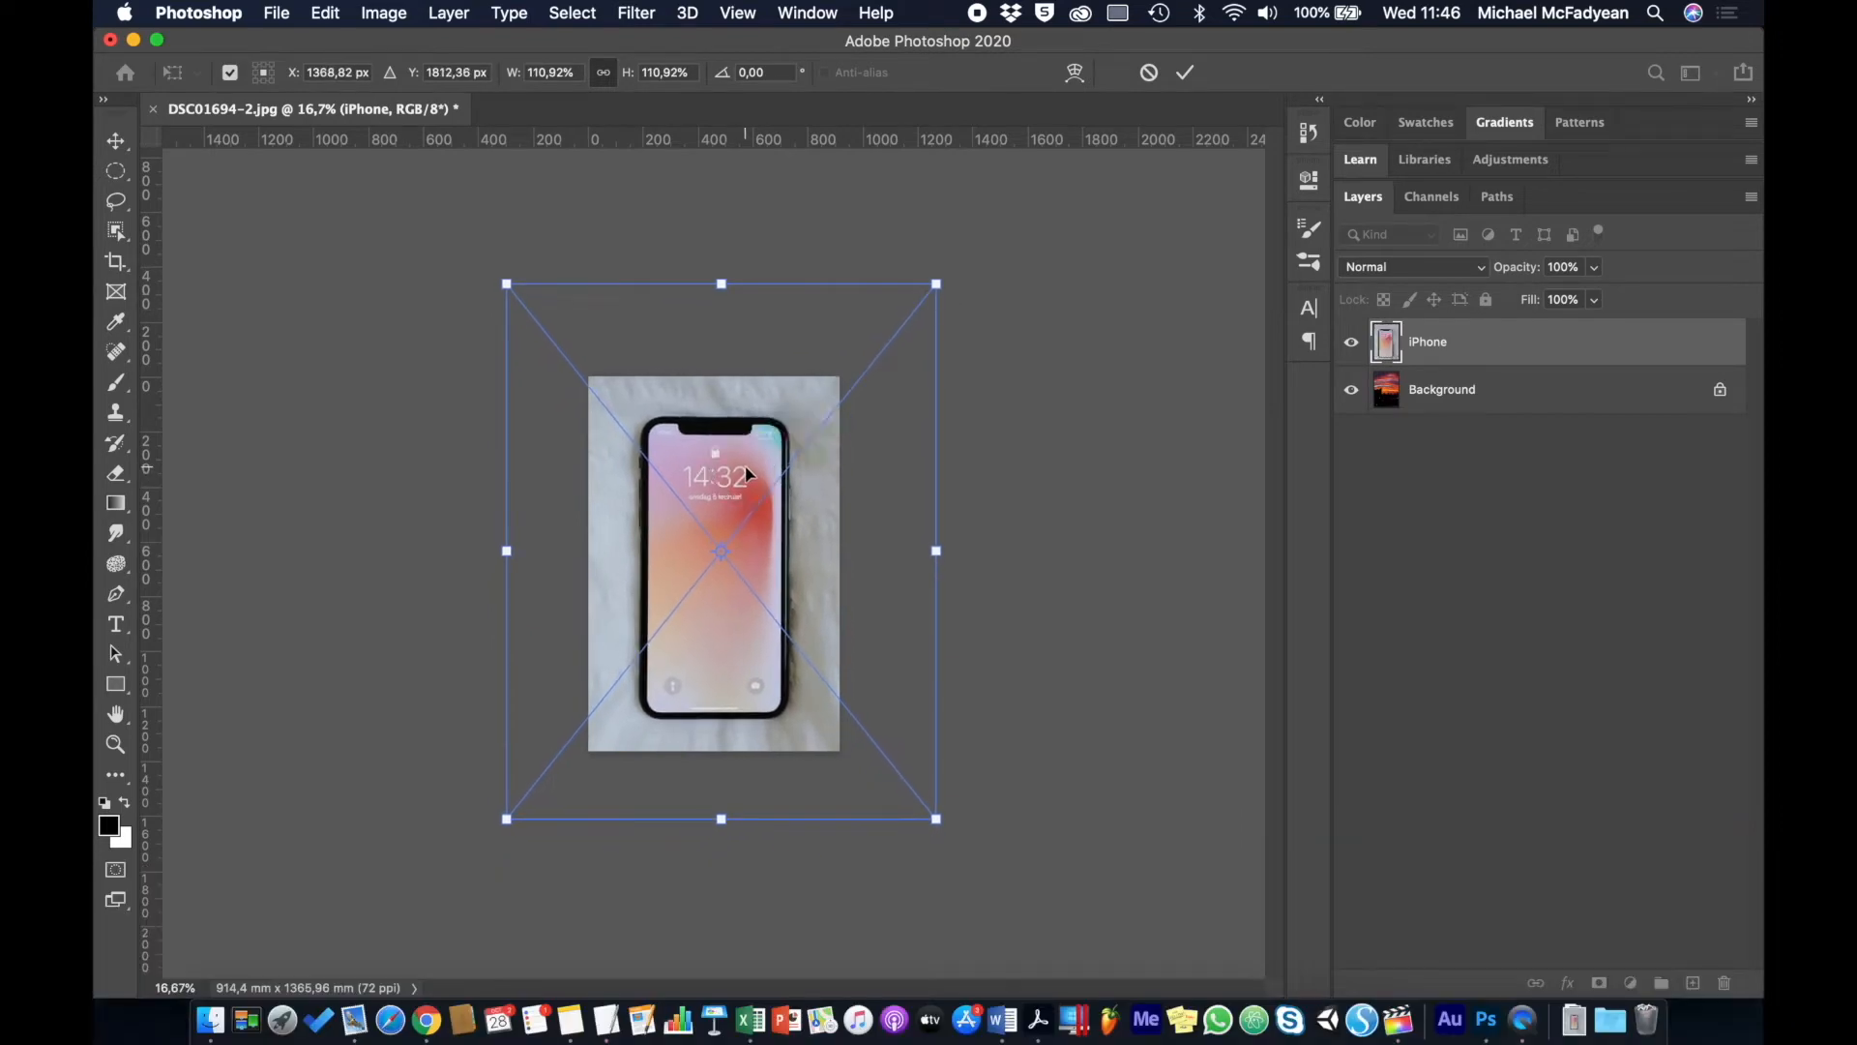
key(Return)
key(u)
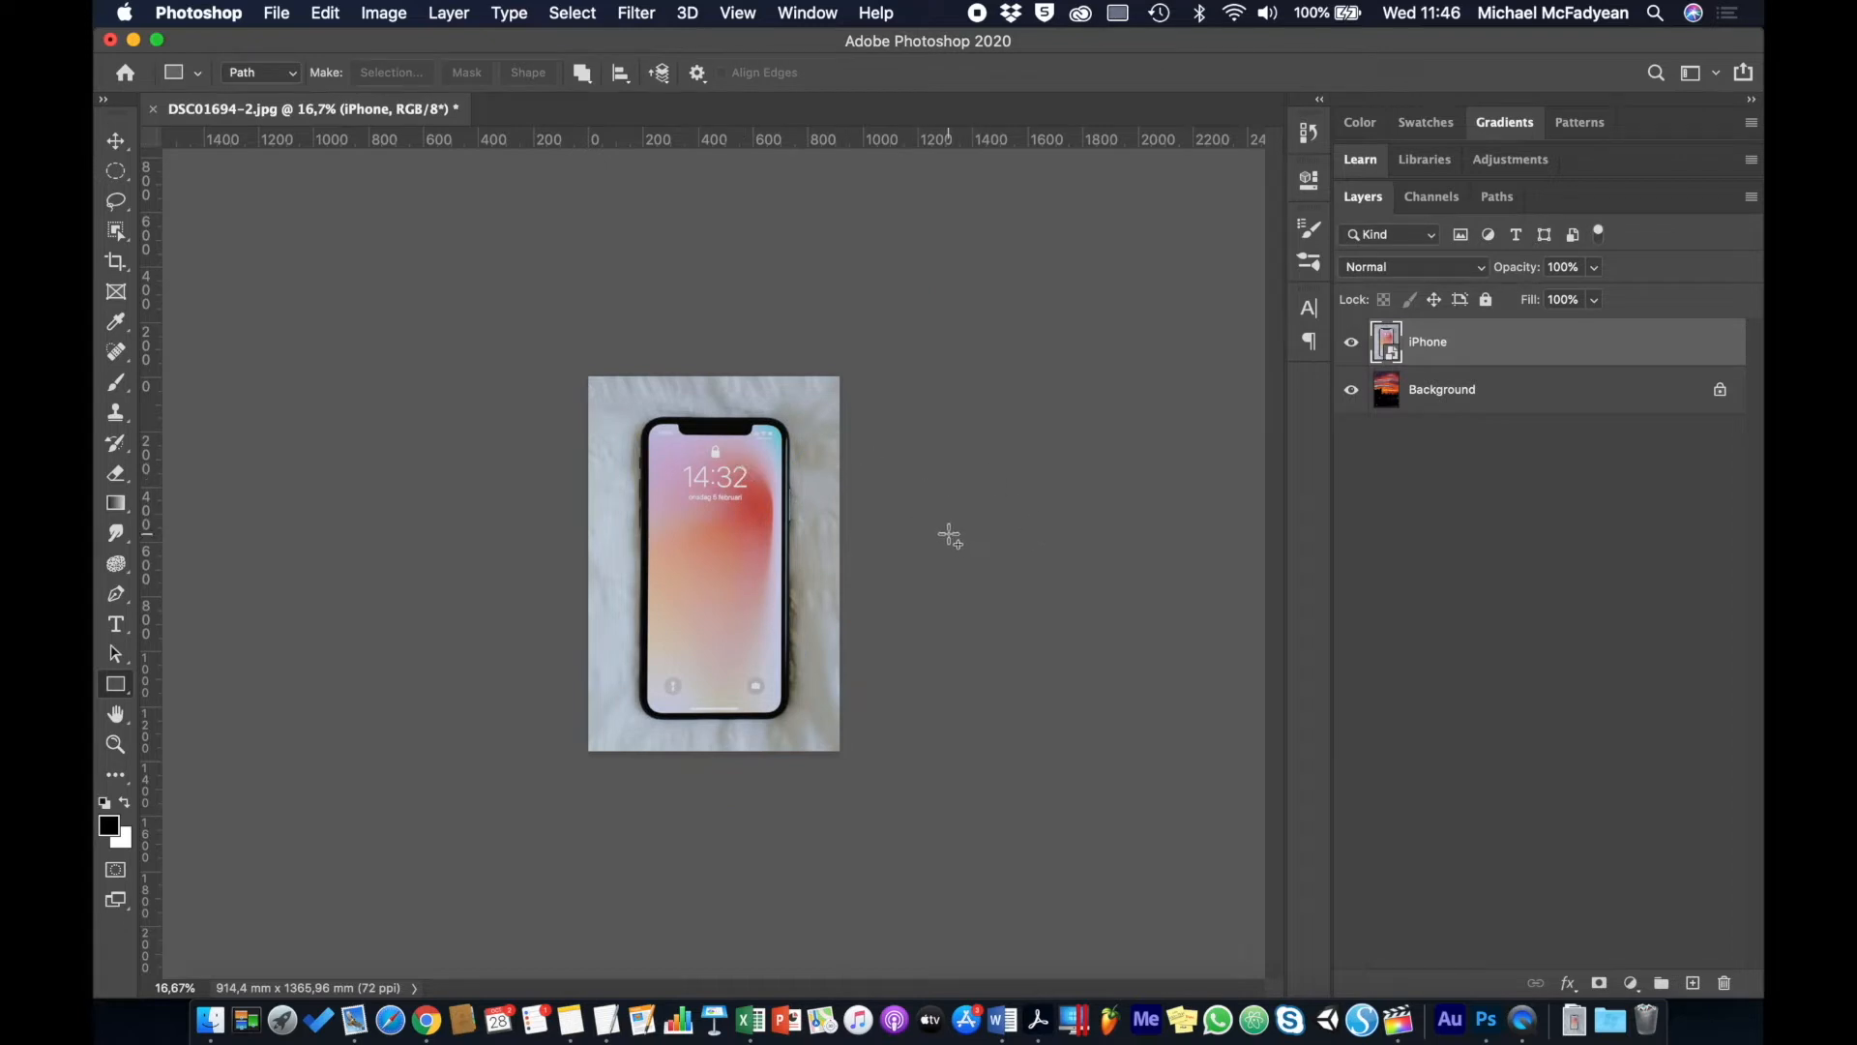
Step: Add a vector mask that reveals all to the iPhone layer
key(super+0)
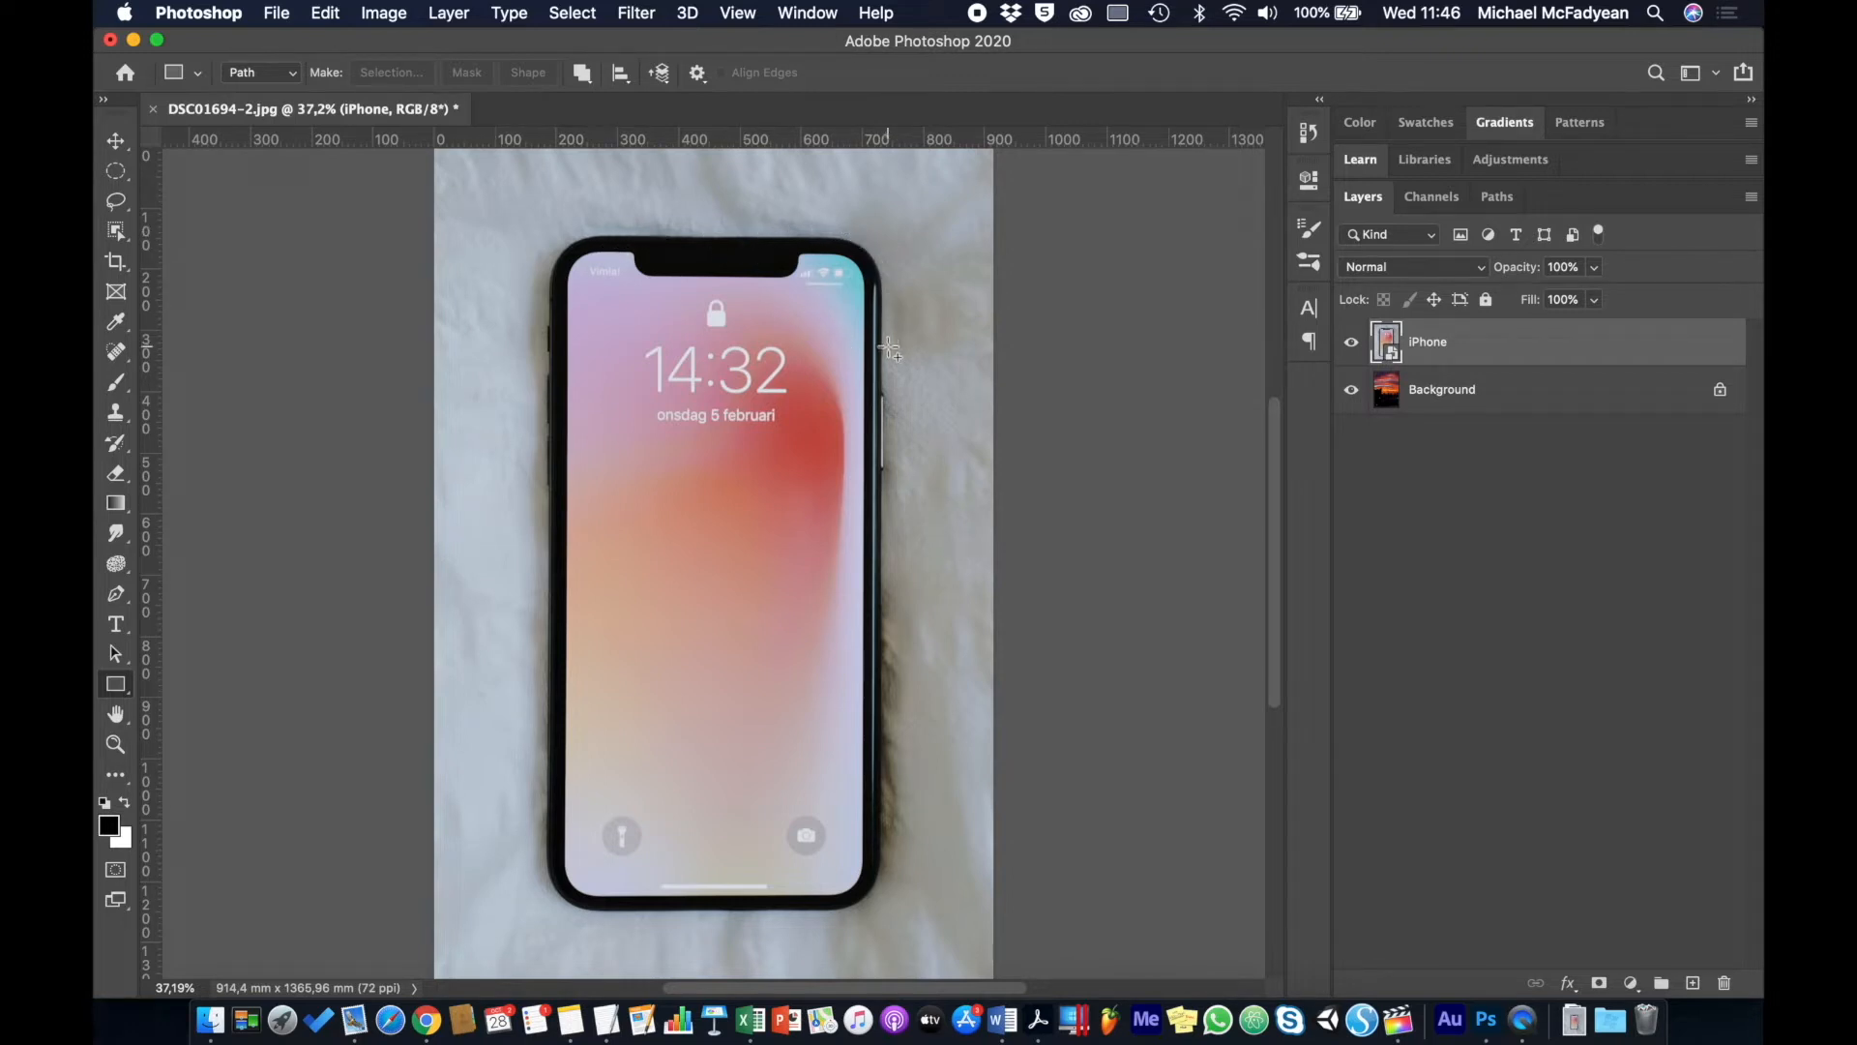
click(120, 236)
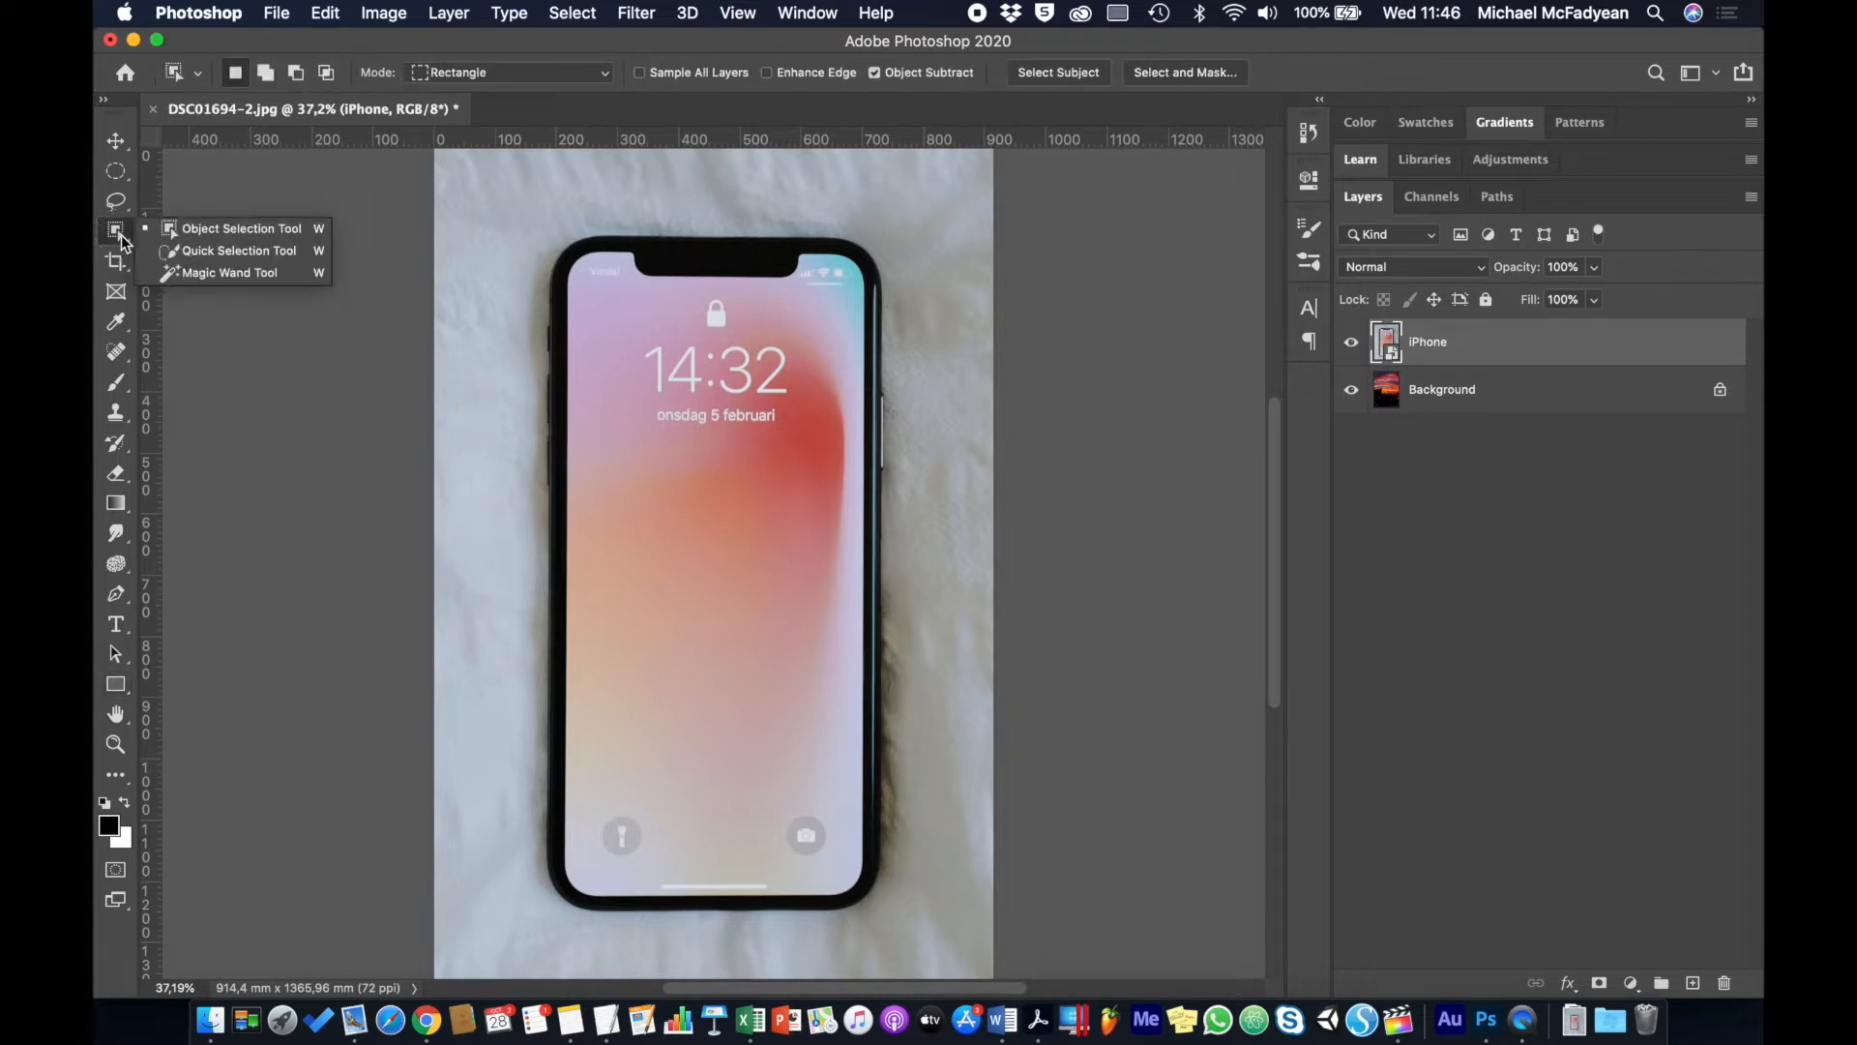
click(120, 236)
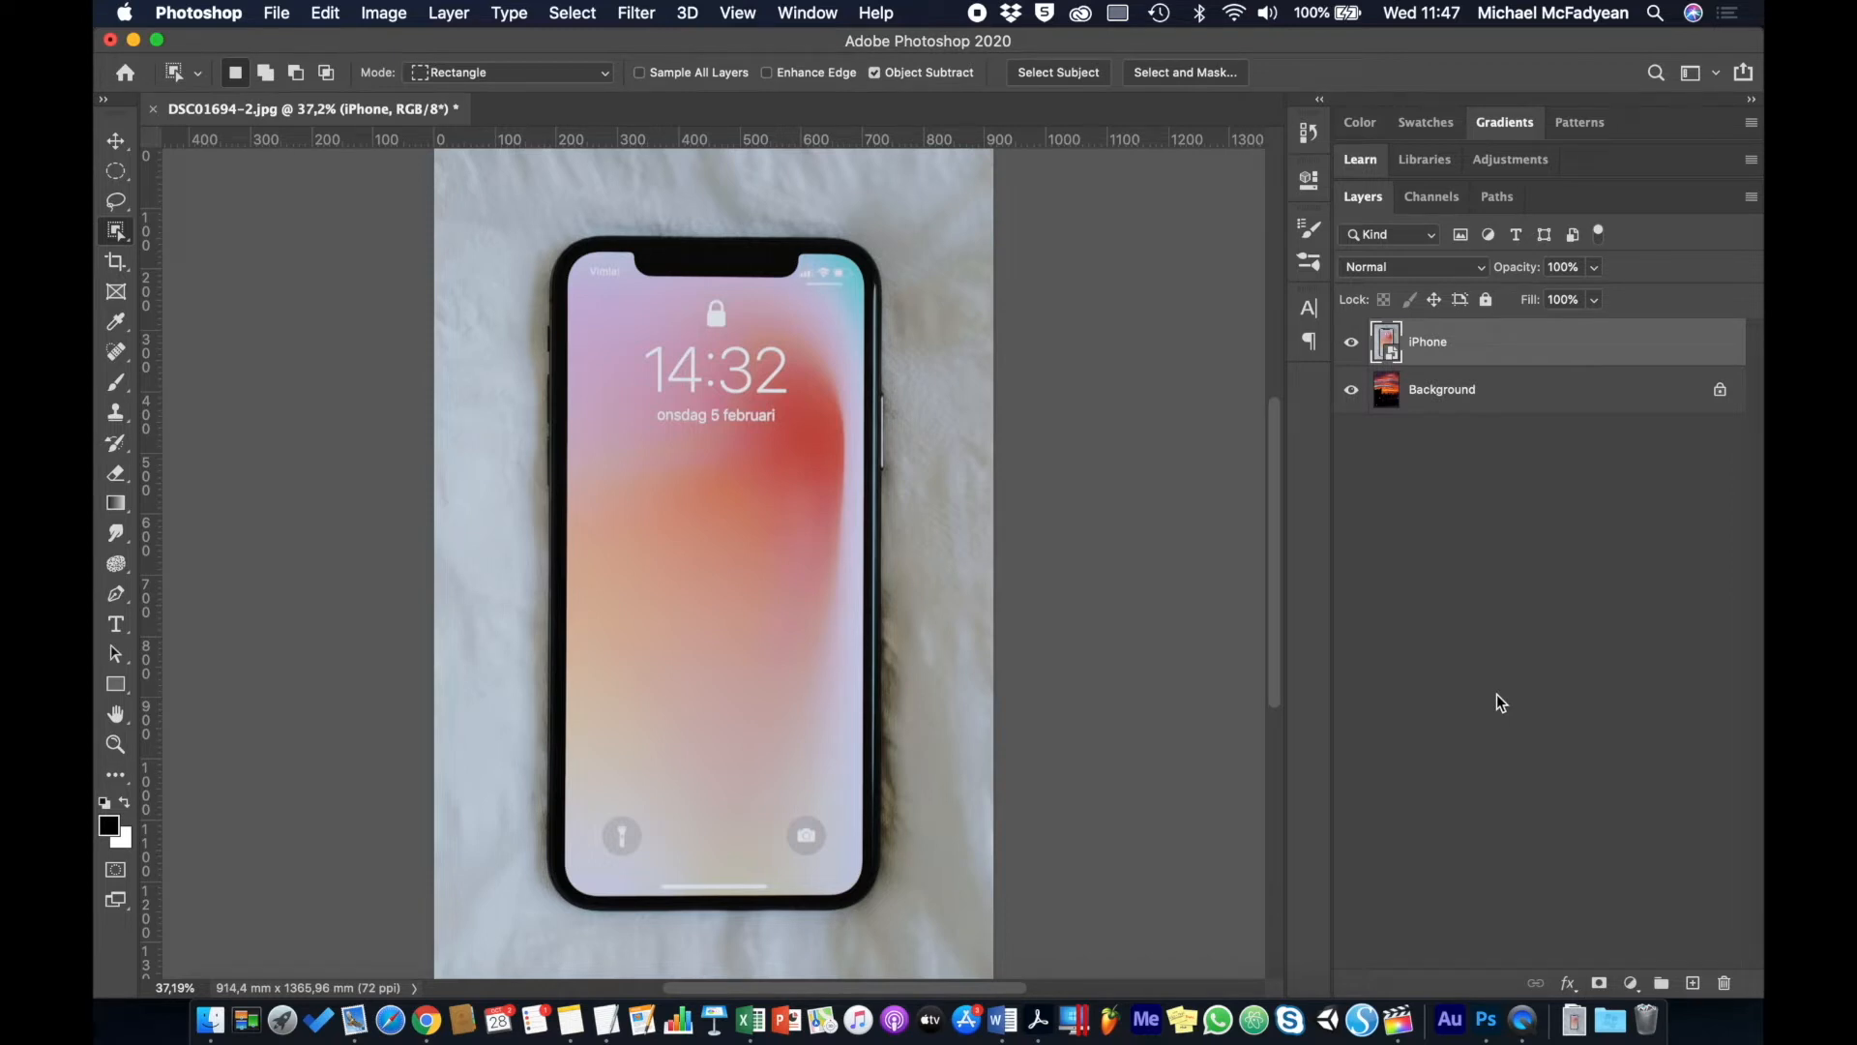
click(449, 13)
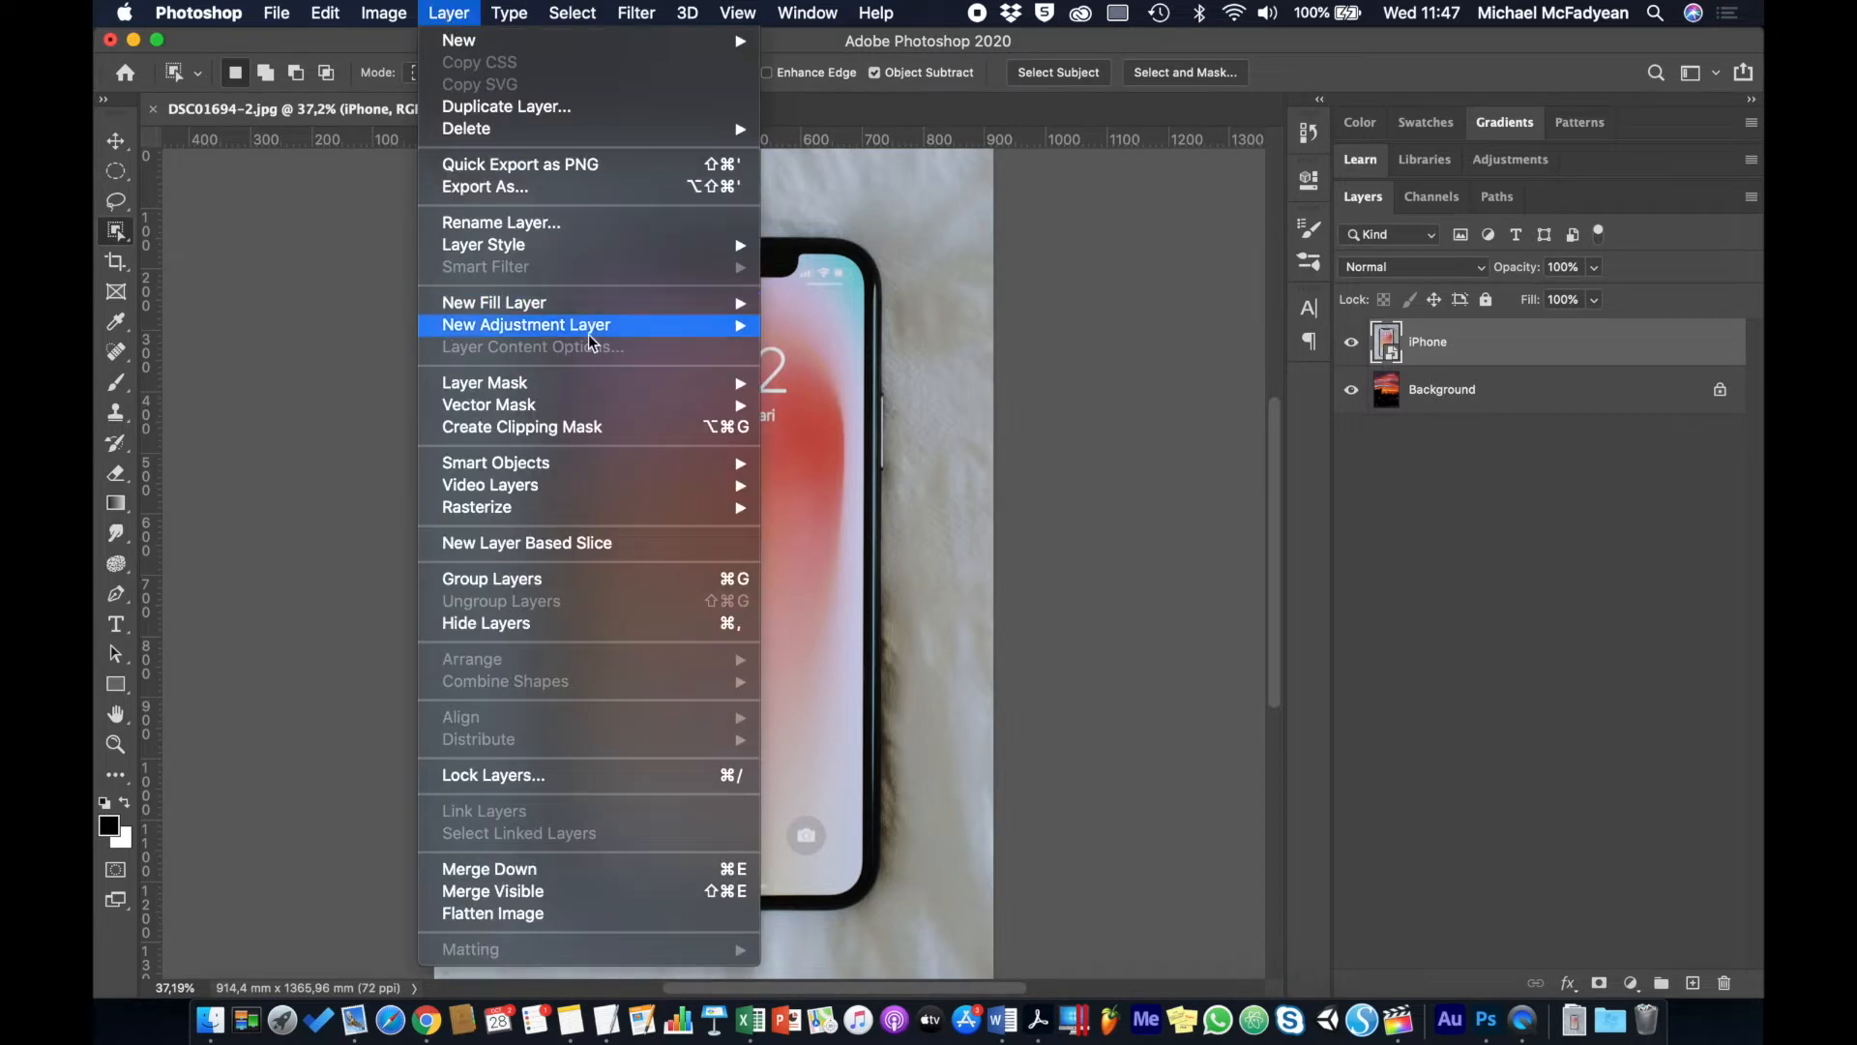
mouse_move(609, 406)
click(799, 405)
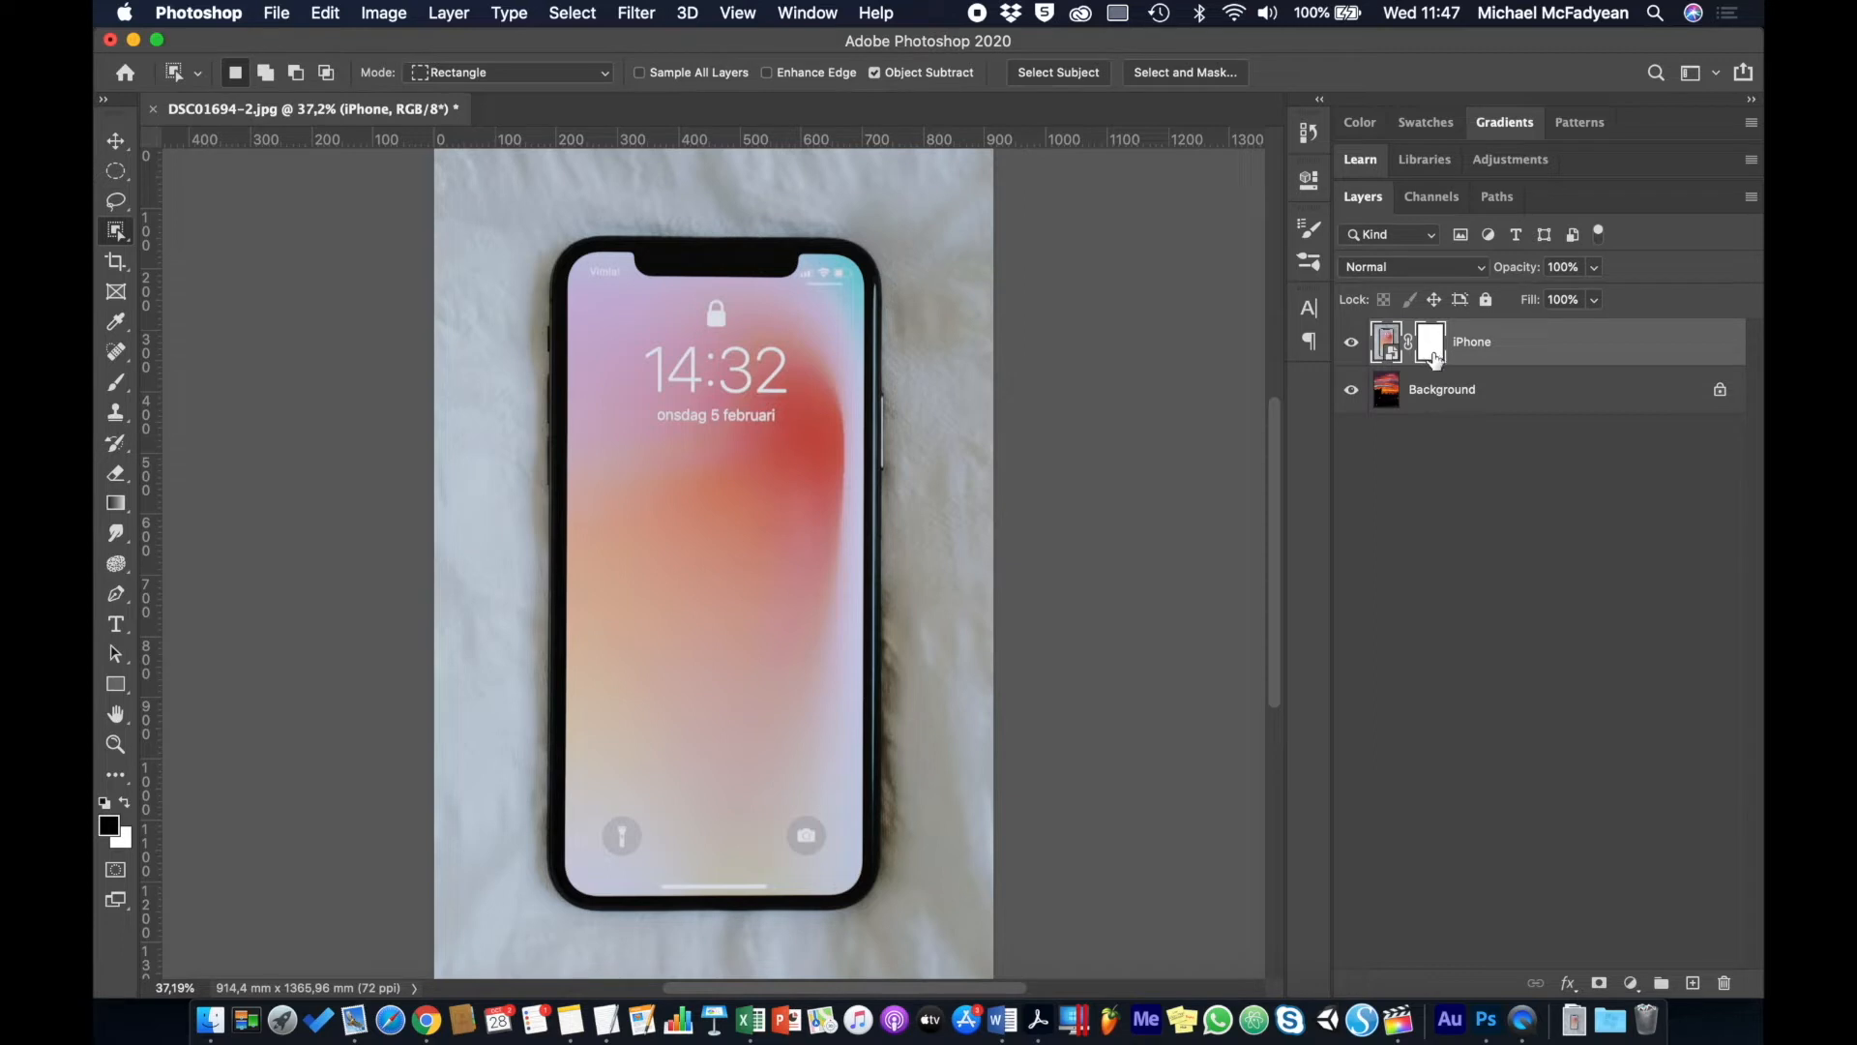
Step: Draw a rectangular path about 1583 by 3359 px around the phone on the vector mask, using Combine Shapes
click(115, 684)
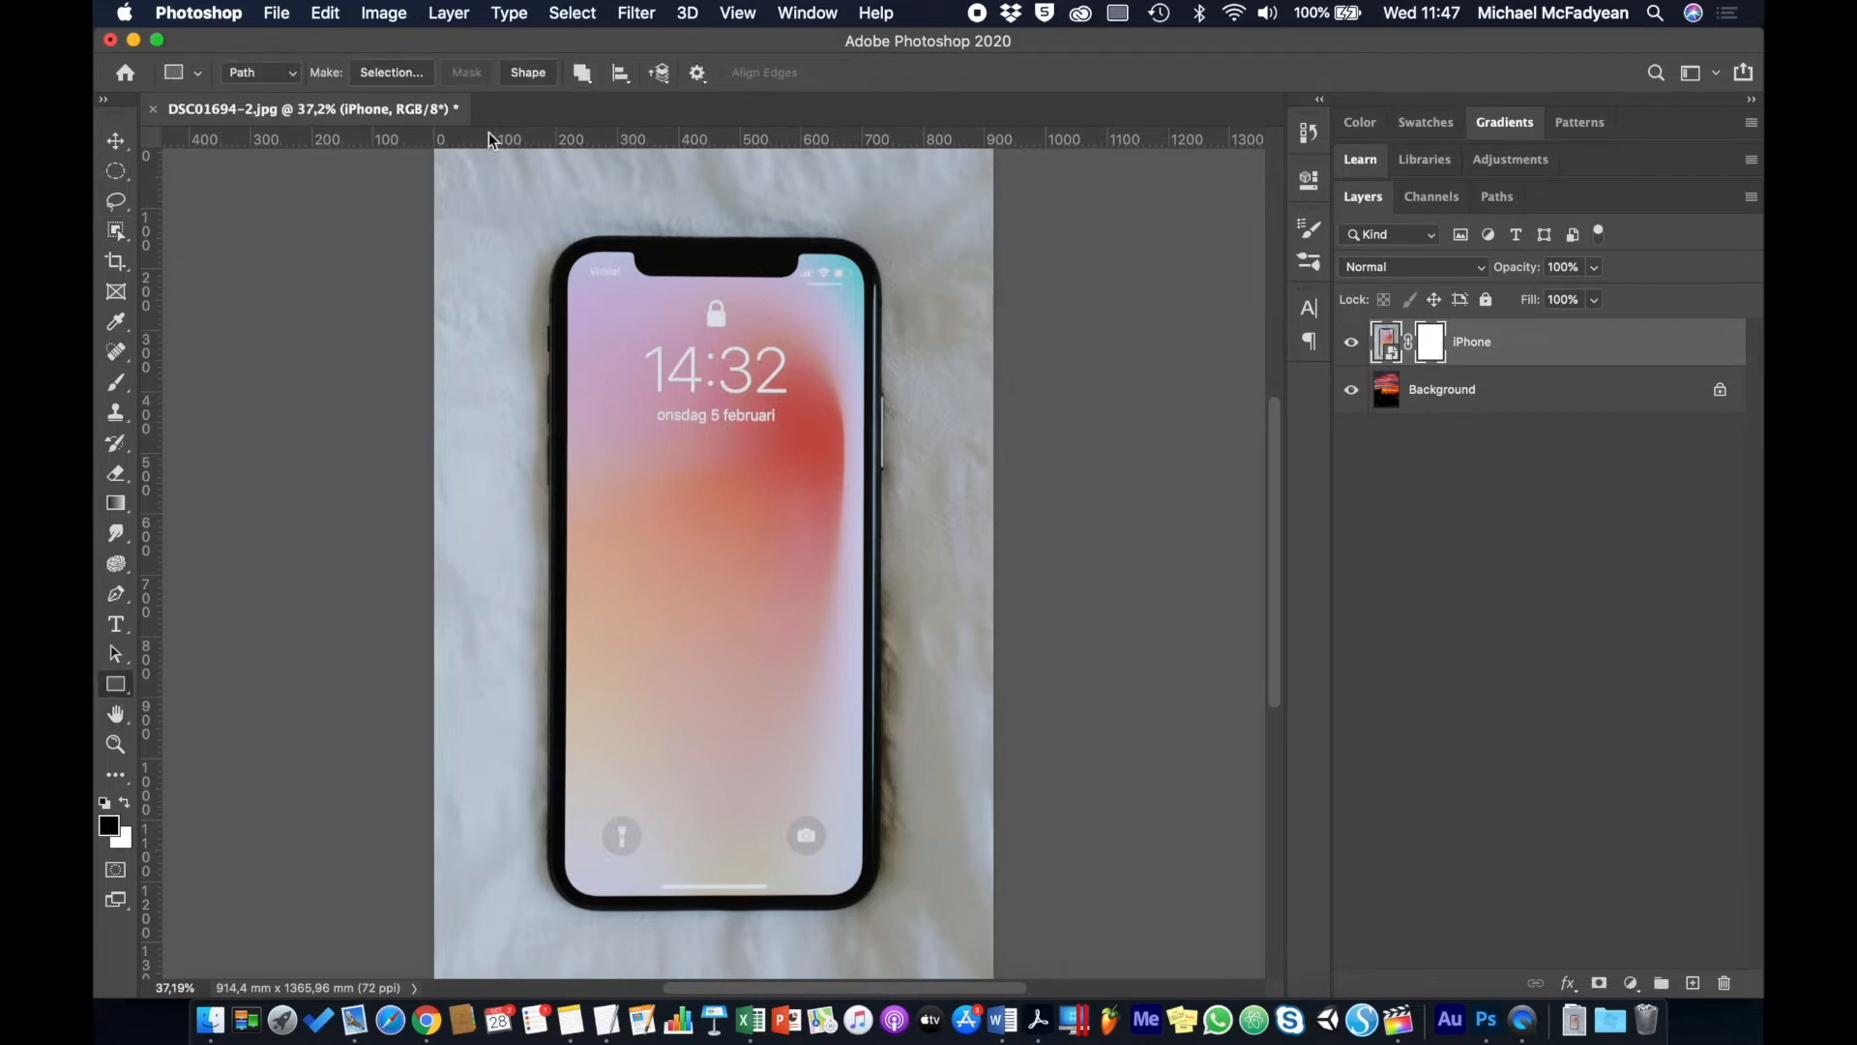
click(582, 73)
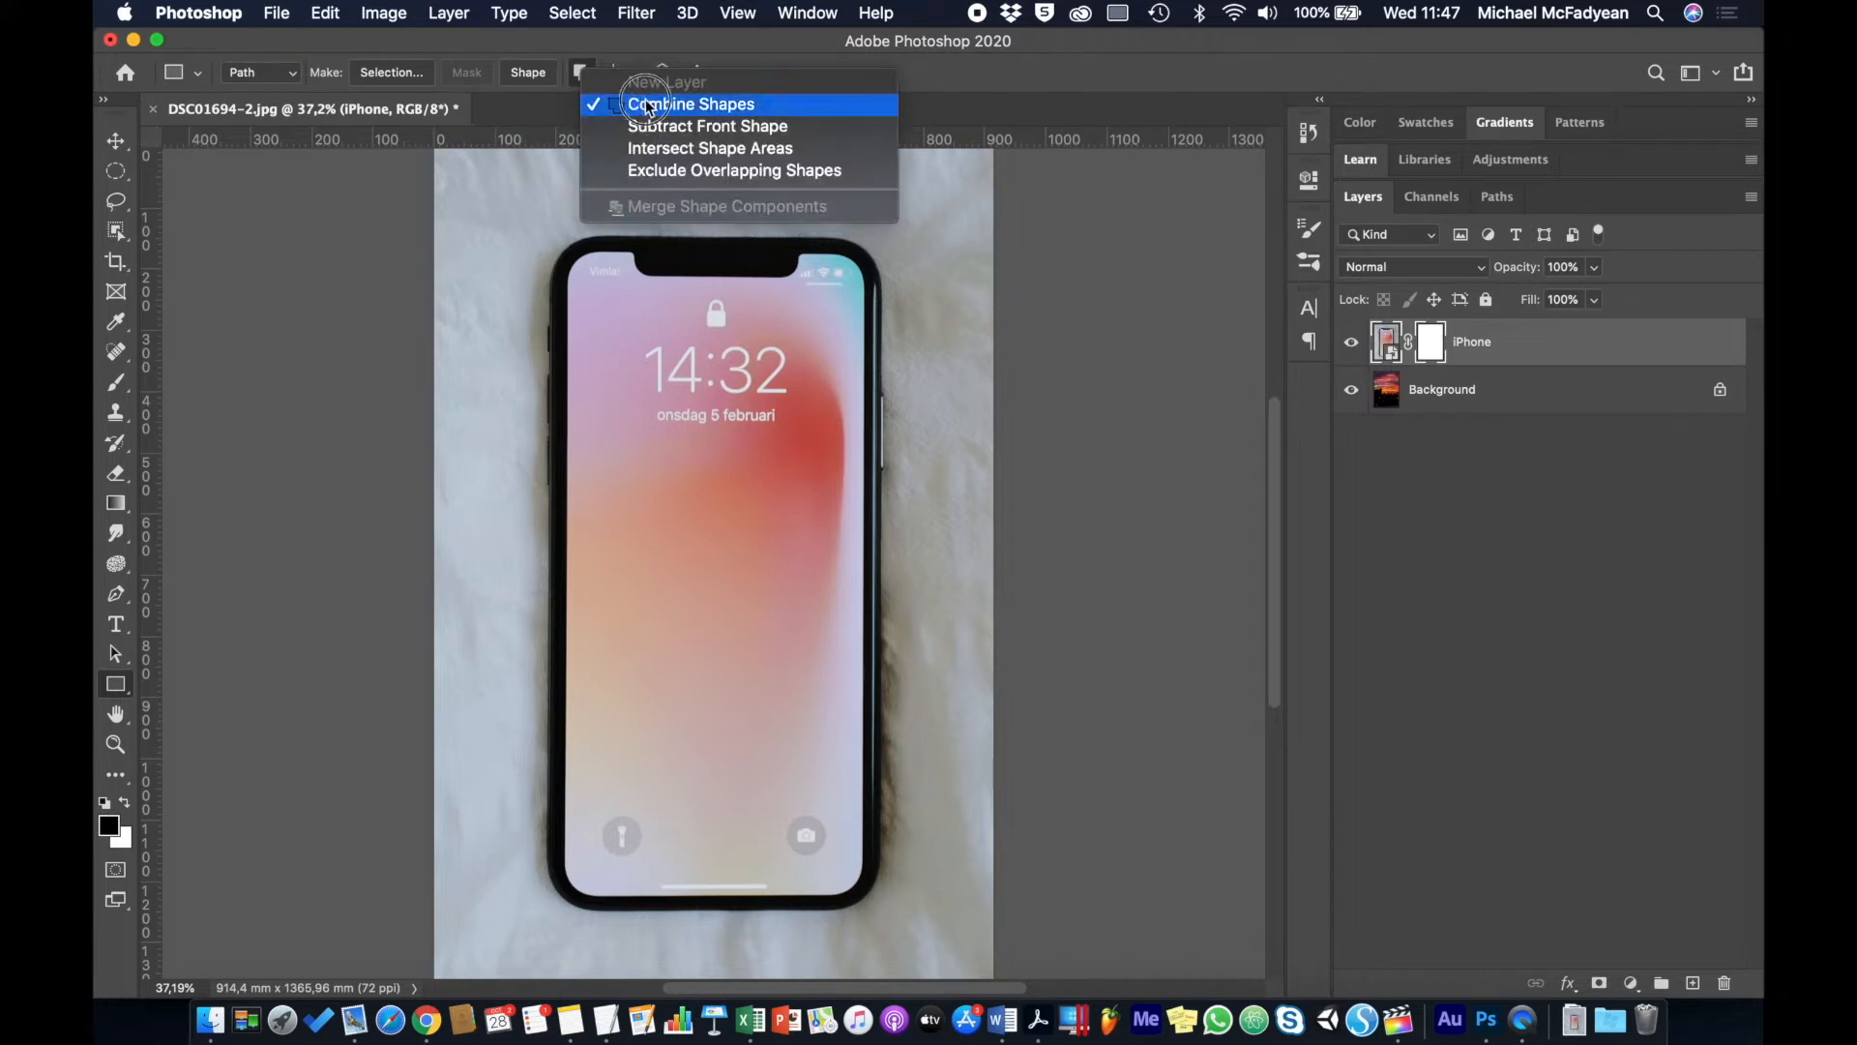
click(689, 104)
click(256, 72)
click(252, 72)
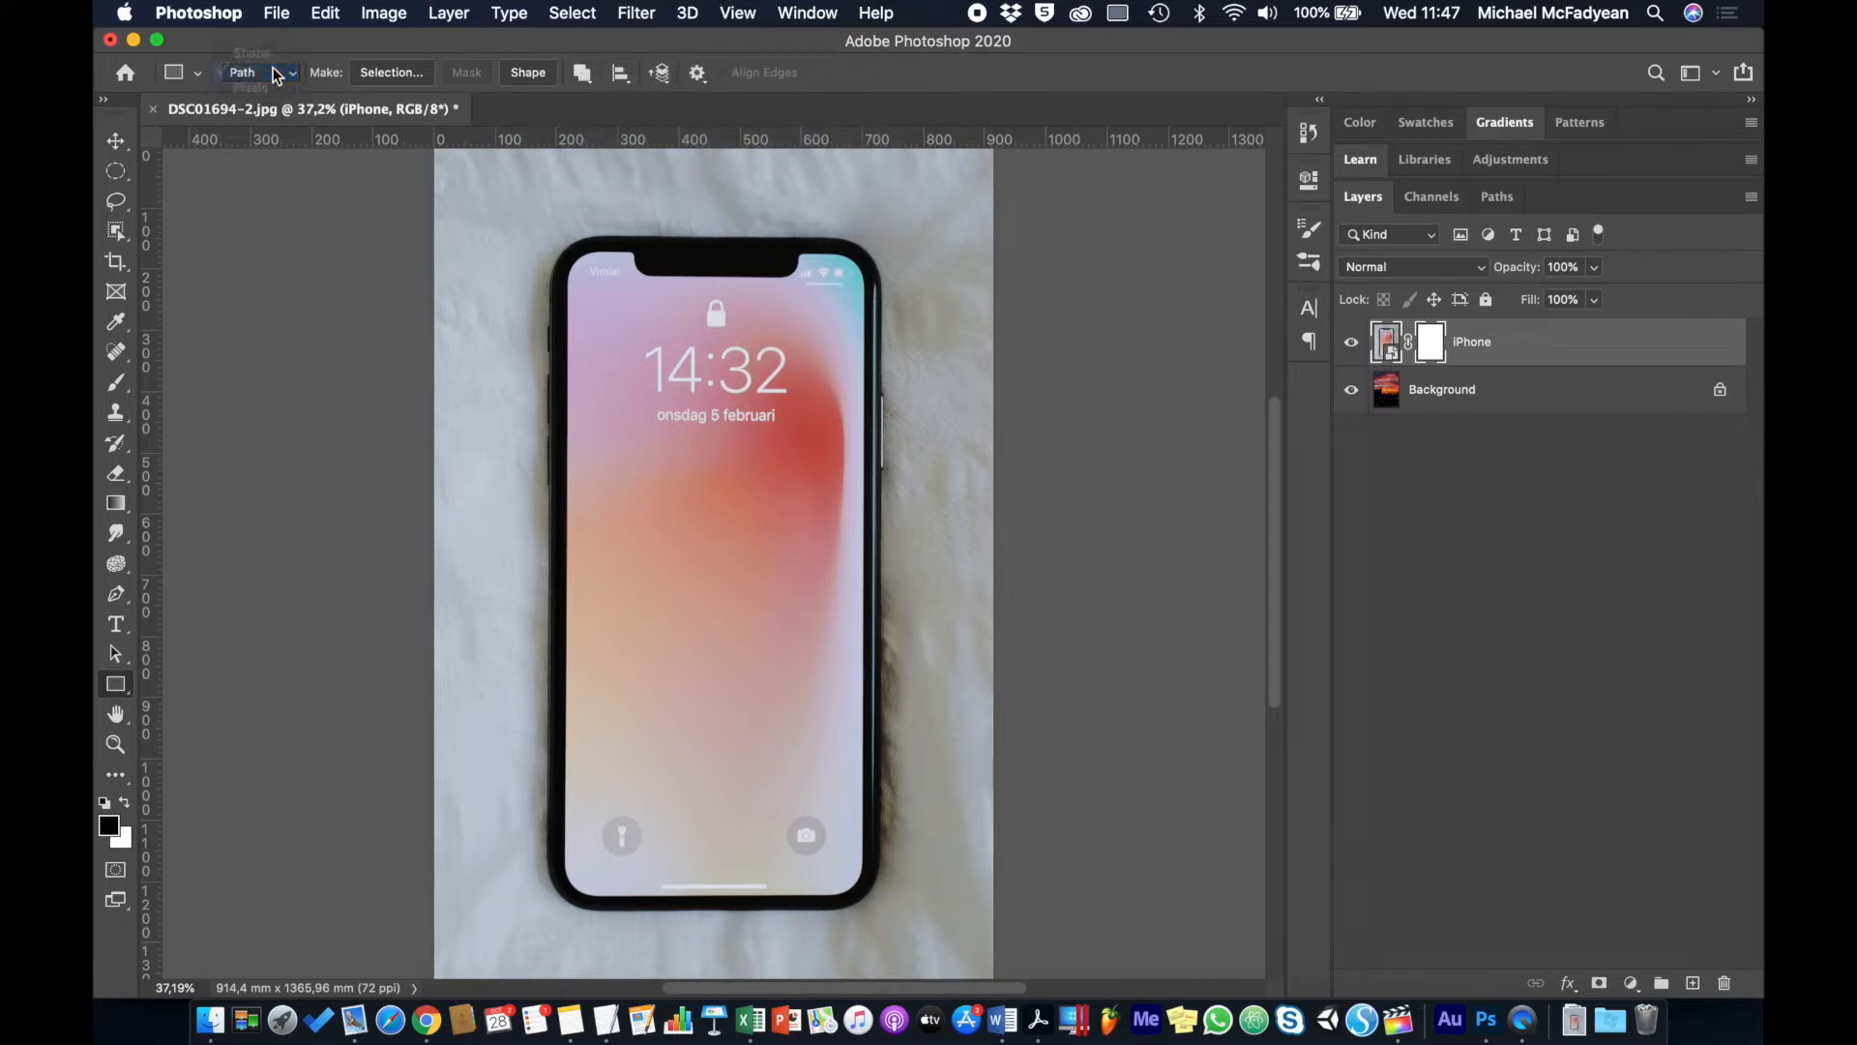
drag(545, 215, 887, 940)
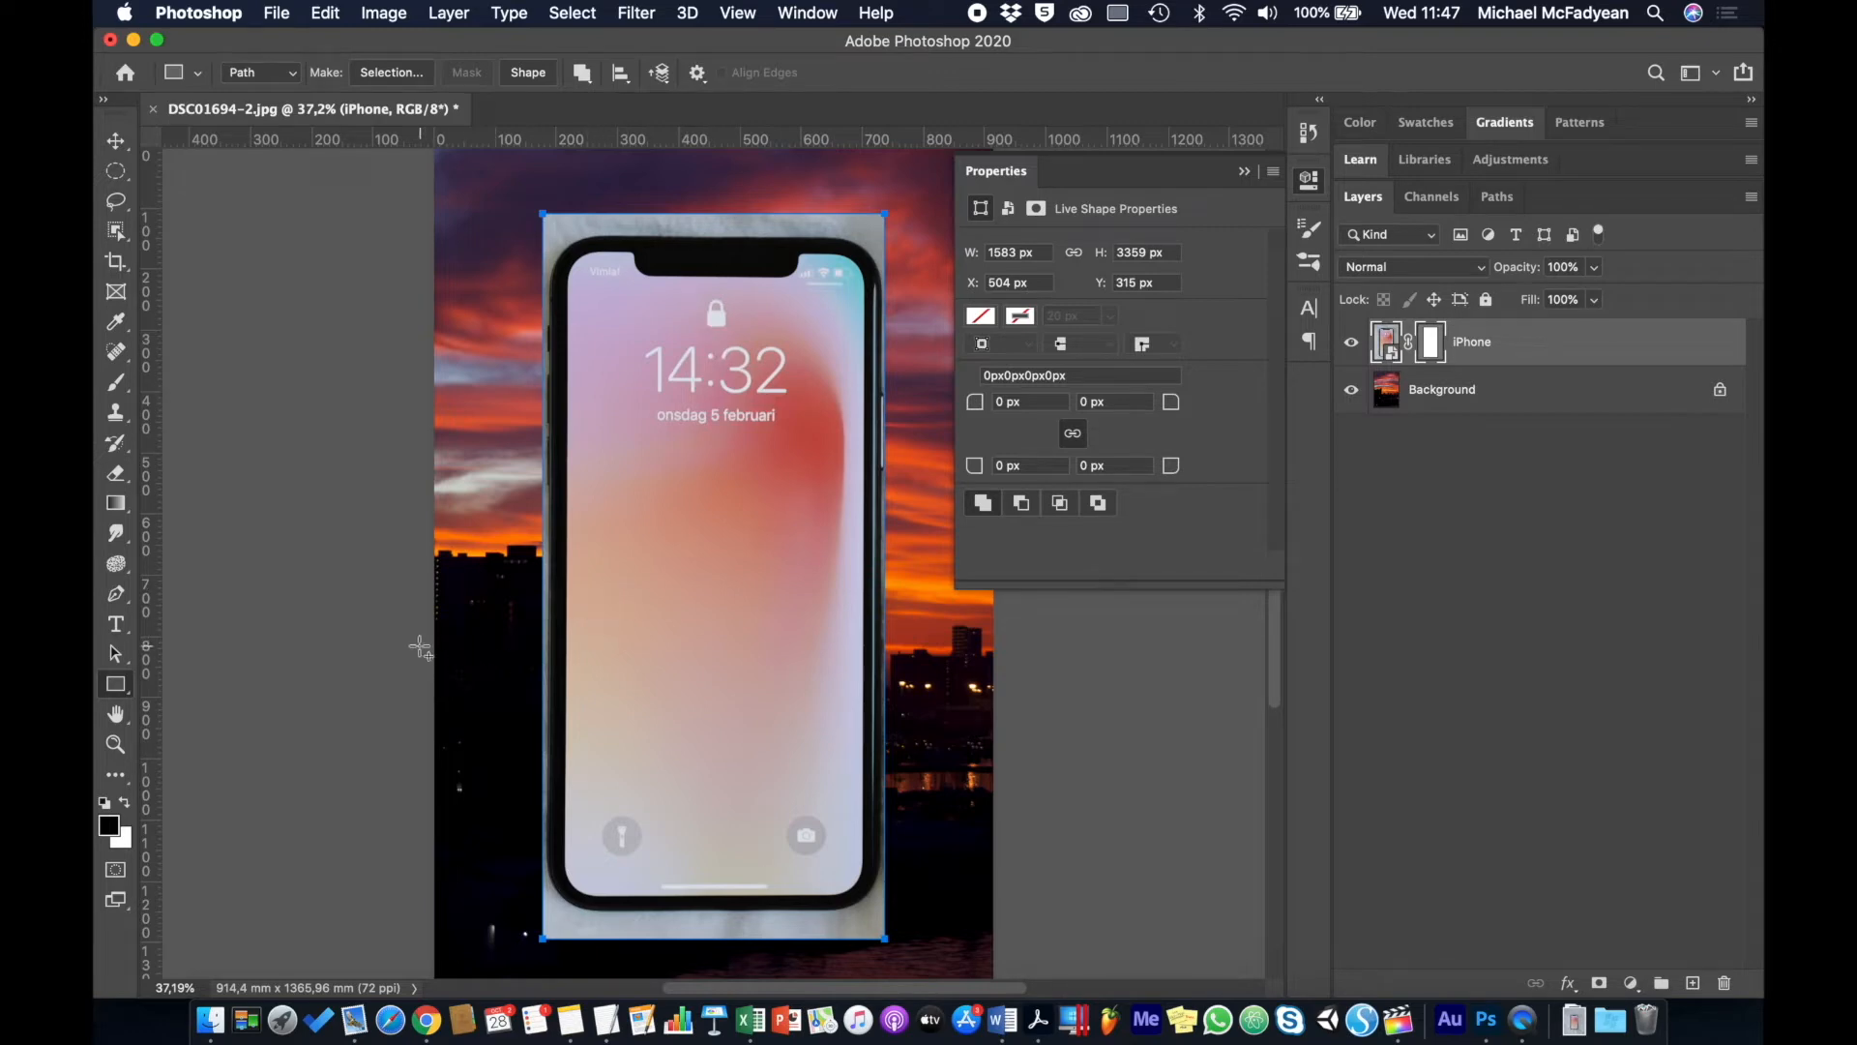
Step: Lower the mask rectangle's top edge to the phone's top edge, at a Y of about 418 px
drag(115, 654, 177, 676)
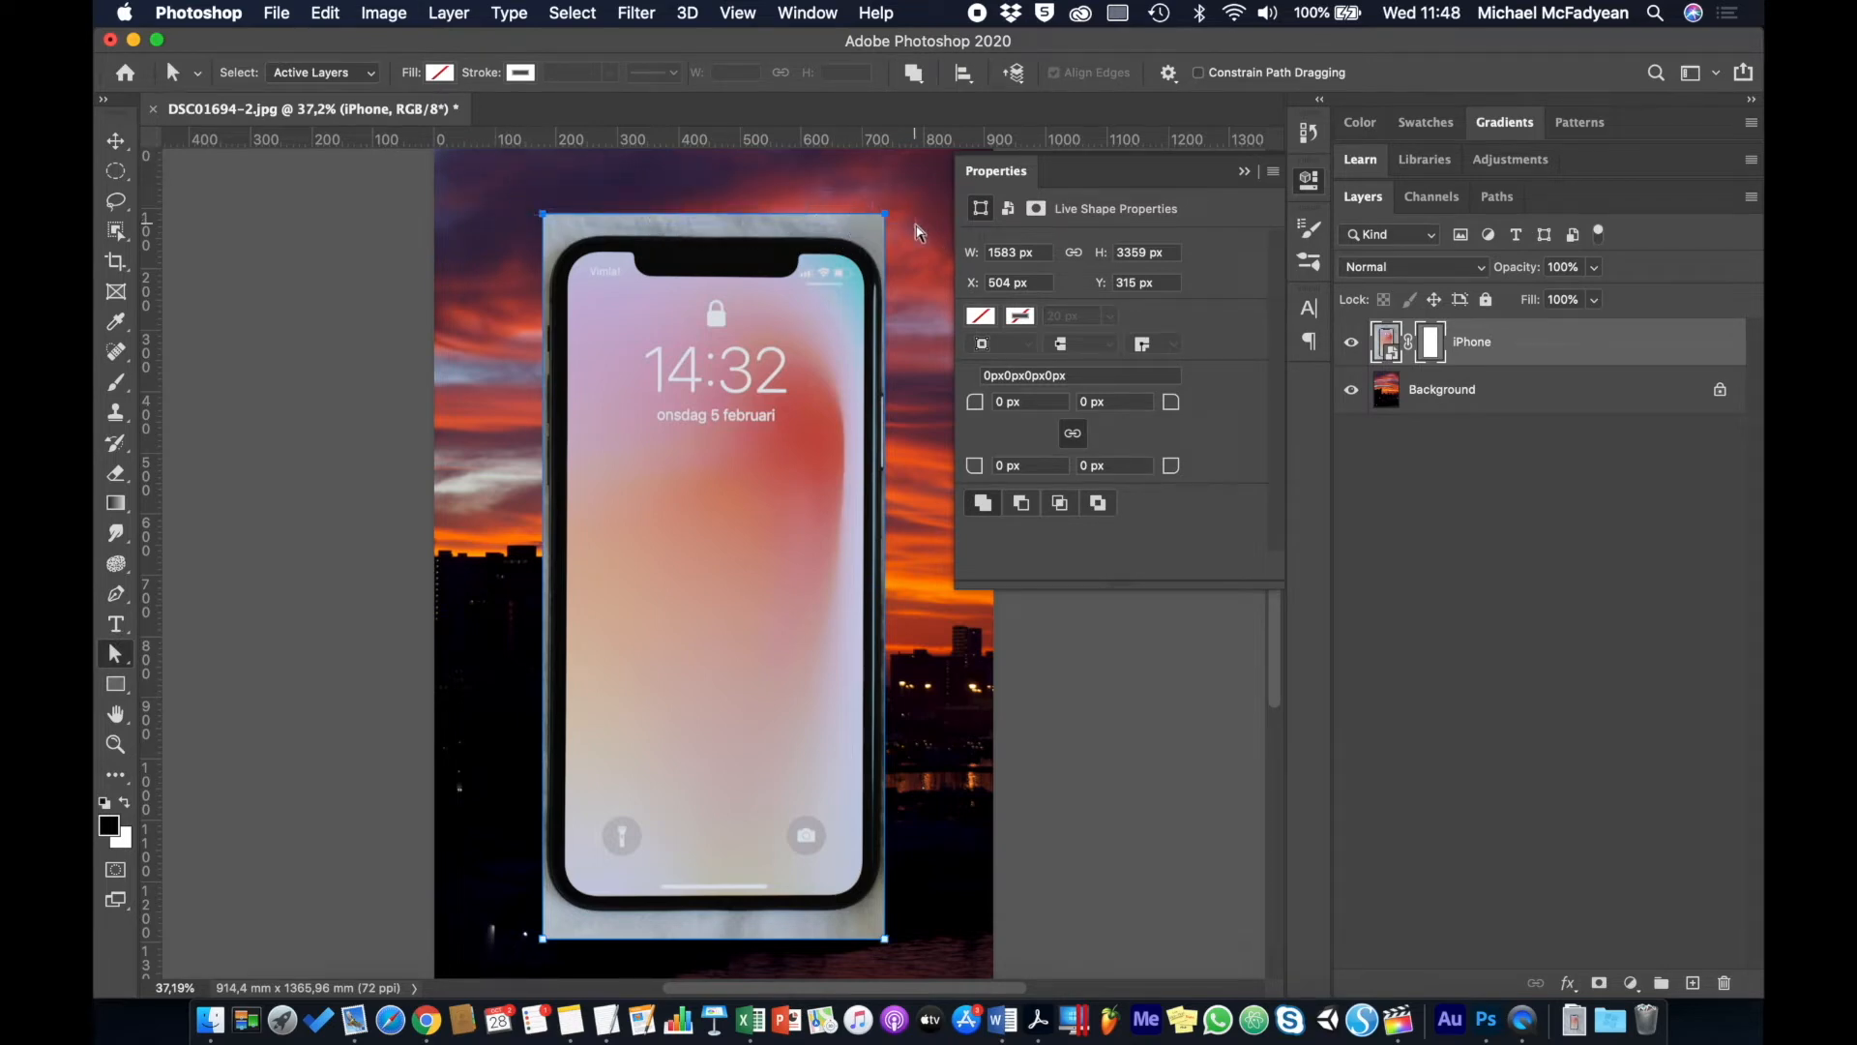
key(Down)
key(Down)
key(Down)
key(Down)
key(Down)
key(Down)
key(Down)
key(Down)
key(Down)
key(Down)
key(Down)
key(Down)
key(Down)
key(Down)
key(Down)
key(Down)
key(Down)
key(Down)
key(Down)
key(Down)
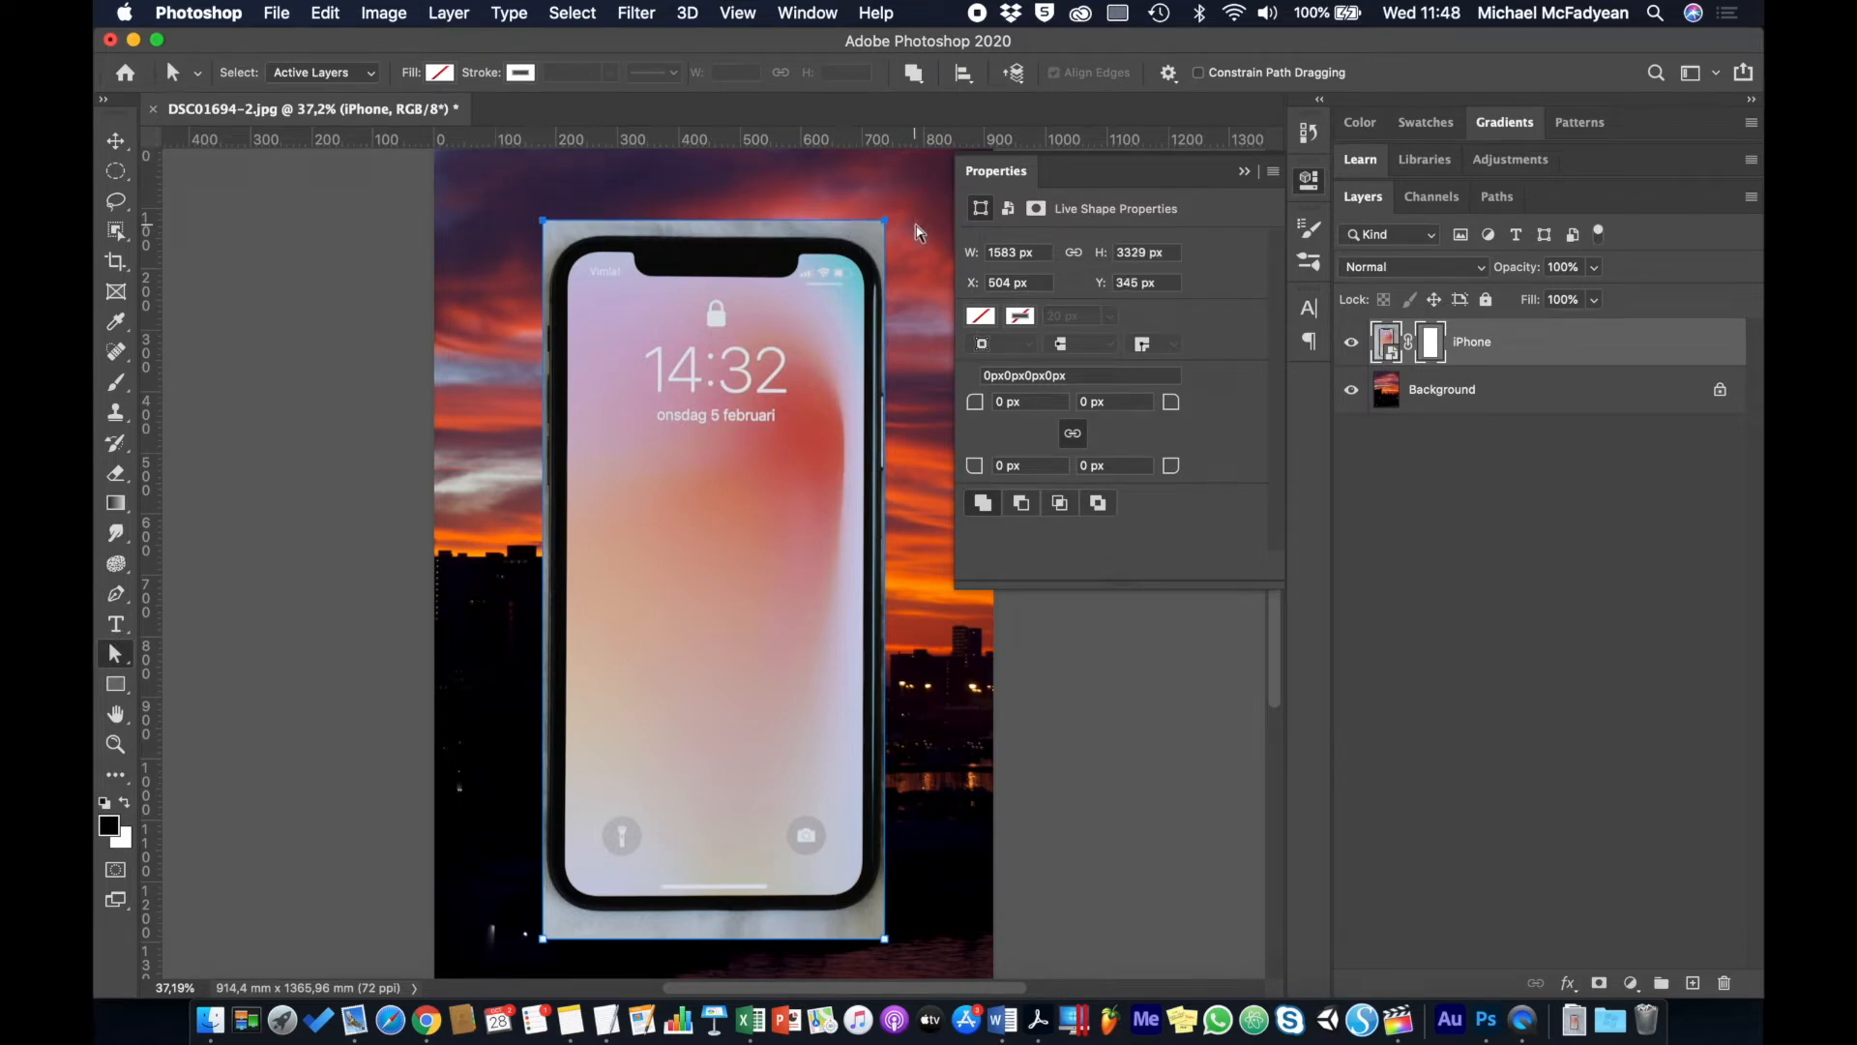
key(Down)
key(Down)
key(Down)
key(Down)
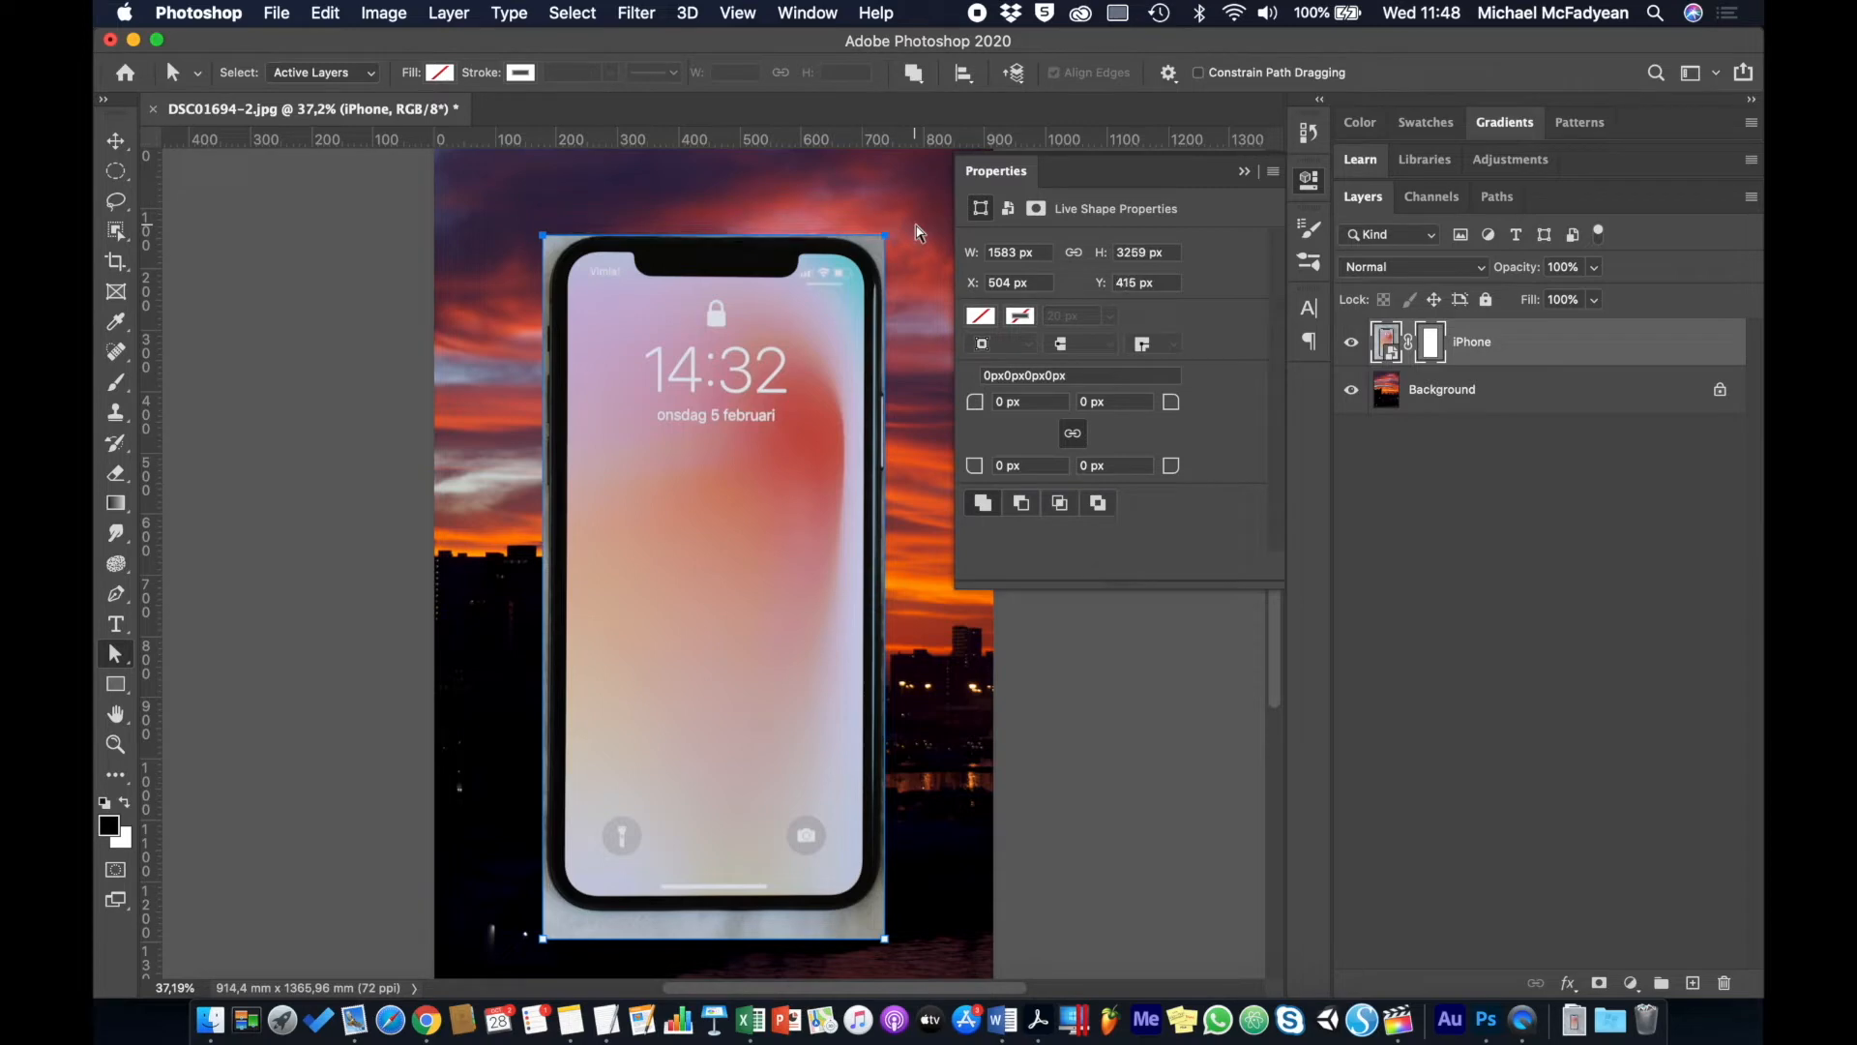
key(Down)
Step: Raise the mask rectangle's bottom edge to the phone's bottom edge, for a height of about 3126 px
drag(502, 917, 939, 964)
key(shift+Up)
key(shift+Up)
key(shift+Up)
key(shift+Up)
key(shift+Up)
key(shift+Up)
key(shift+Up)
key(shift+Up)
key(shift+Up)
key(shift+Up)
key(shift+Up)
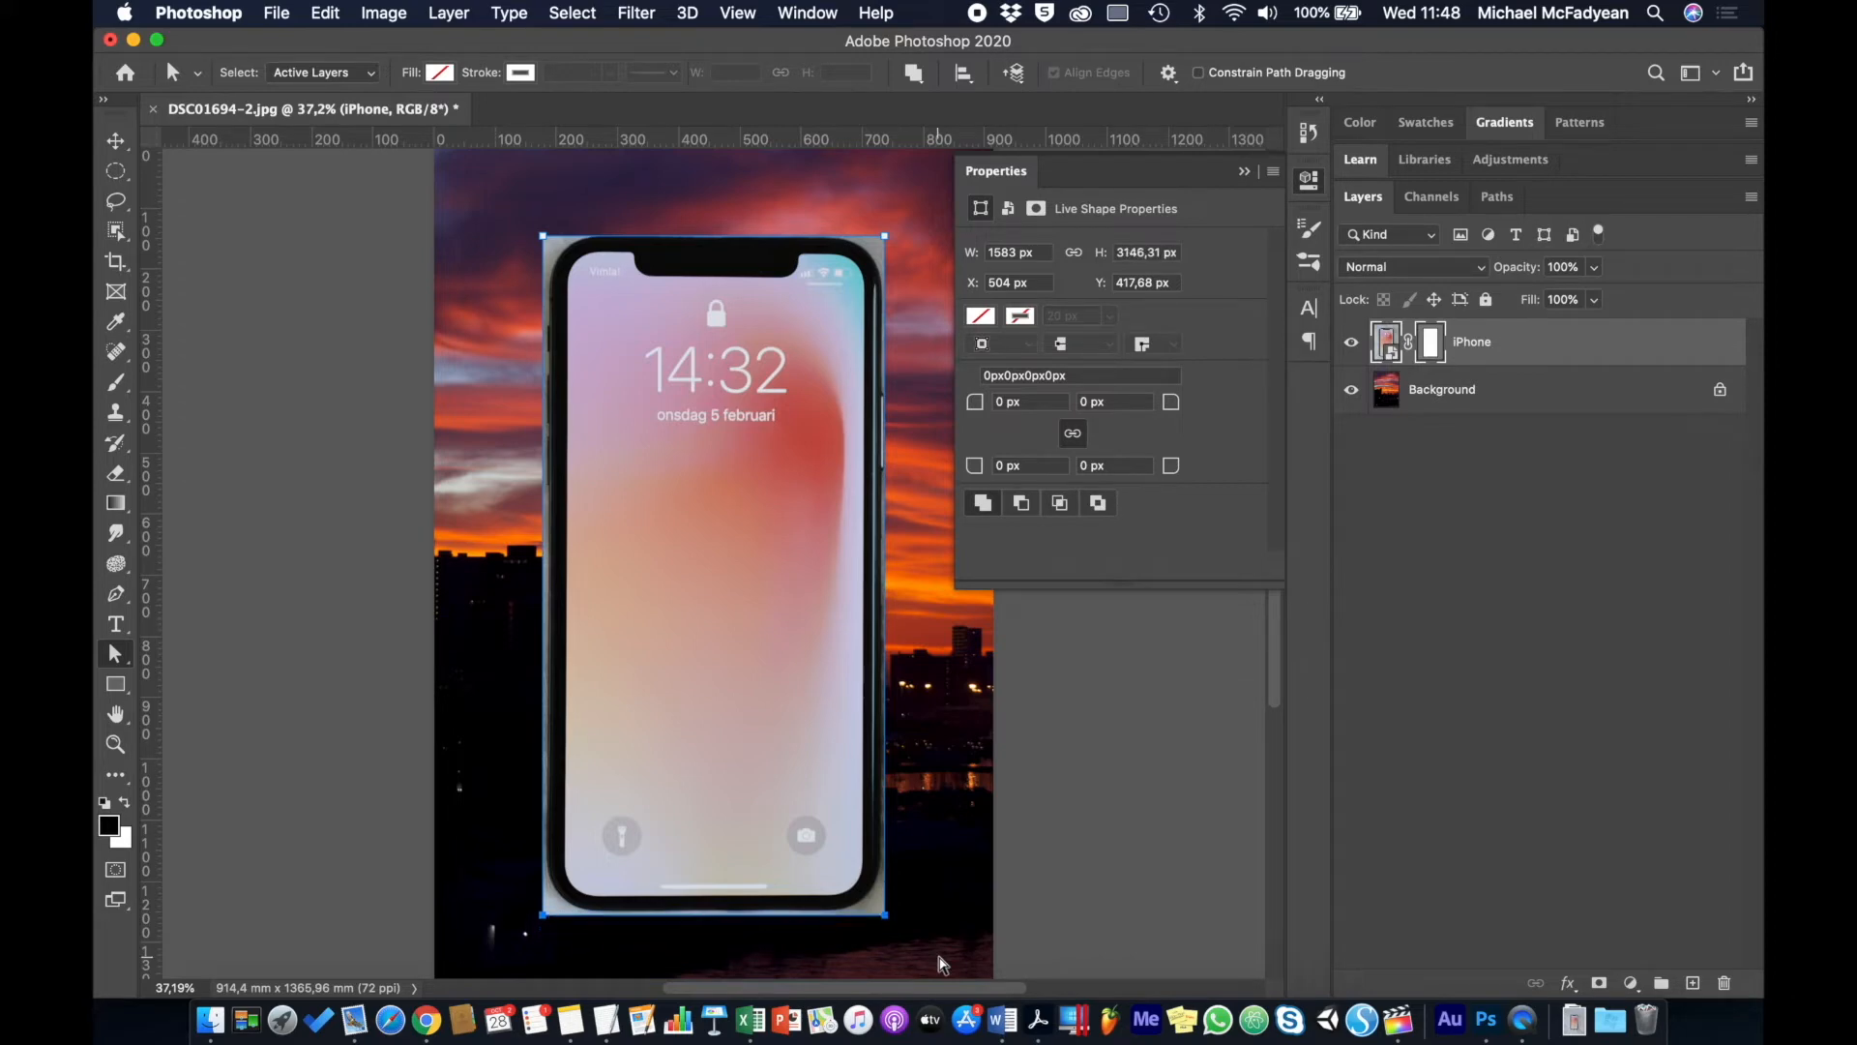
key(shift+Up)
key(shift+Up)
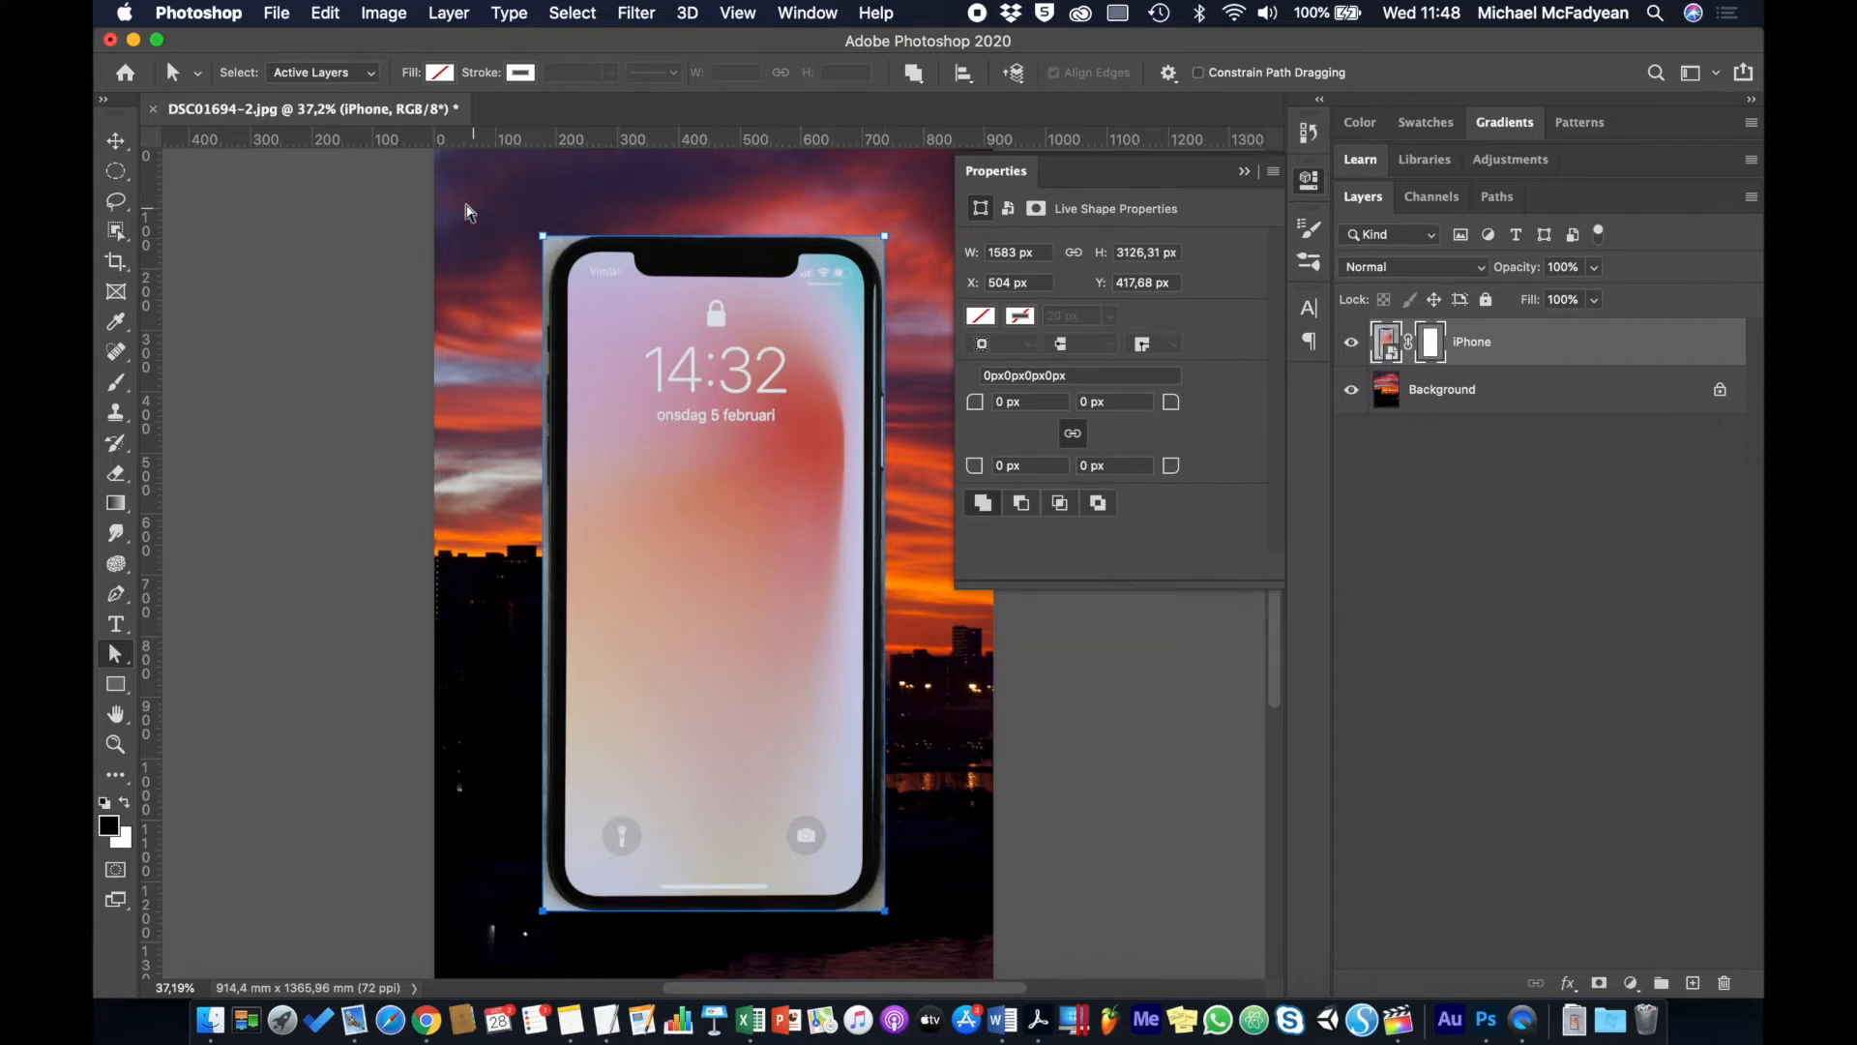
Step: Nudge the mask rectangle's left and right edges inward to the phone's sides, for a width of about 1533 px
drag(462, 203, 588, 946)
key(shift+Right)
key(shift+Right)
key(shift+Right)
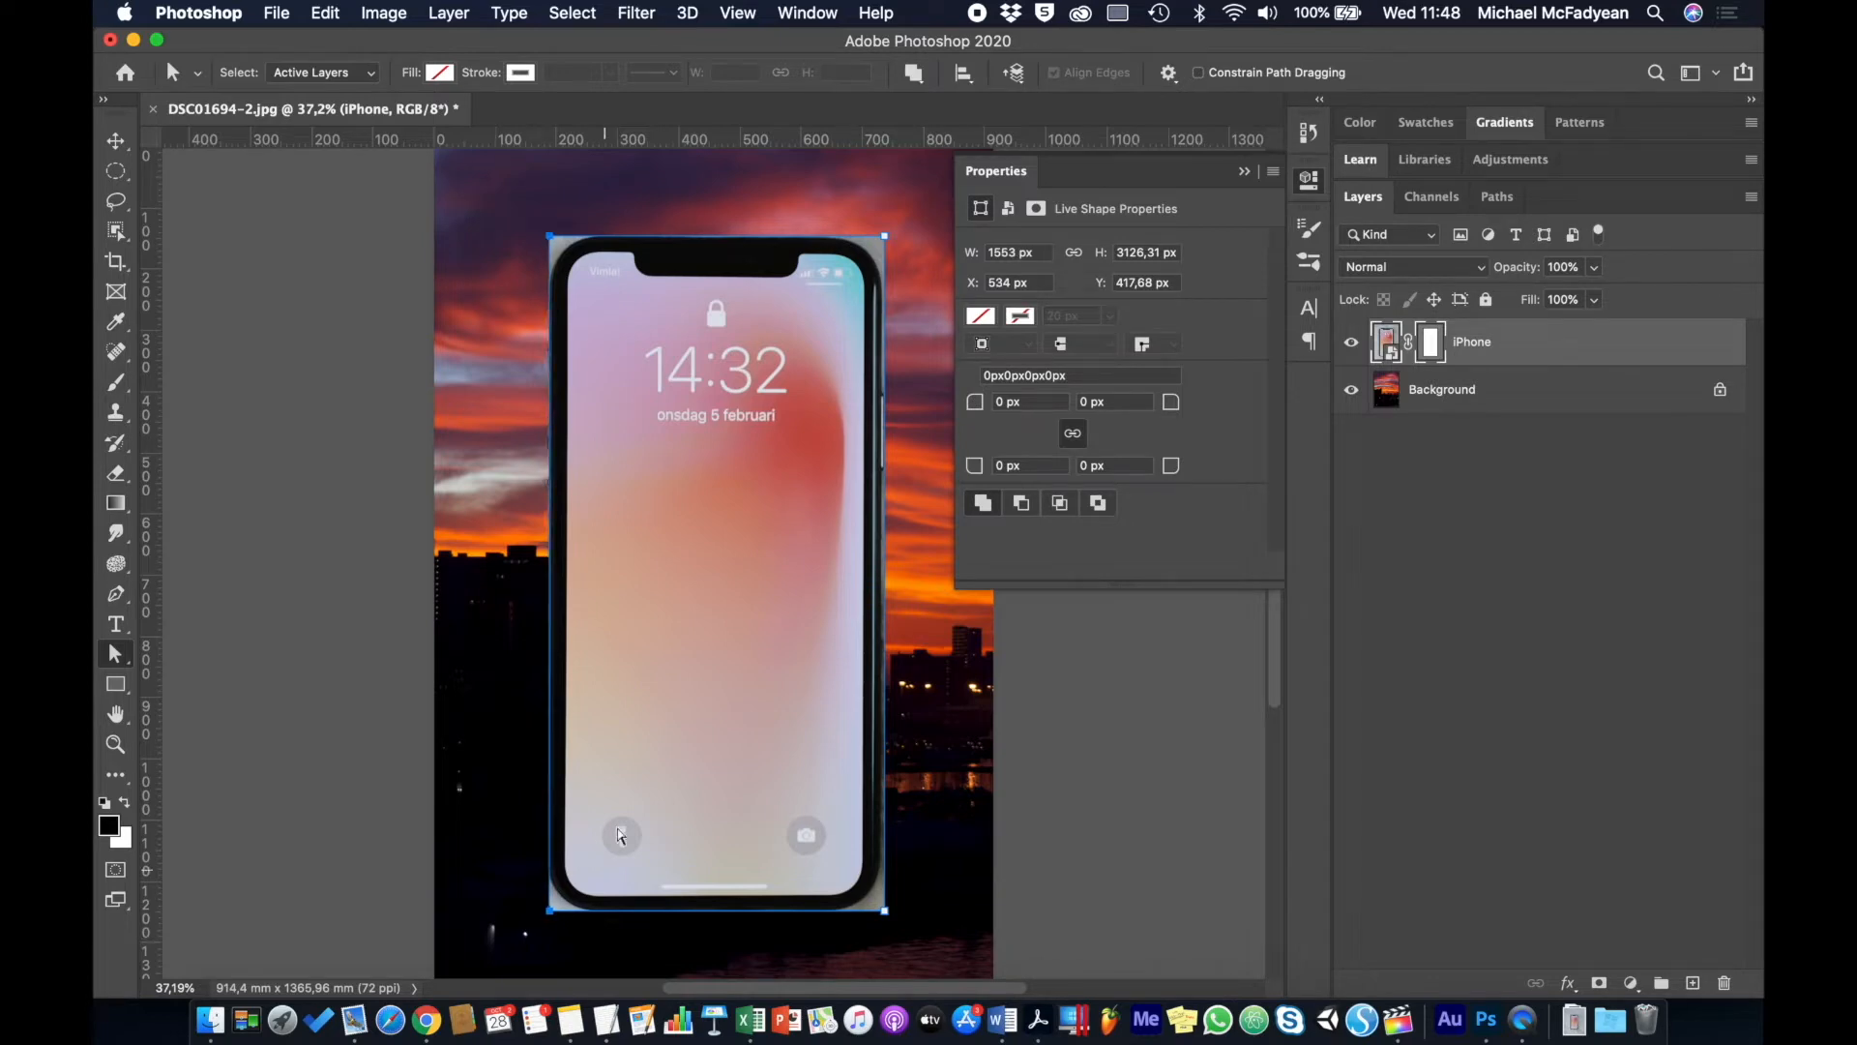
drag(922, 133, 852, 945)
key(shift+Left)
key(shift+Left)
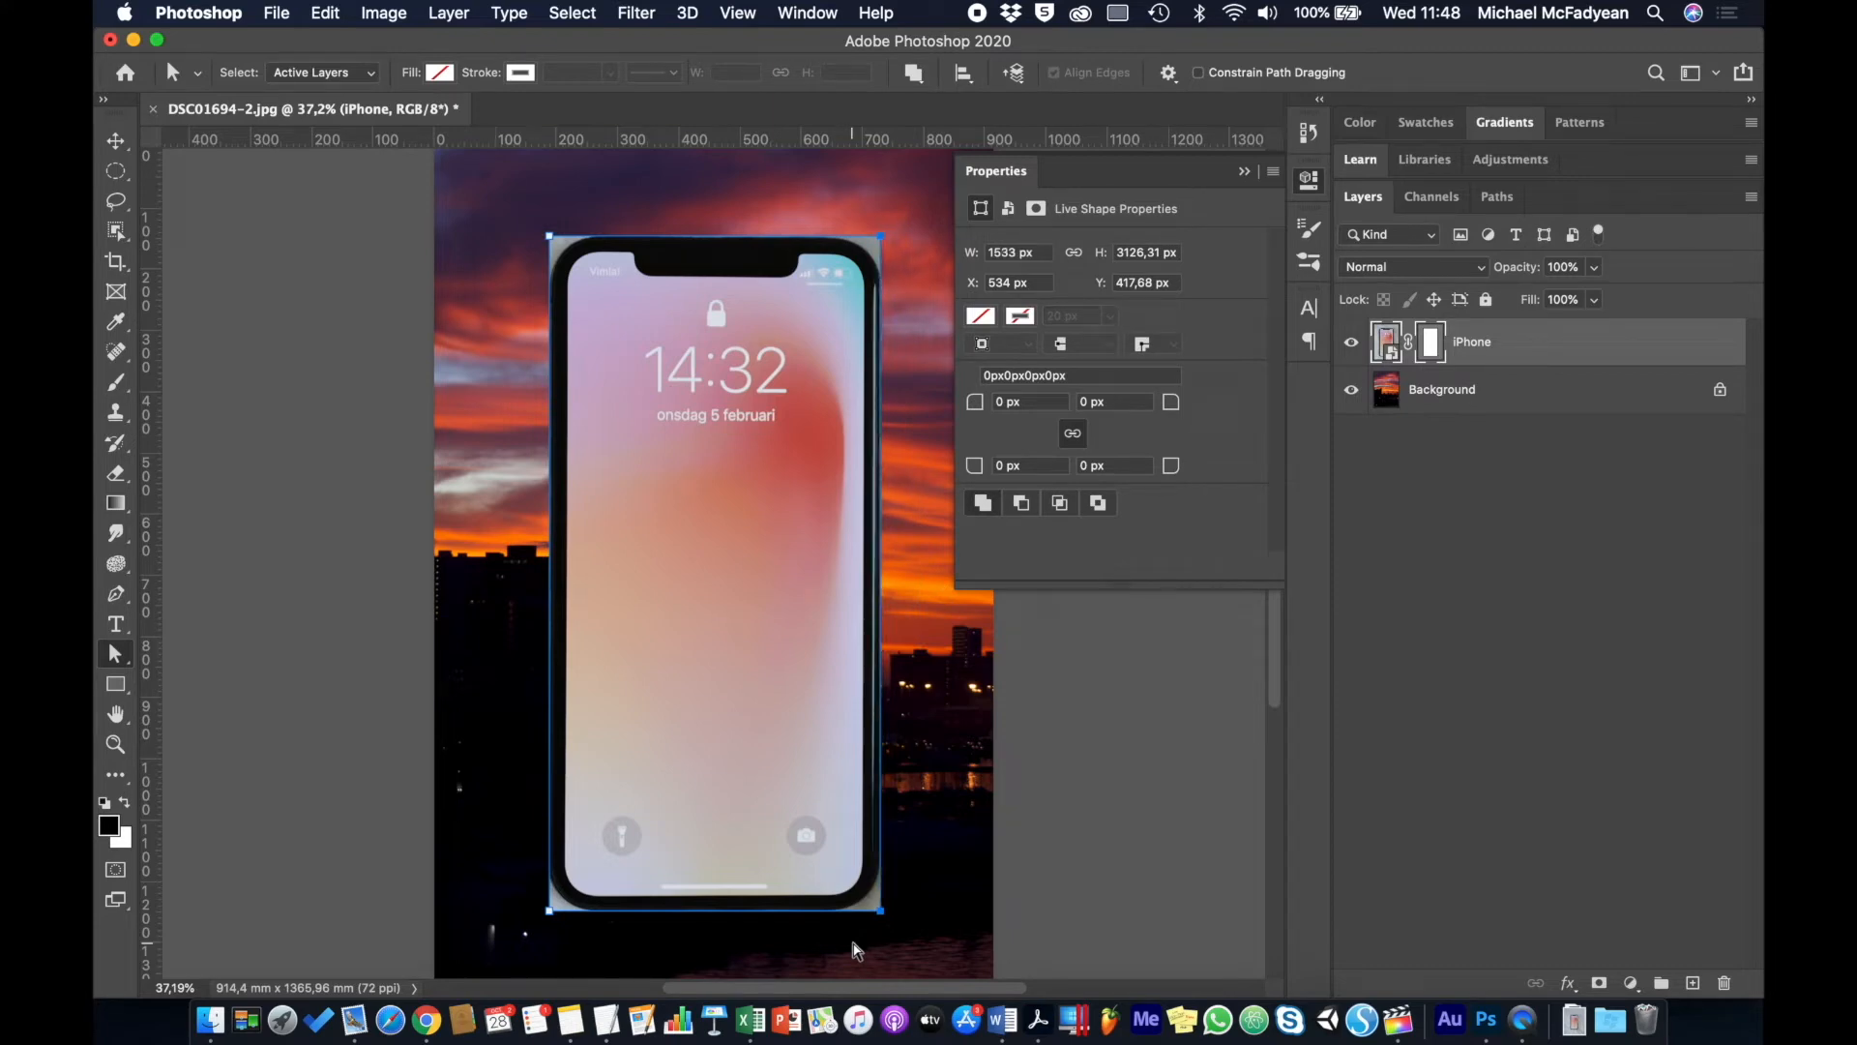
Step: Round all four corners of the mask rectangle to a 227 px radius to follow the phone's outline
click(117, 658)
drag(117, 658, 178, 656)
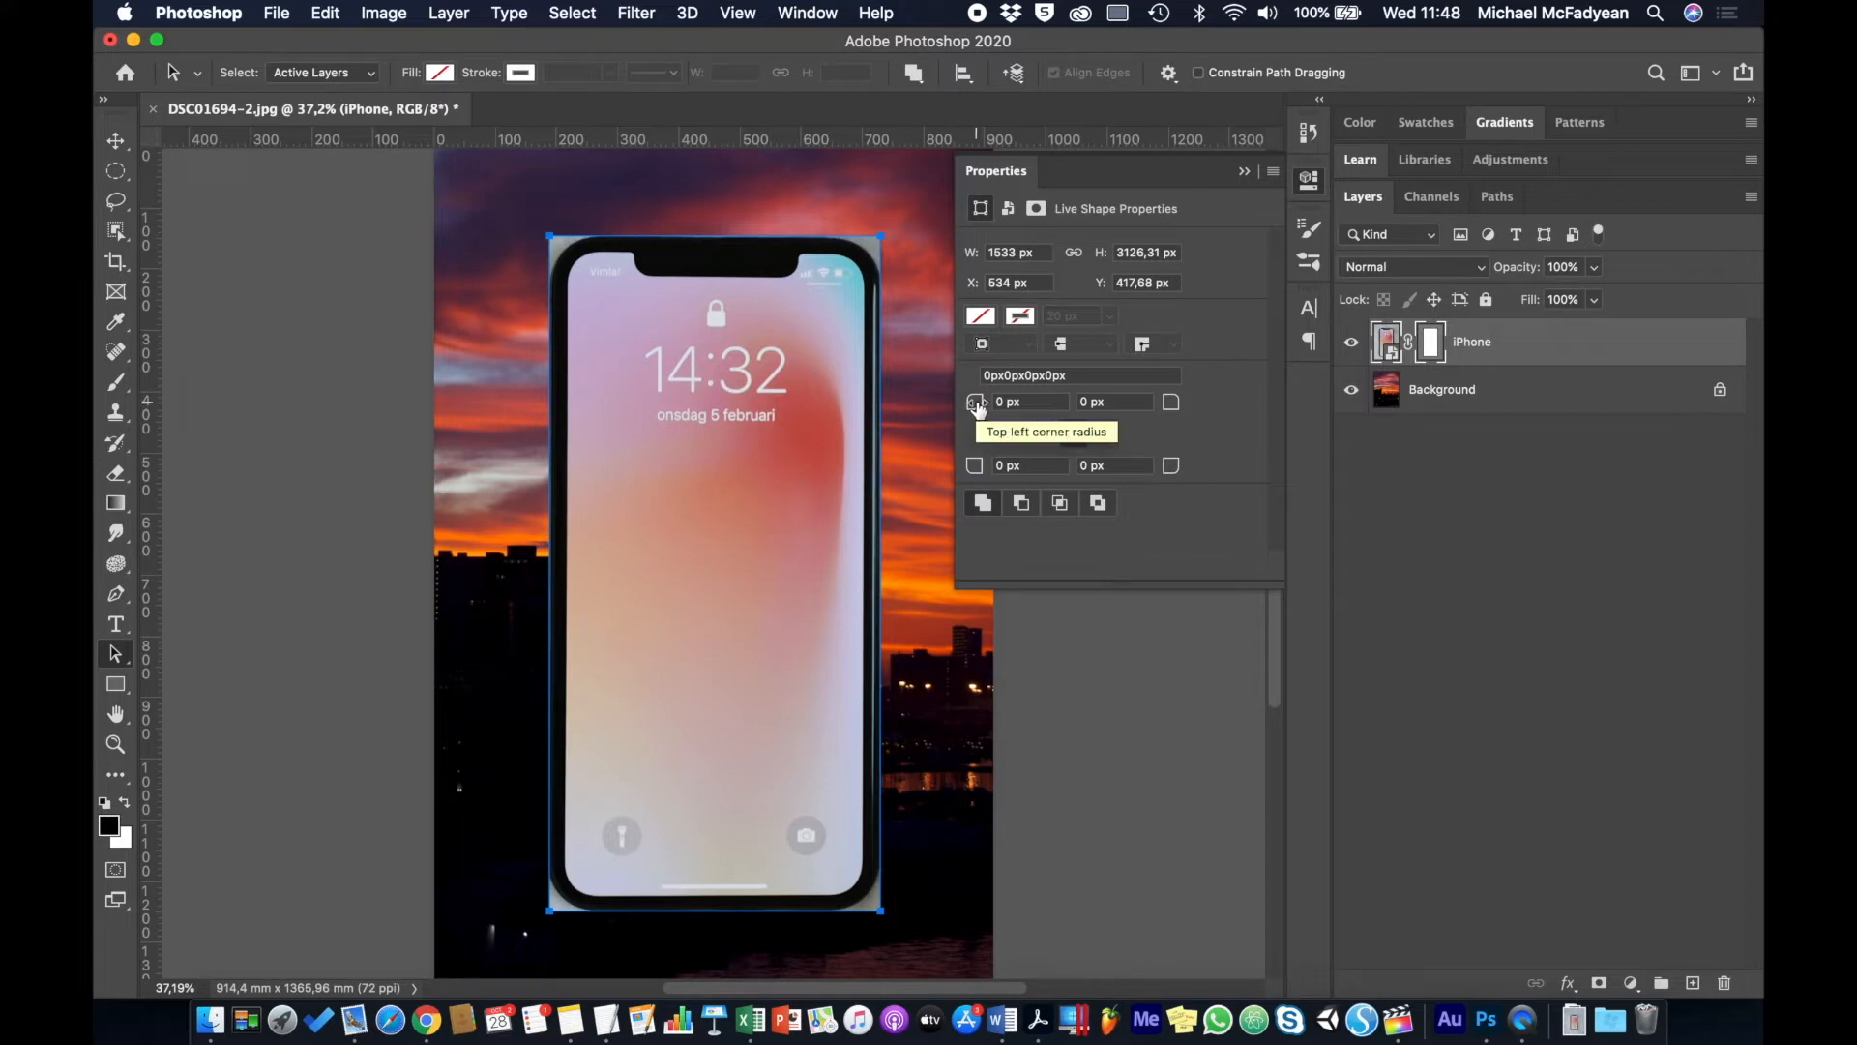
drag(977, 407, 1244, 422)
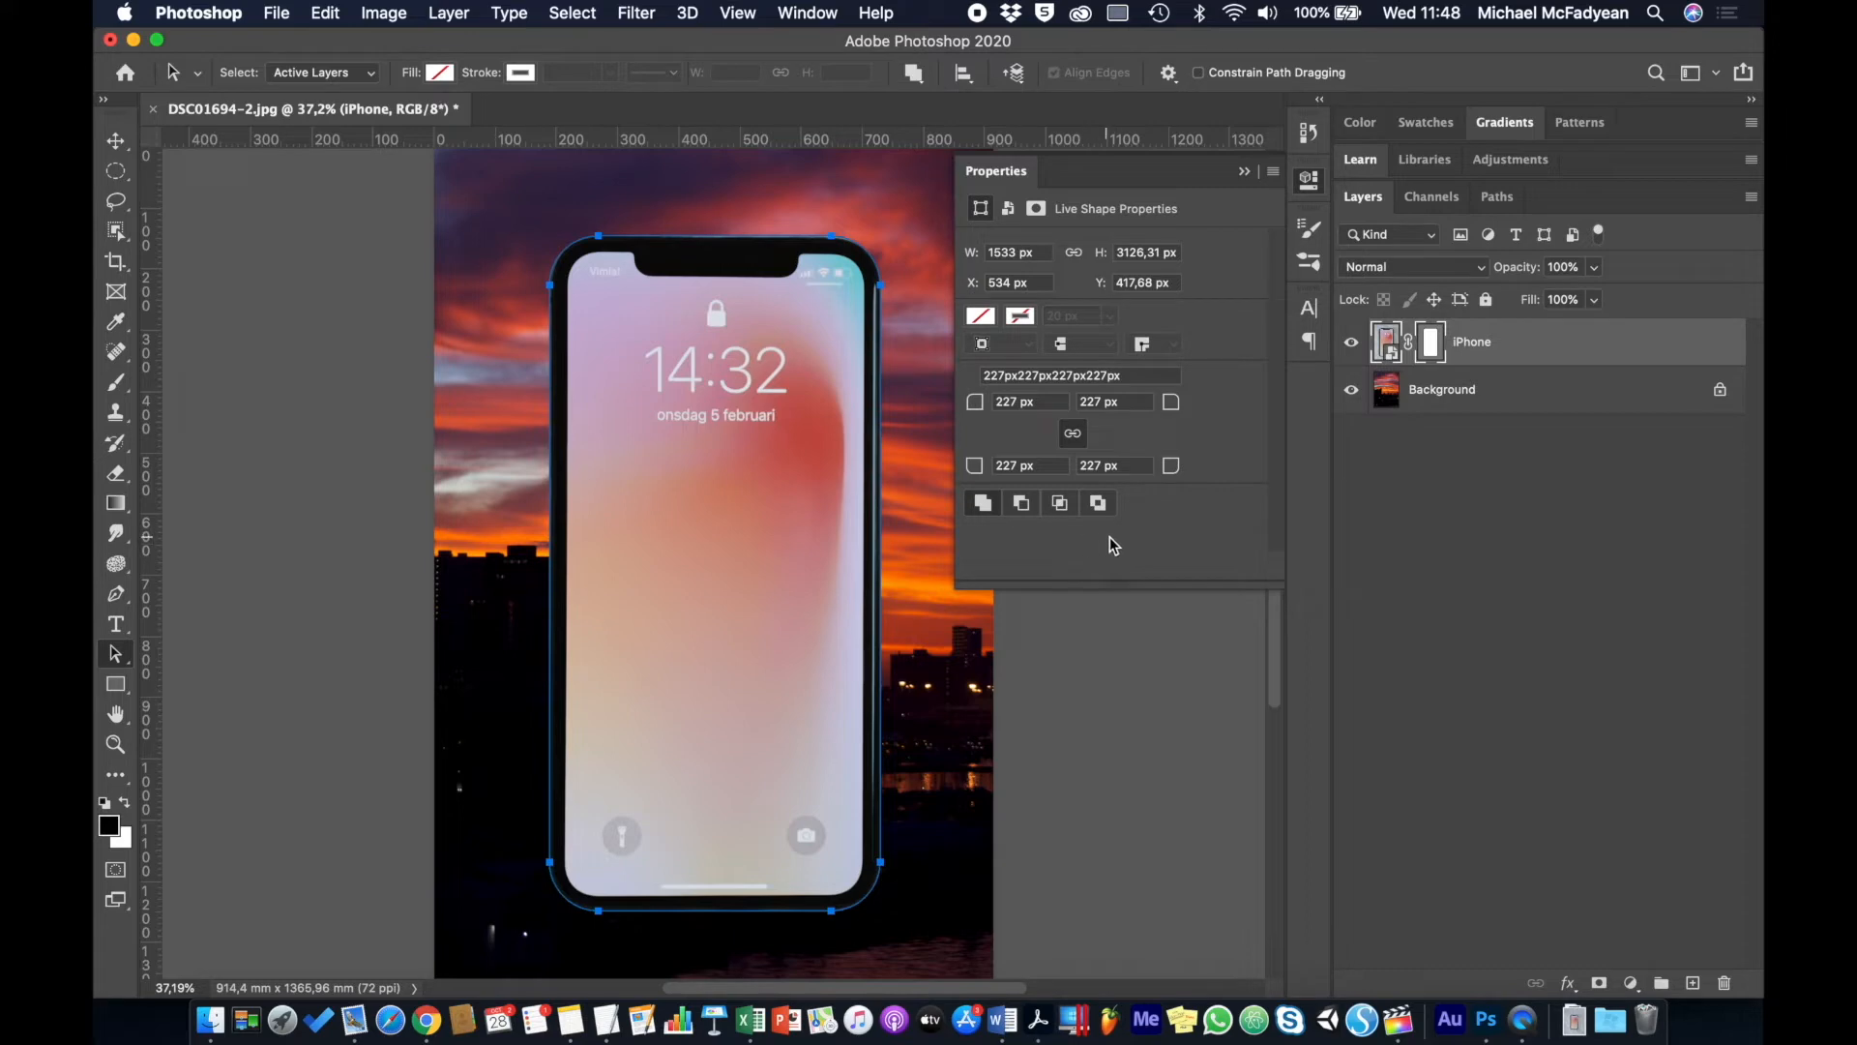
Step: Draw a rectangle about 1215 by 2839 px inside the phone's screen and set it to Subtract Front Shape
click(114, 686)
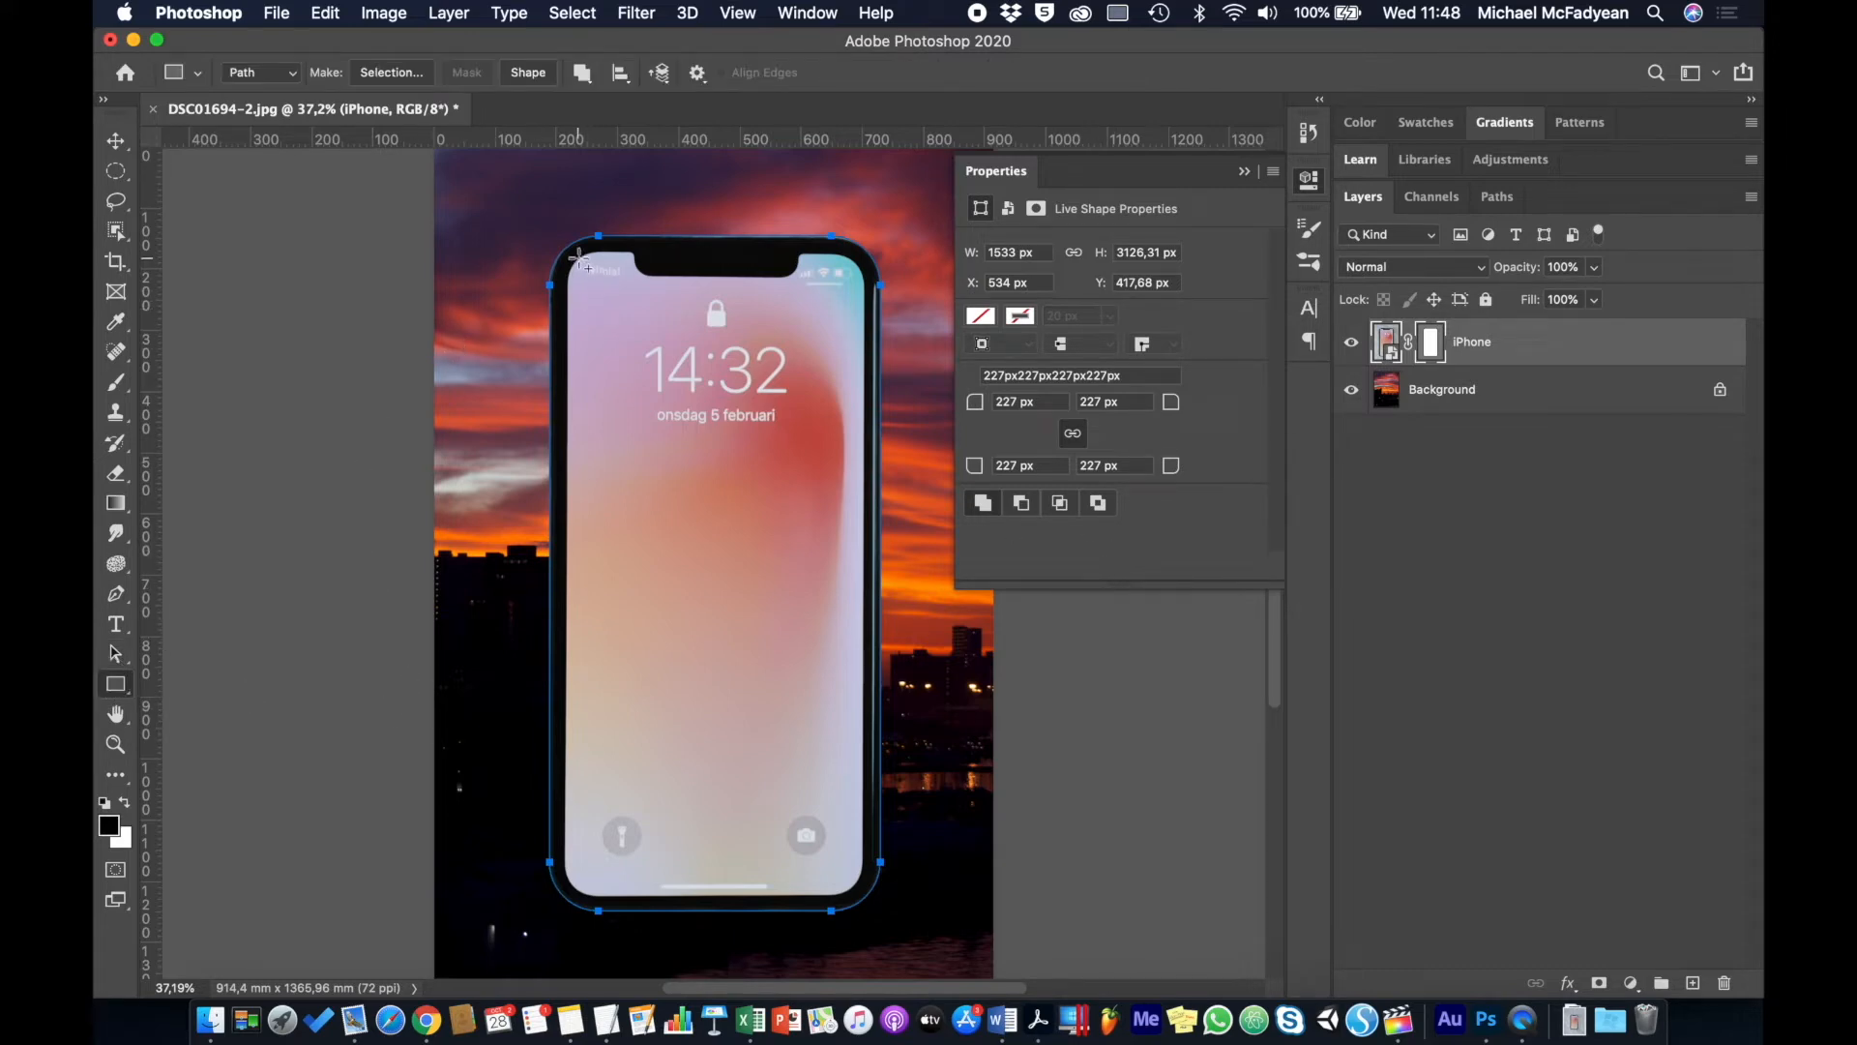
drag(583, 263, 847, 878)
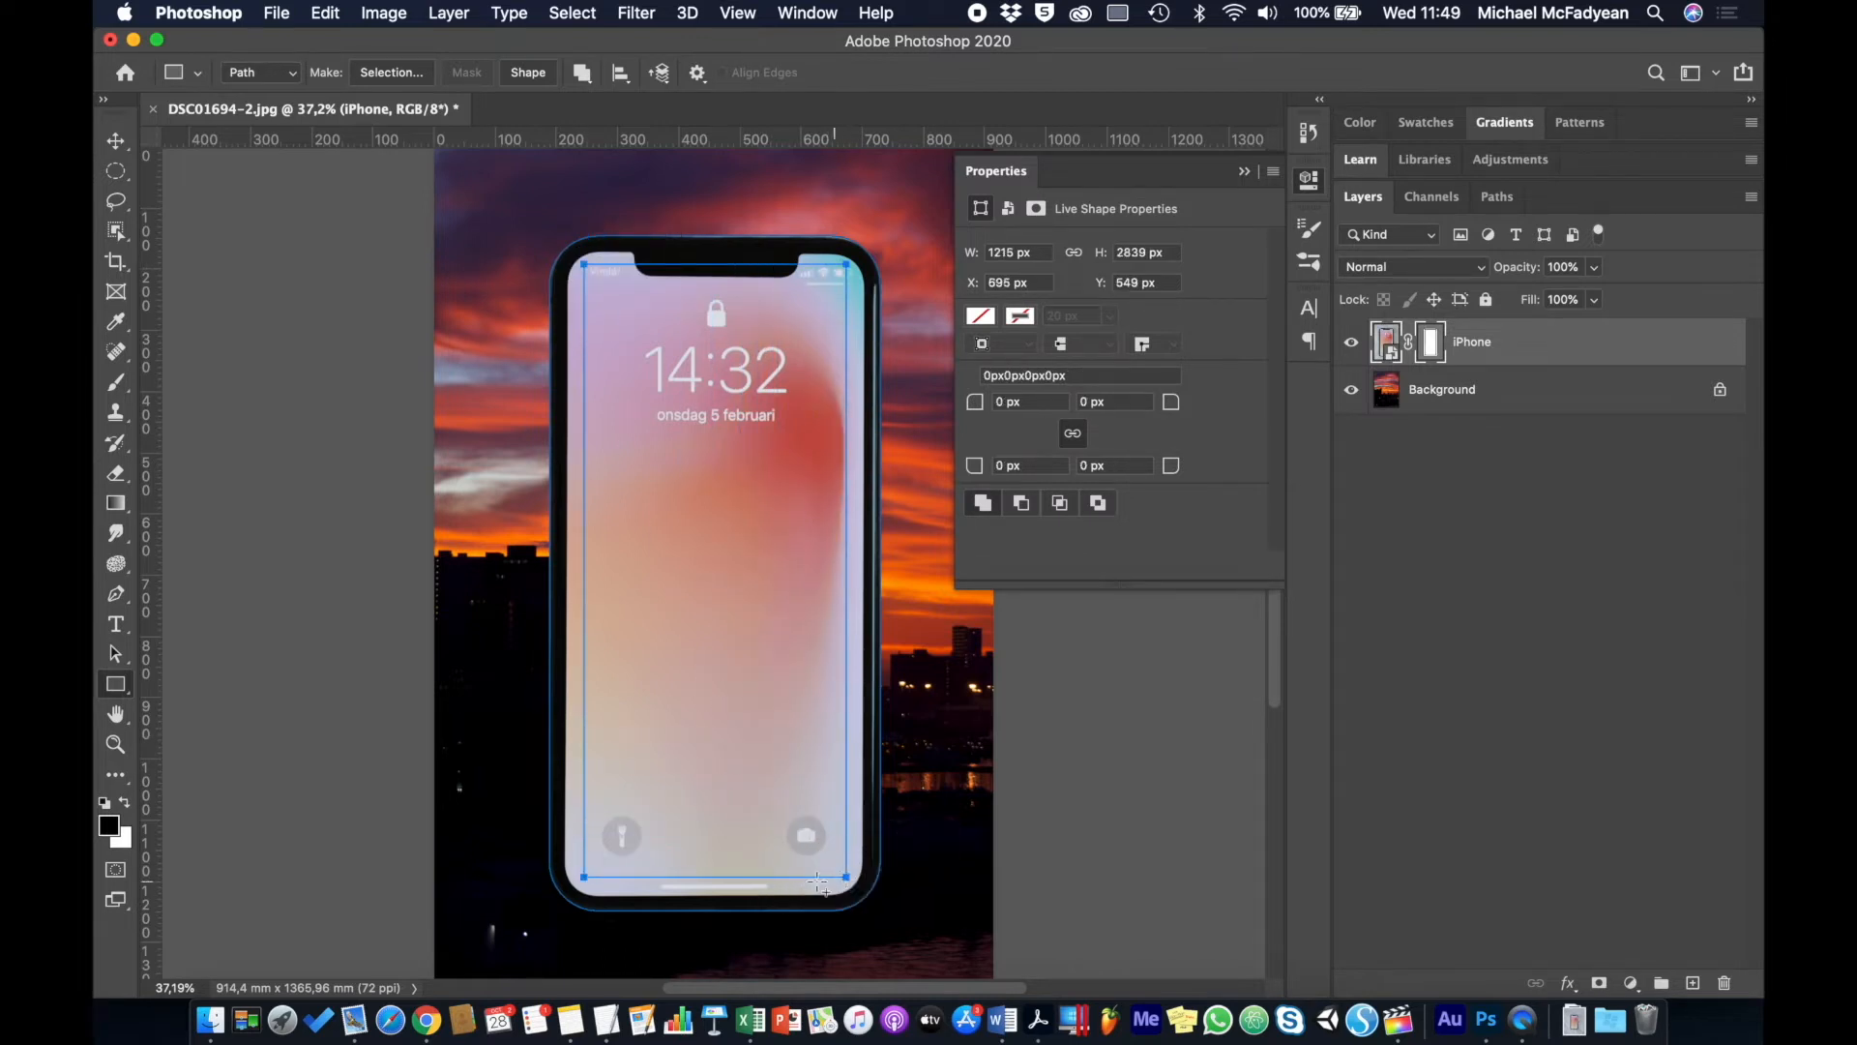
click(586, 73)
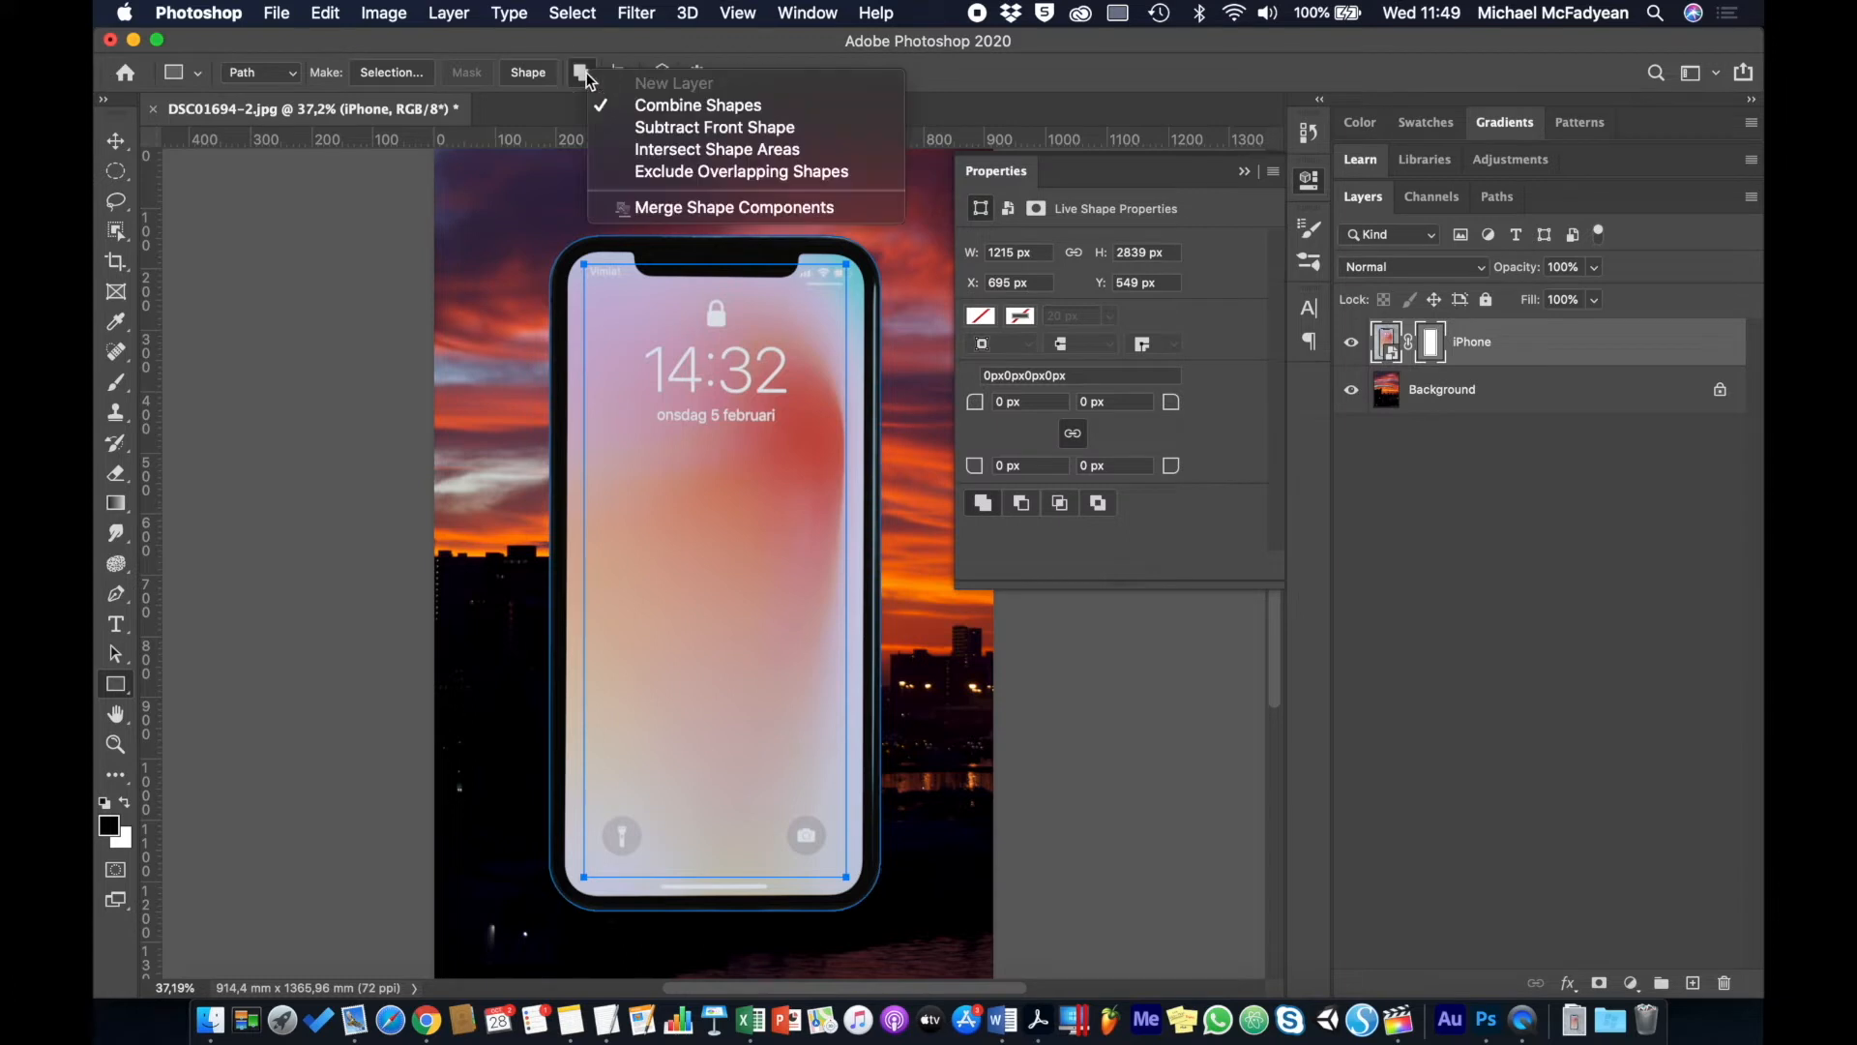
click(643, 123)
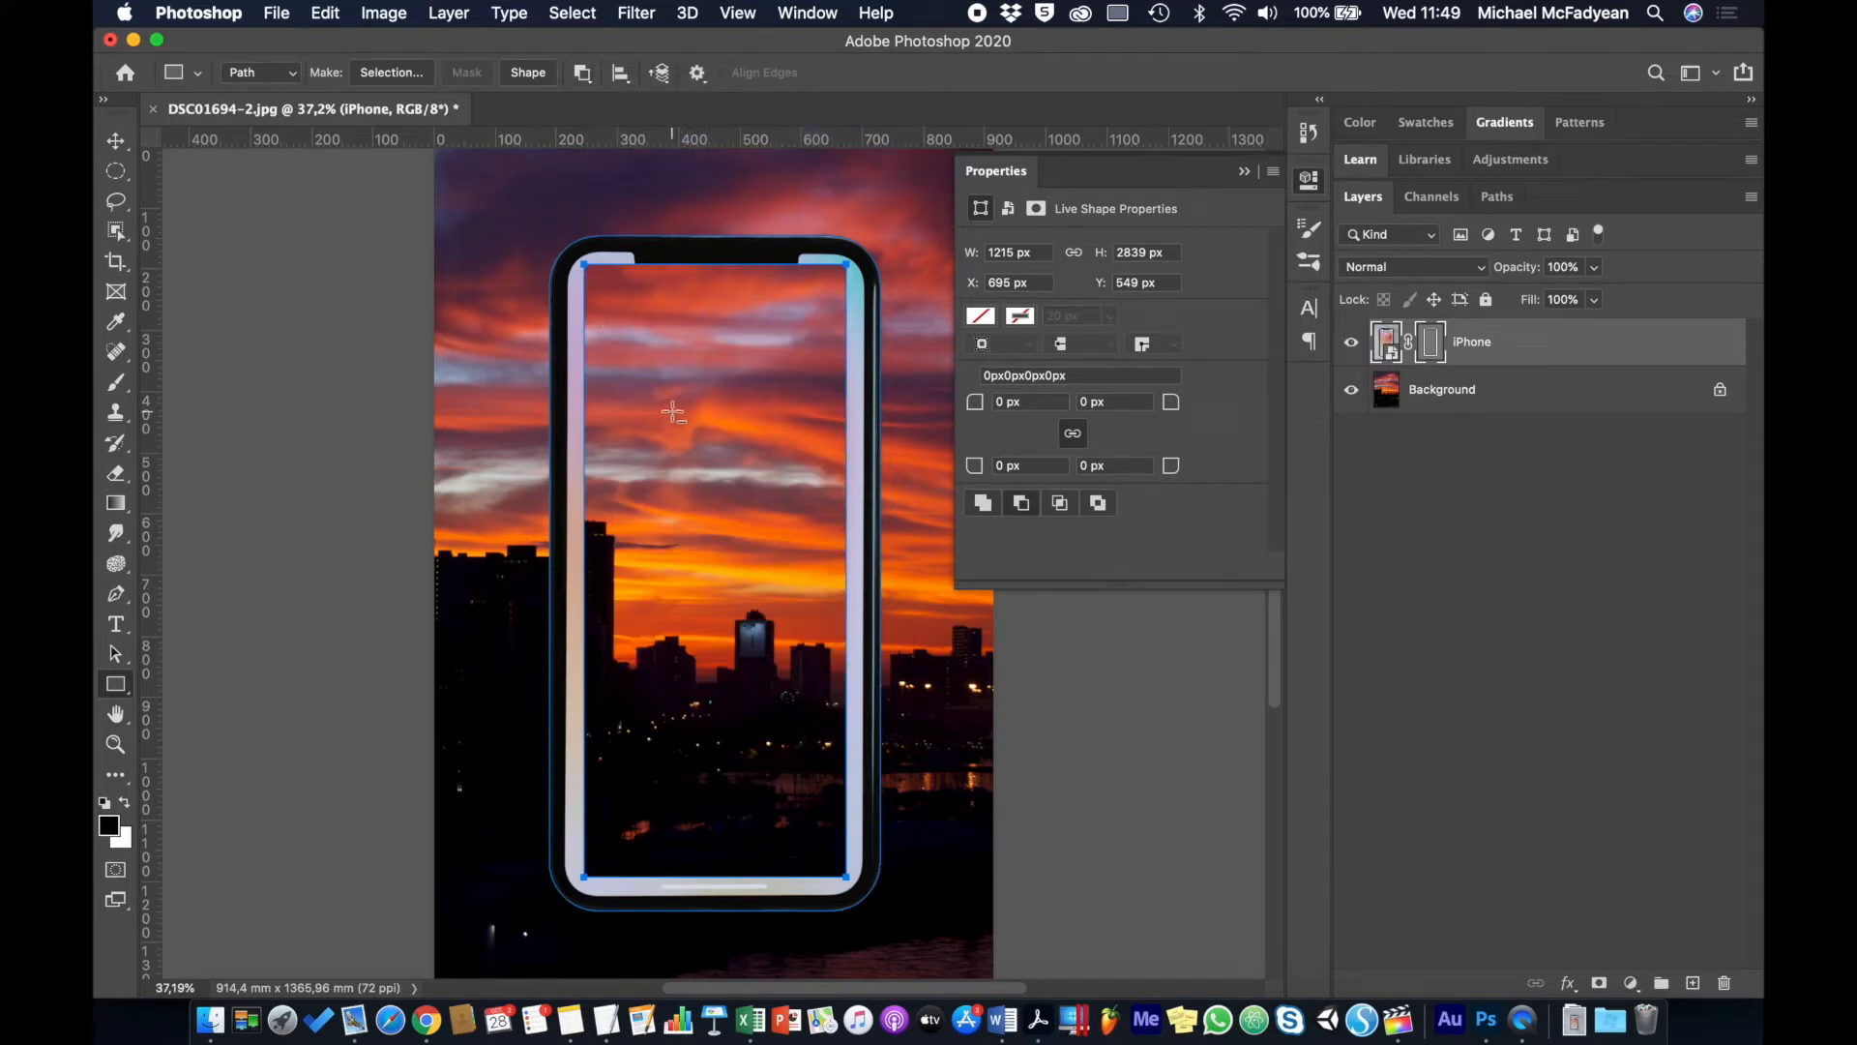
Step: Raise the screen cutout's top edge to the screen's upper border, at a Y of about 495 px
drag(116, 653, 241, 651)
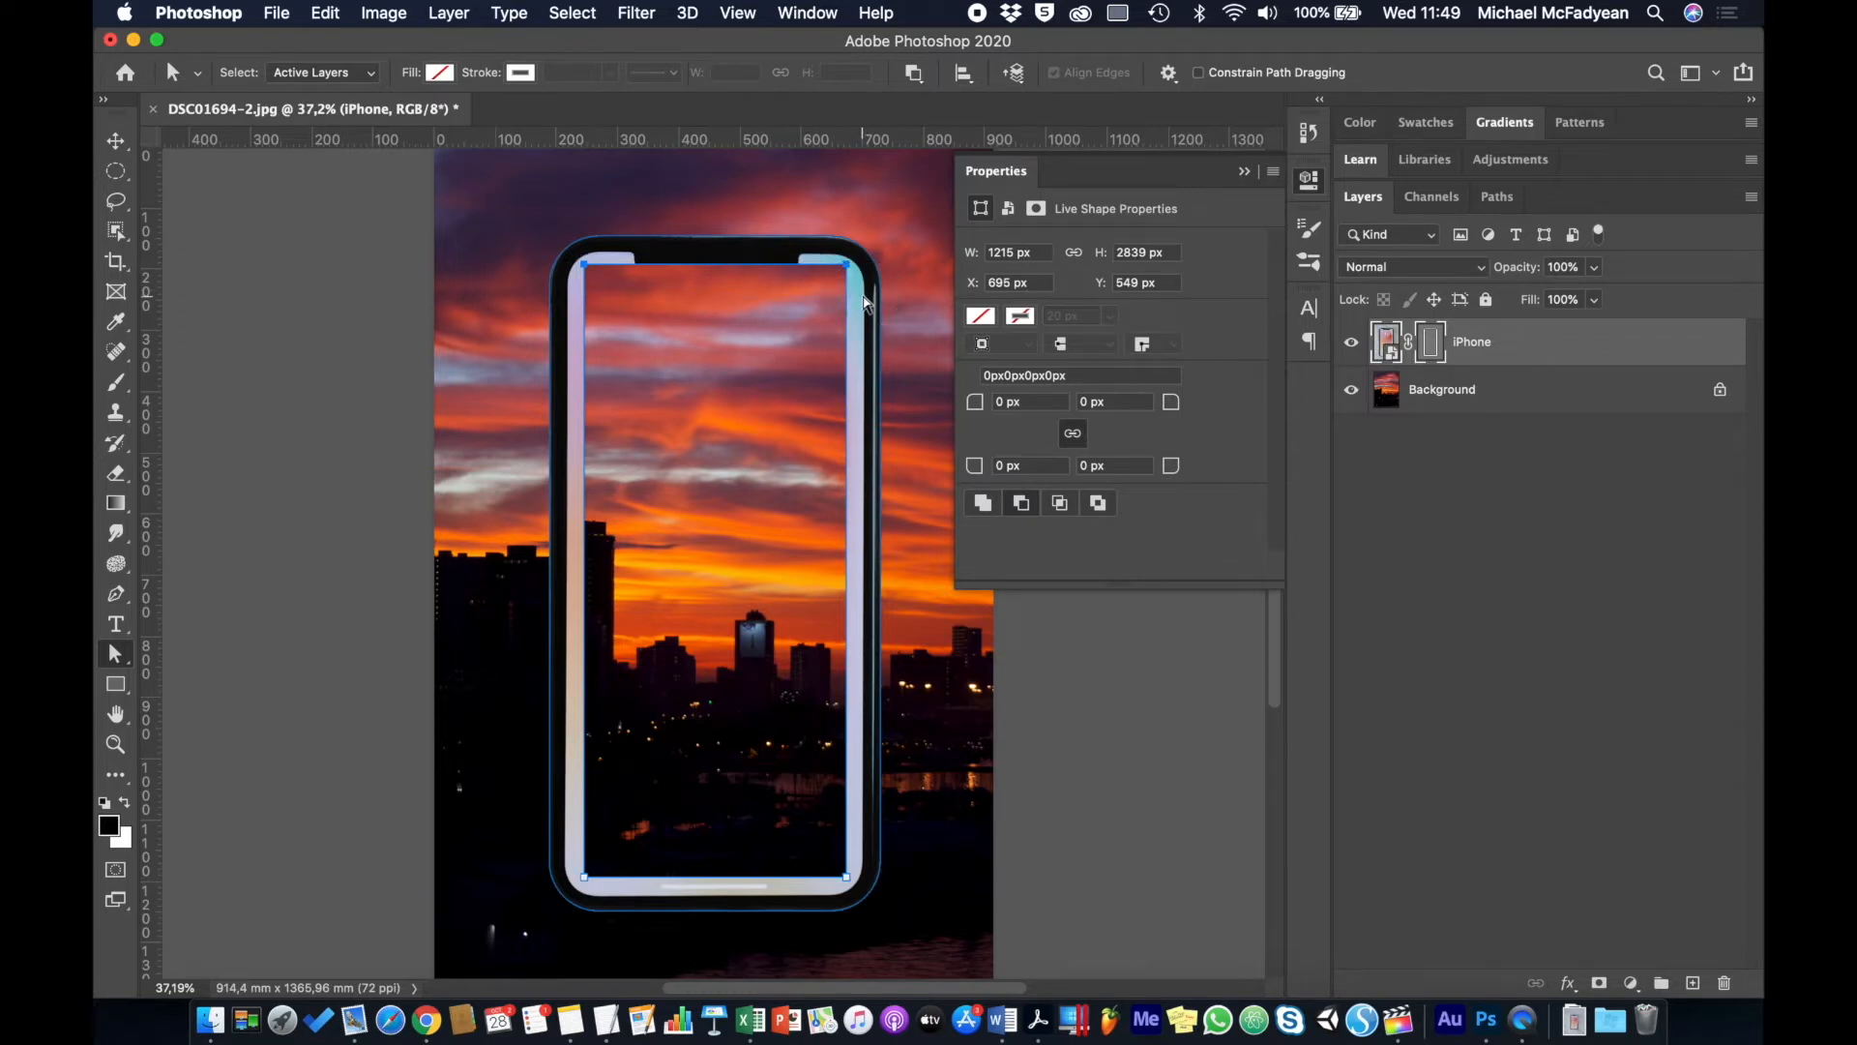
key(Up)
key(Up)
key(Up)
key(Up)
key(Up)
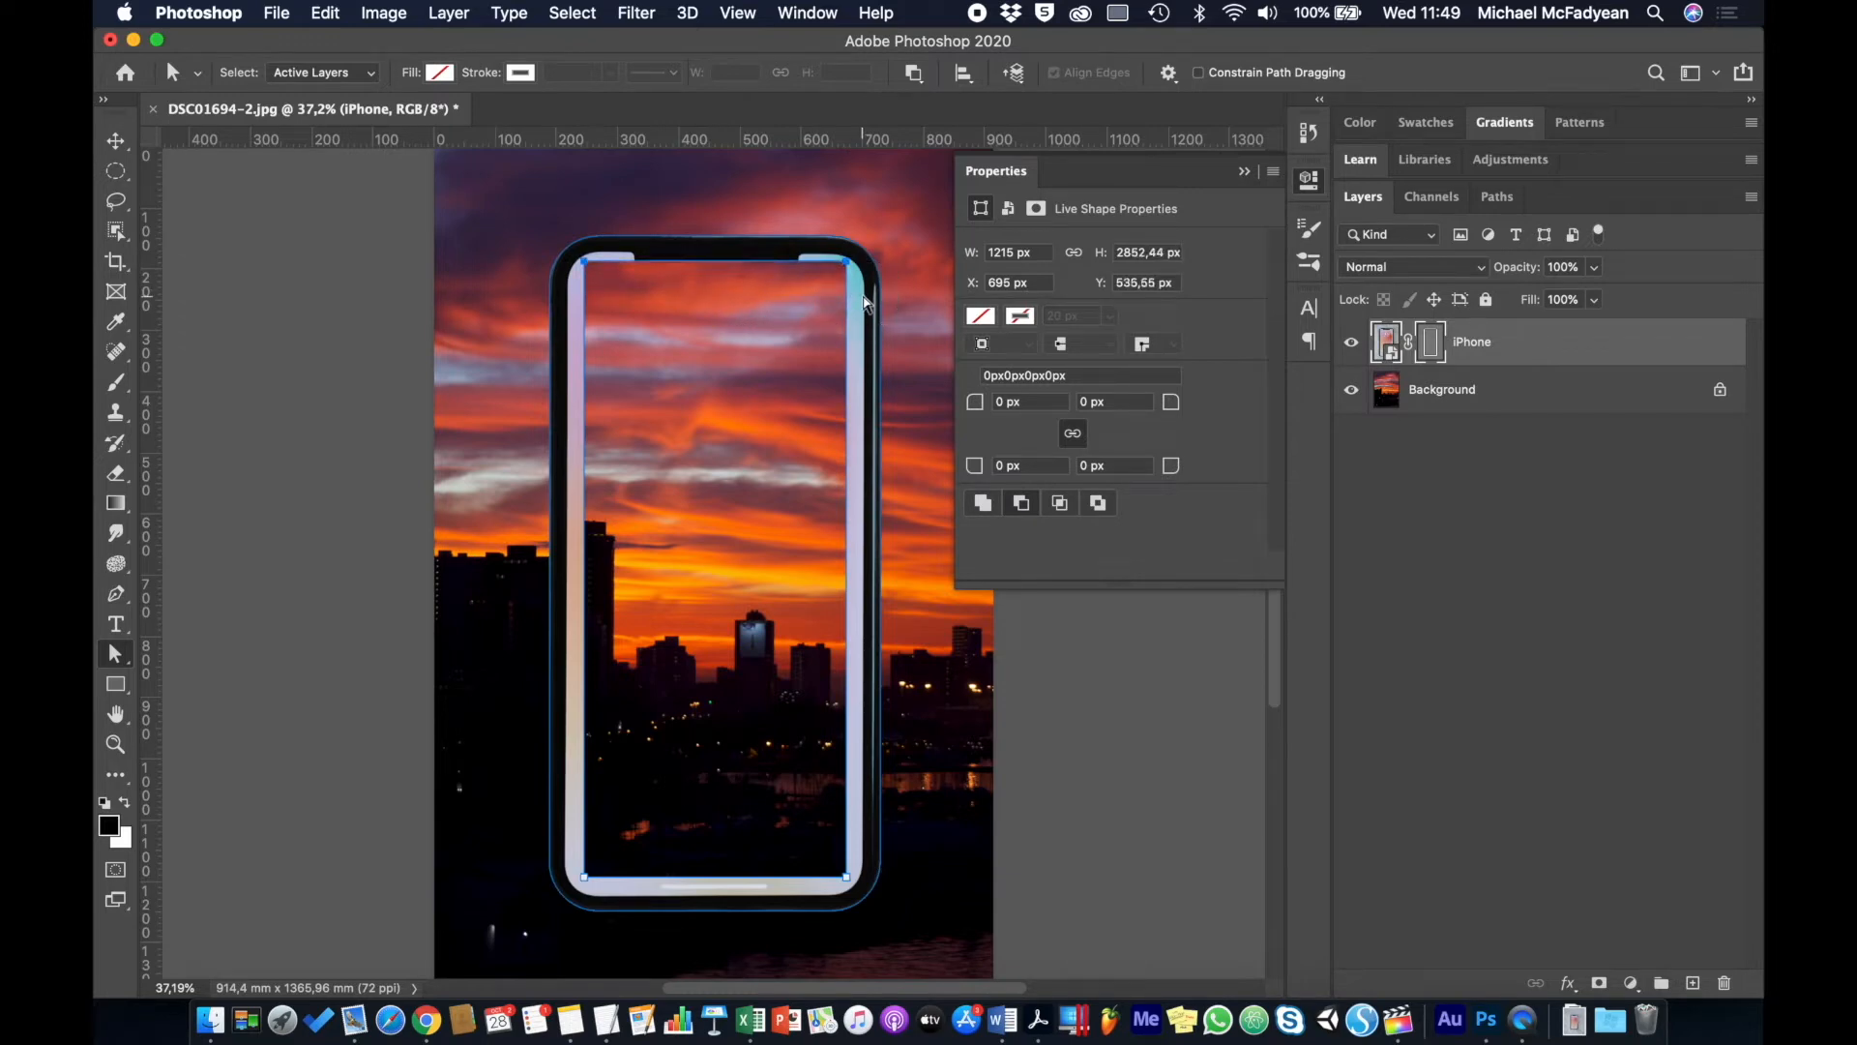
key(Up)
key(Up)
key(Up)
key(Up)
key(Up)
key(Up)
key(Up)
key(Up)
key(Up)
key(Up)
key(Up)
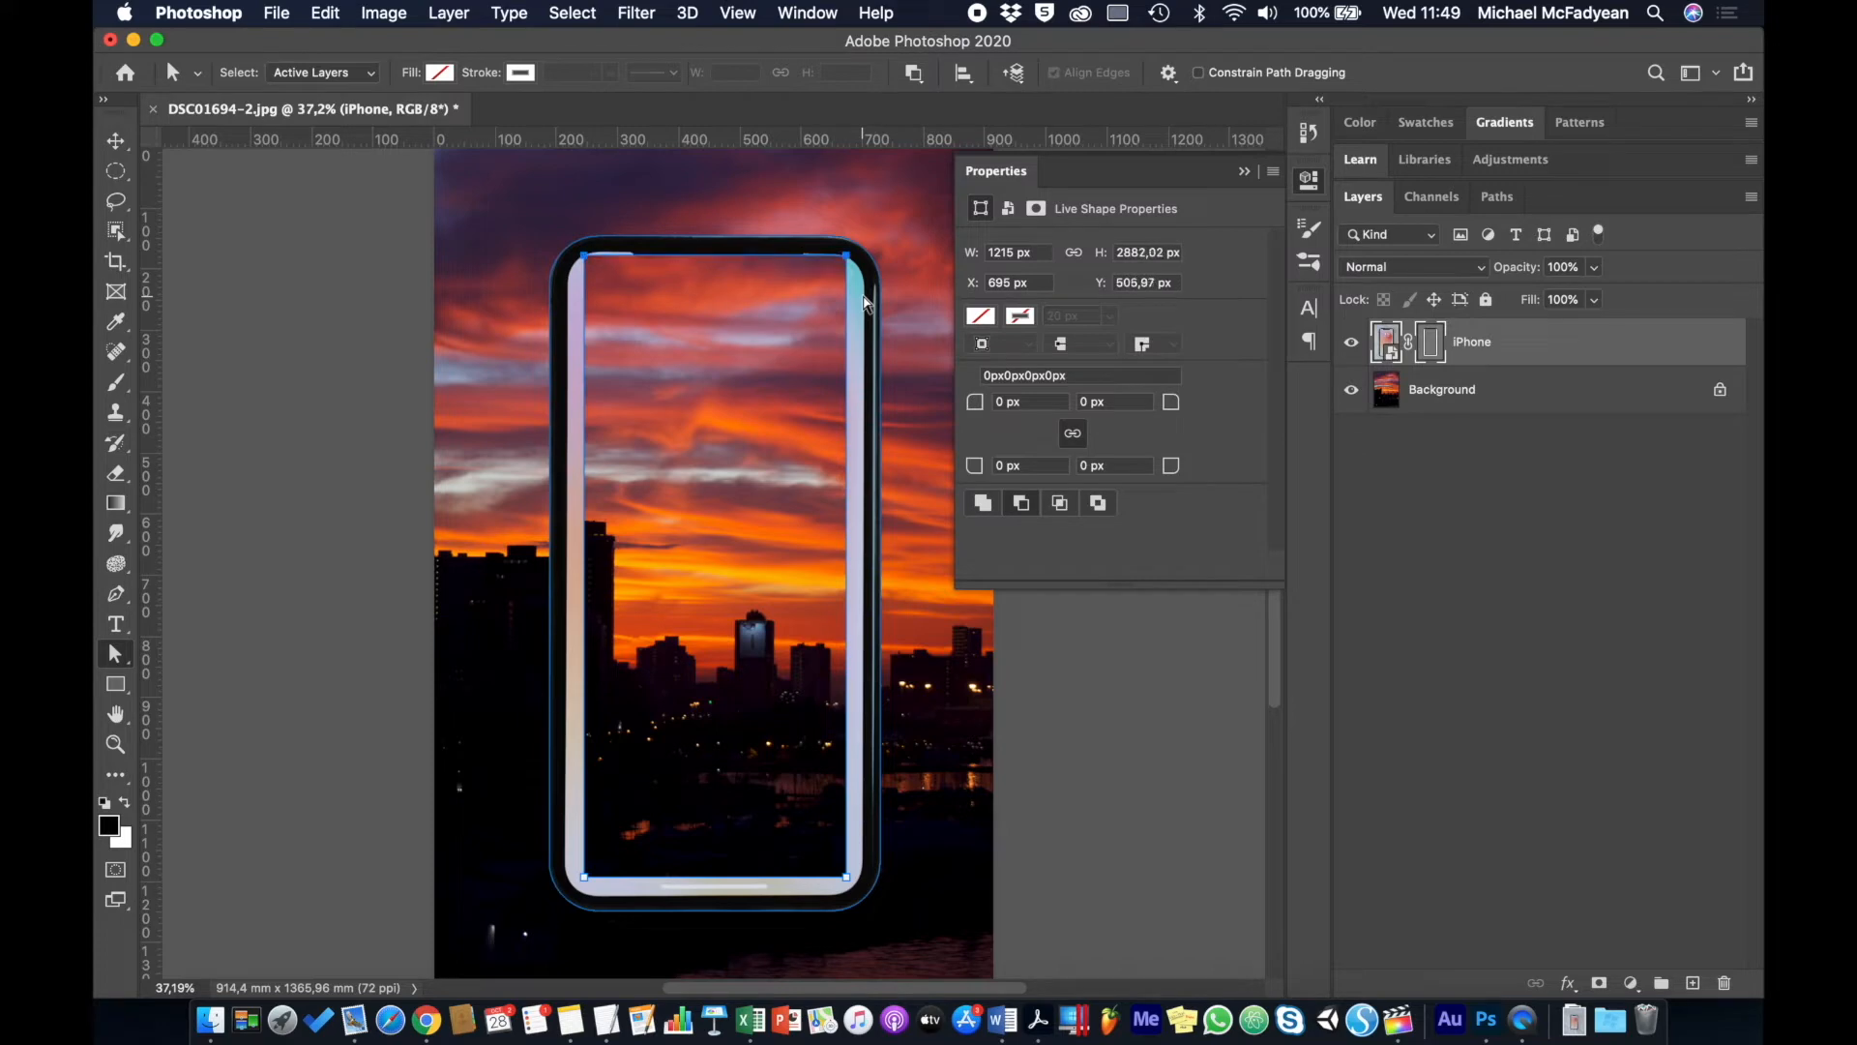
key(Up)
key(Up)
key(Up)
key(Up)
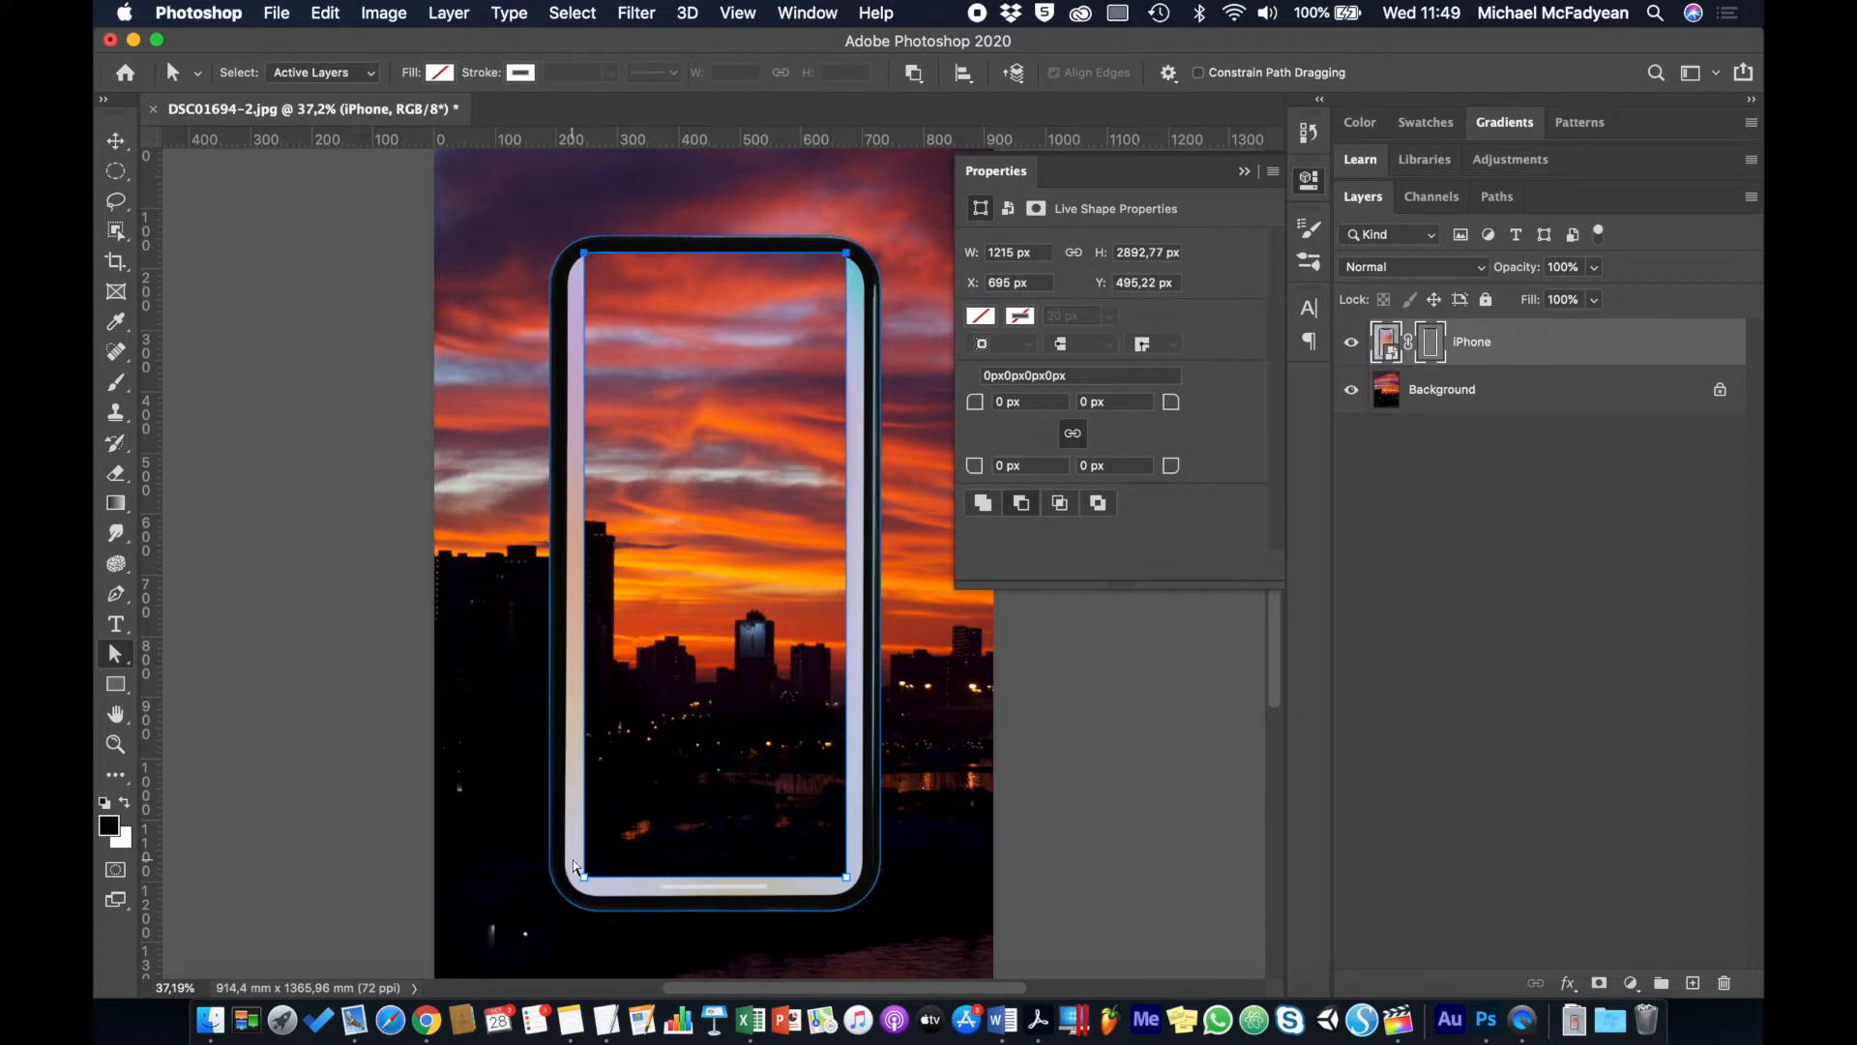
Step: Lower the screen cutout's bottom edge to the screen's lower border, for a height of about 2979 px
click(575, 868)
drag(574, 868, 855, 883)
key(Down)
key(Down)
key(Down)
key(Down)
key(Down)
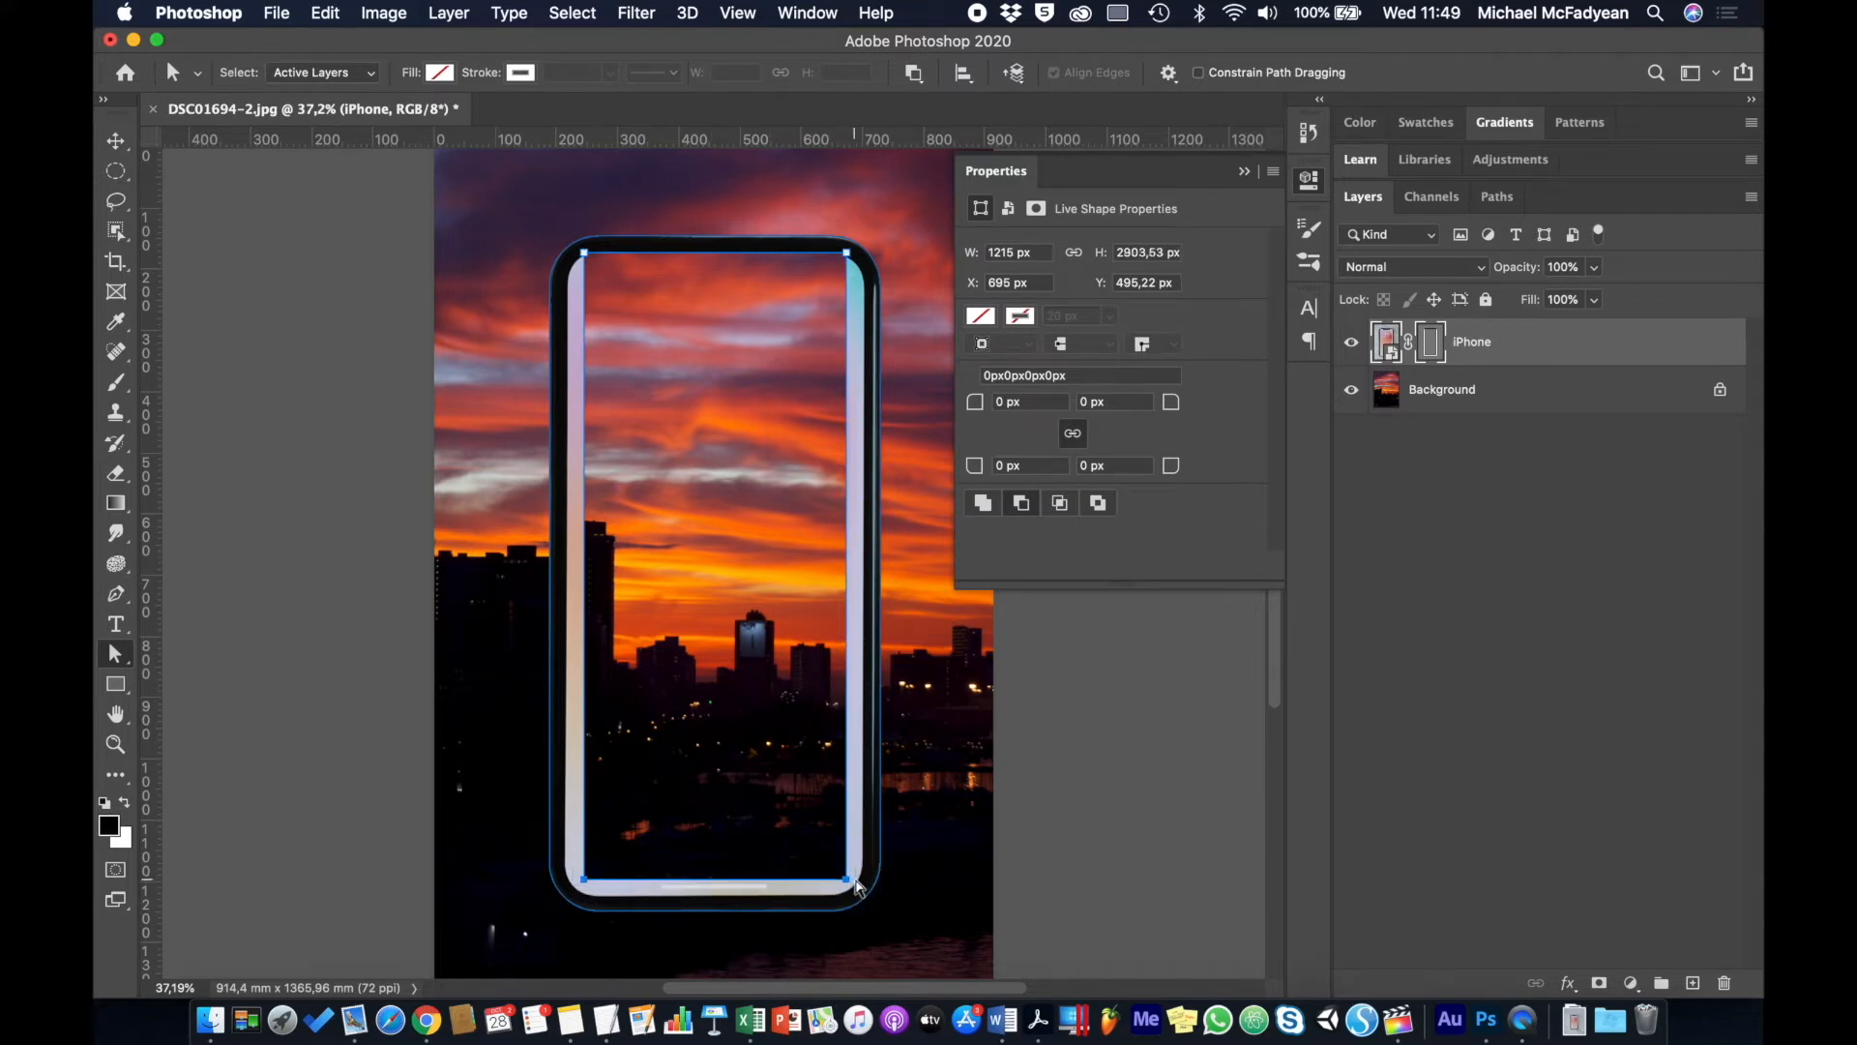
key(Down)
key(Down)
key(Down)
key(Down)
key(Down)
key(Down)
key(Down)
key(Down)
key(Down)
key(Down)
key(Down)
key(Down)
key(Down)
key(Down)
key(Down)
key(Down)
key(Down)
key(Down)
key(Down)
key(Down)
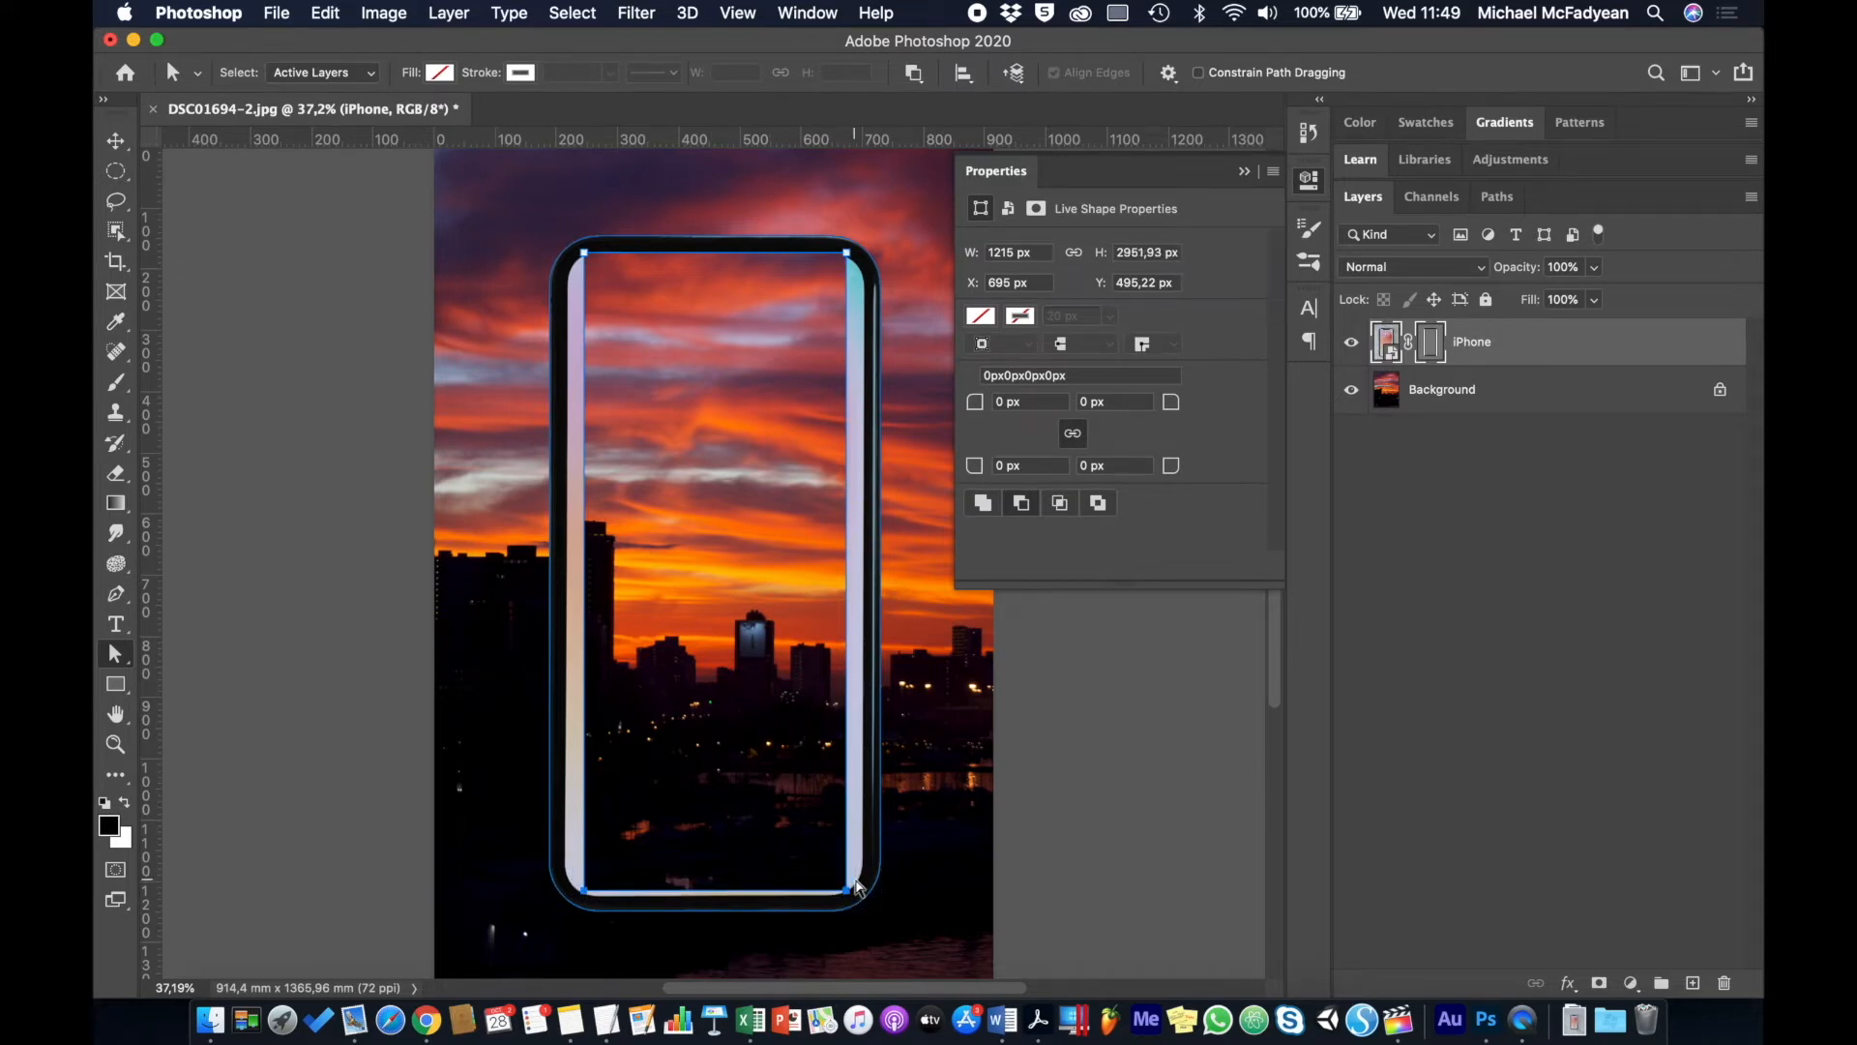
key(Down)
key(Down)
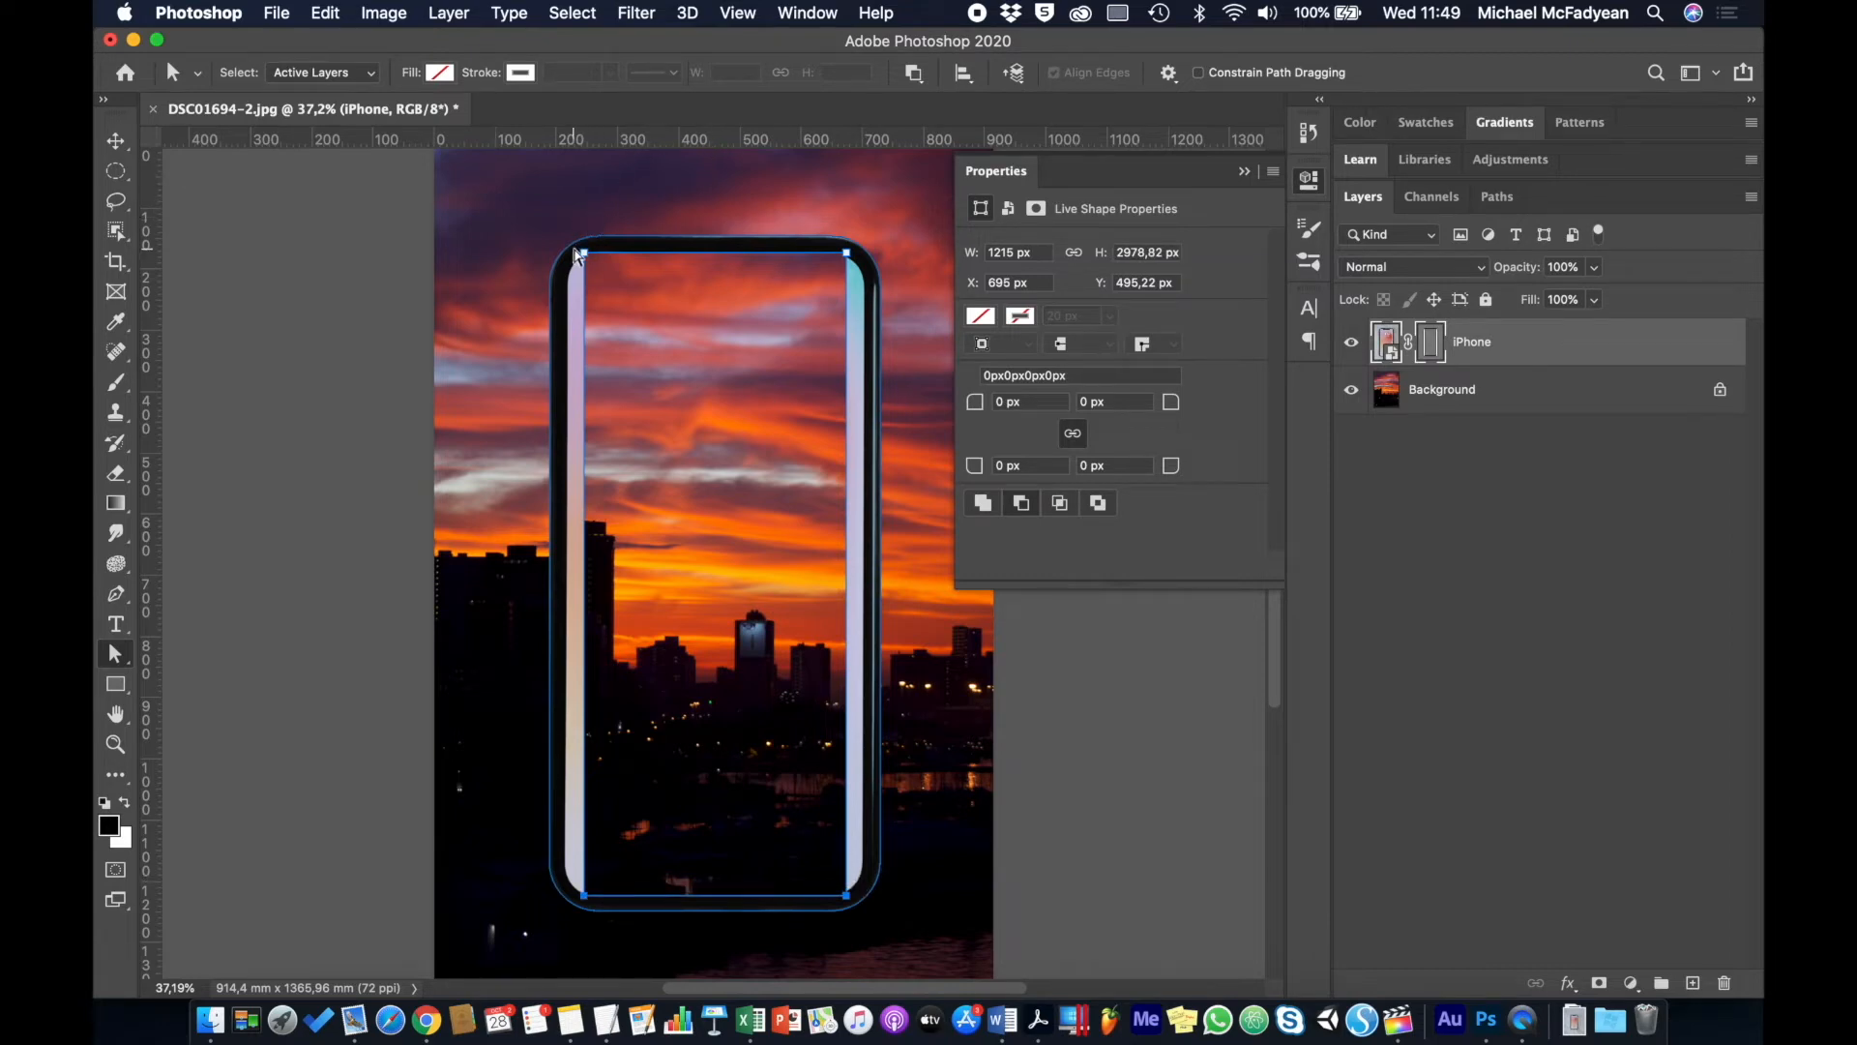
drag(578, 256, 559, 638)
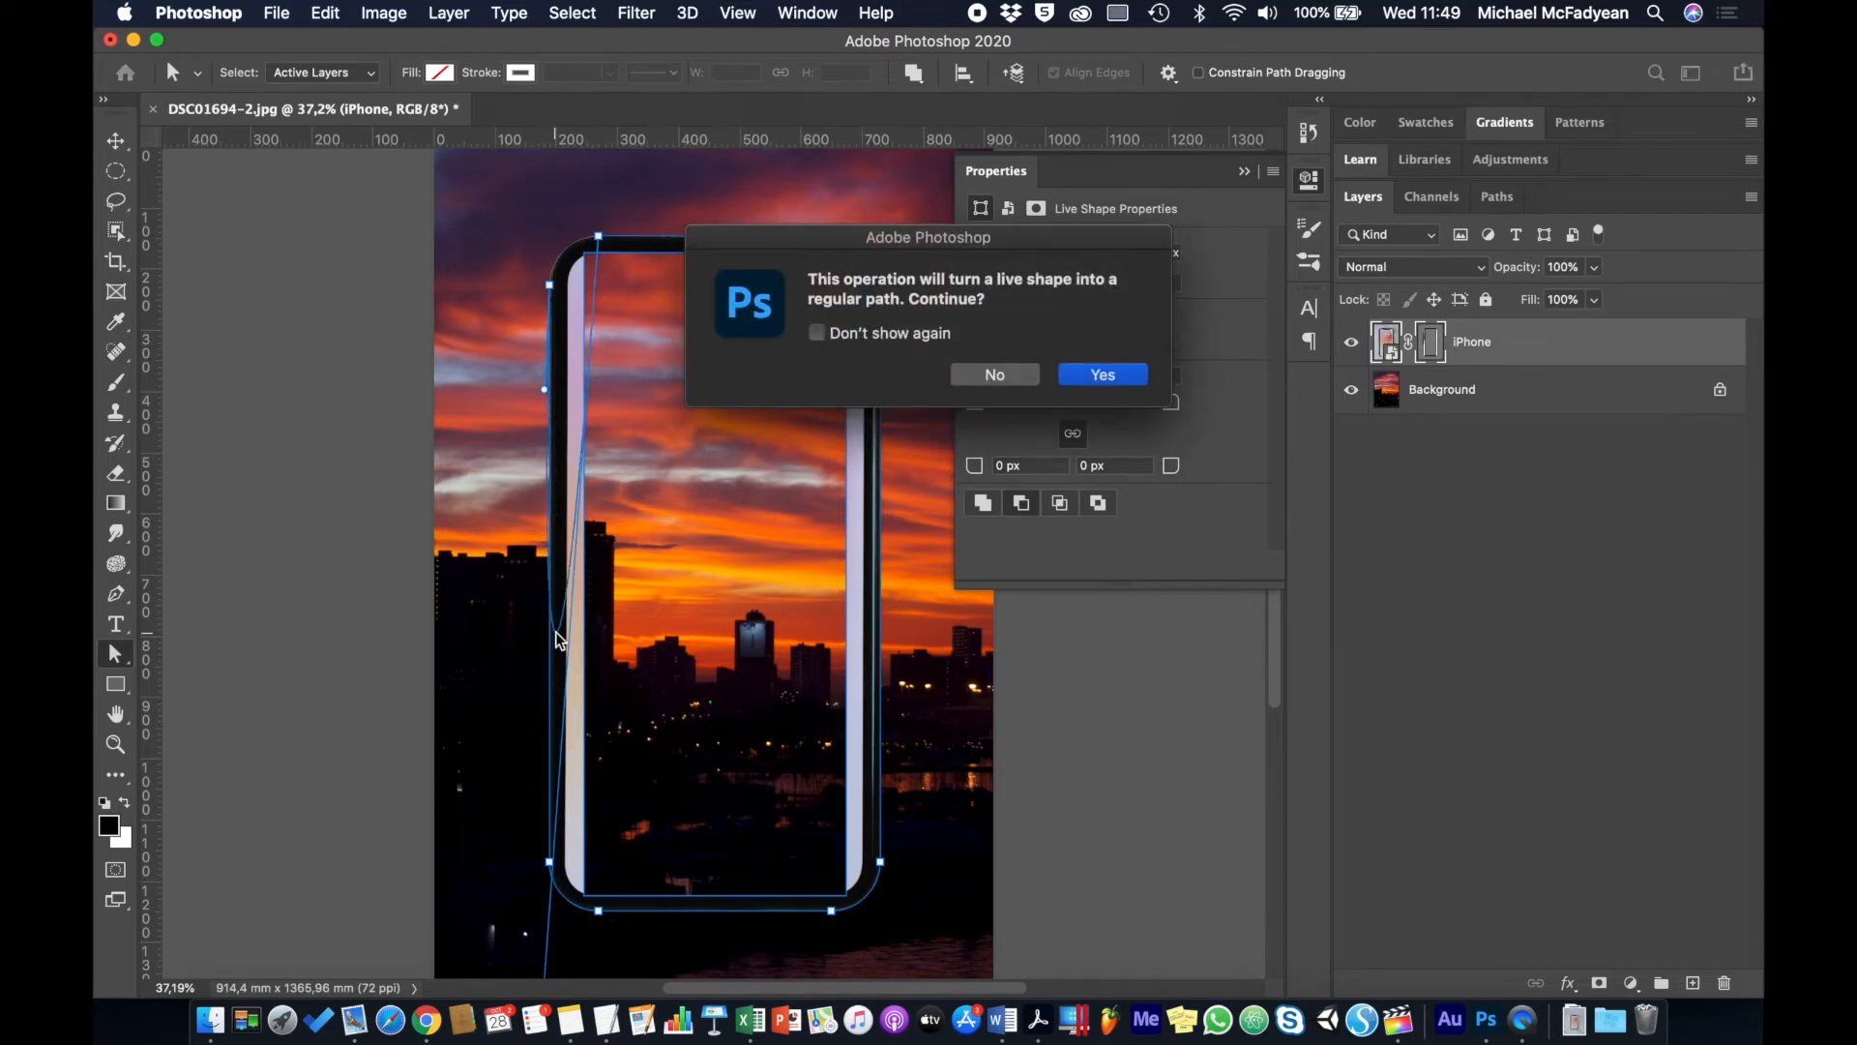
key(Escape)
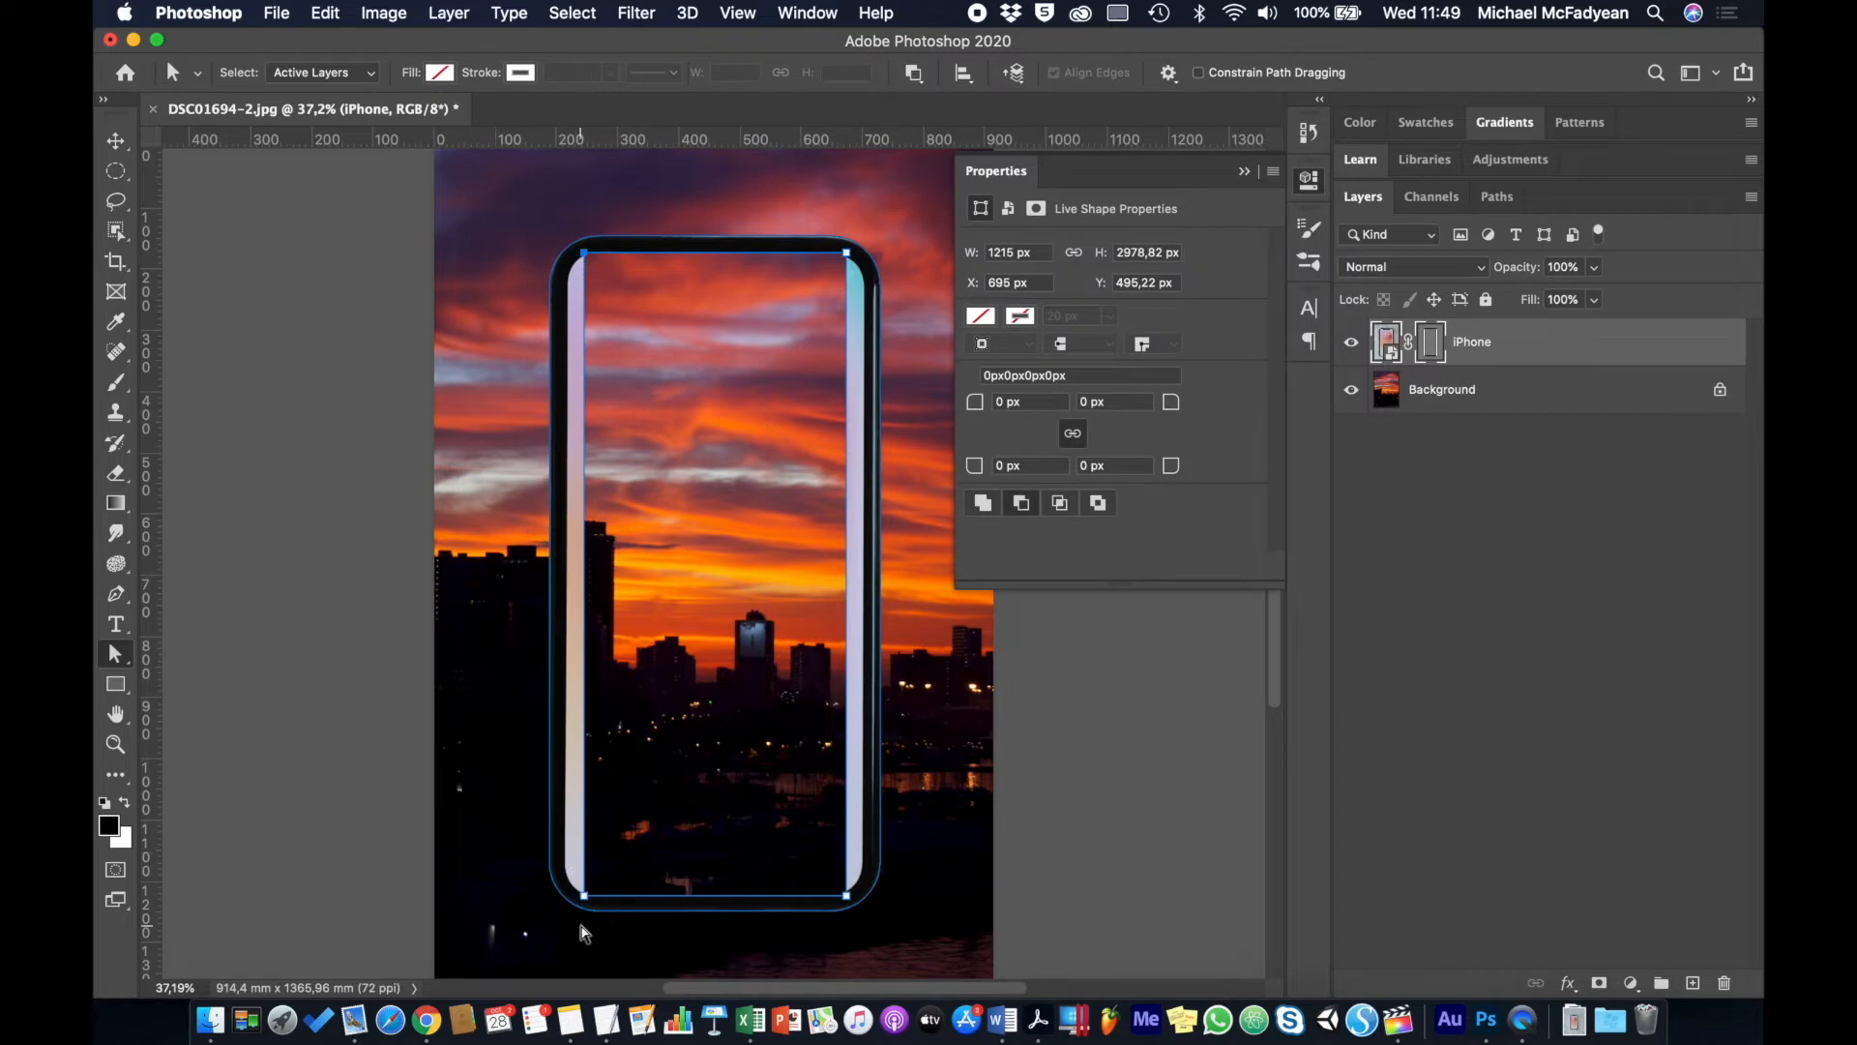
click(590, 896)
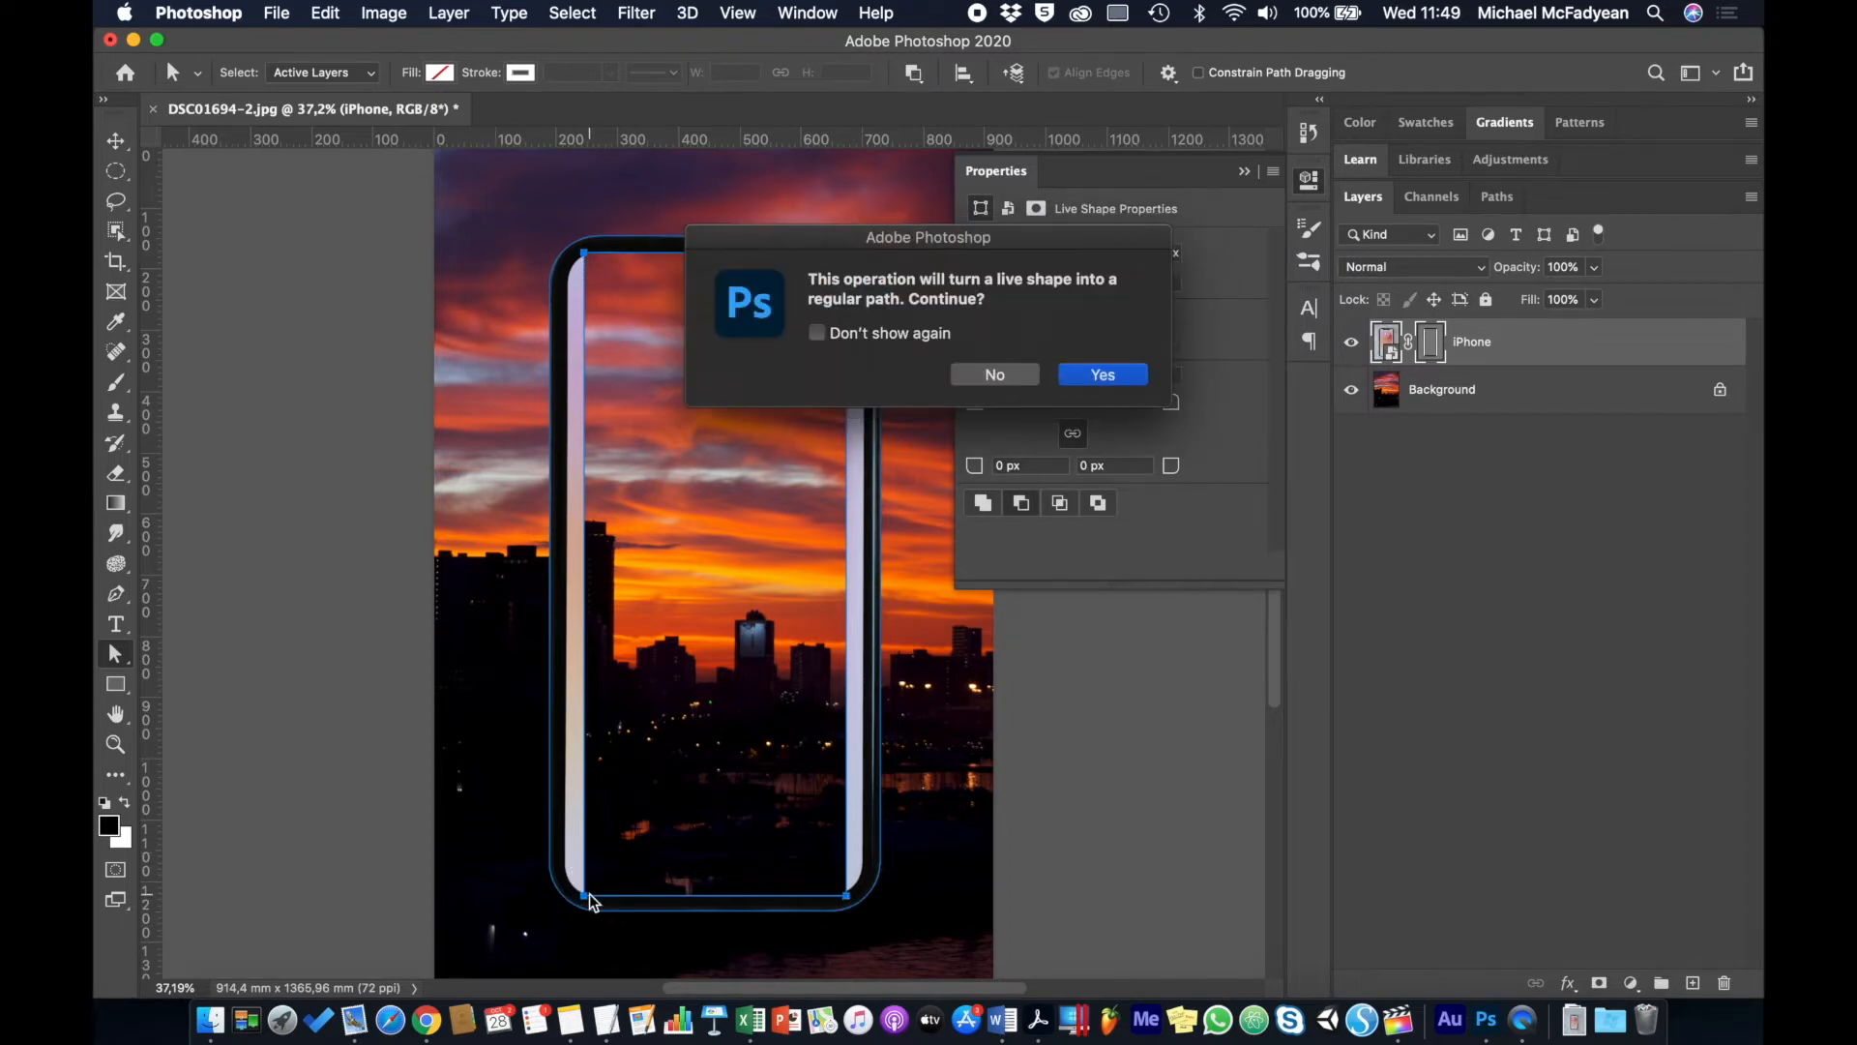
key(Return)
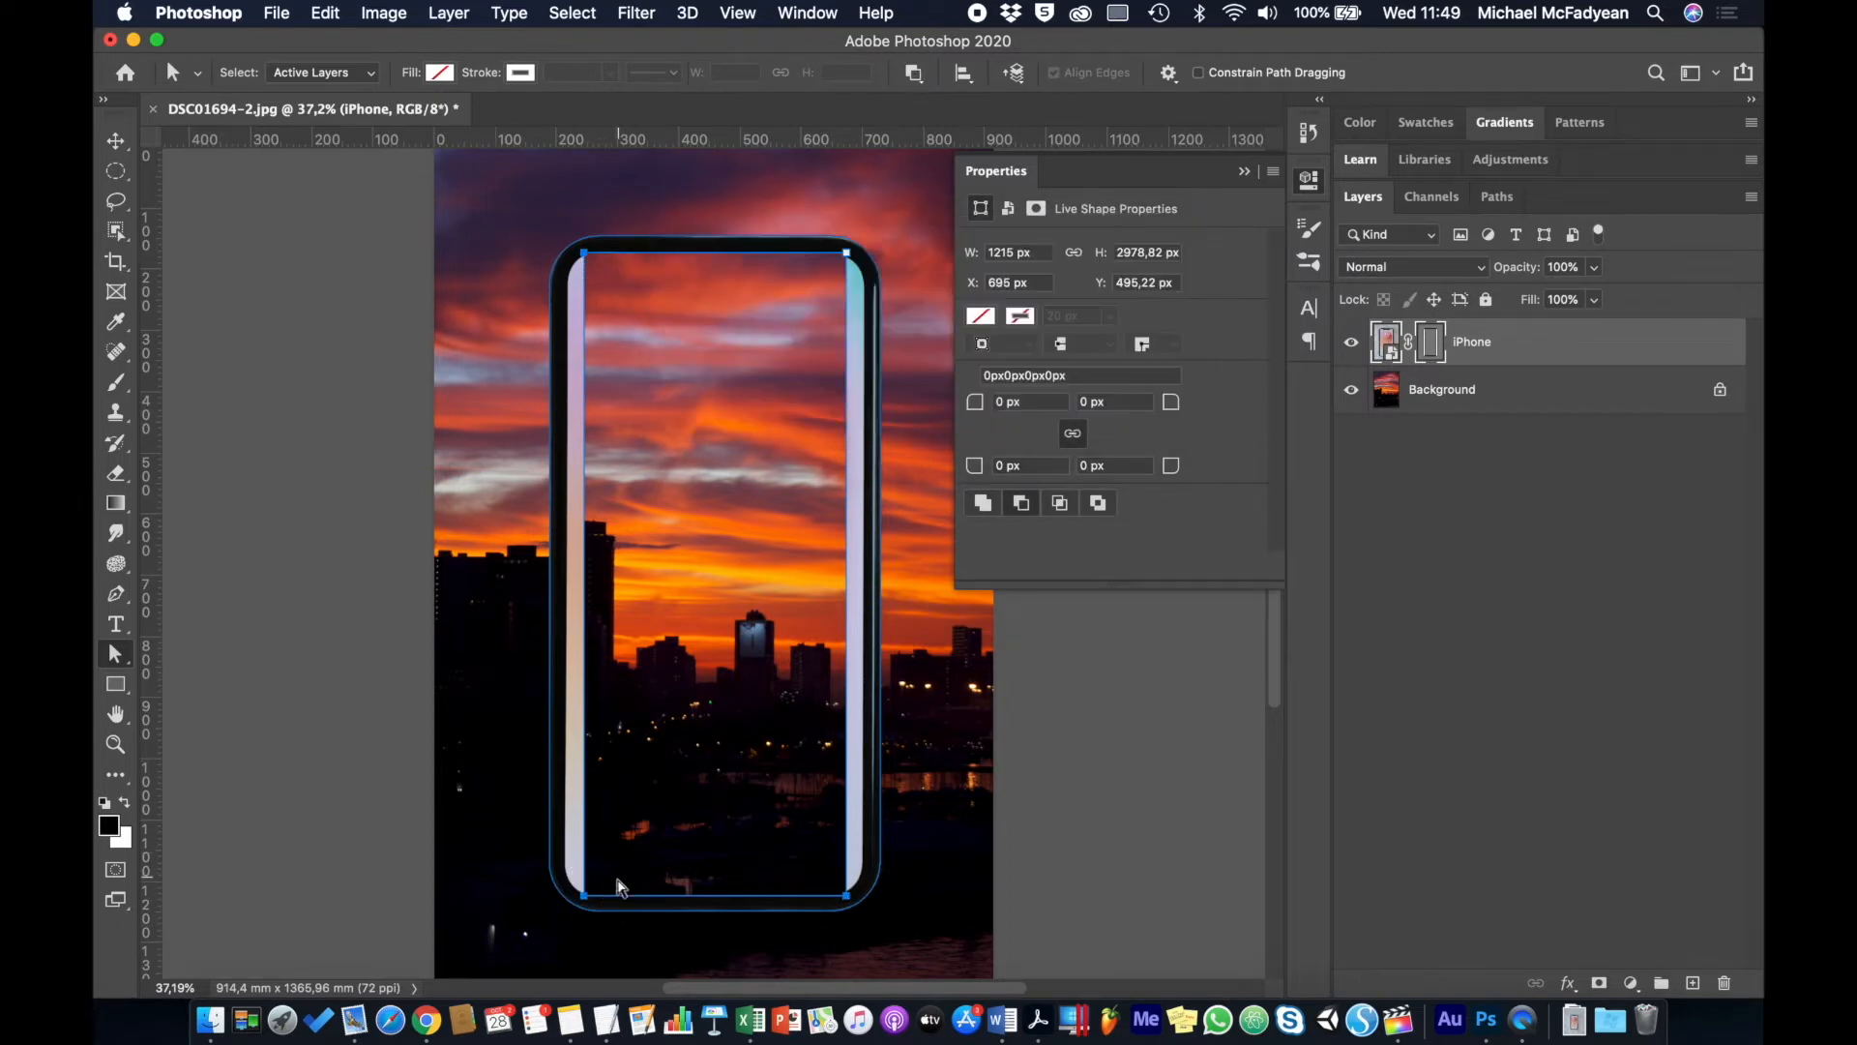
Step: Move the screen cutout's left edge outward to the screen's left border, at an X of about 615 px
click(586, 896)
key(Left)
key(Left)
key(Left)
key(Left)
key(Left)
key(Left)
key(Left)
key(Left)
key(Left)
key(Left)
key(Left)
key(Left)
key(Left)
key(Left)
key(Left)
key(Left)
key(Left)
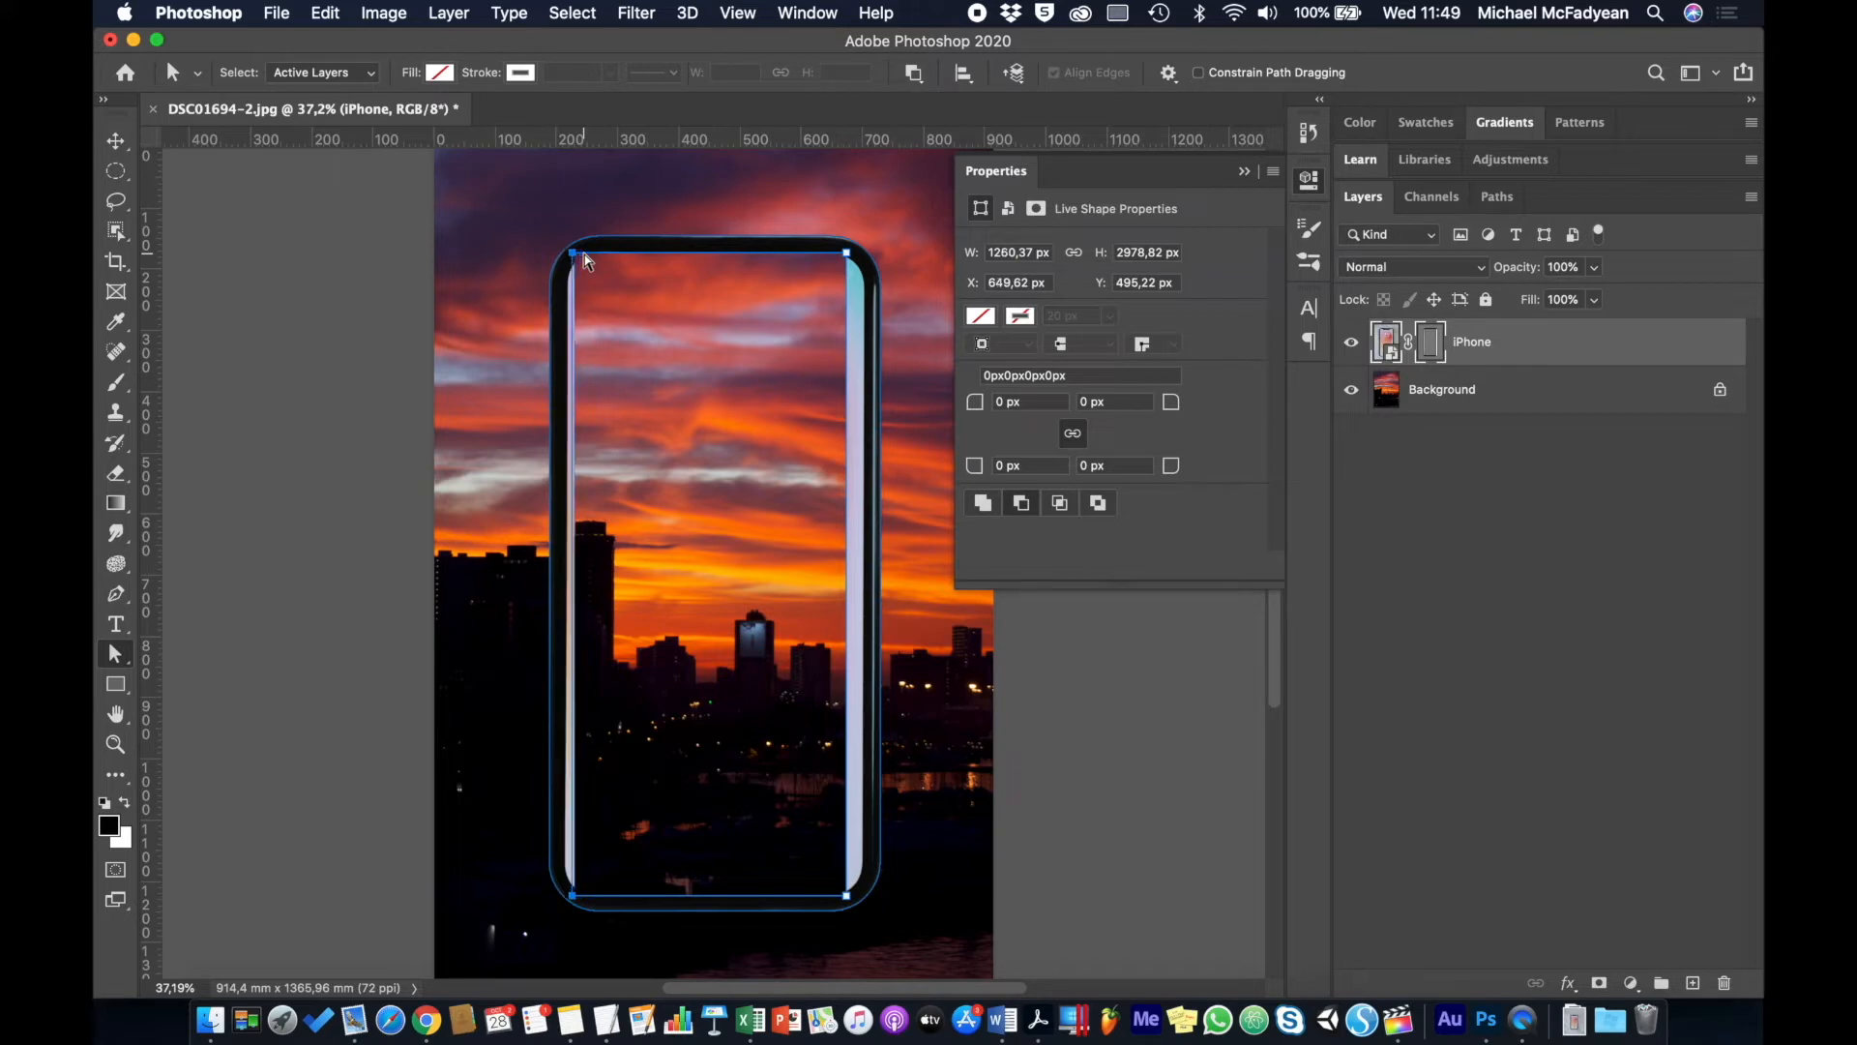
key(Left)
key(Left)
key(Left)
key(Left)
key(Left)
key(Left)
key(Left)
key(Left)
key(Left)
key(Left)
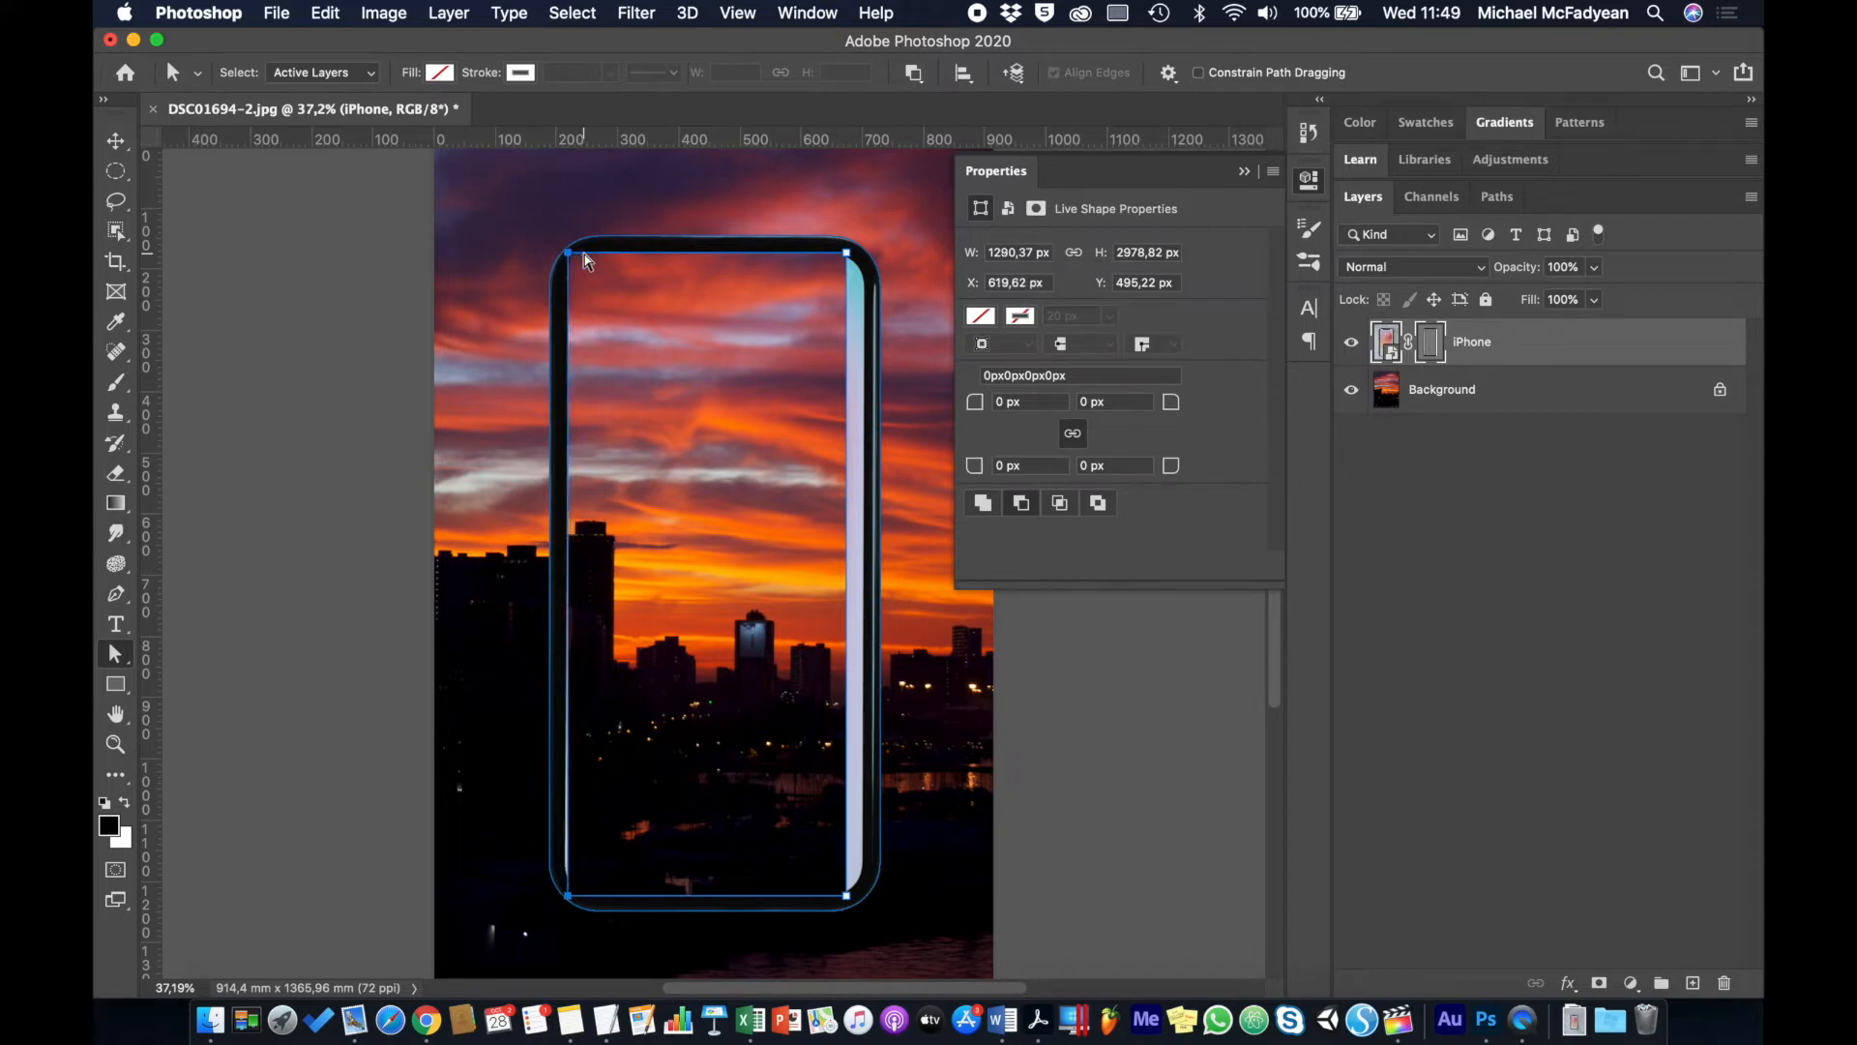
key(Left)
key(Left)
key(Left)
key(Left)
key(Left)
key(Left)
key(Left)
key(Left)
key(Left)
key(Left)
key(Right)
key(Right)
key(Right)
key(Right)
key(Right)
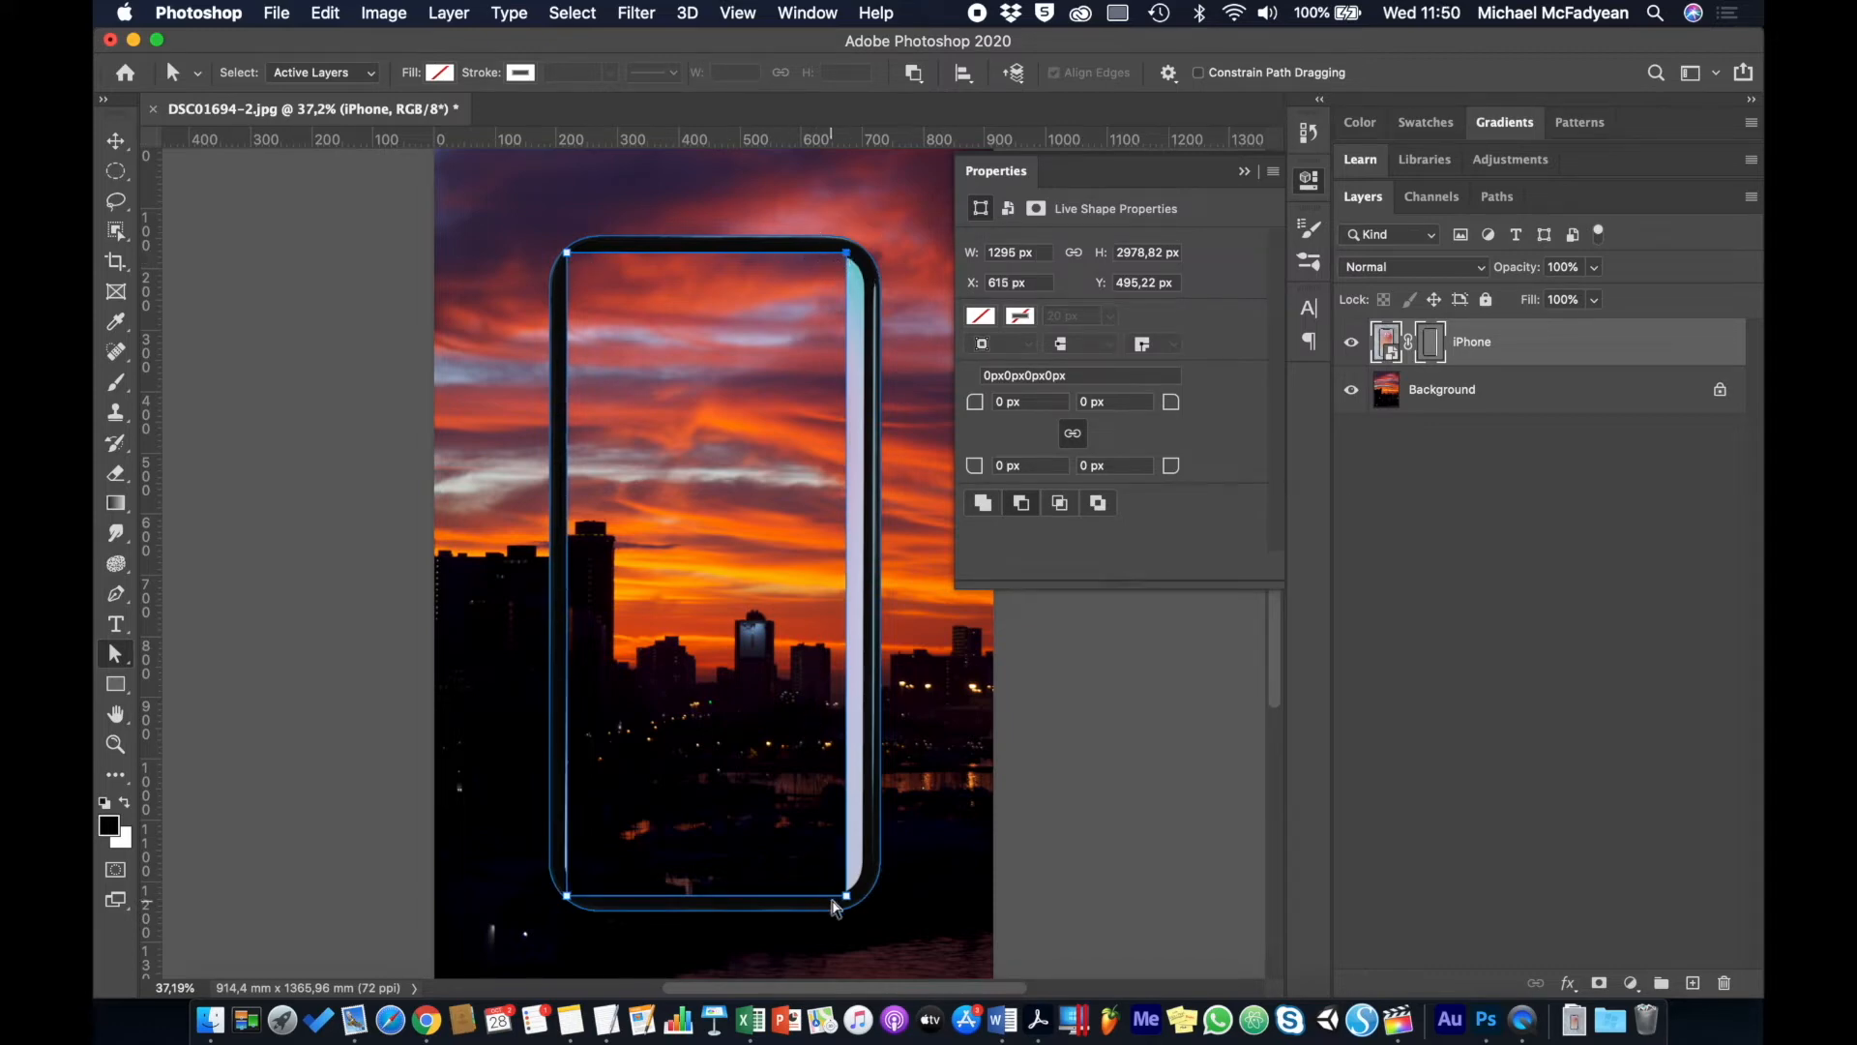
Step: Move the screen cutout's right edge outward to the screen's border and fine-tune the left edge, for a width of about 1372 px
key(shift+Right)
key(shift+Right)
key(shift+Right)
key(shift+Right)
key(shift+Right)
key(shift+Right)
key(shift+Right)
key(shift+Right)
key(shift+Right)
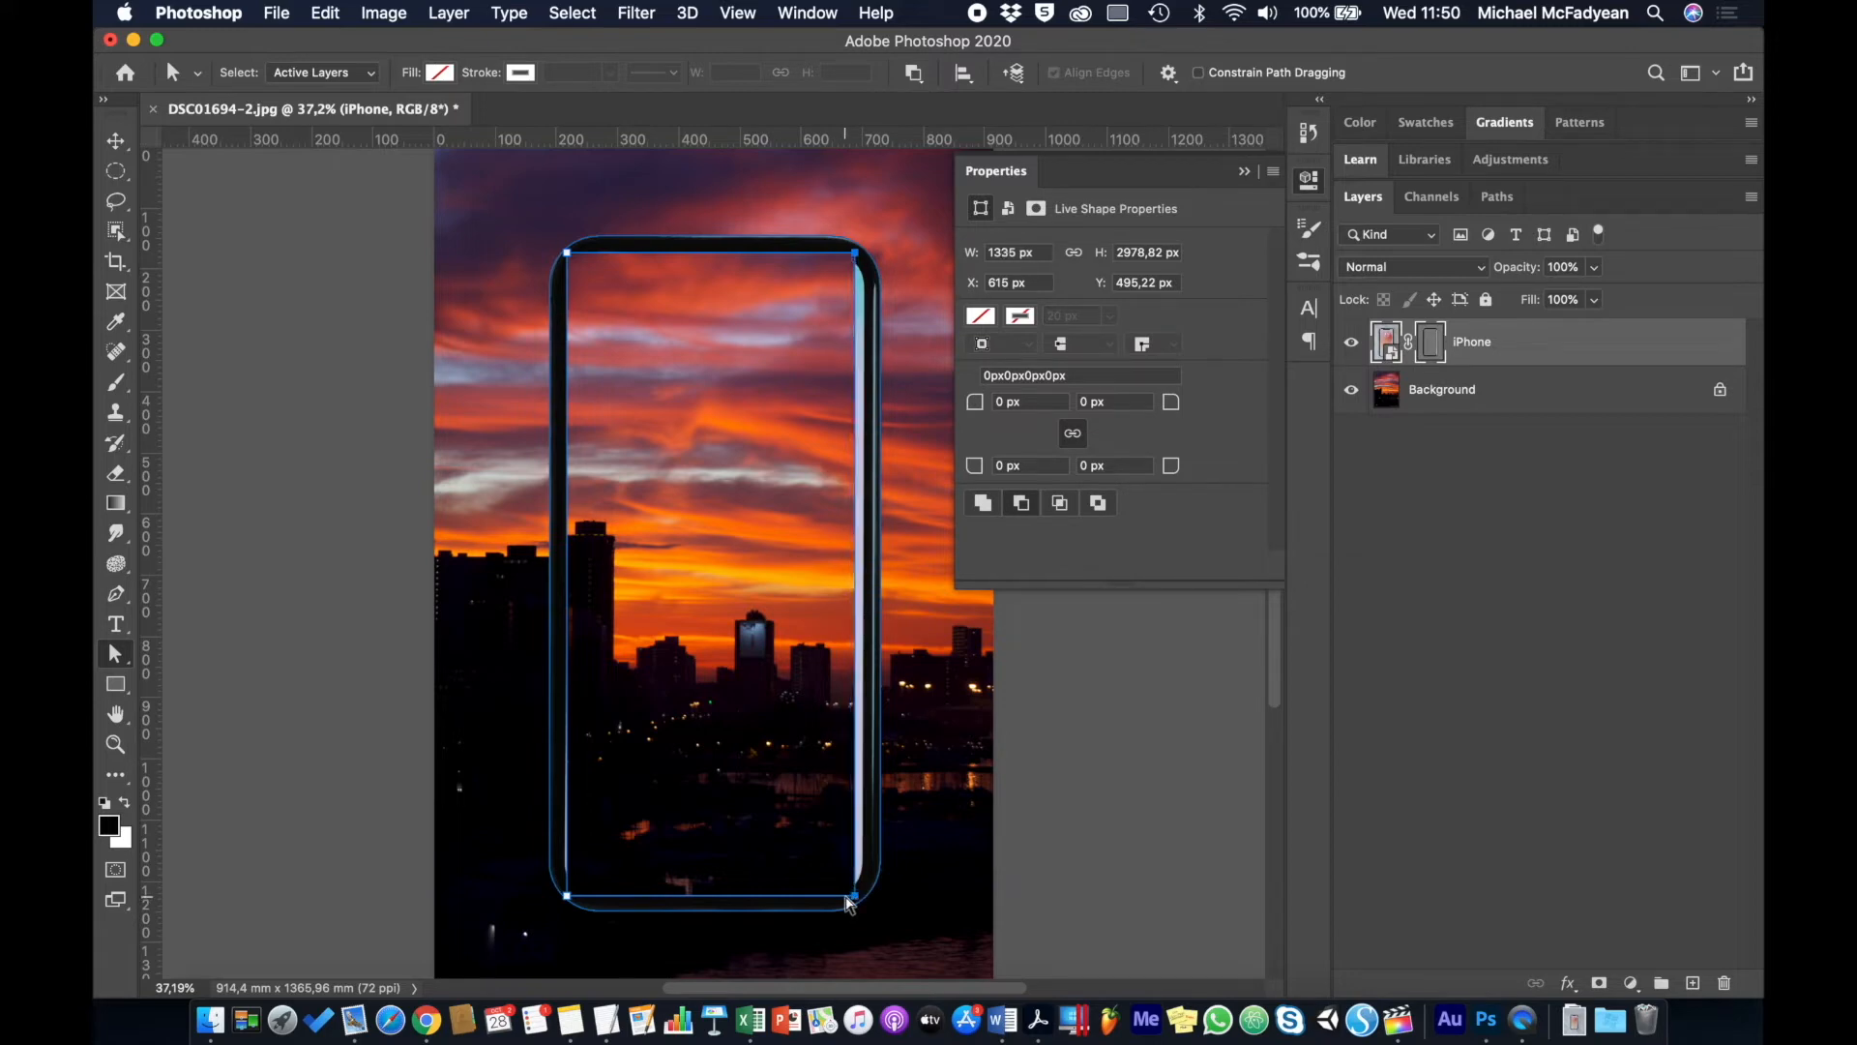
key(shift+Left)
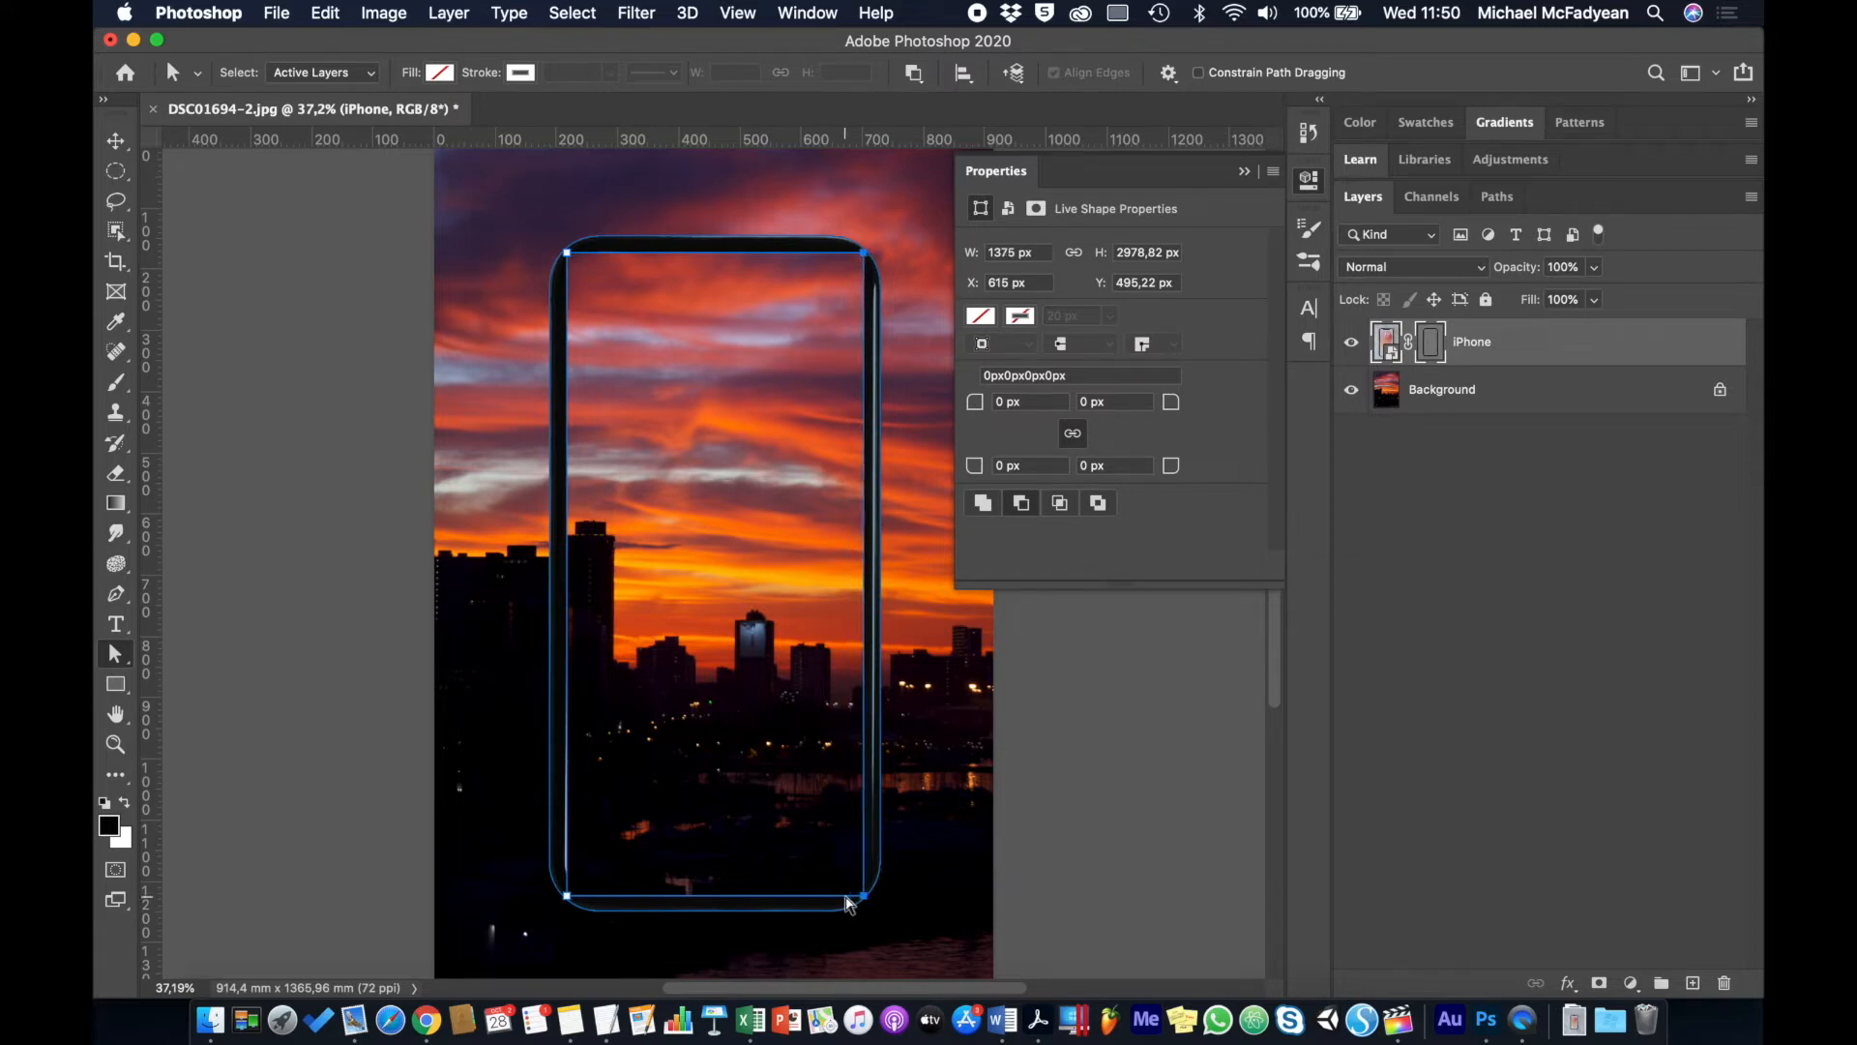
key(Left)
key(Left)
click(568, 267)
key(Left)
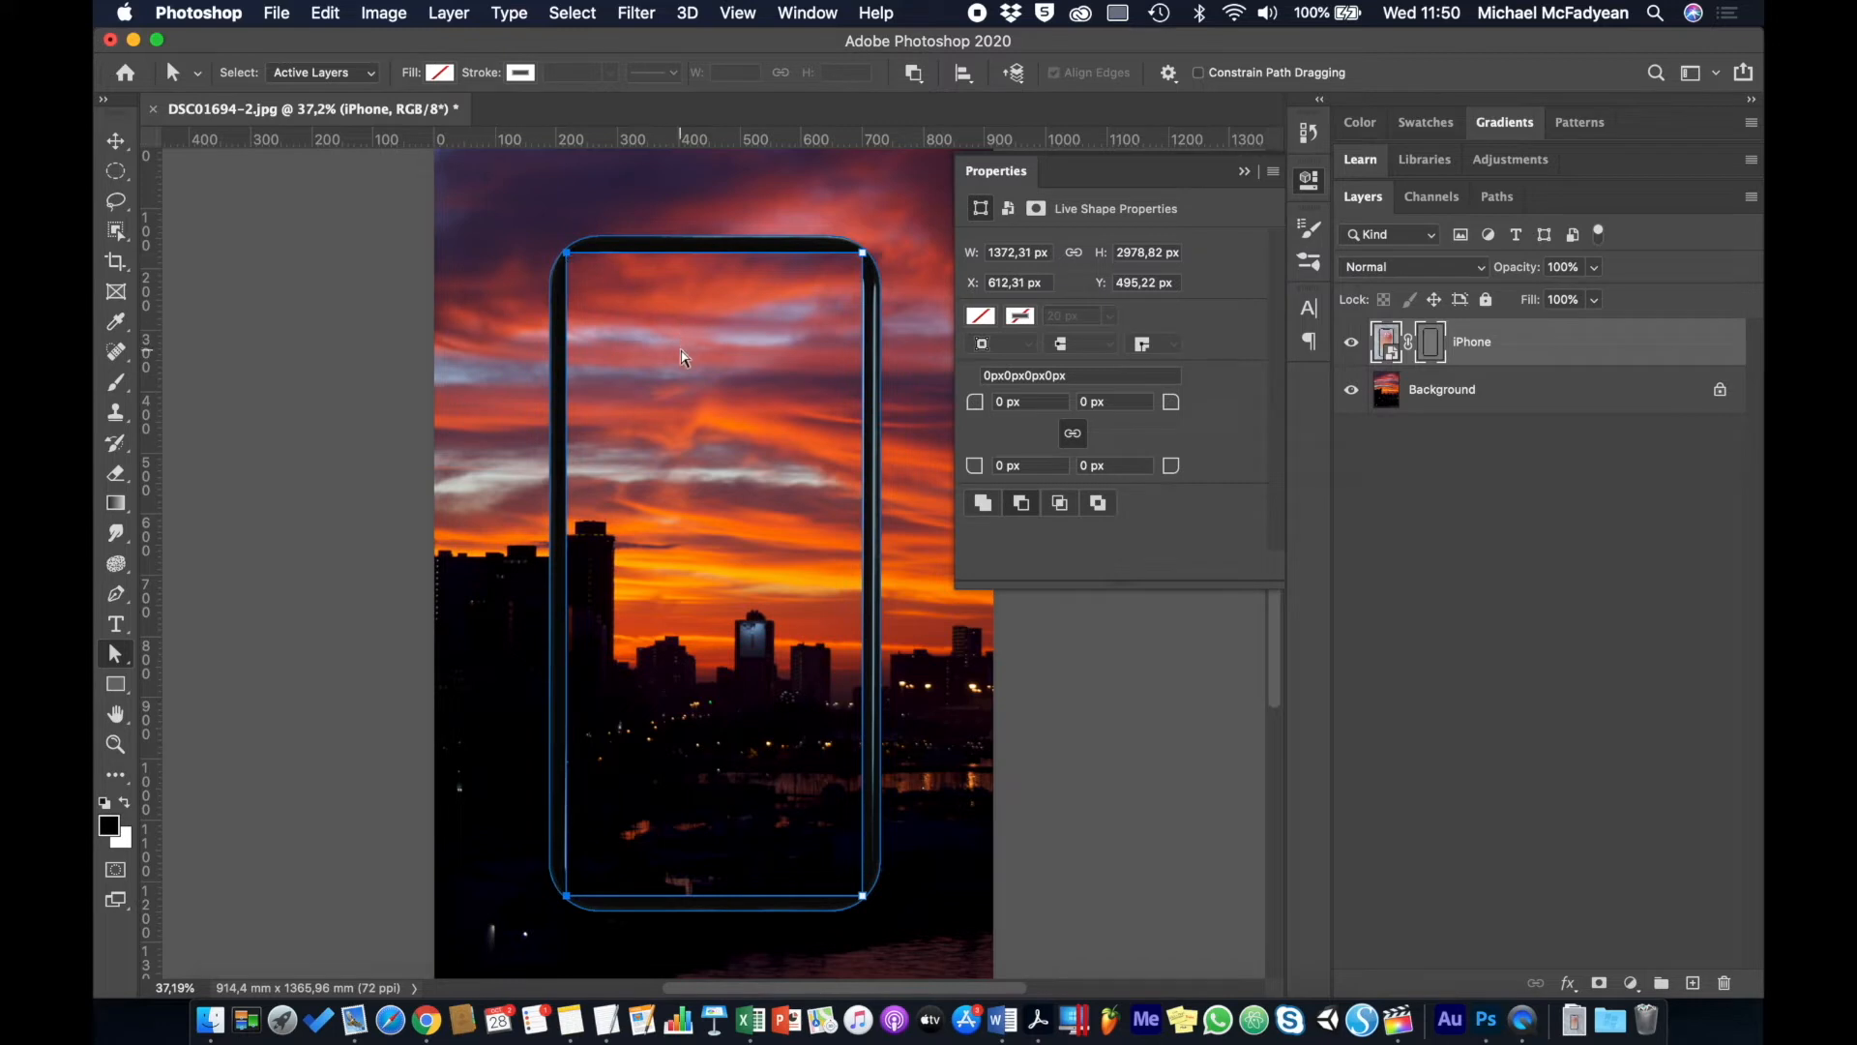
Step: Round all four corners of the screen cutout to a 149 px radius
click(117, 650)
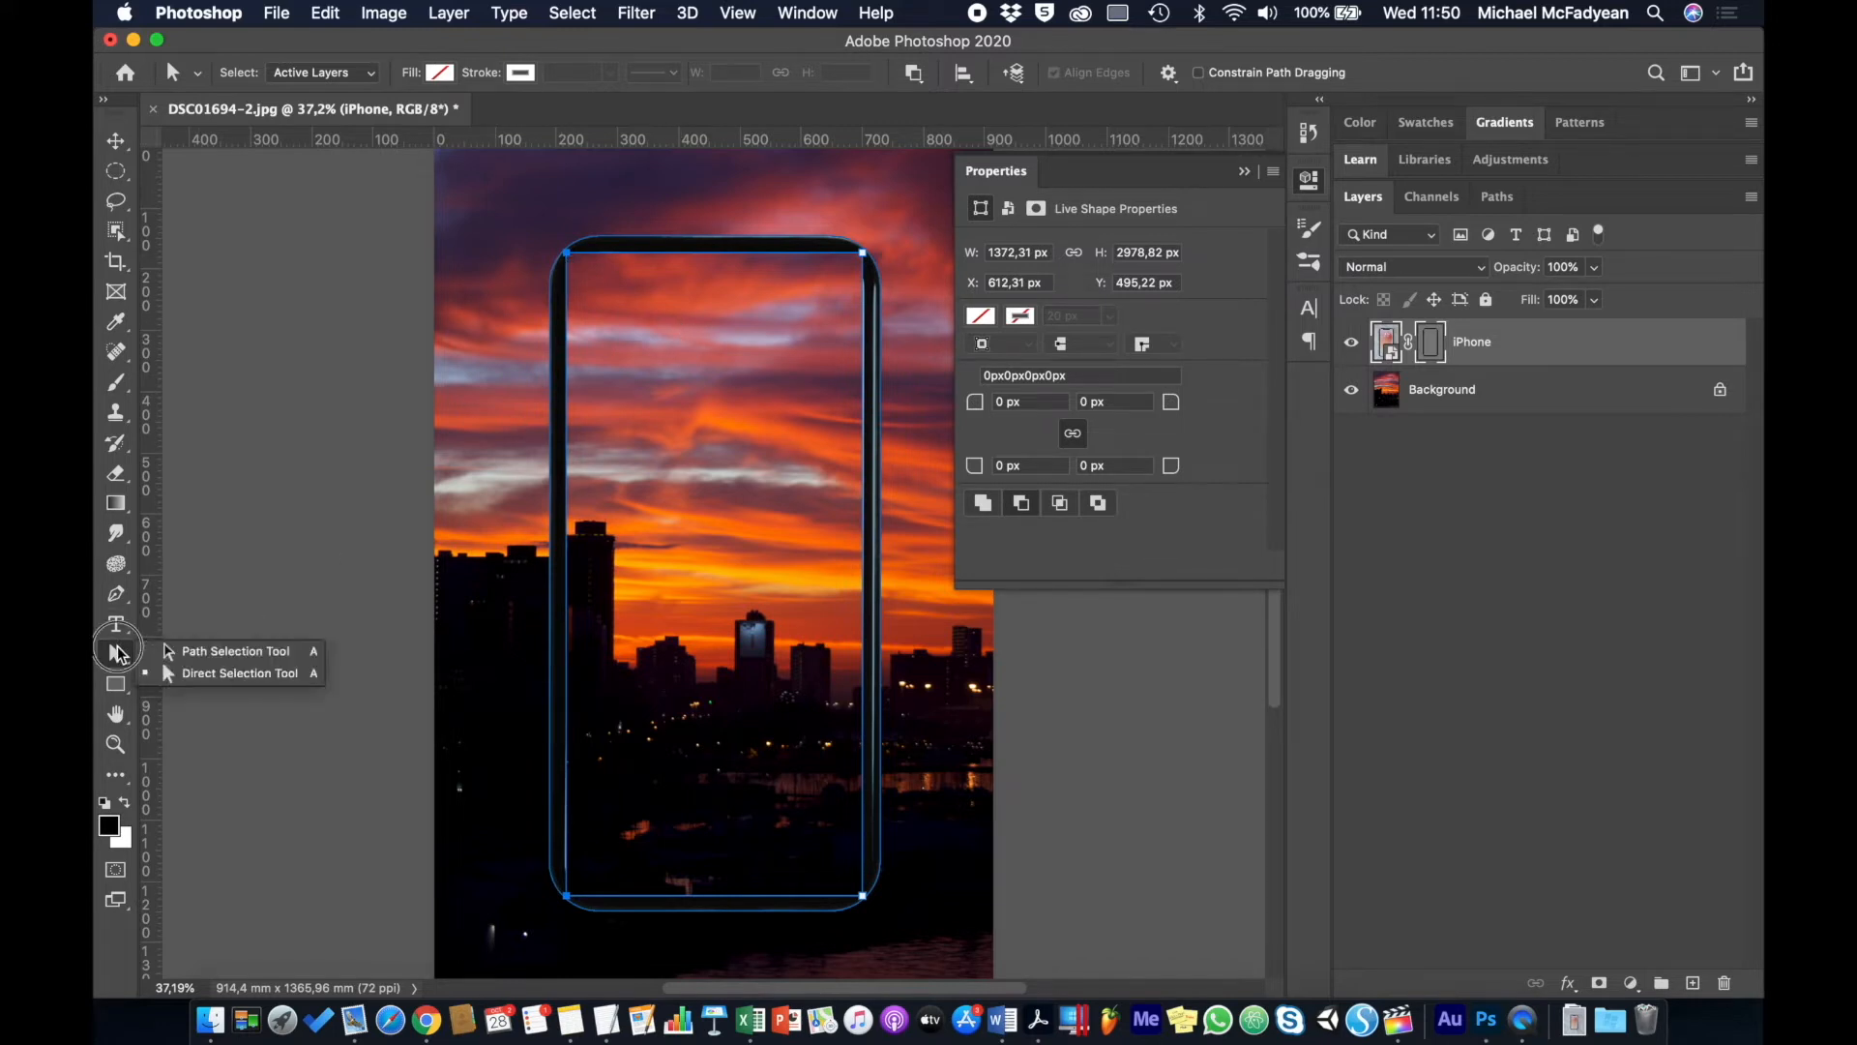
click(170, 652)
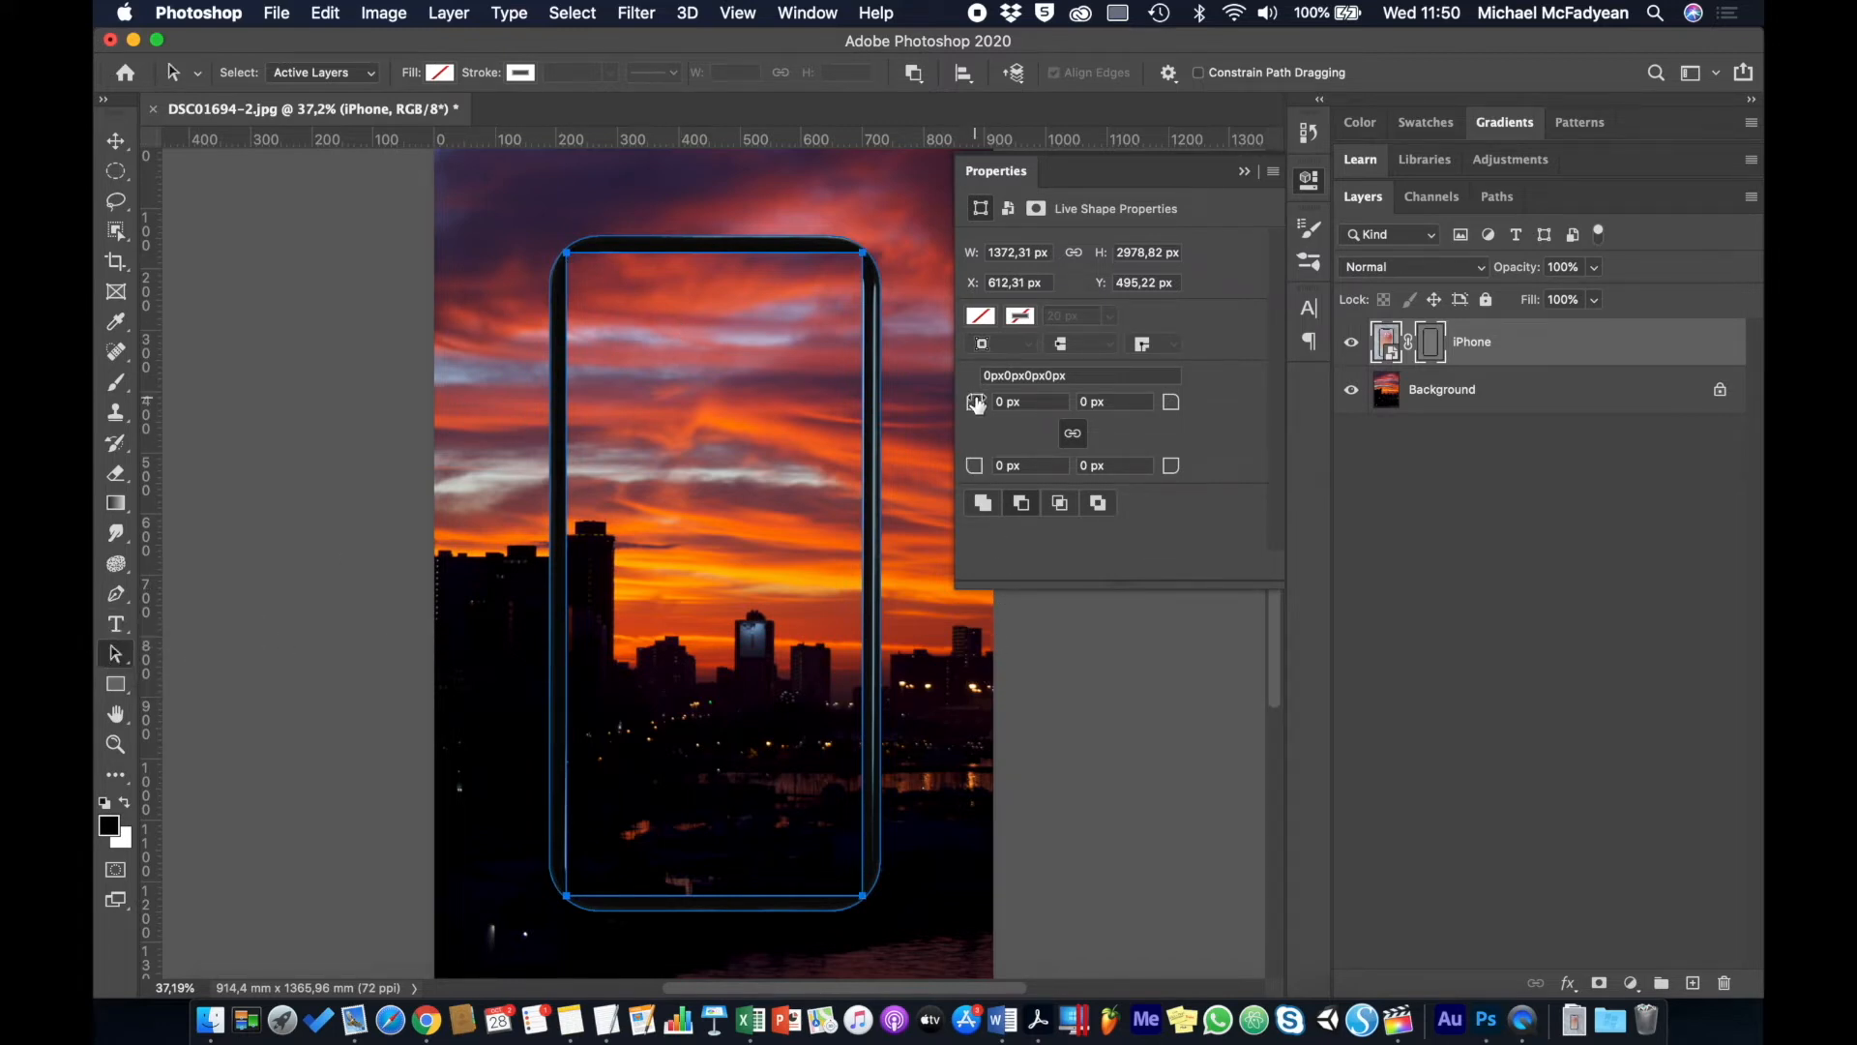
drag(977, 399, 1188, 431)
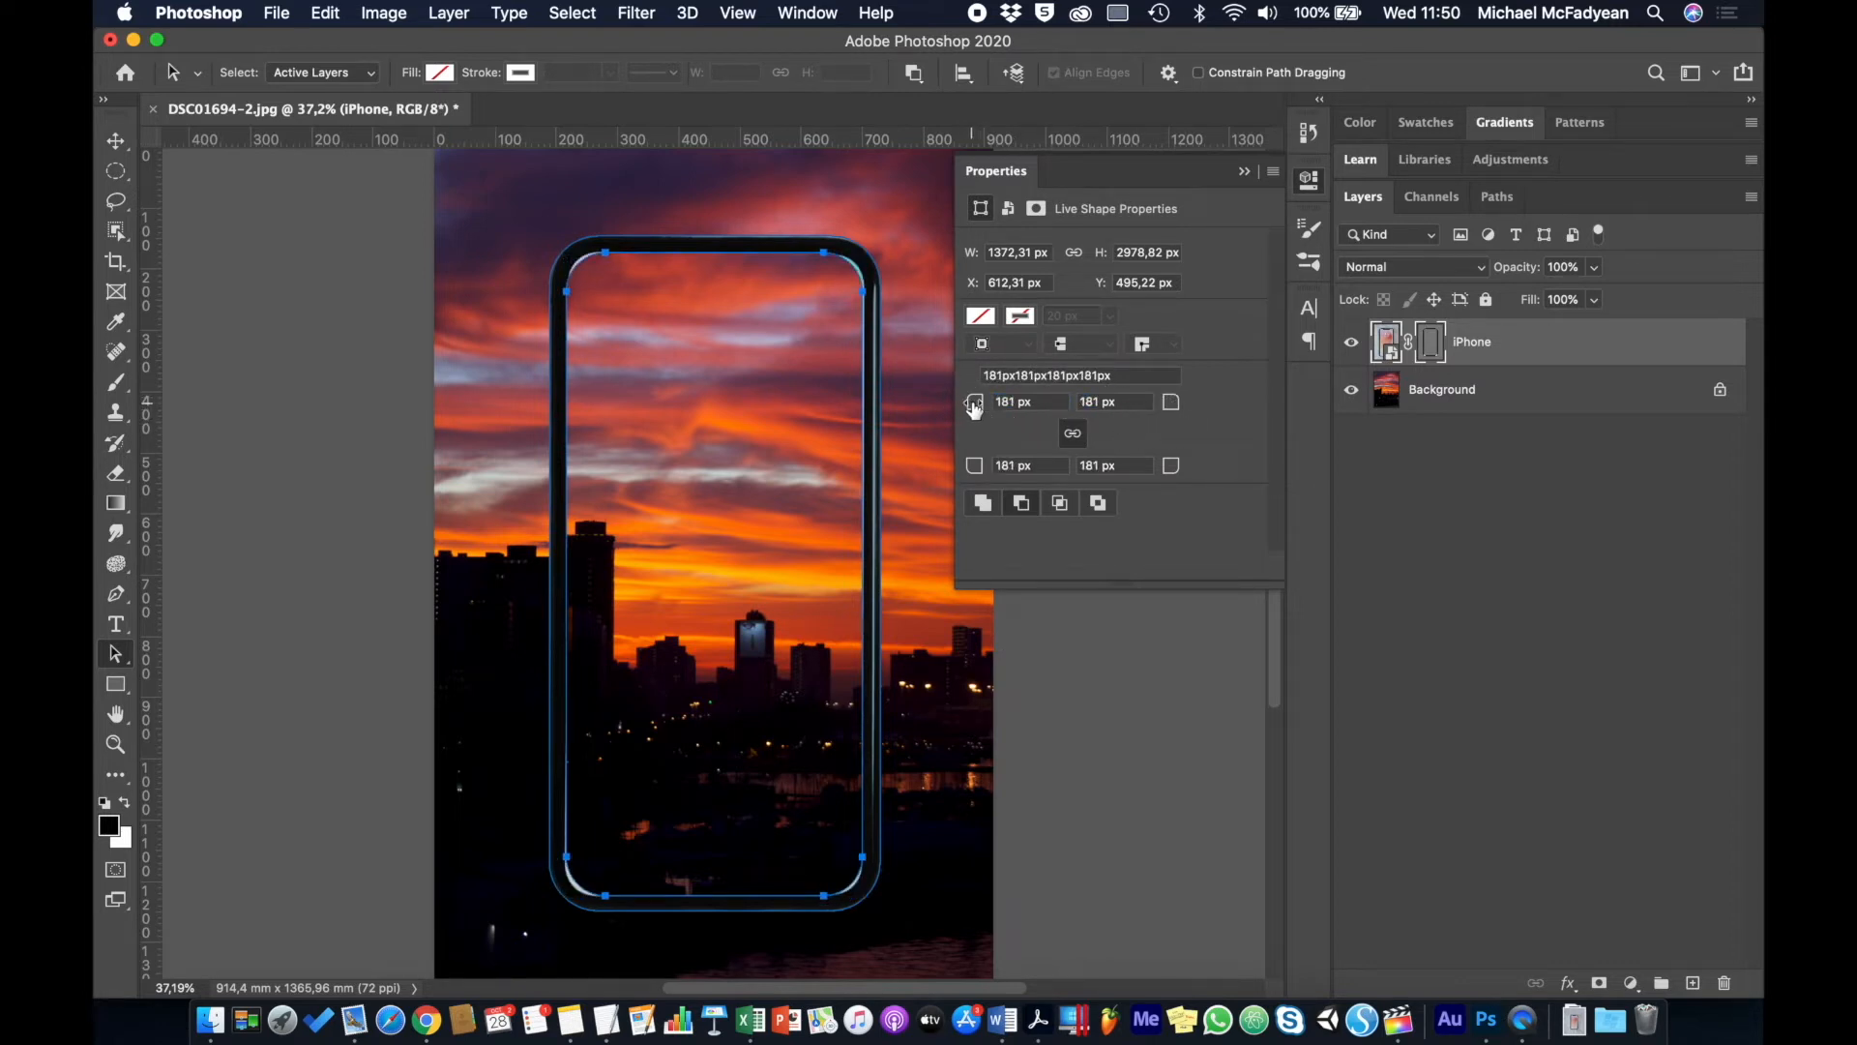
drag(969, 407, 933, 408)
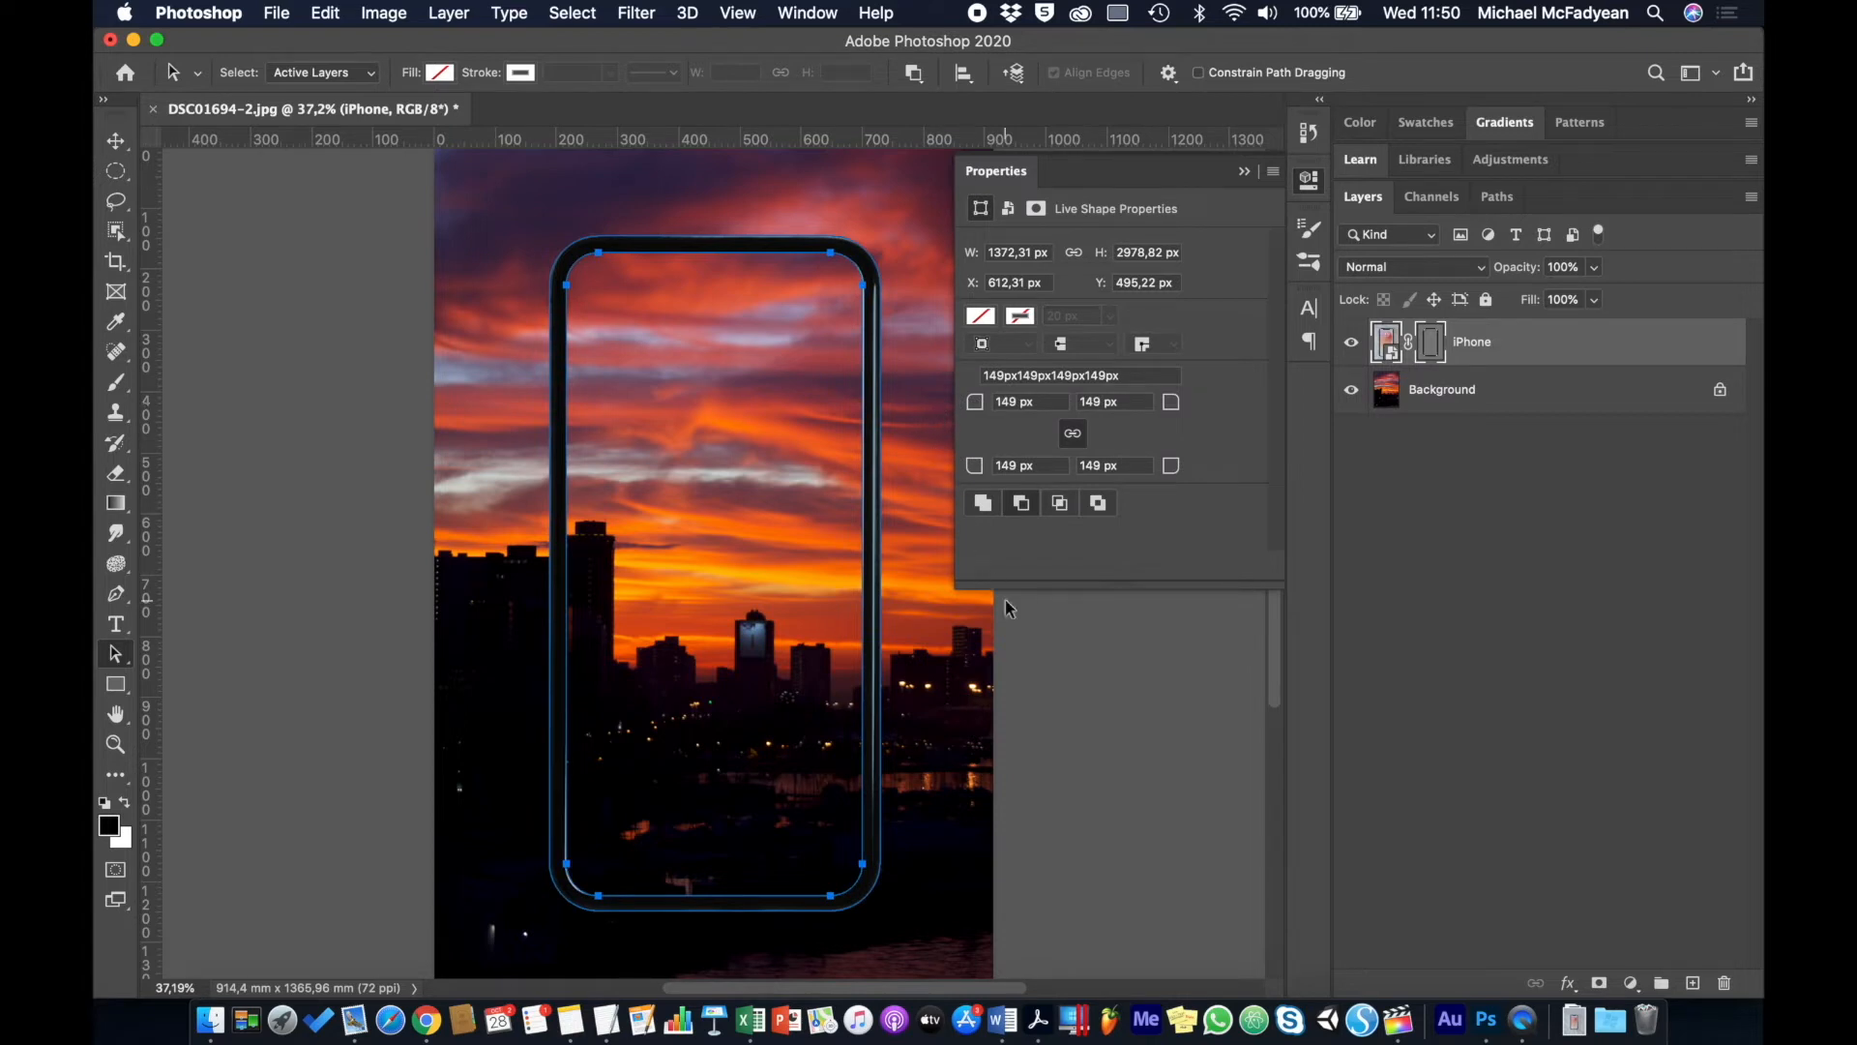
Step: Draw a rectangle about 826 by 446 px over the phone's notch and set it to Combine Shapes
click(115, 685)
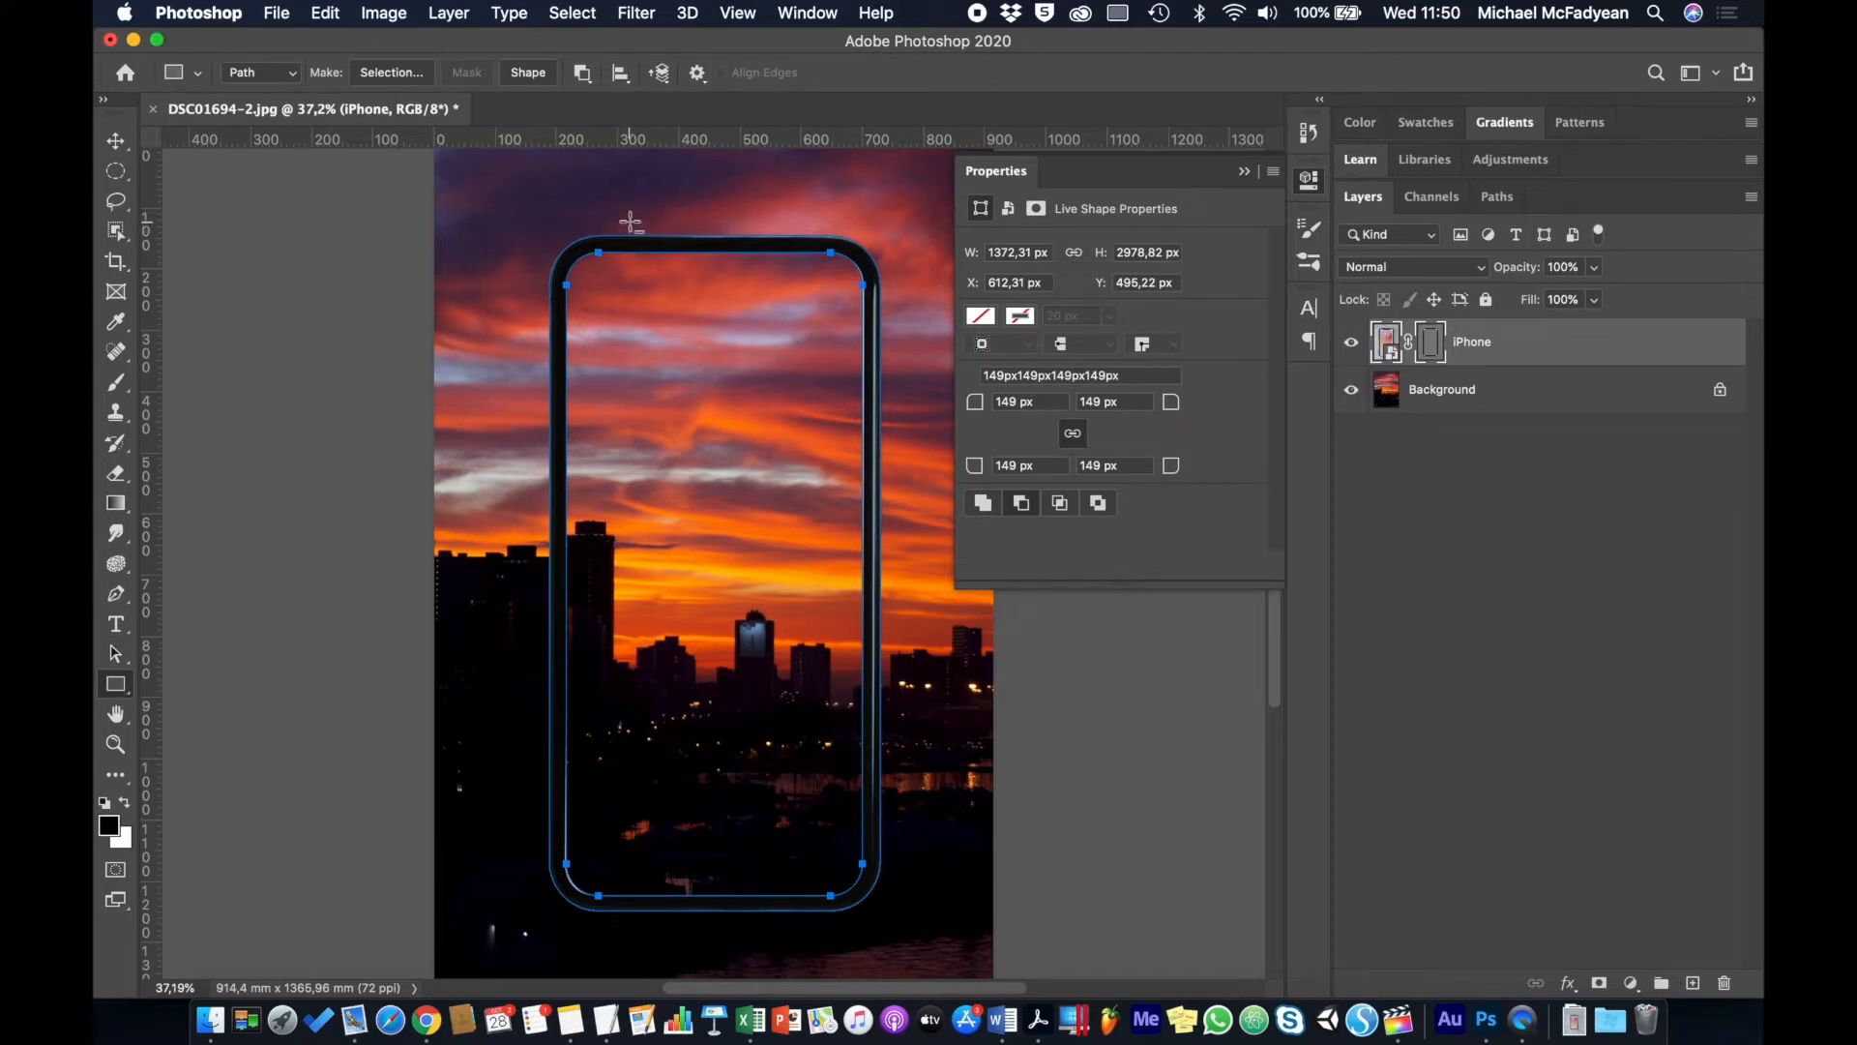
drag(629, 222, 807, 315)
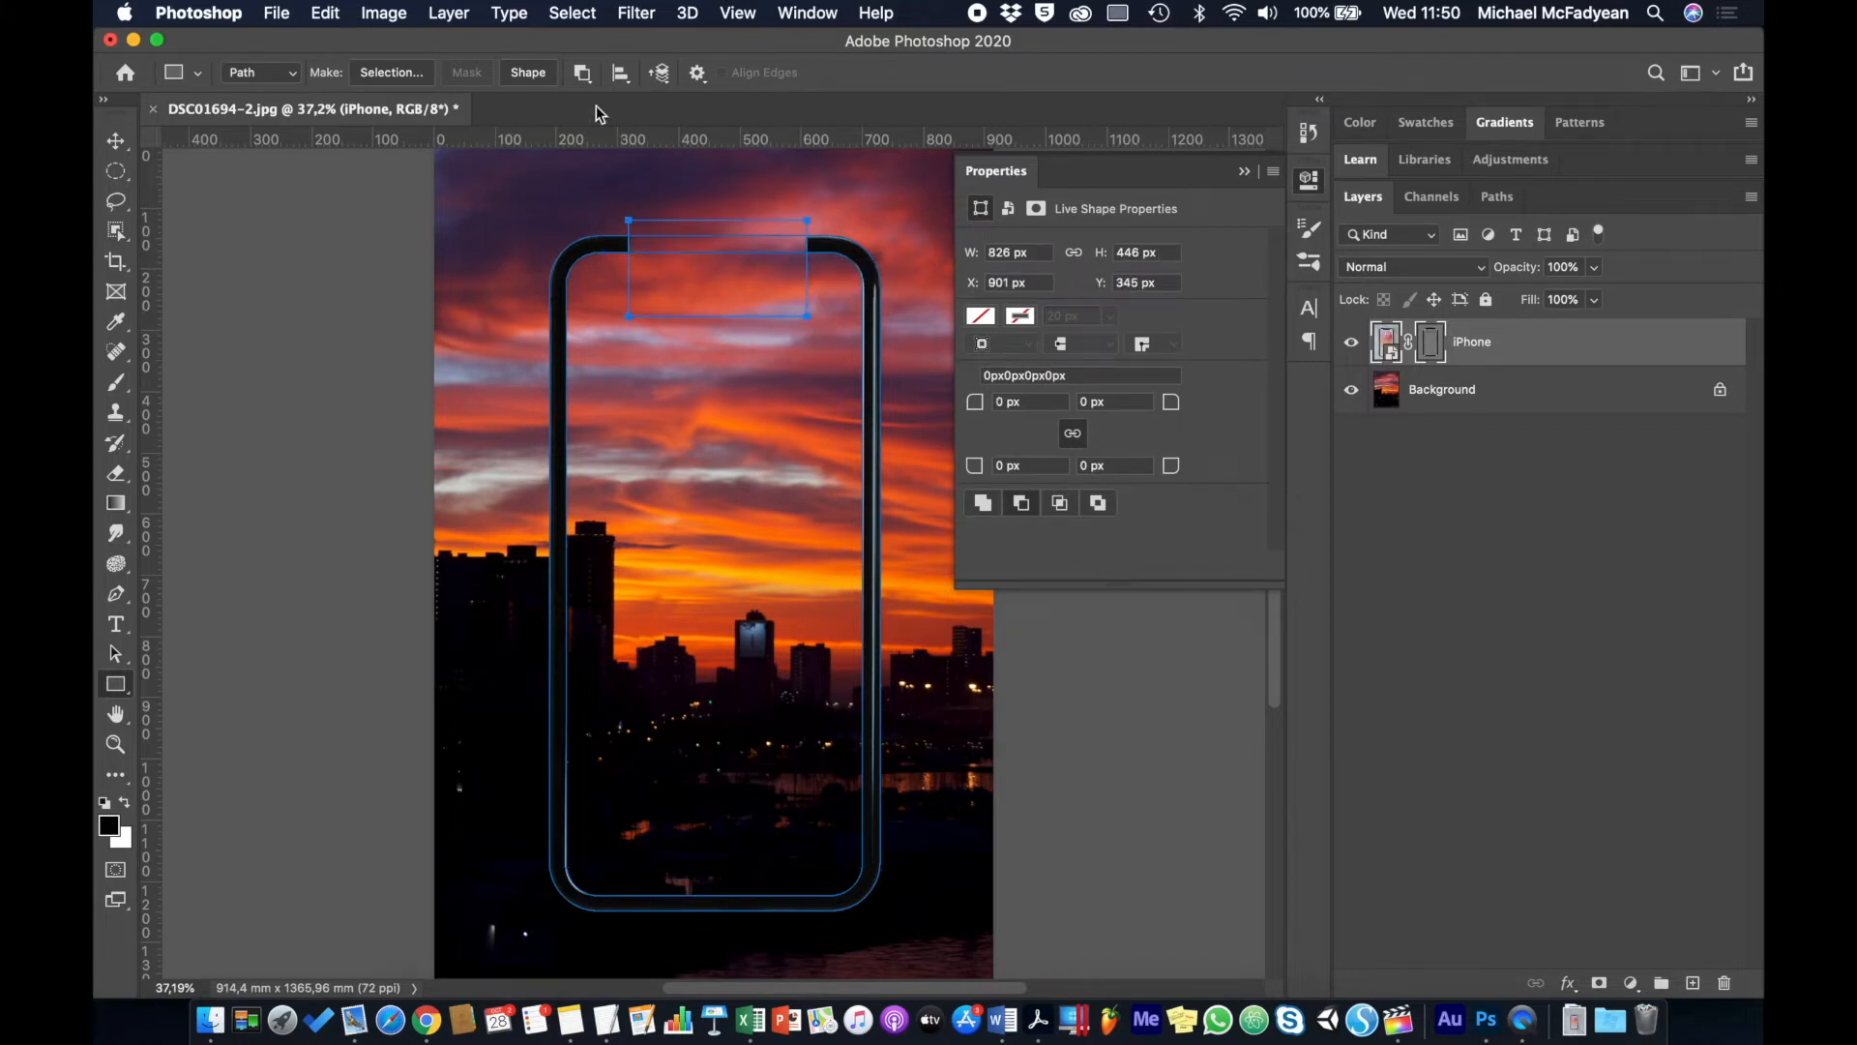
click(586, 73)
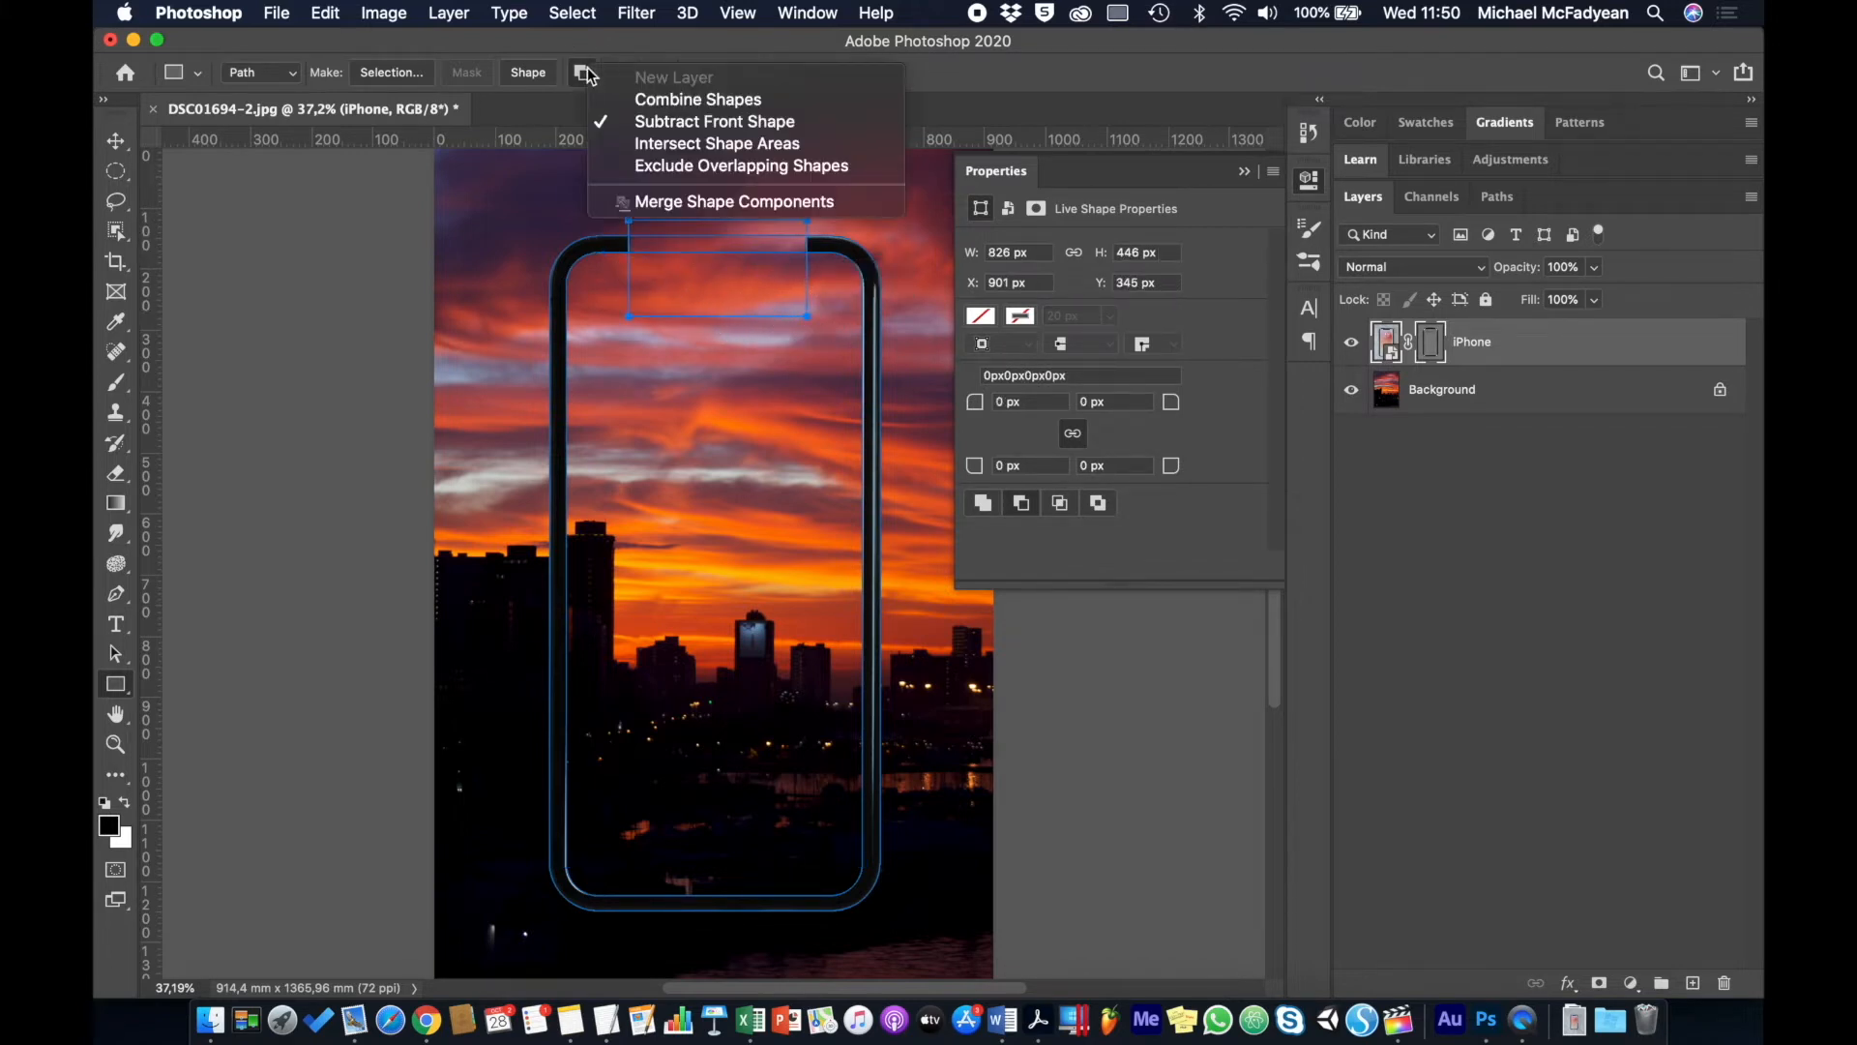
click(631, 94)
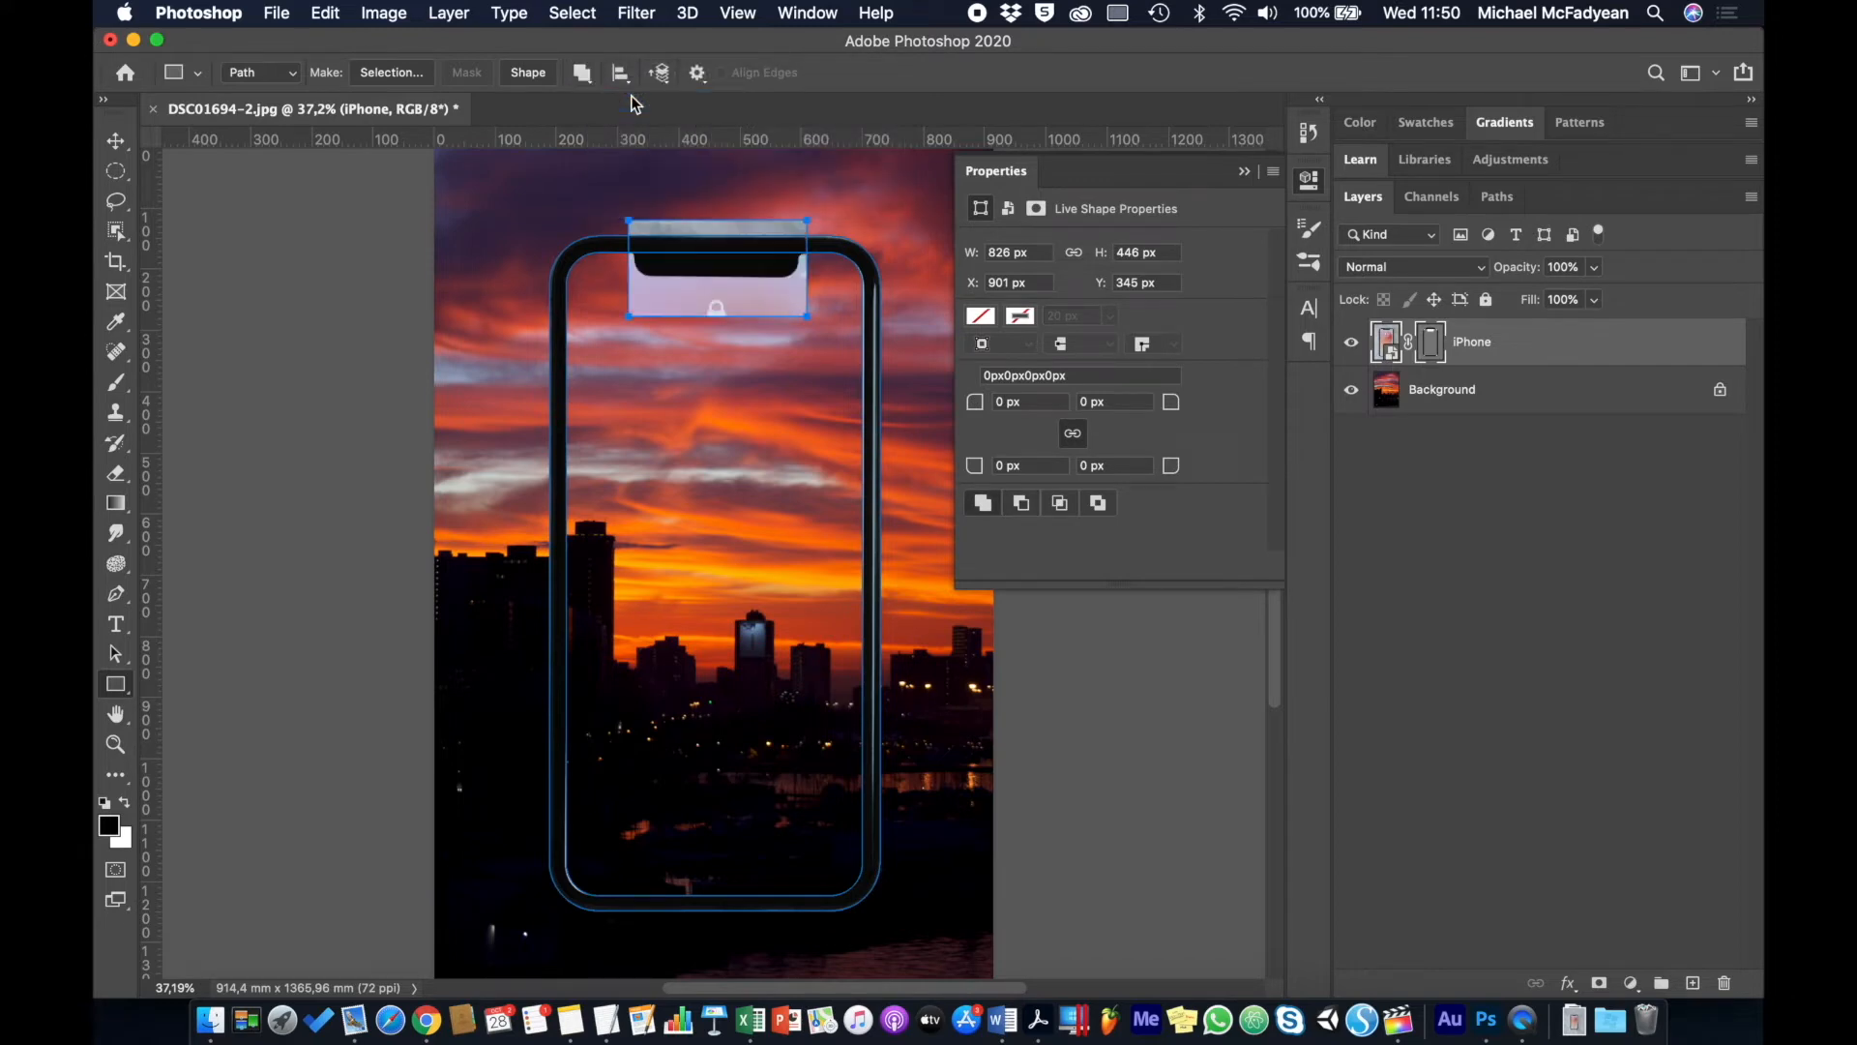
Step: Raise the notch rectangle's bottom edge to the notch's lower border, for a height of 266 px
click(116, 655)
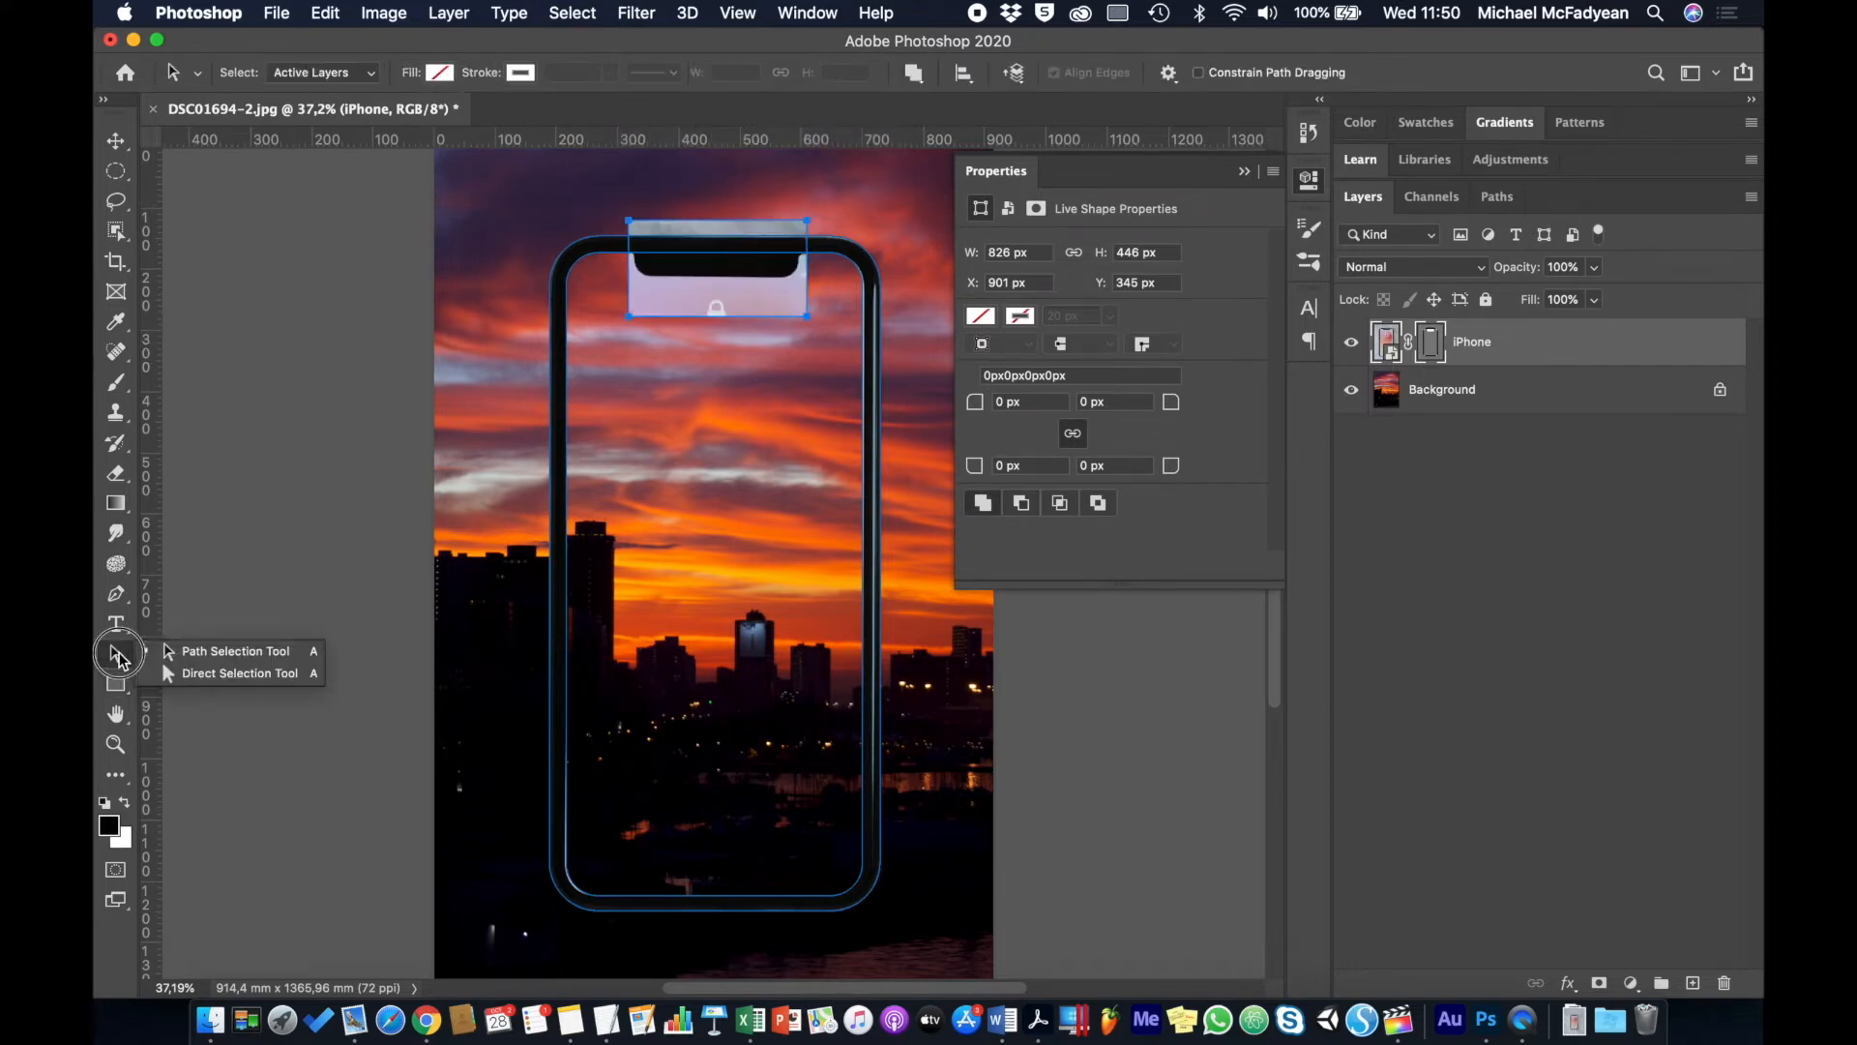
click(240, 673)
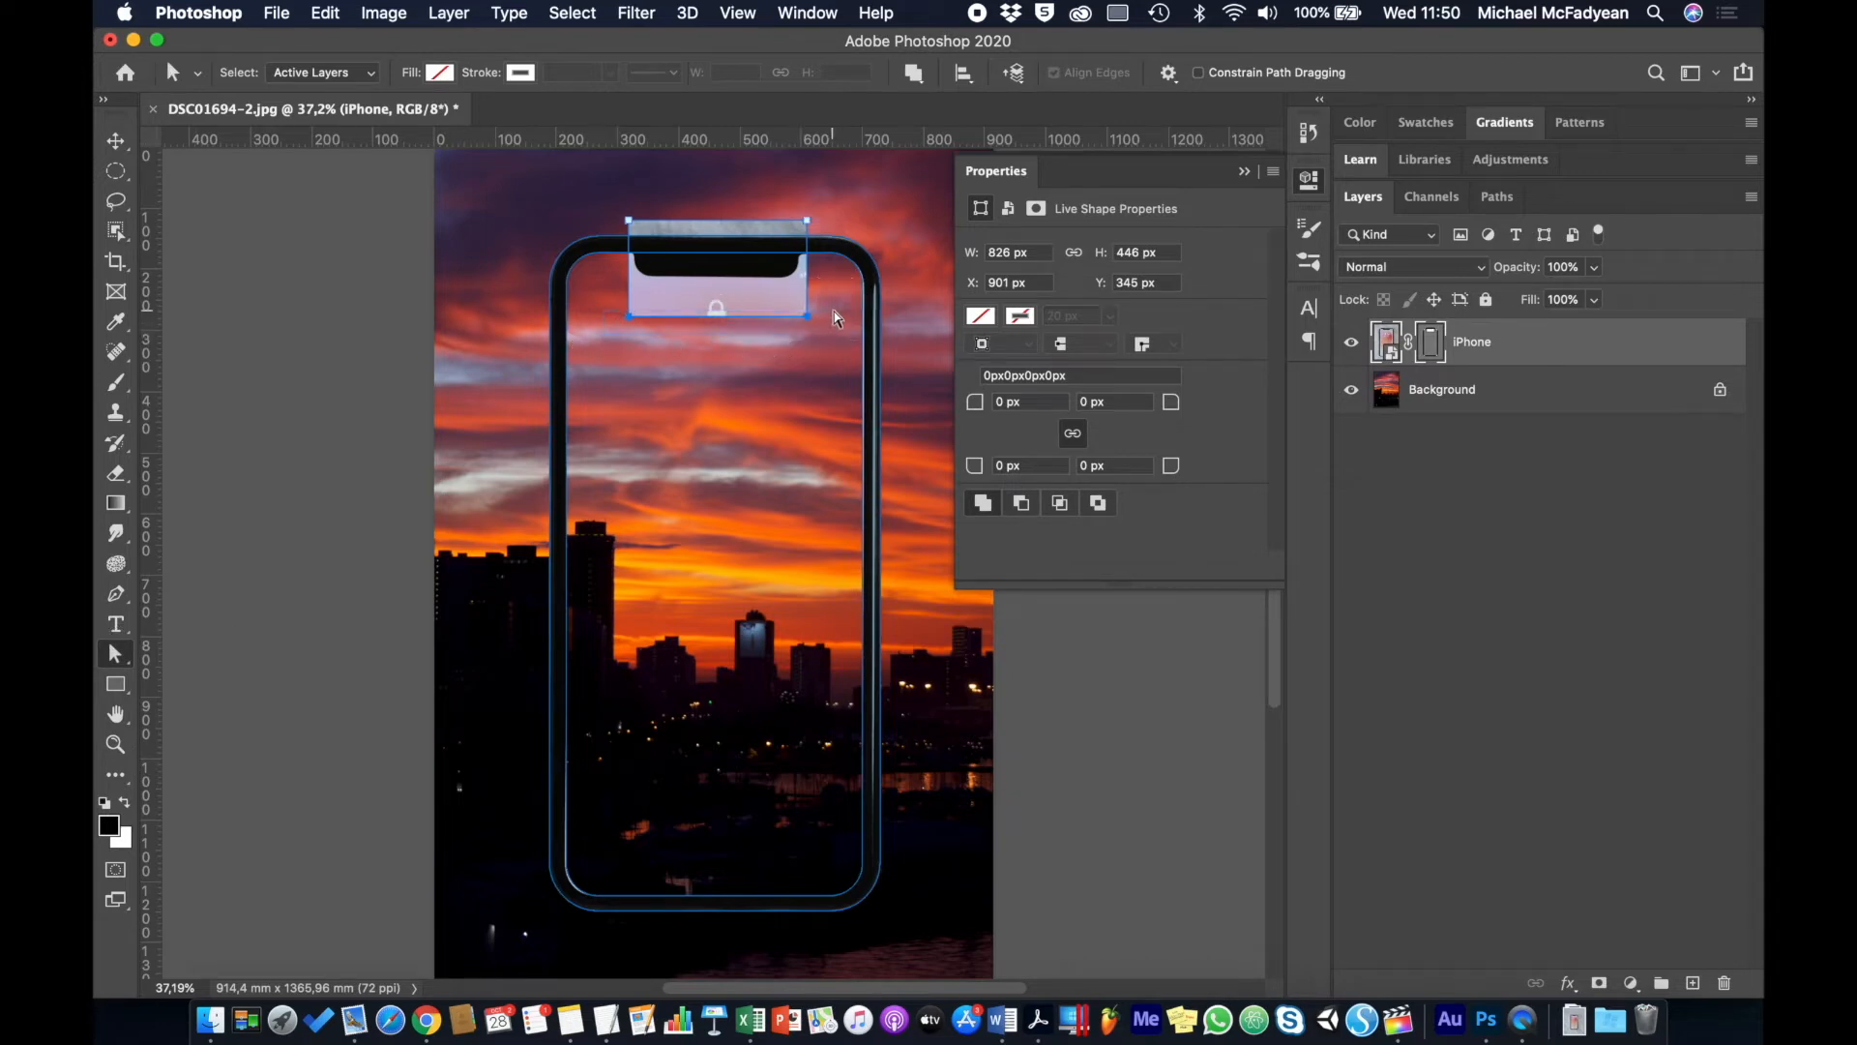
key(shift+Up)
key(shift+Up)
key(shift+Up)
key(shift+Up)
key(shift+Up)
key(shift+Up)
key(shift+Up)
key(shift+Up)
key(shift+Up)
key(shift+Up)
key(shift+Up)
key(shift+Up)
key(shift+Up)
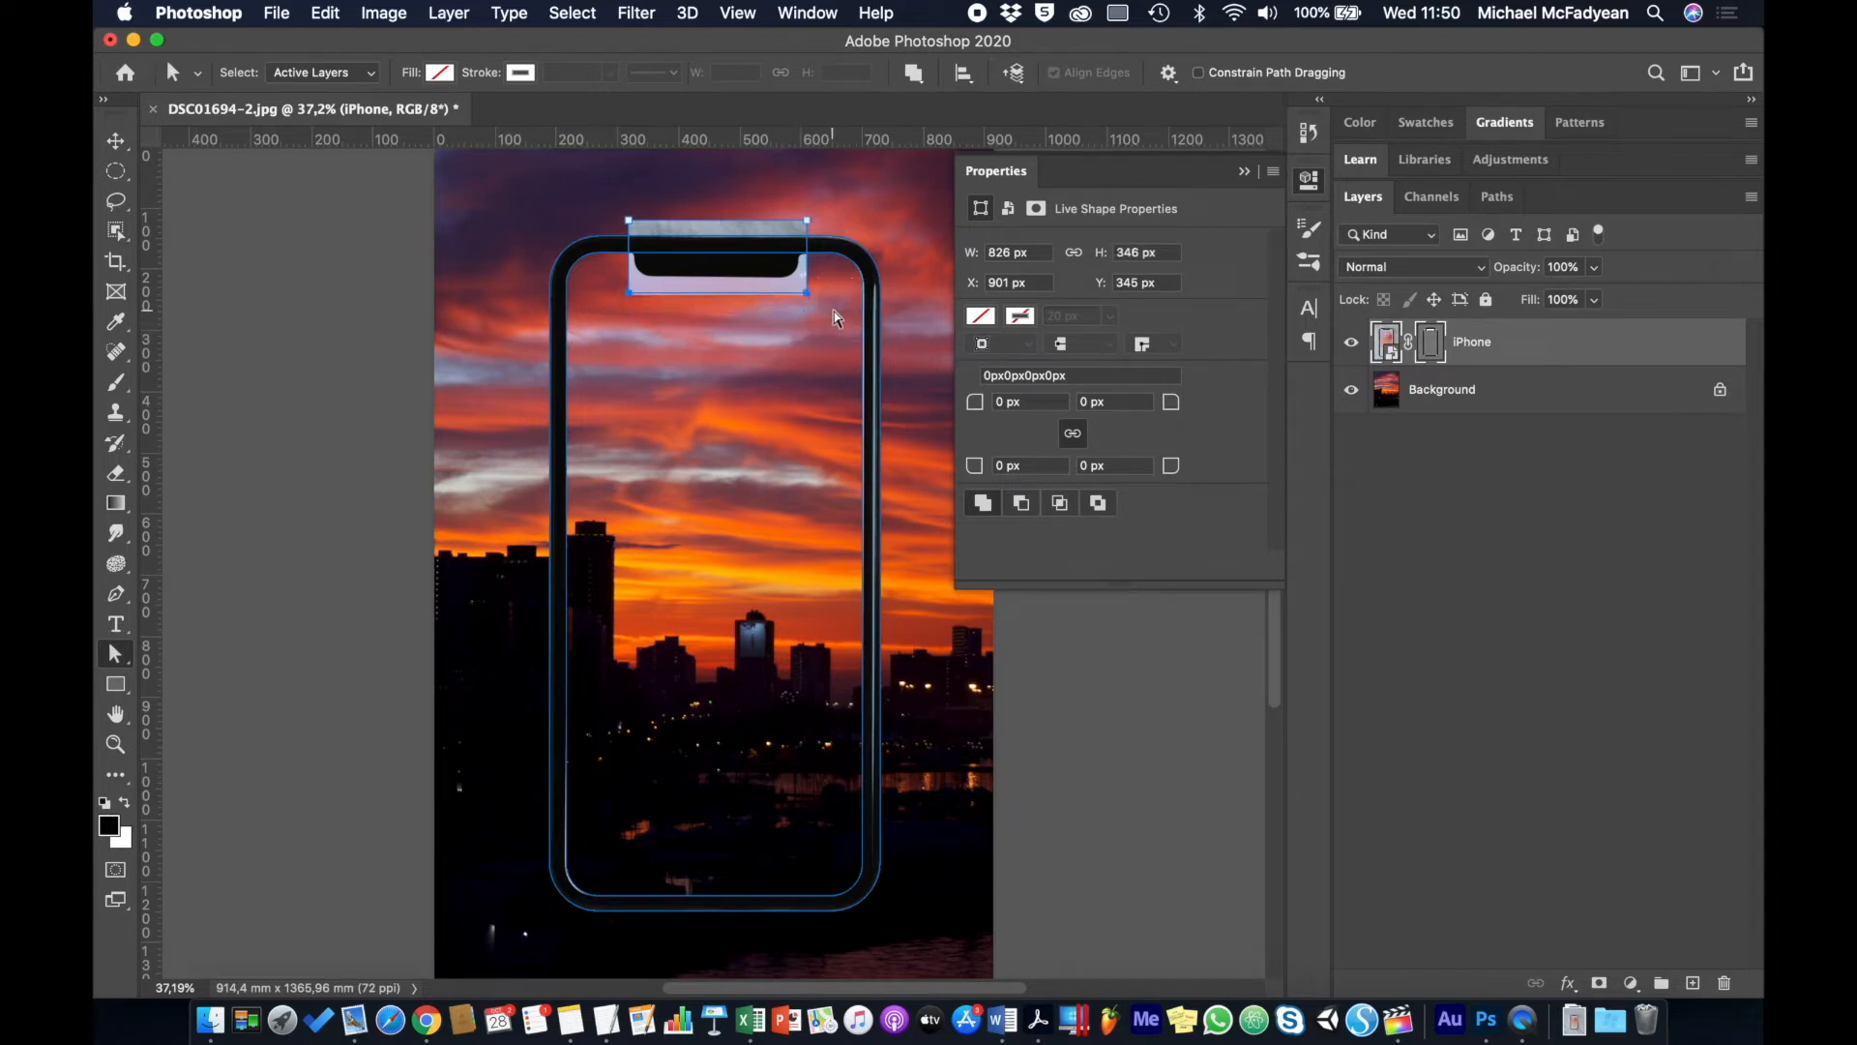
key(shift+Up)
key(shift+Up)
key(shift+Up)
key(shift+Up)
key(shift+Up)
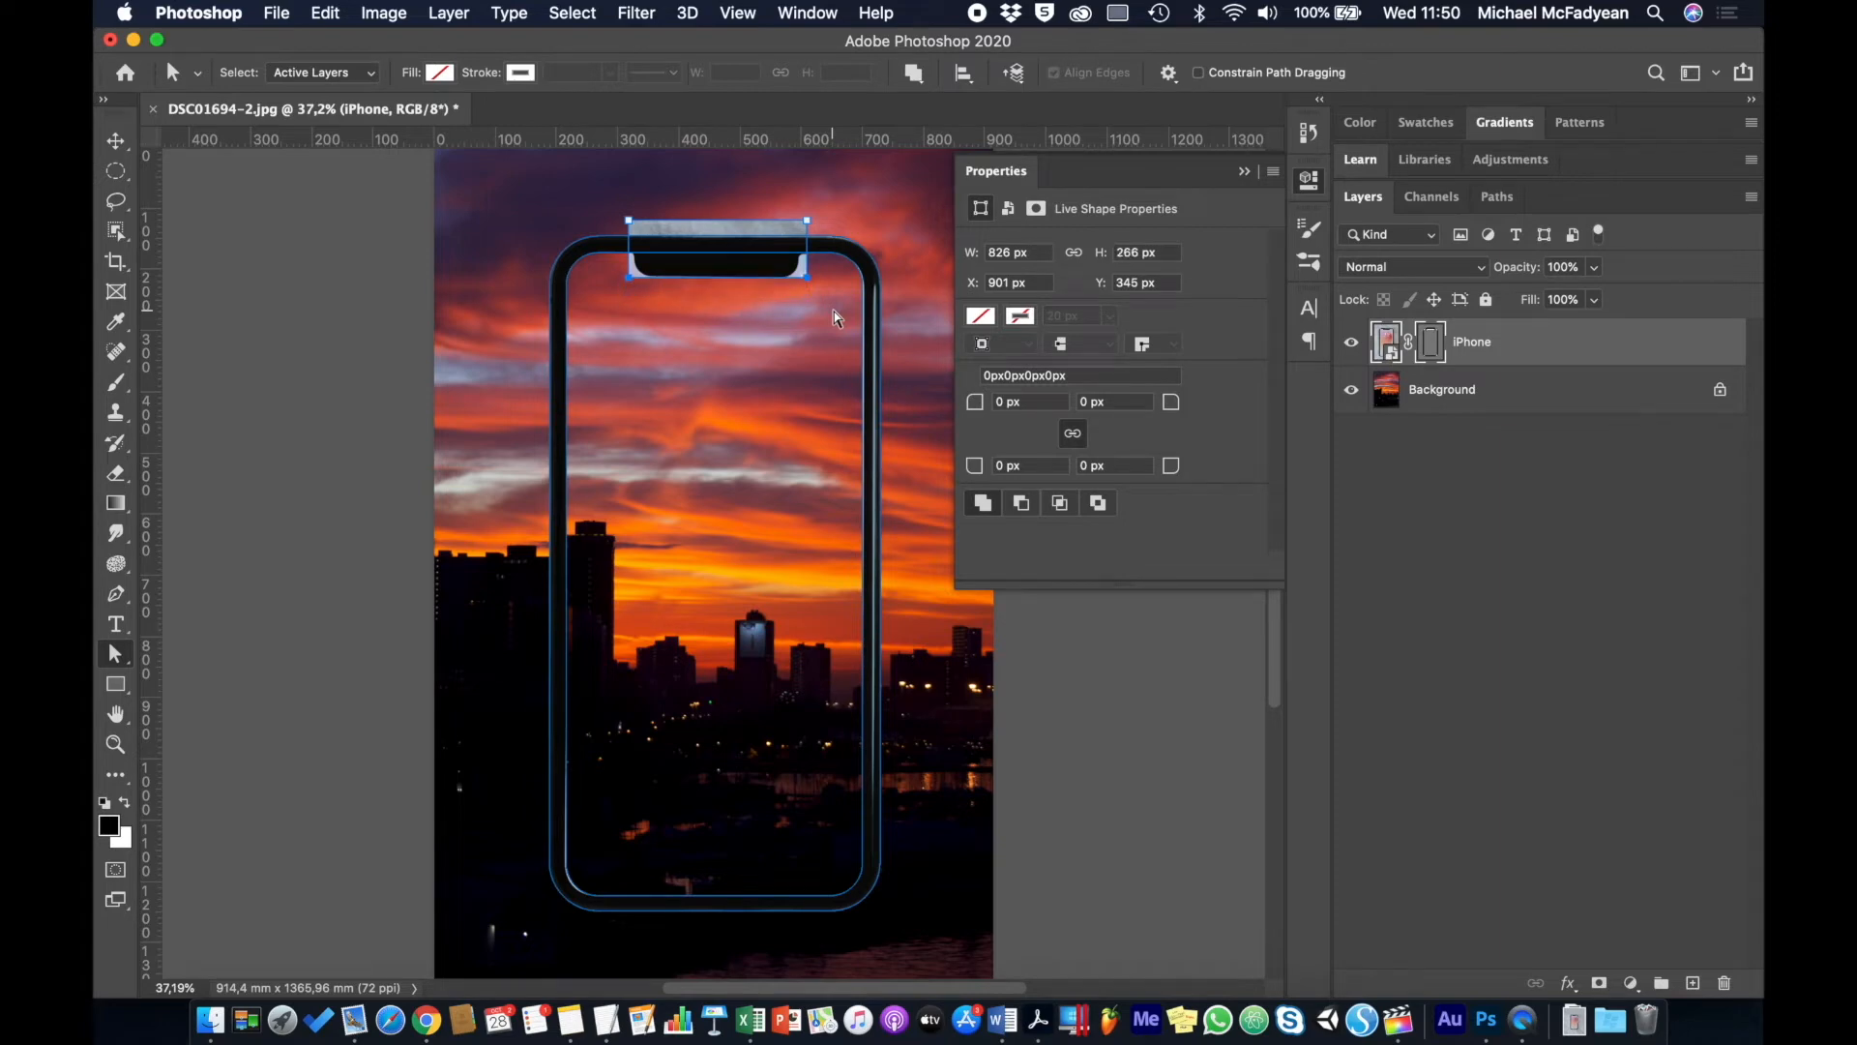
Step: Lower the notch rectangle's top edge into the phone's upper frame, at a Y of 455 px
drag(608, 206, 866, 232)
key(shift+Down)
key(shift+Down)
key(shift+Down)
key(shift+Down)
key(shift+Down)
key(shift+Down)
key(shift+Down)
key(shift+Down)
key(shift+Down)
key(shift+Down)
key(shift+Down)
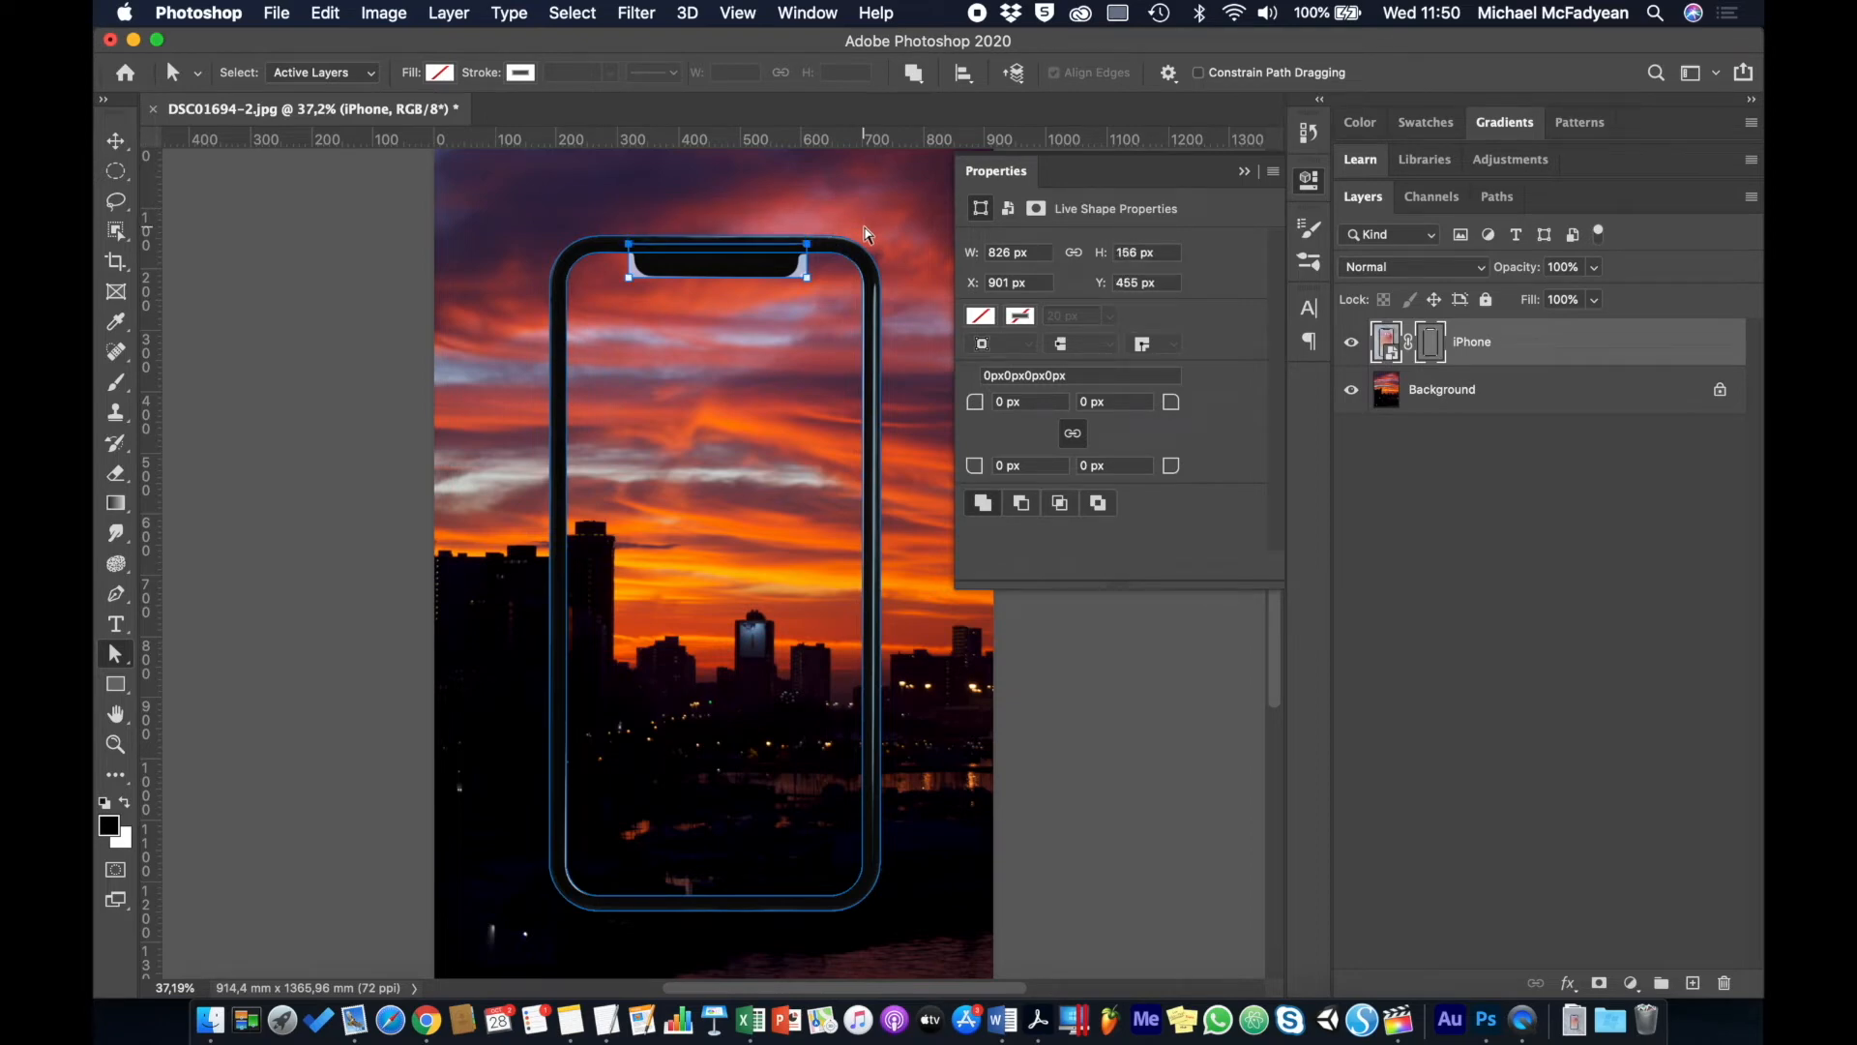
Step: Move the notch rectangle's left edge inward to the notch's left side, at an X of 925 px
key(super+1)
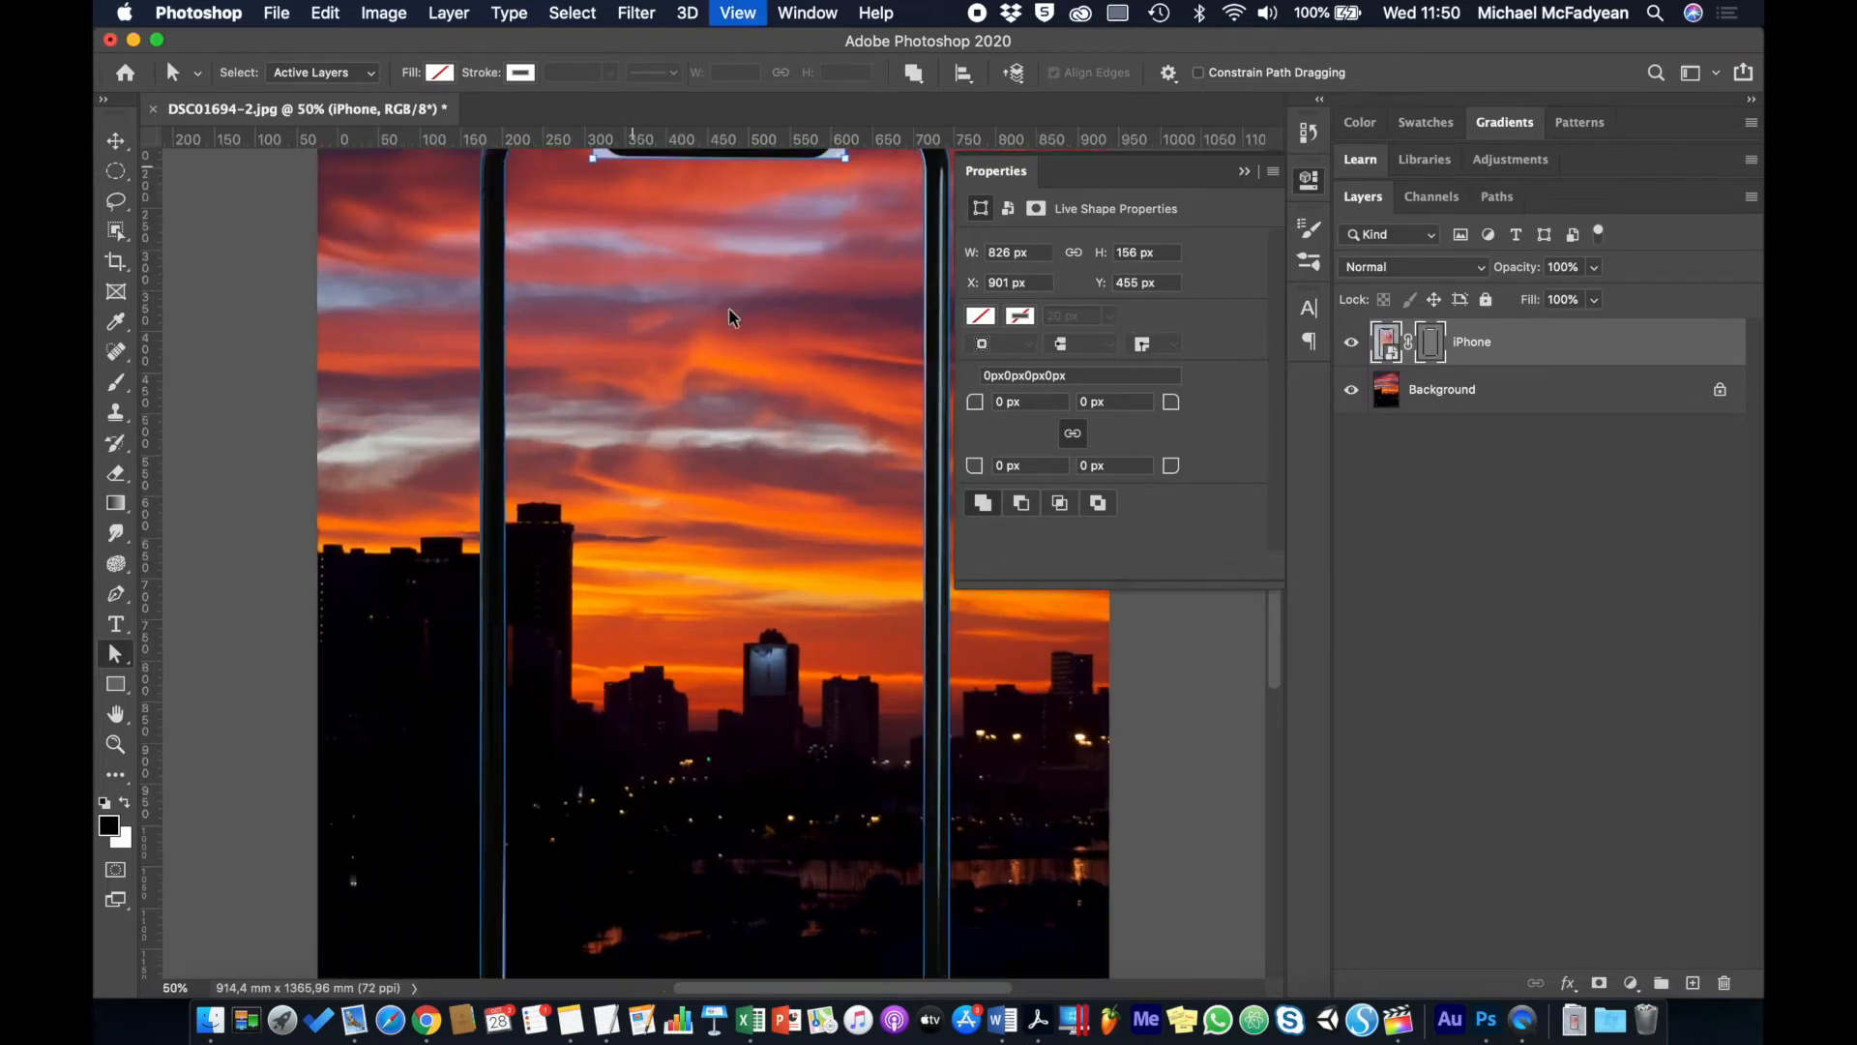
drag(746, 257, 704, 799)
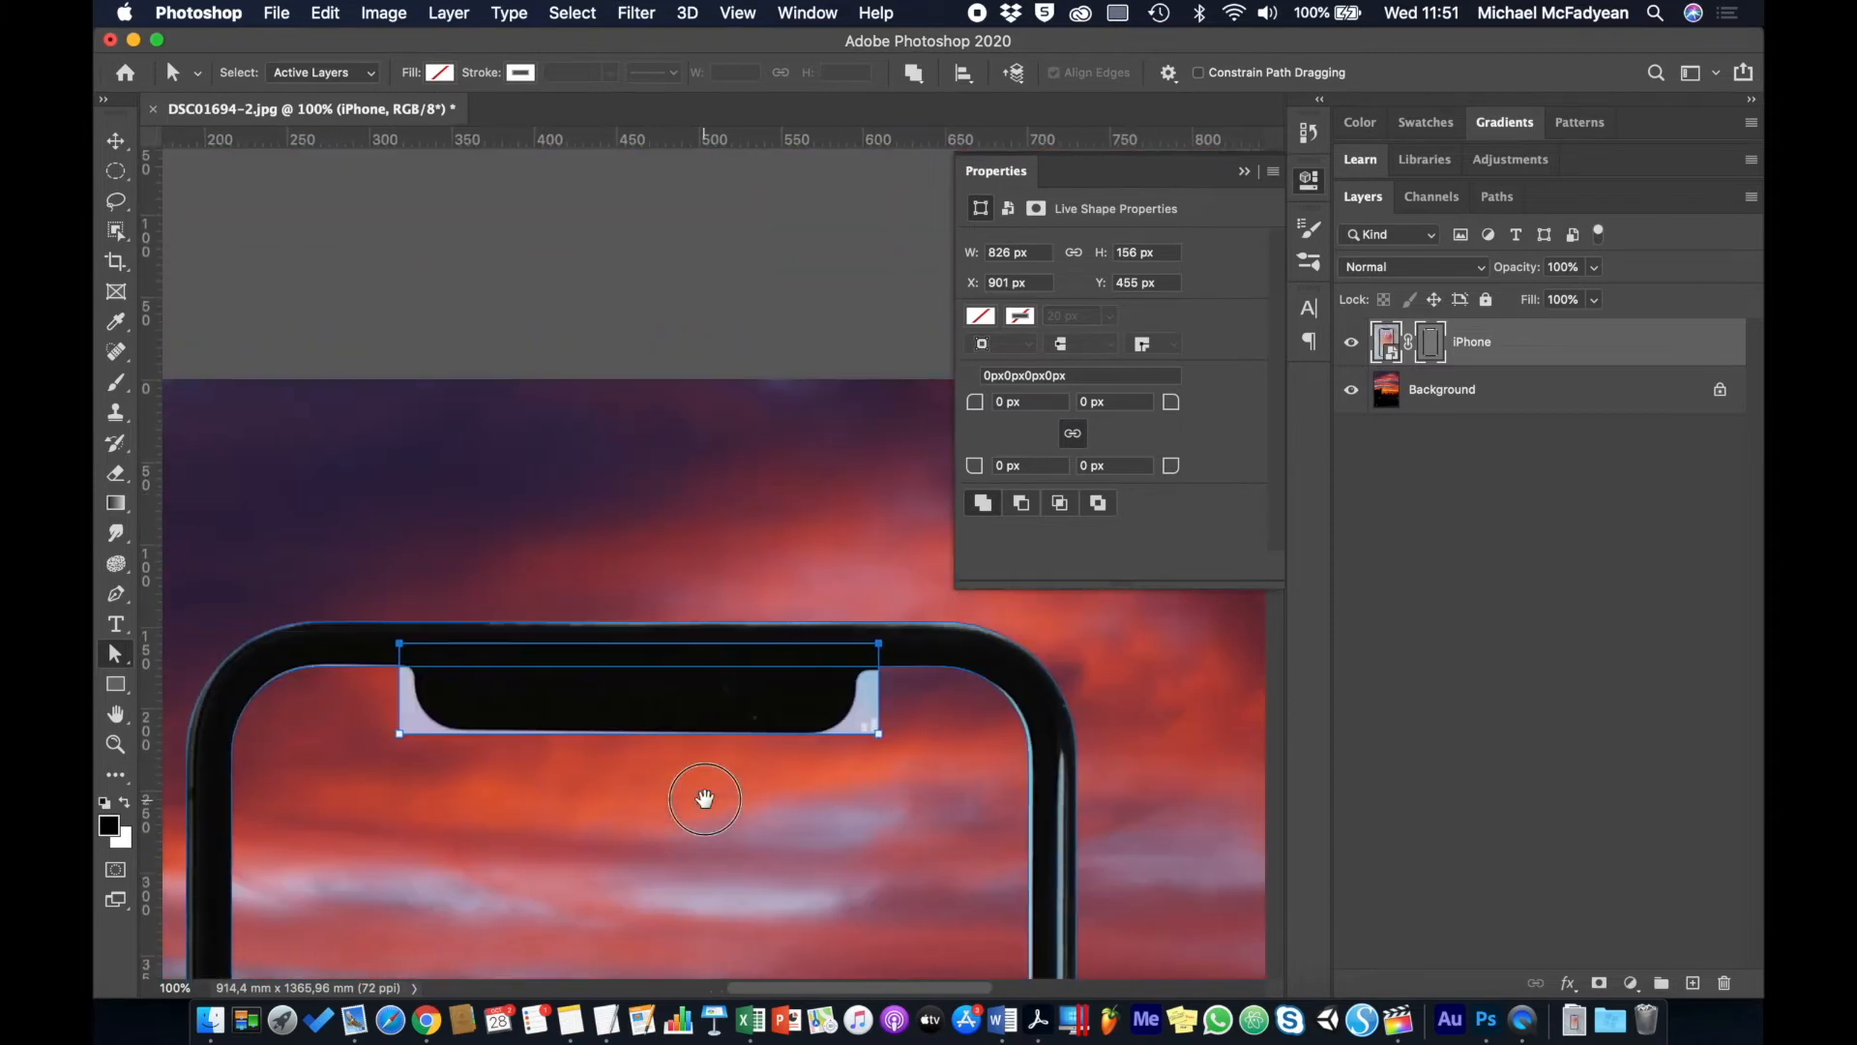
click(399, 640)
key(shift+Right)
key(shift+Right)
key(shift+Right)
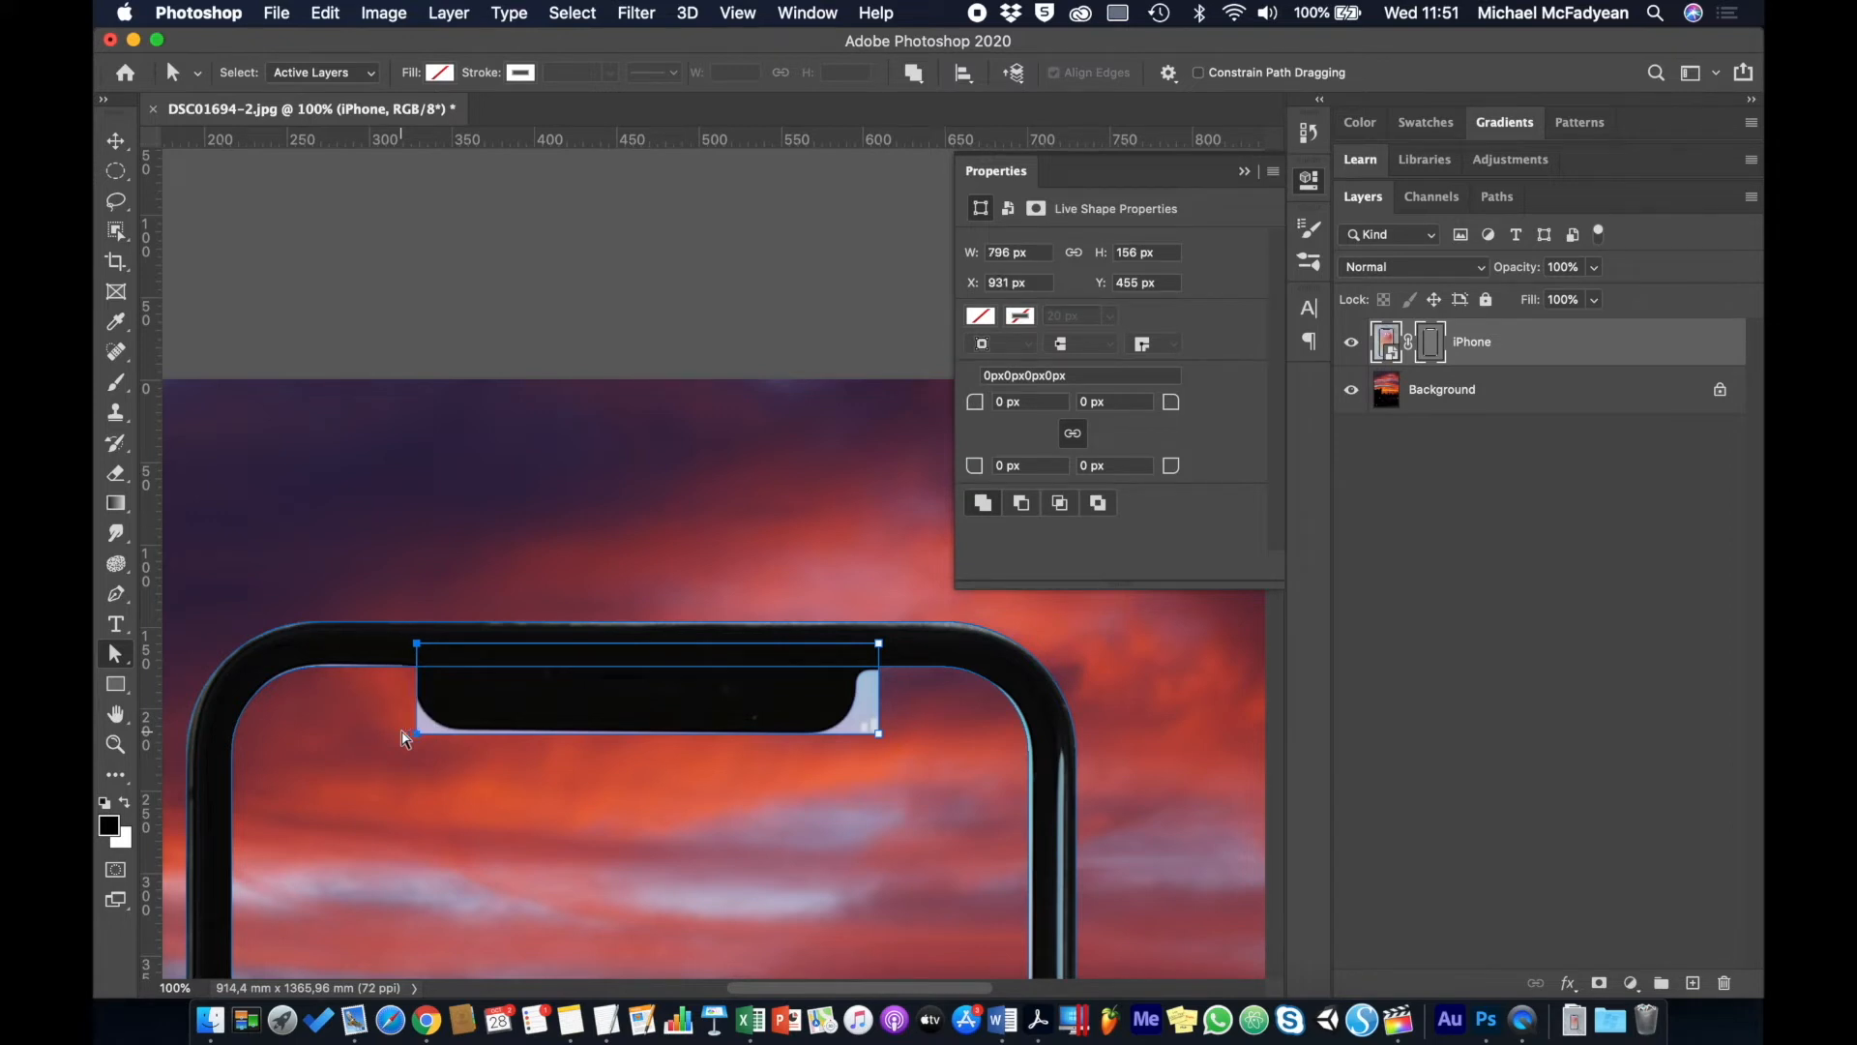
key(Left)
key(Left)
key(Left)
Step: Move the notch rectangle's right edge inward to the notch's right side, for a width of 763 px
click(878, 644)
shift+click(878, 735)
key(shift+Left)
key(shift+Left)
key(shift+Left)
key(shift+Left)
key(shift+Left)
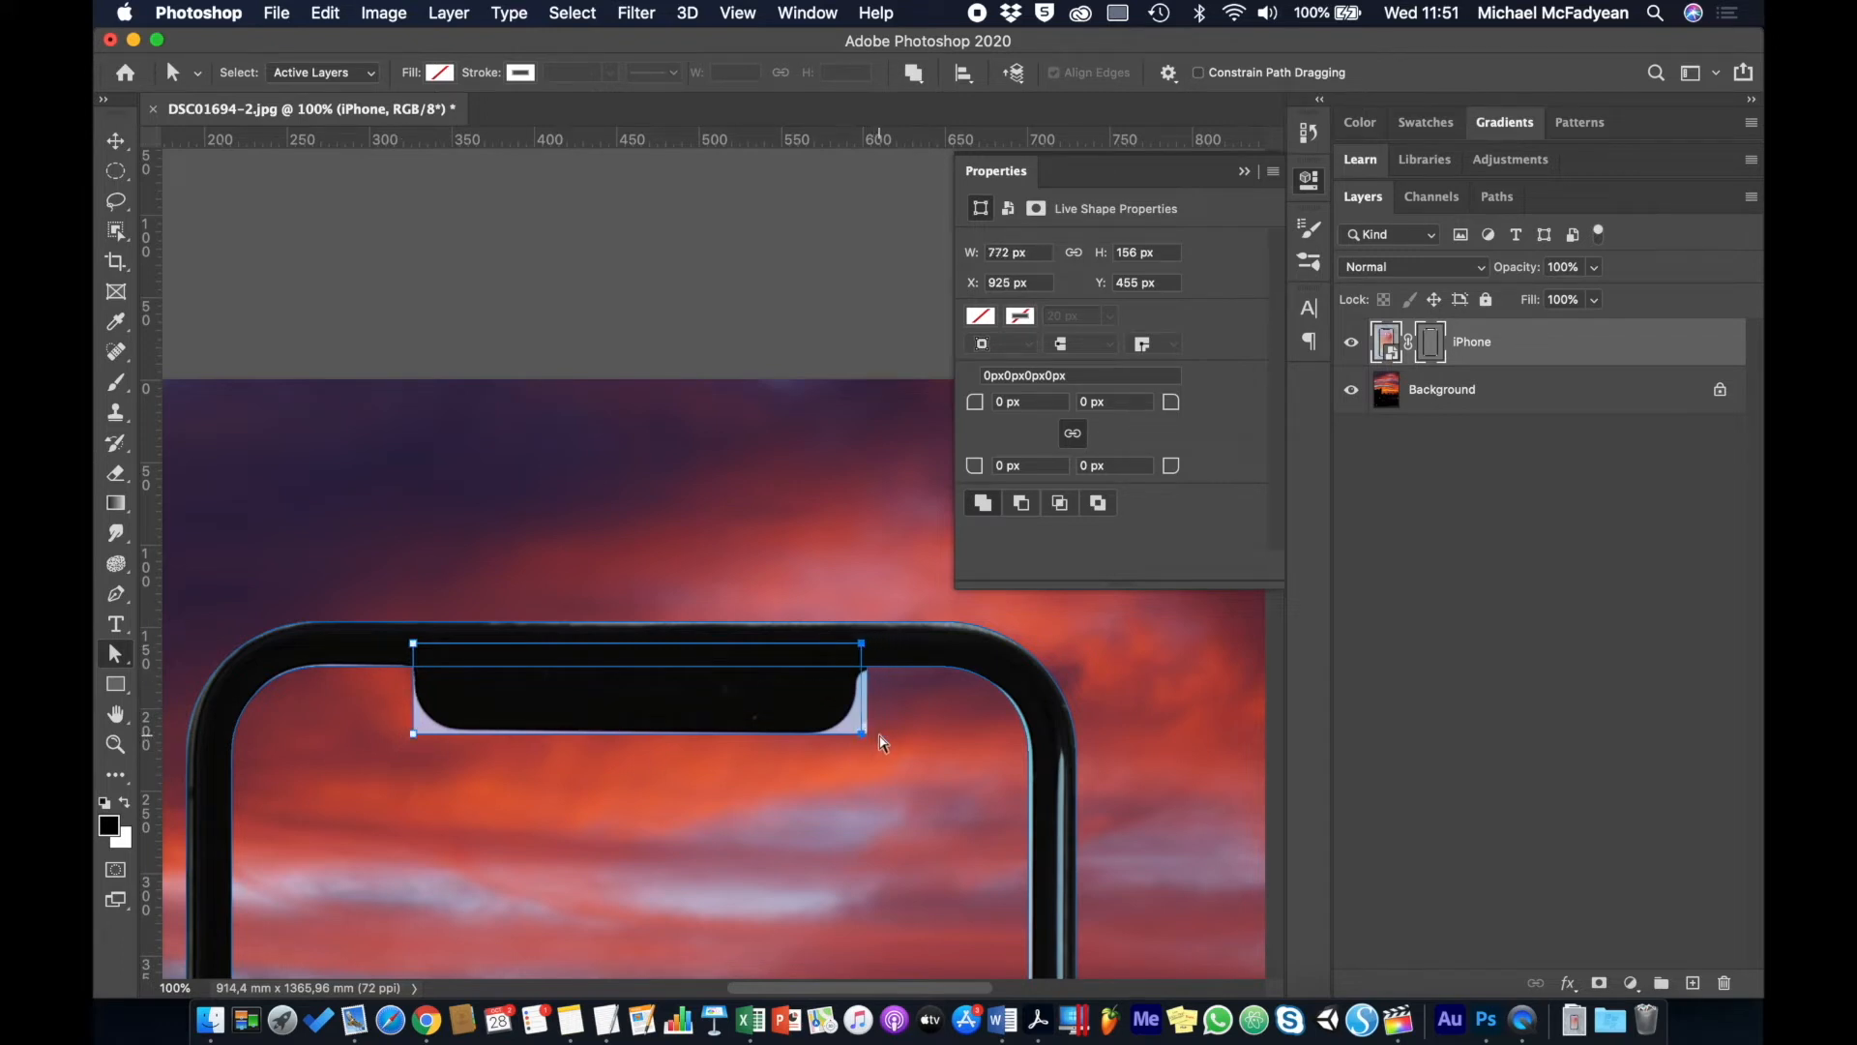
key(shift+Right)
click(414, 735)
Step: Unlink the notch rectangle's corner radii and round its lower-left corner to 89 px and its lower-right corner to 83 px
drag(109, 672, 222, 674)
click(1074, 437)
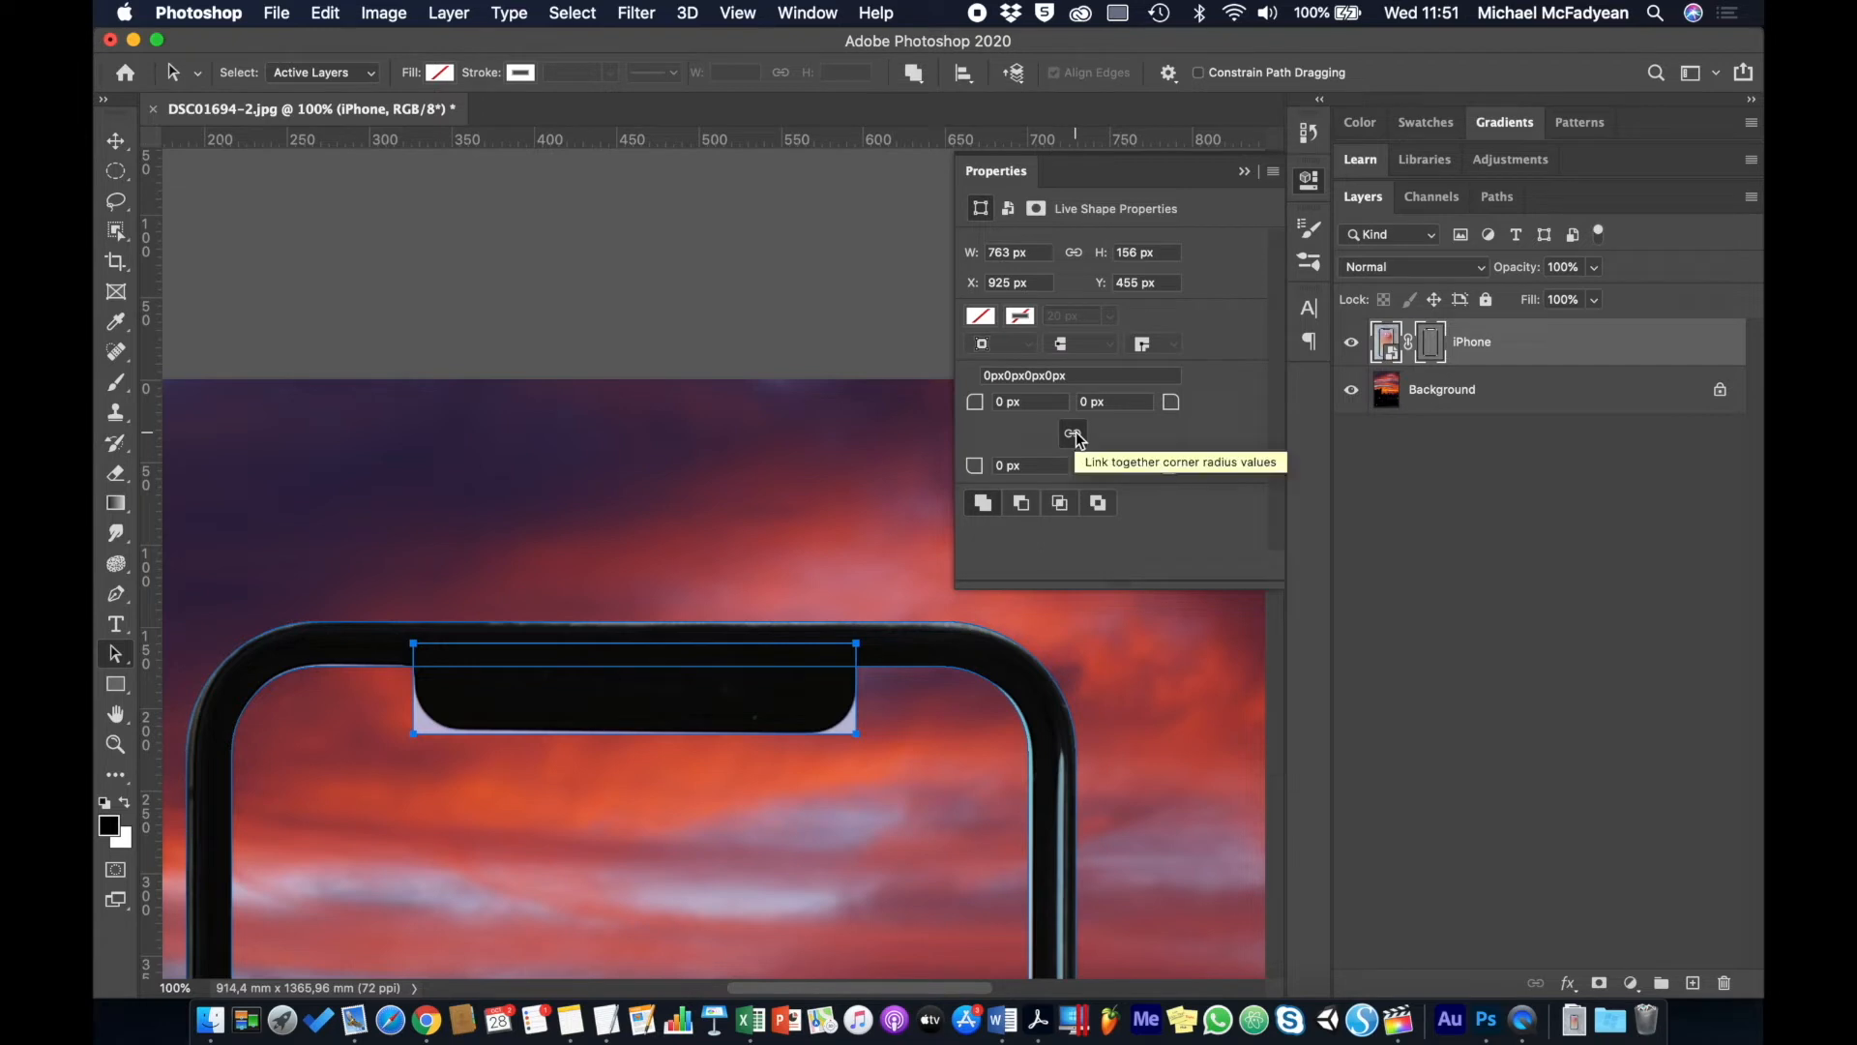
click(1076, 437)
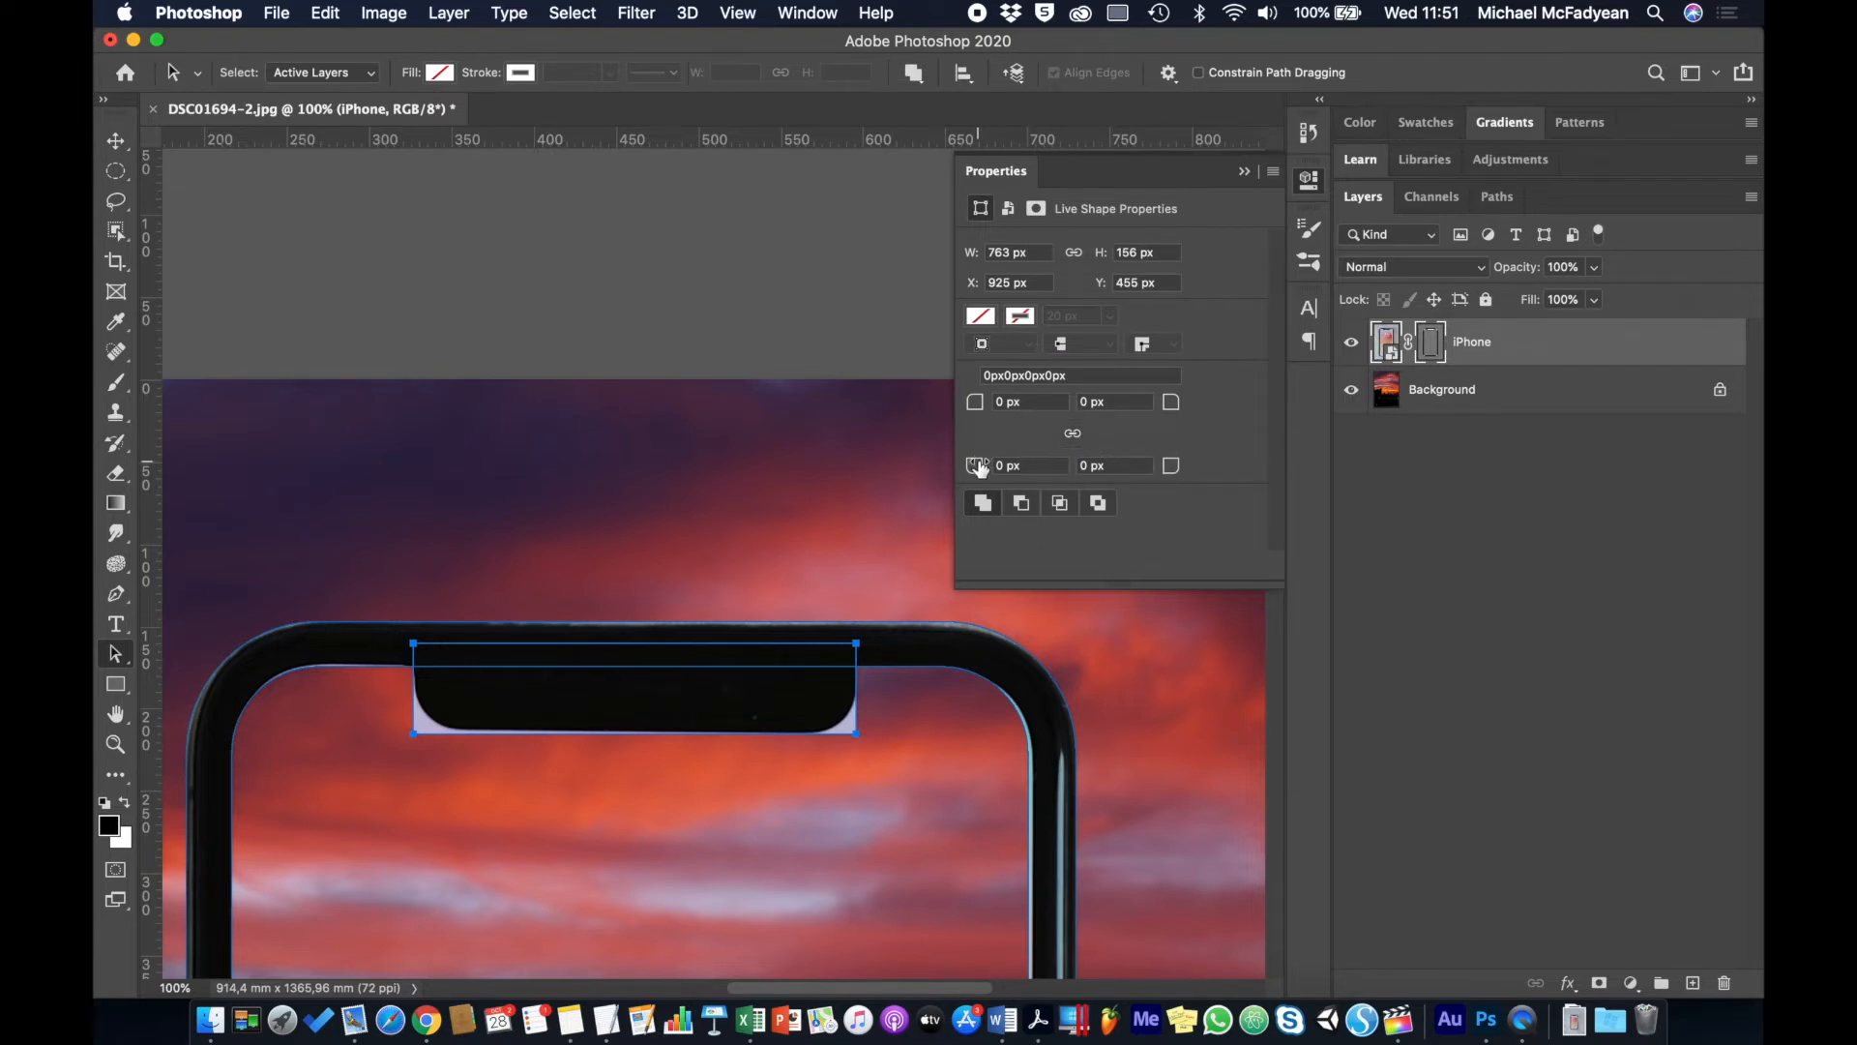
drag(979, 469, 1082, 461)
click(1144, 466)
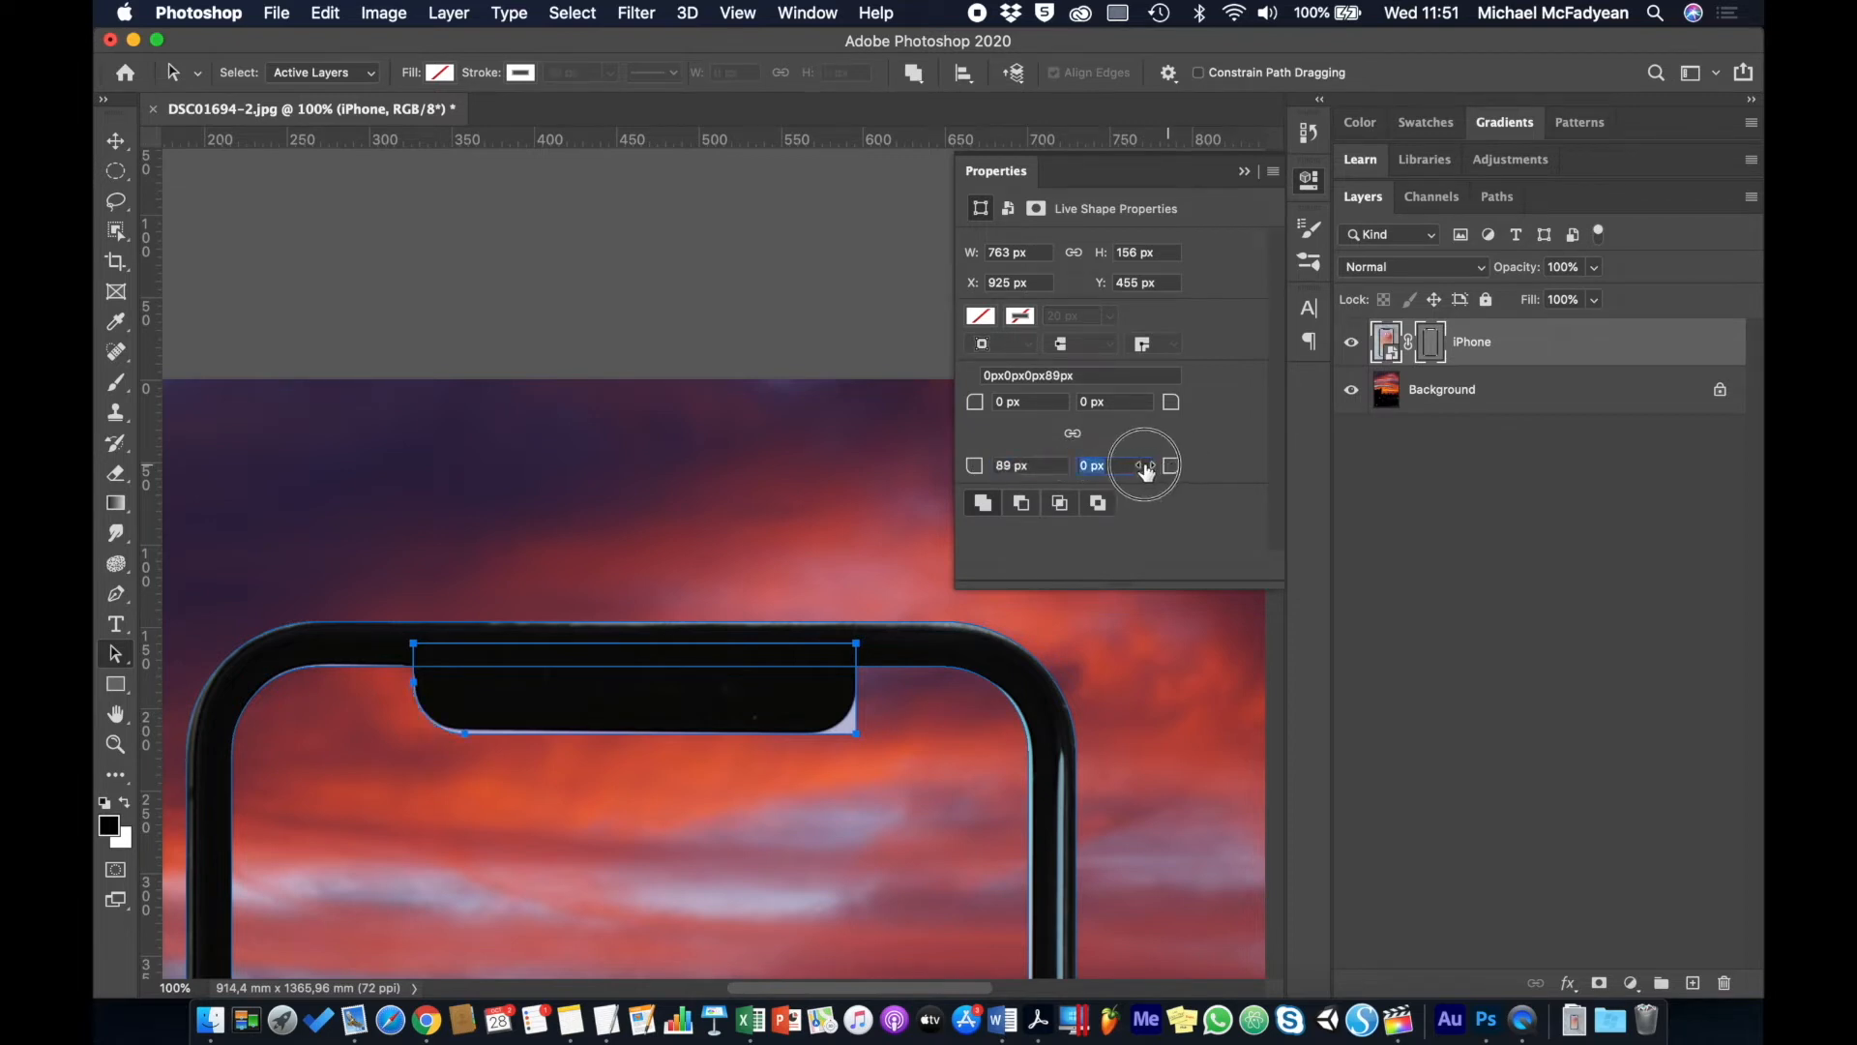
click(1087, 465)
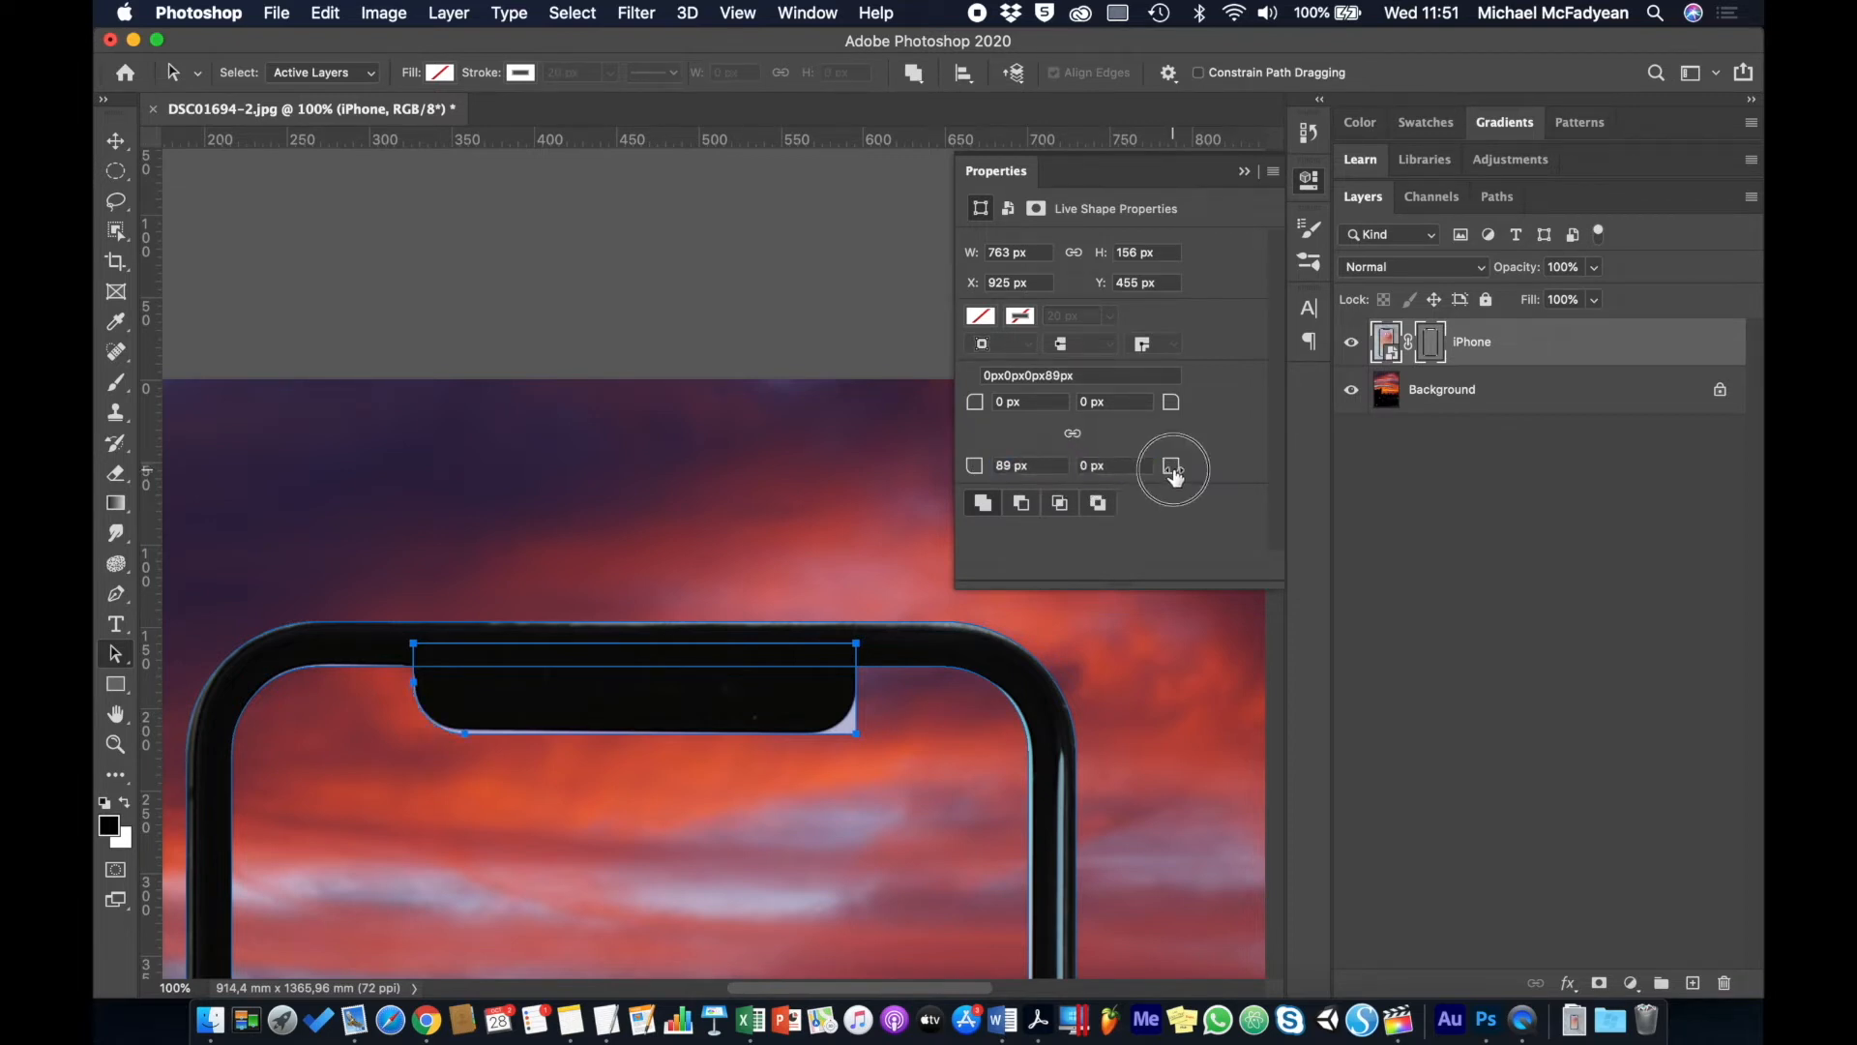
drag(1173, 471, 1271, 454)
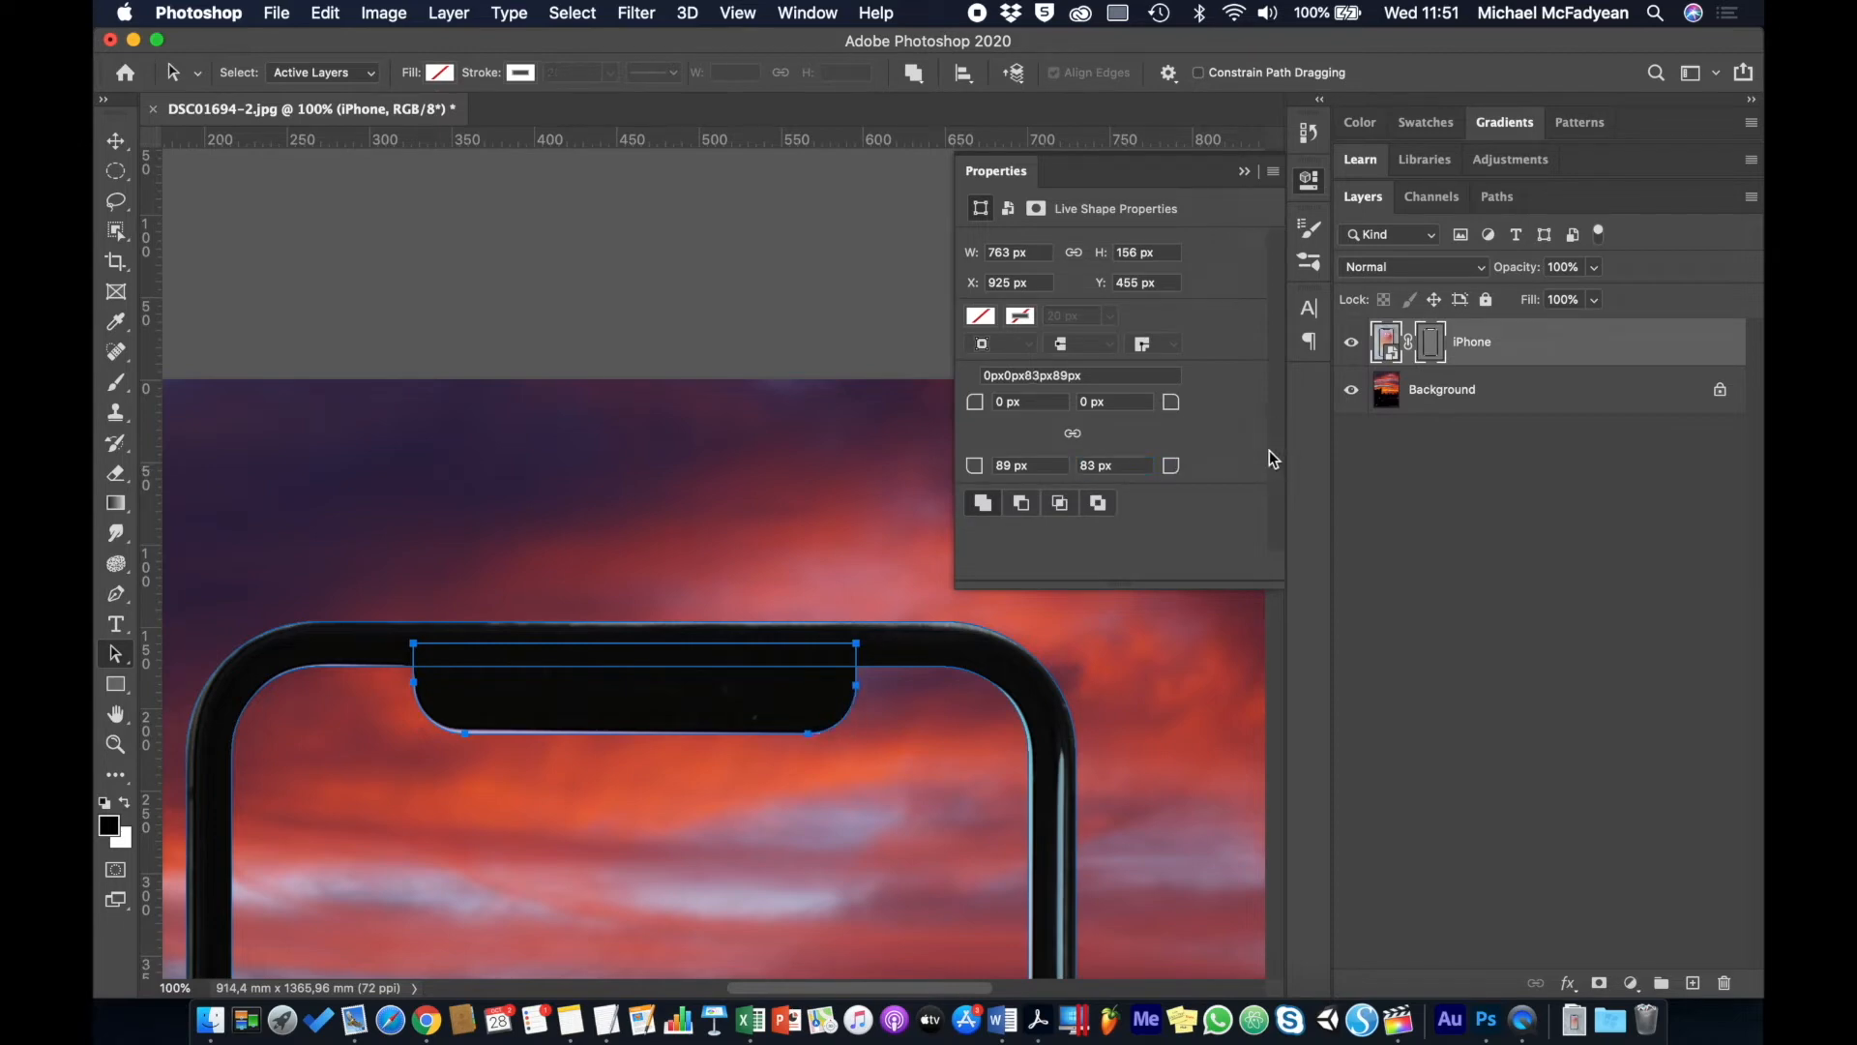
Step: Increase the notch rectangle's lower-left corner radius to 96 px and fit the whole image in view with the Move tool active
drag(985, 467, 989, 468)
click(115, 141)
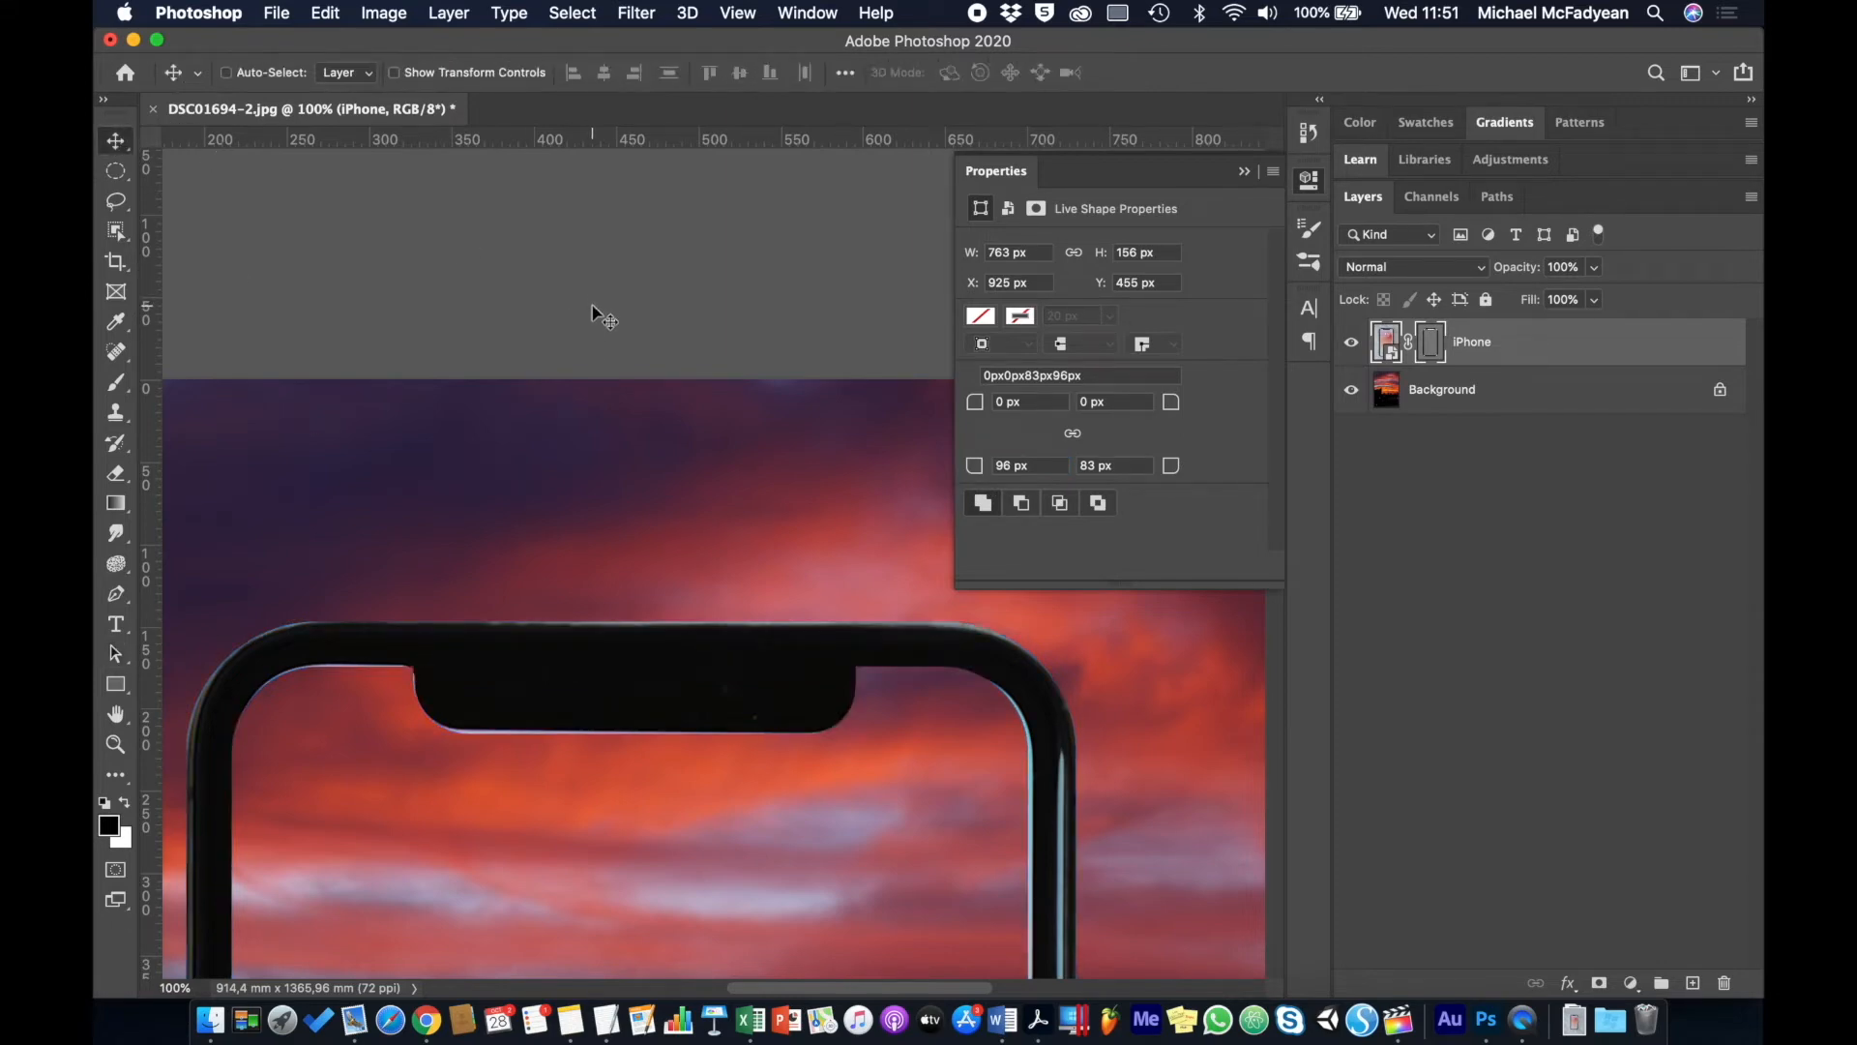
key(super+0)
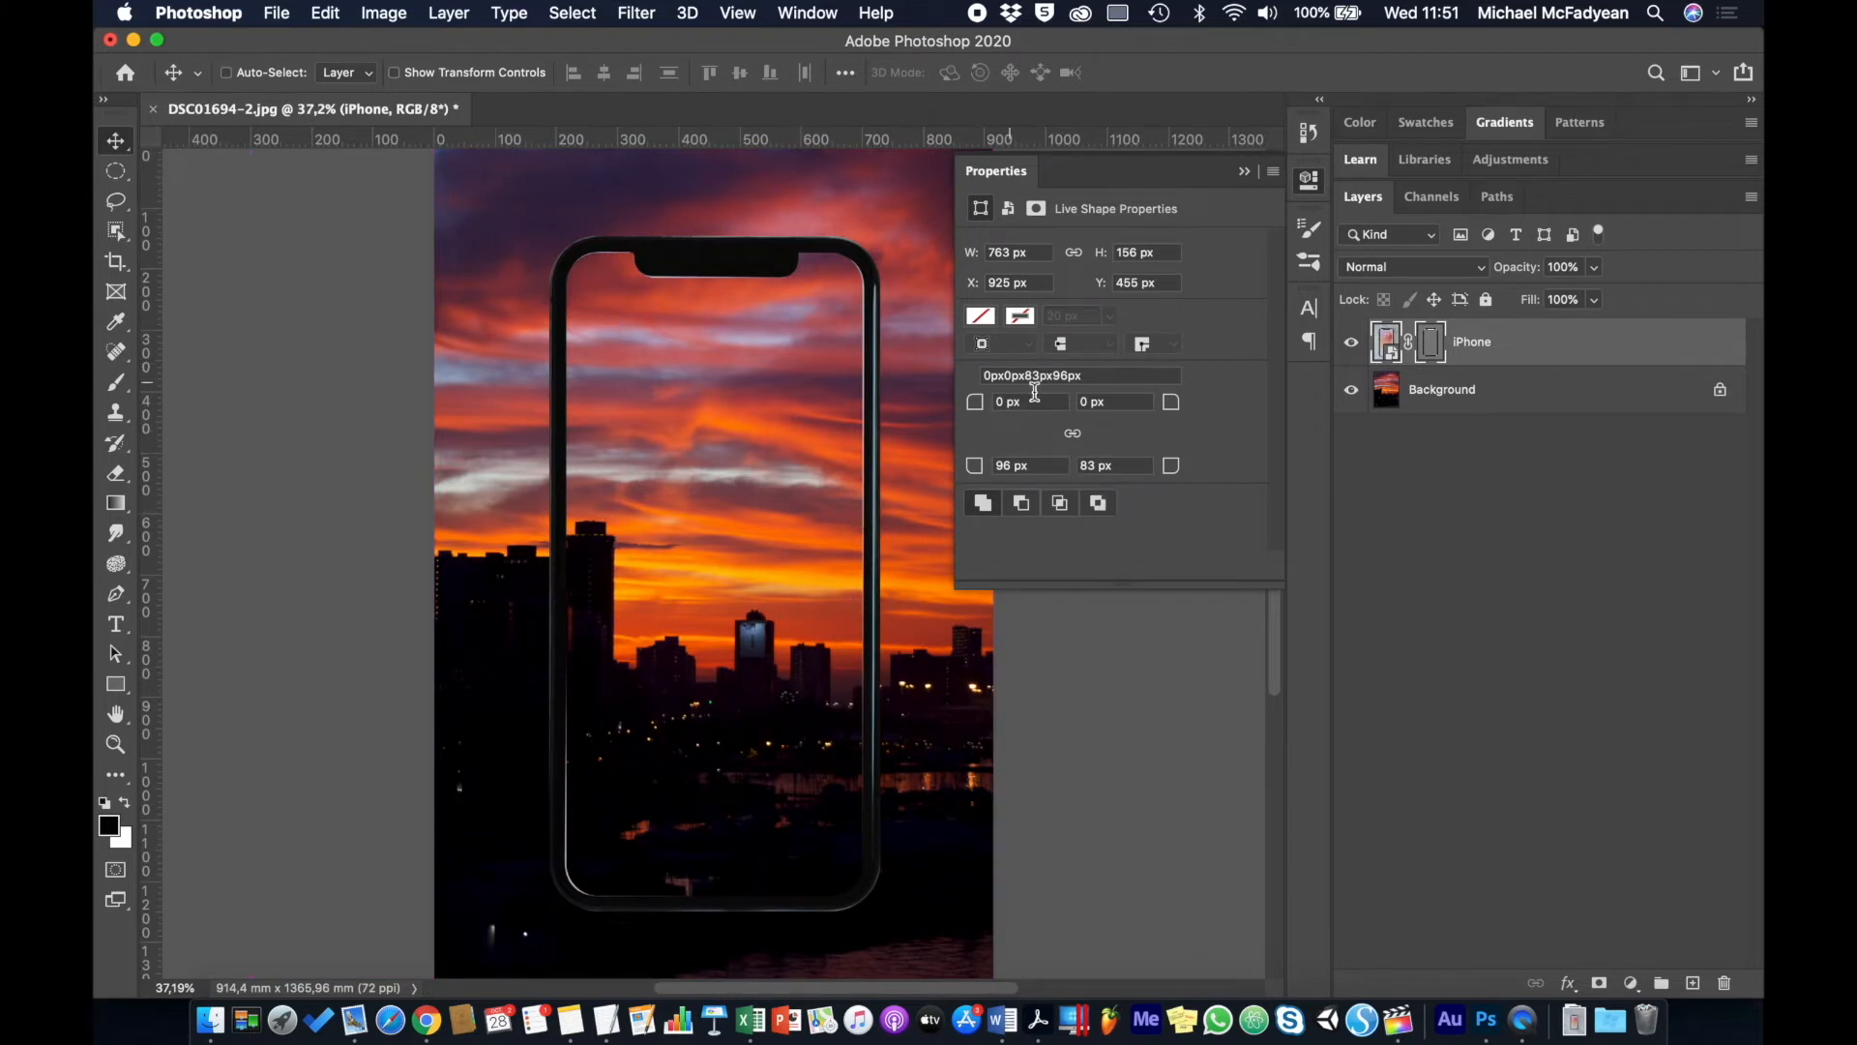
Step: Compare the phone with and without its cutout by disabling and re-enabling the iPhone layer's vector mask, leaving no layer selected
click(1430, 349)
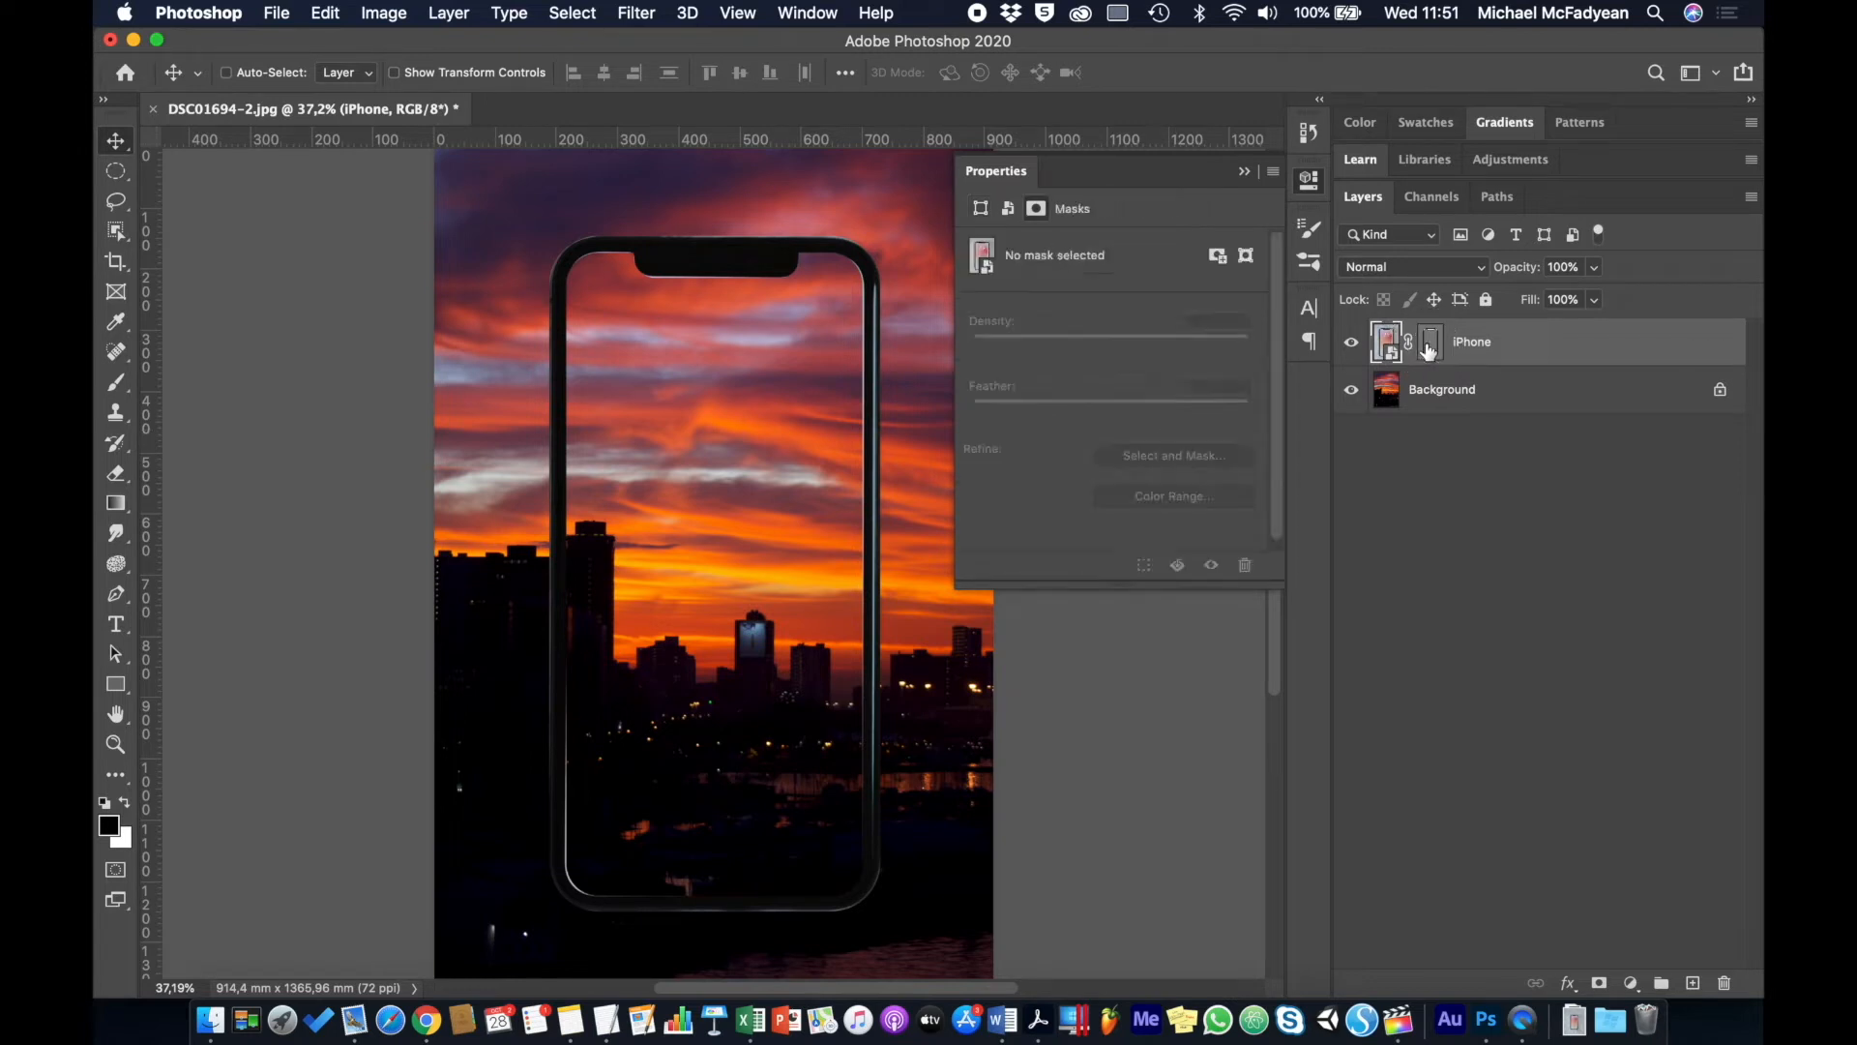
click(1430, 348)
right_click(1429, 348)
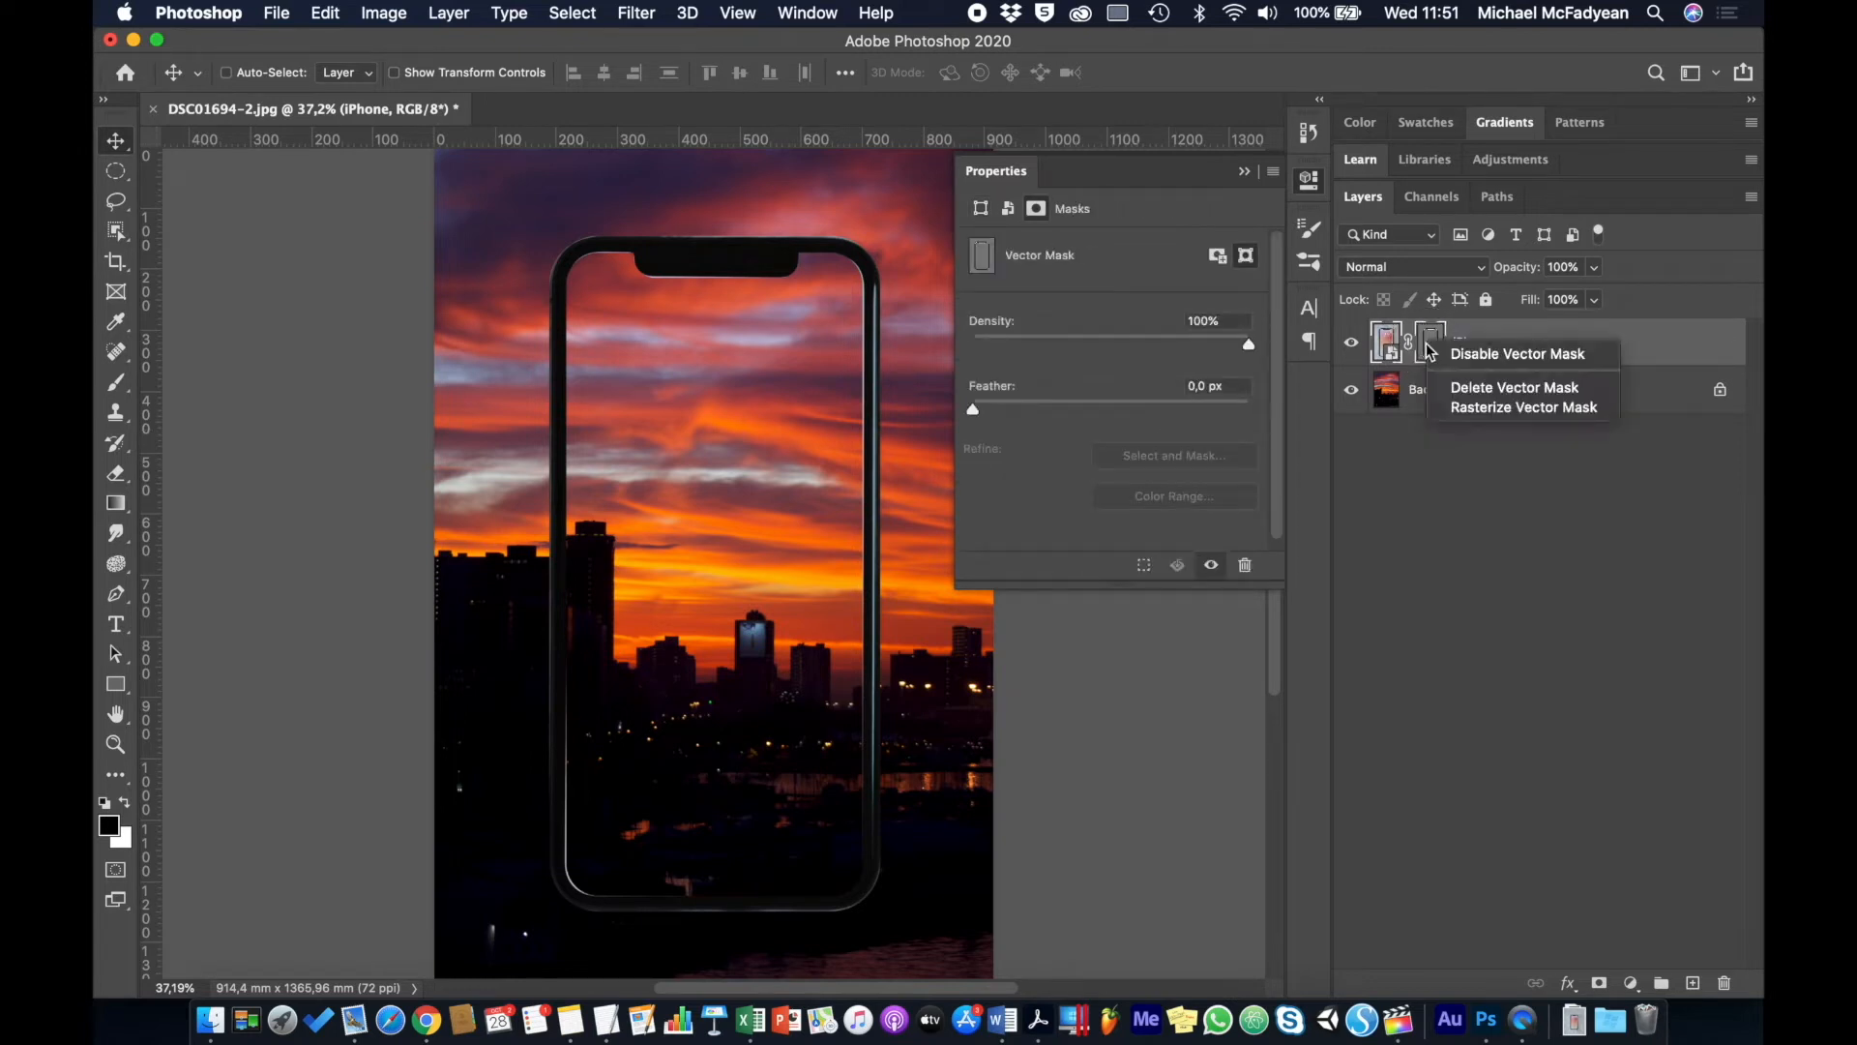
click(1458, 354)
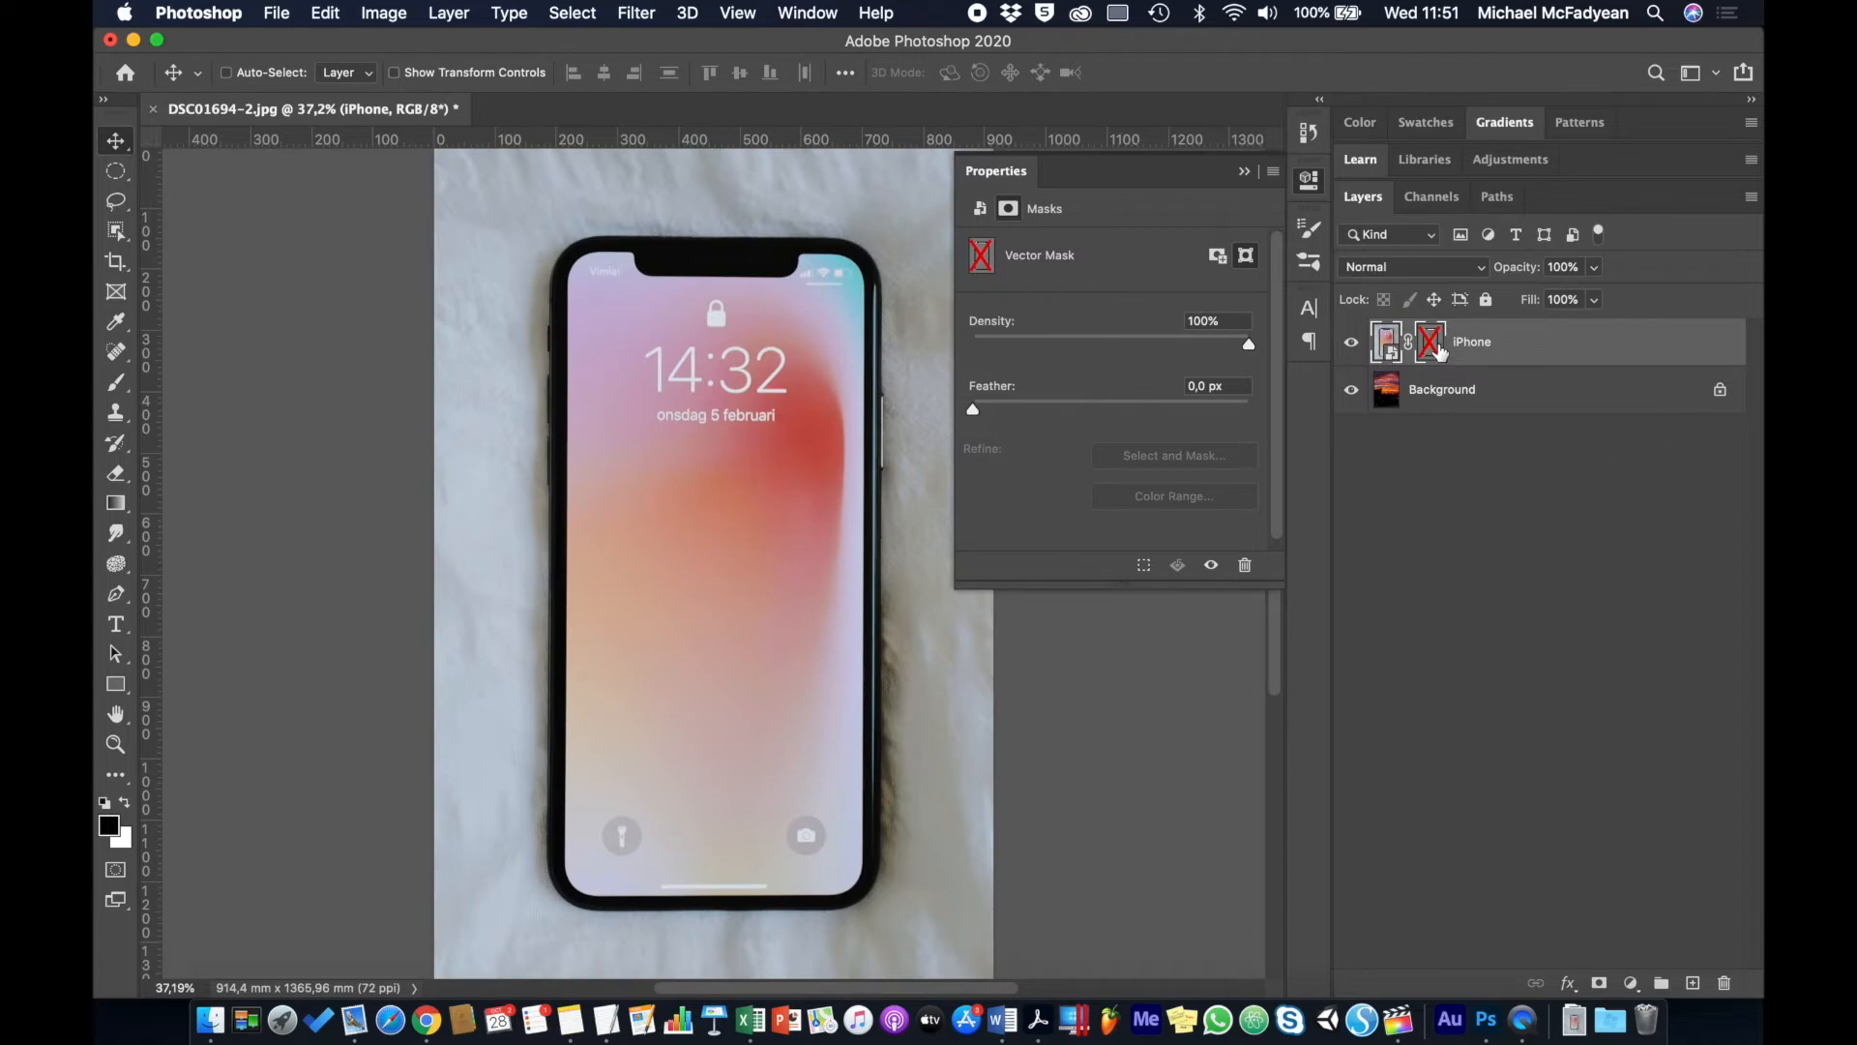
right_click(1441, 346)
click(1451, 355)
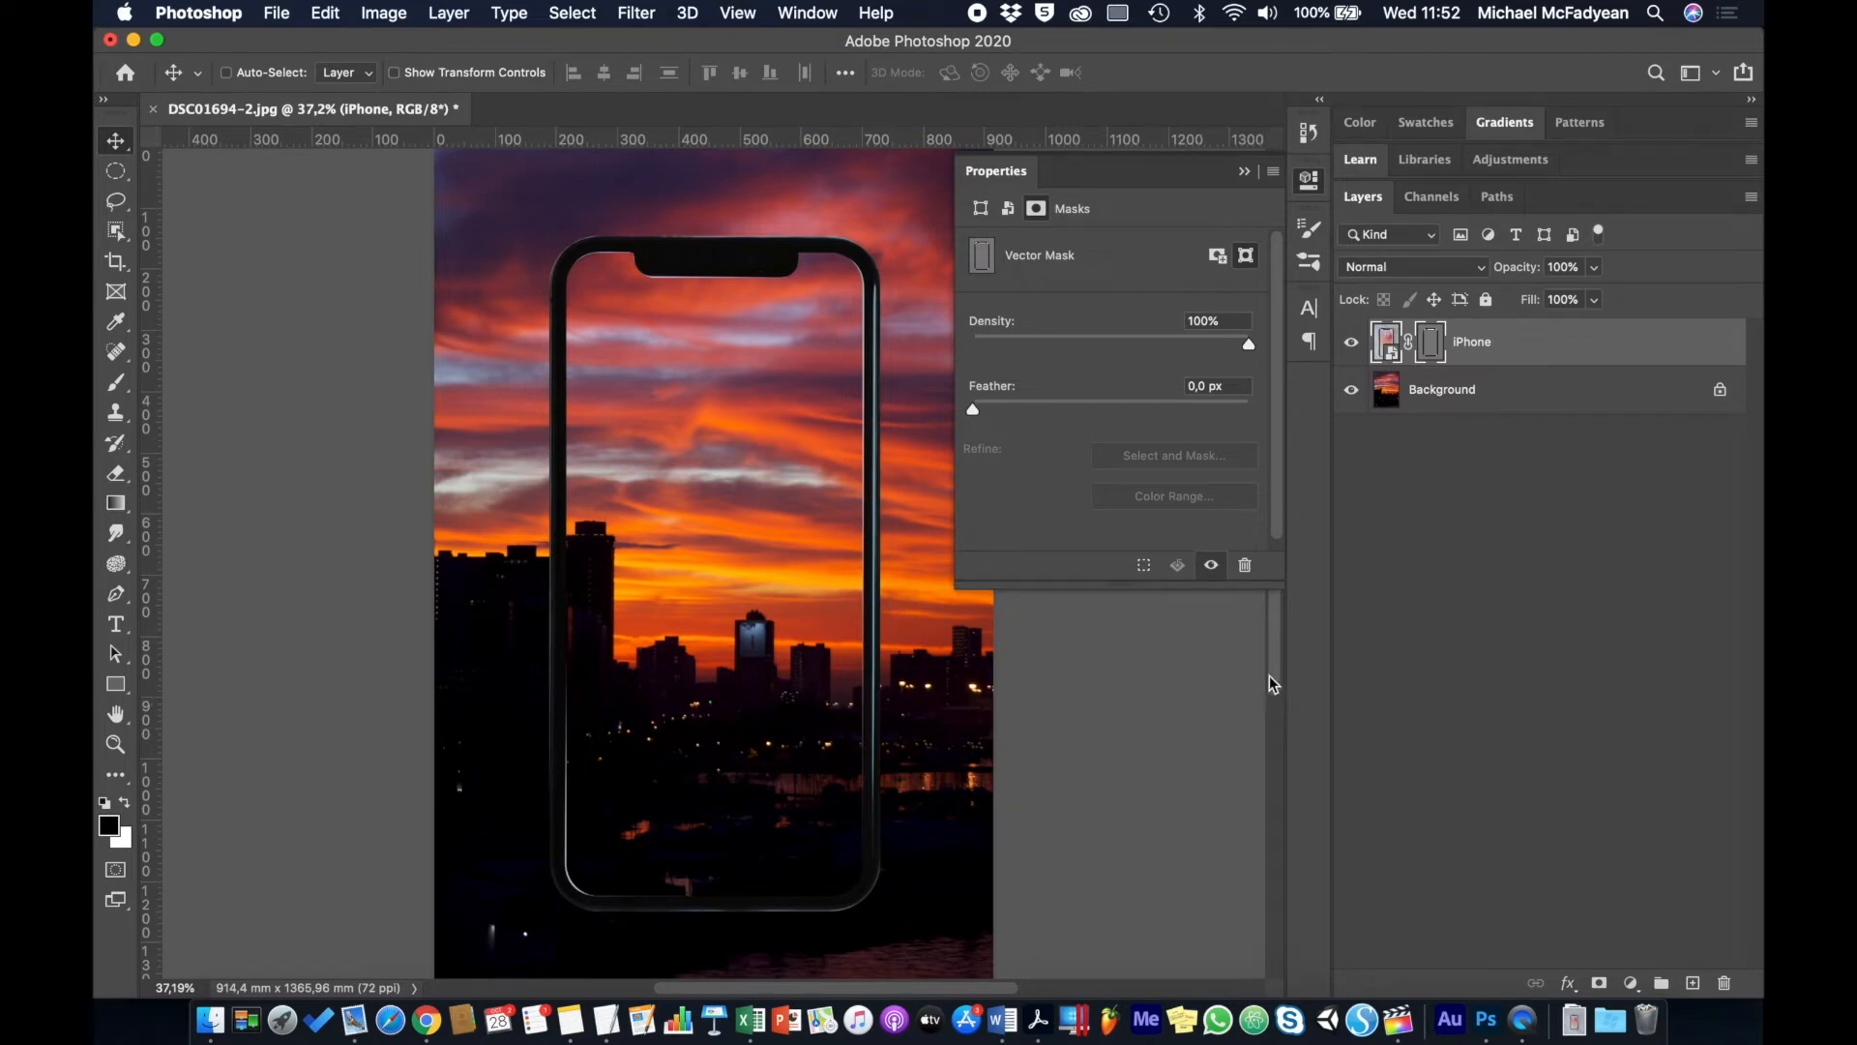
click(1431, 525)
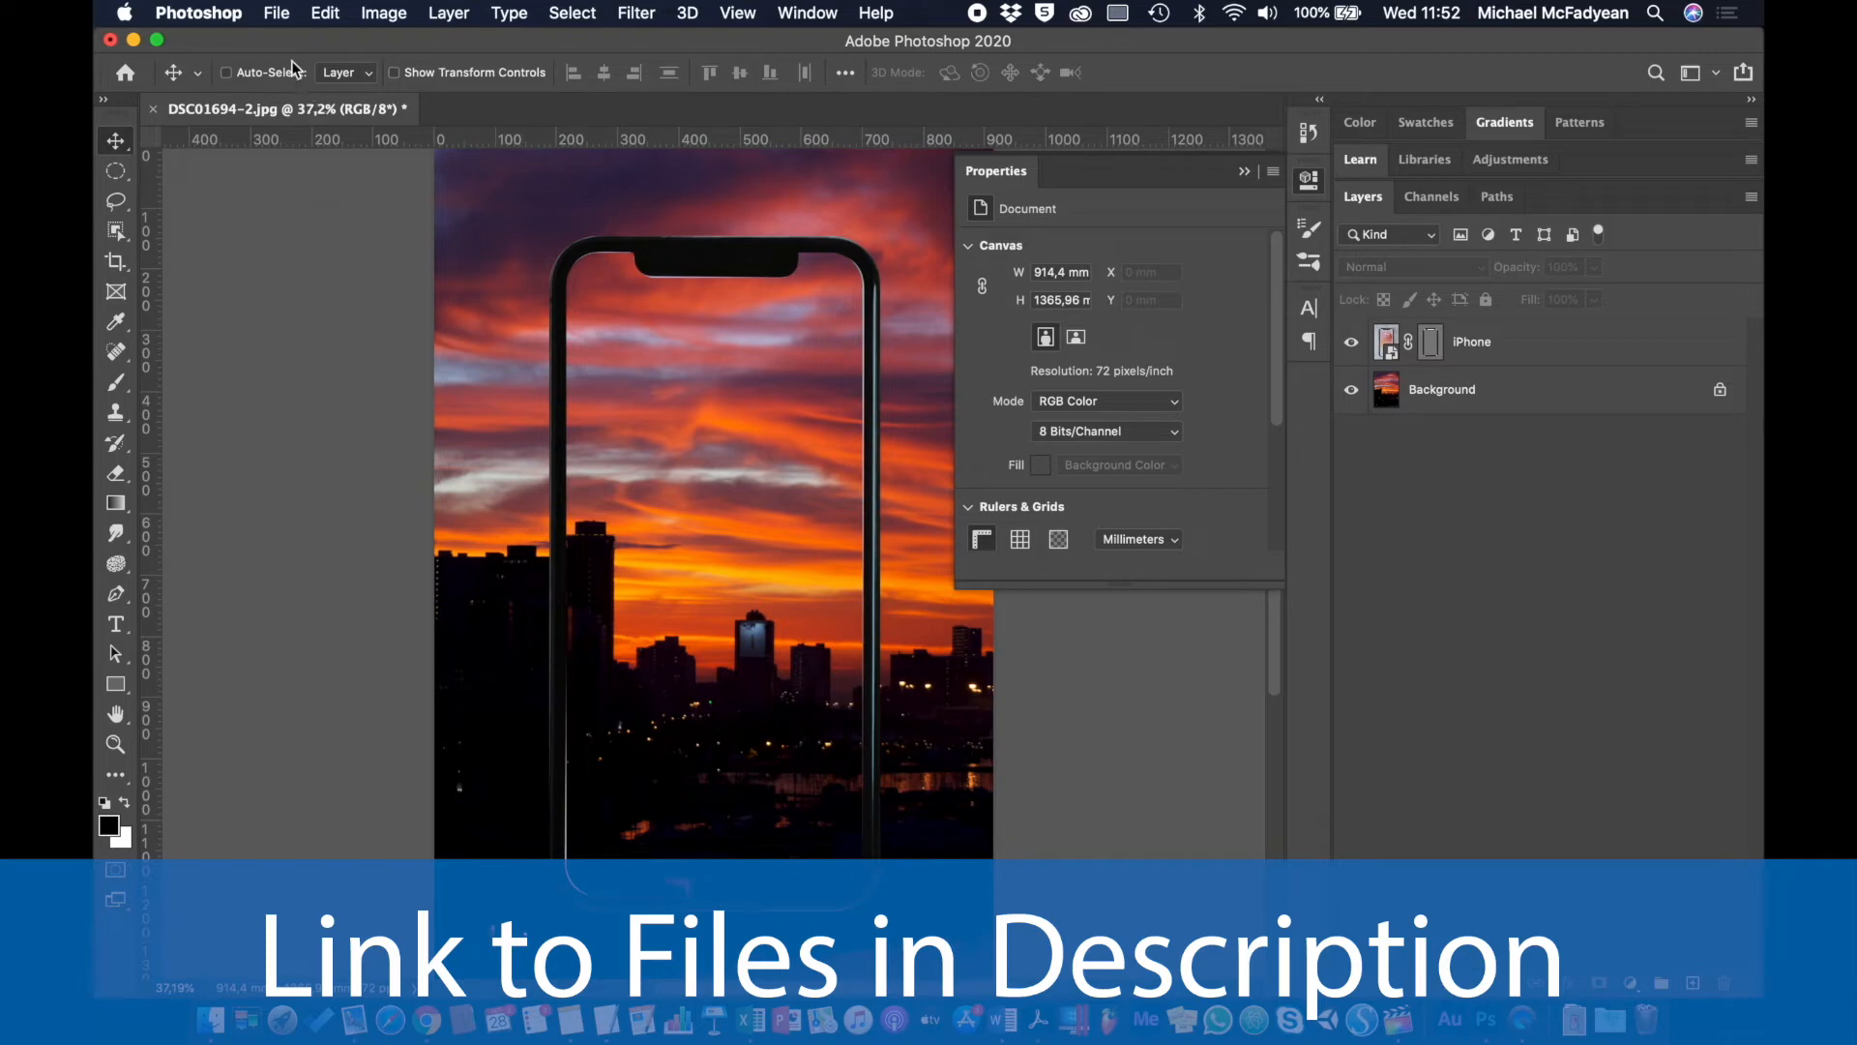
Step: Place the image iPhone Home Screen.jpeg as an embedded object in the document
click(279, 14)
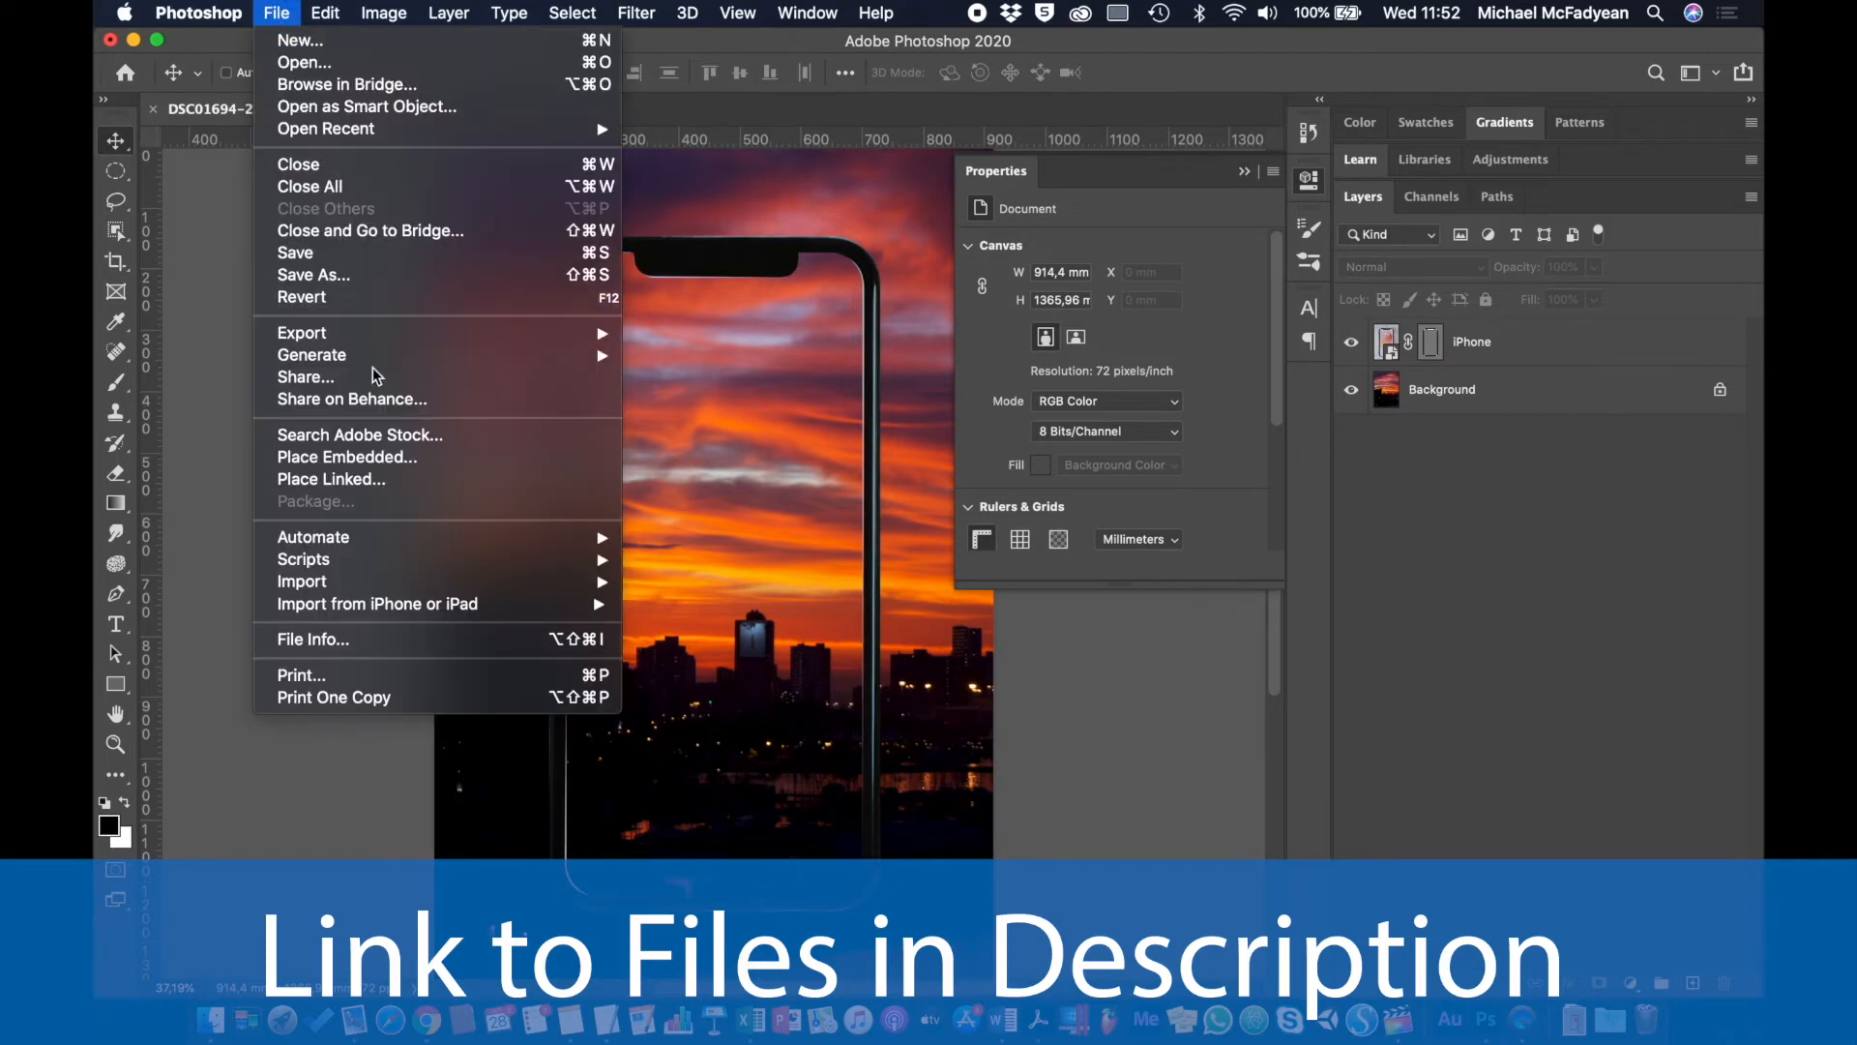
click(386, 458)
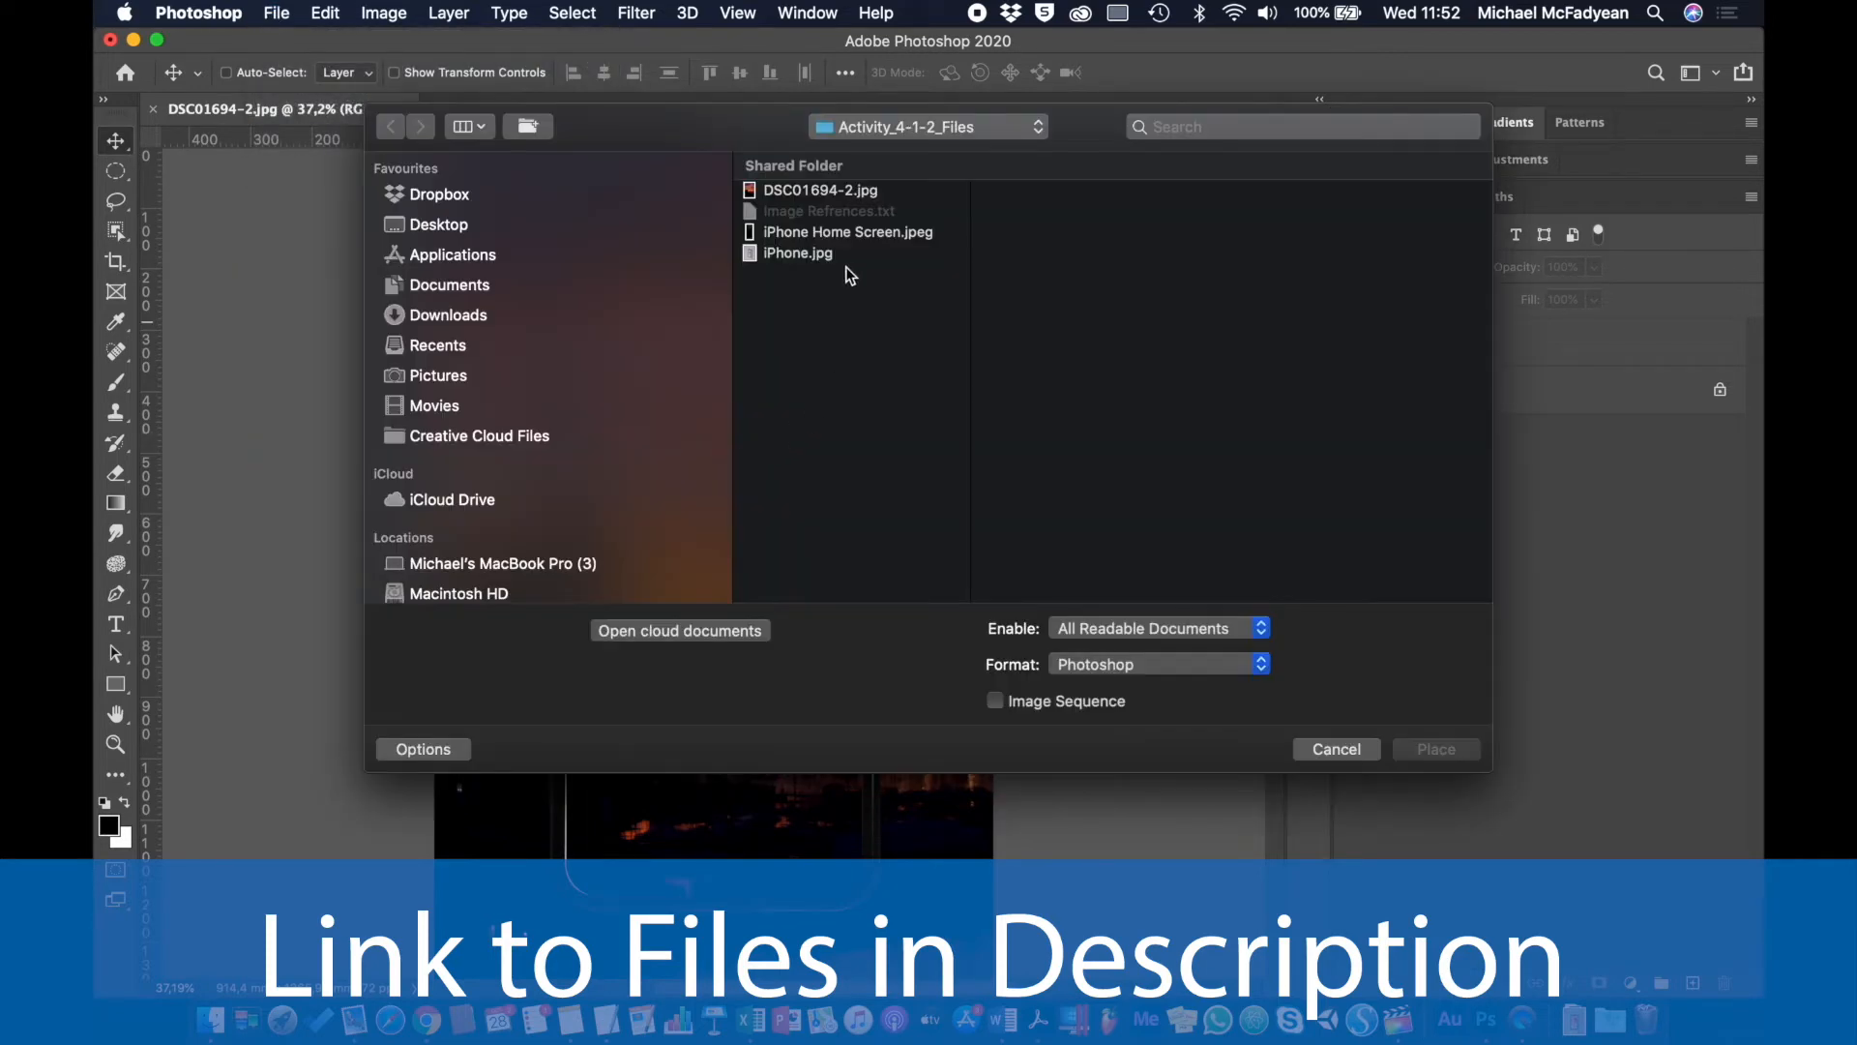
click(834, 240)
click(1436, 749)
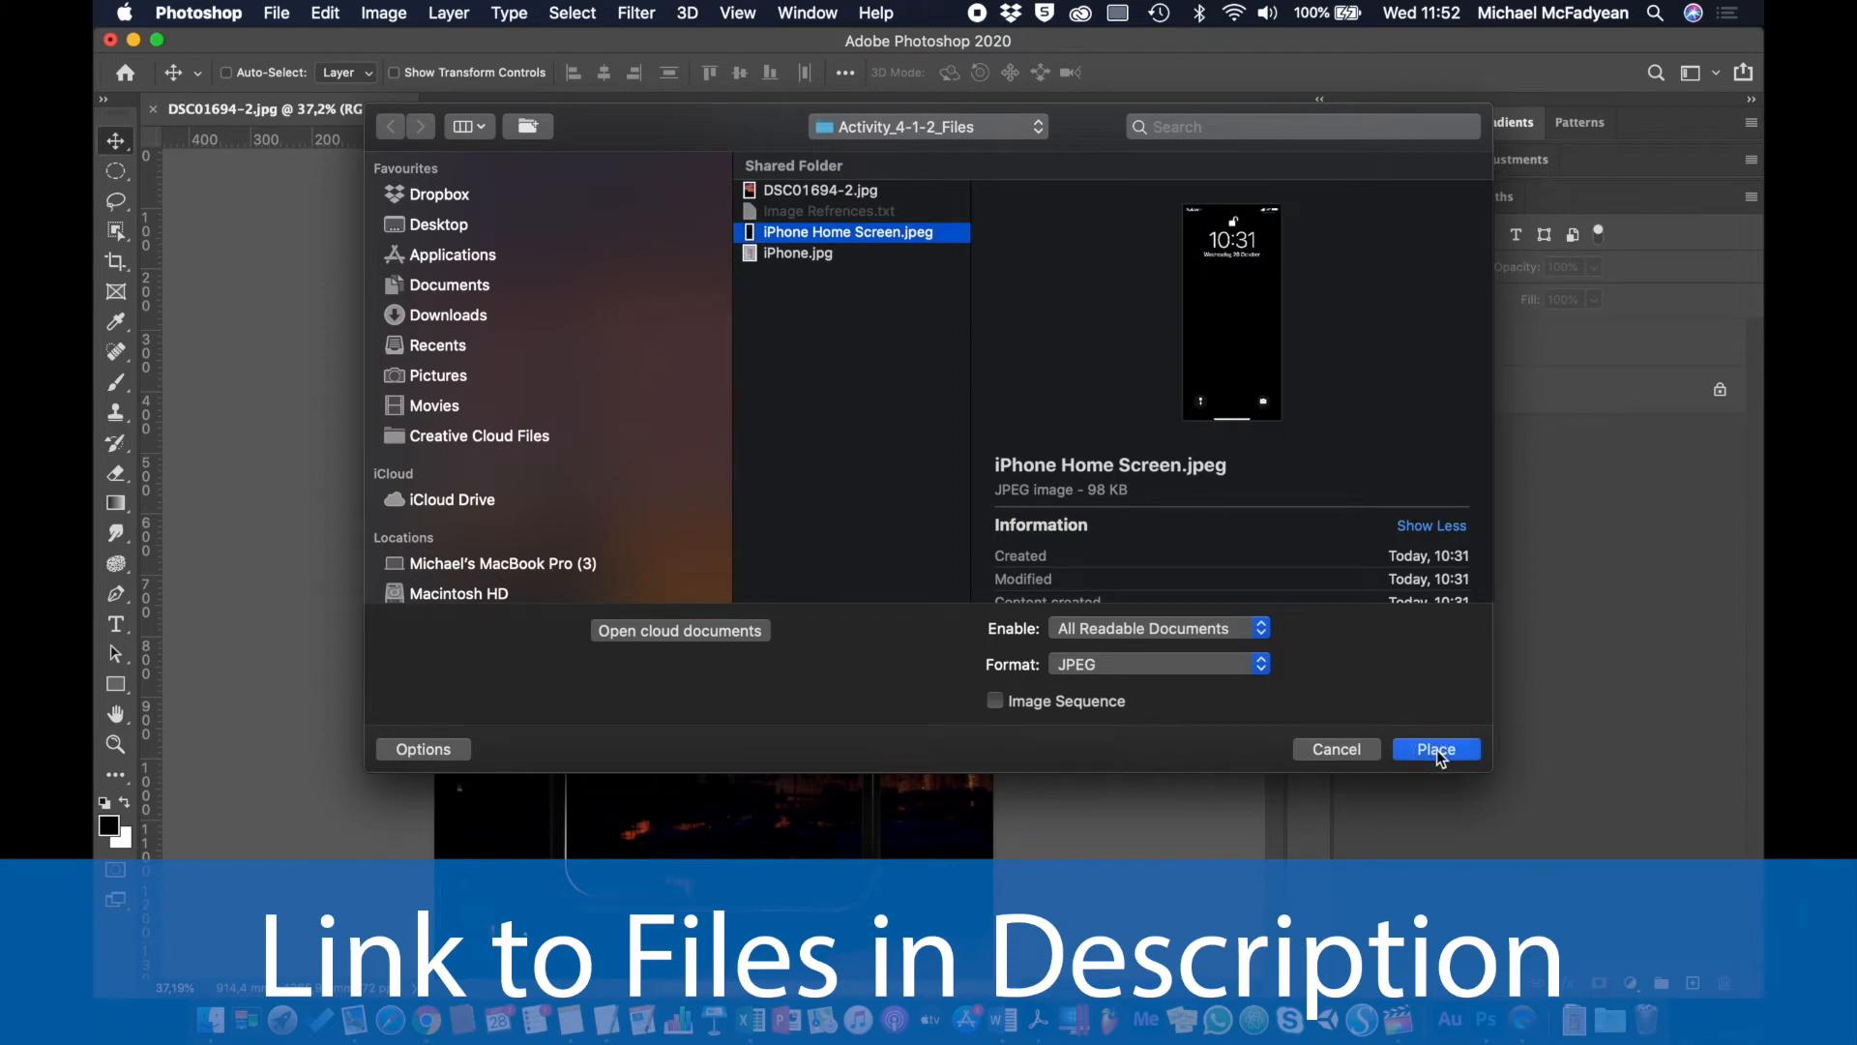
Step: Move the home screen image to the phone screen's upper-left corner and stretch it over the screen, about 482 by 1053 mm
drag(723, 511, 630, 299)
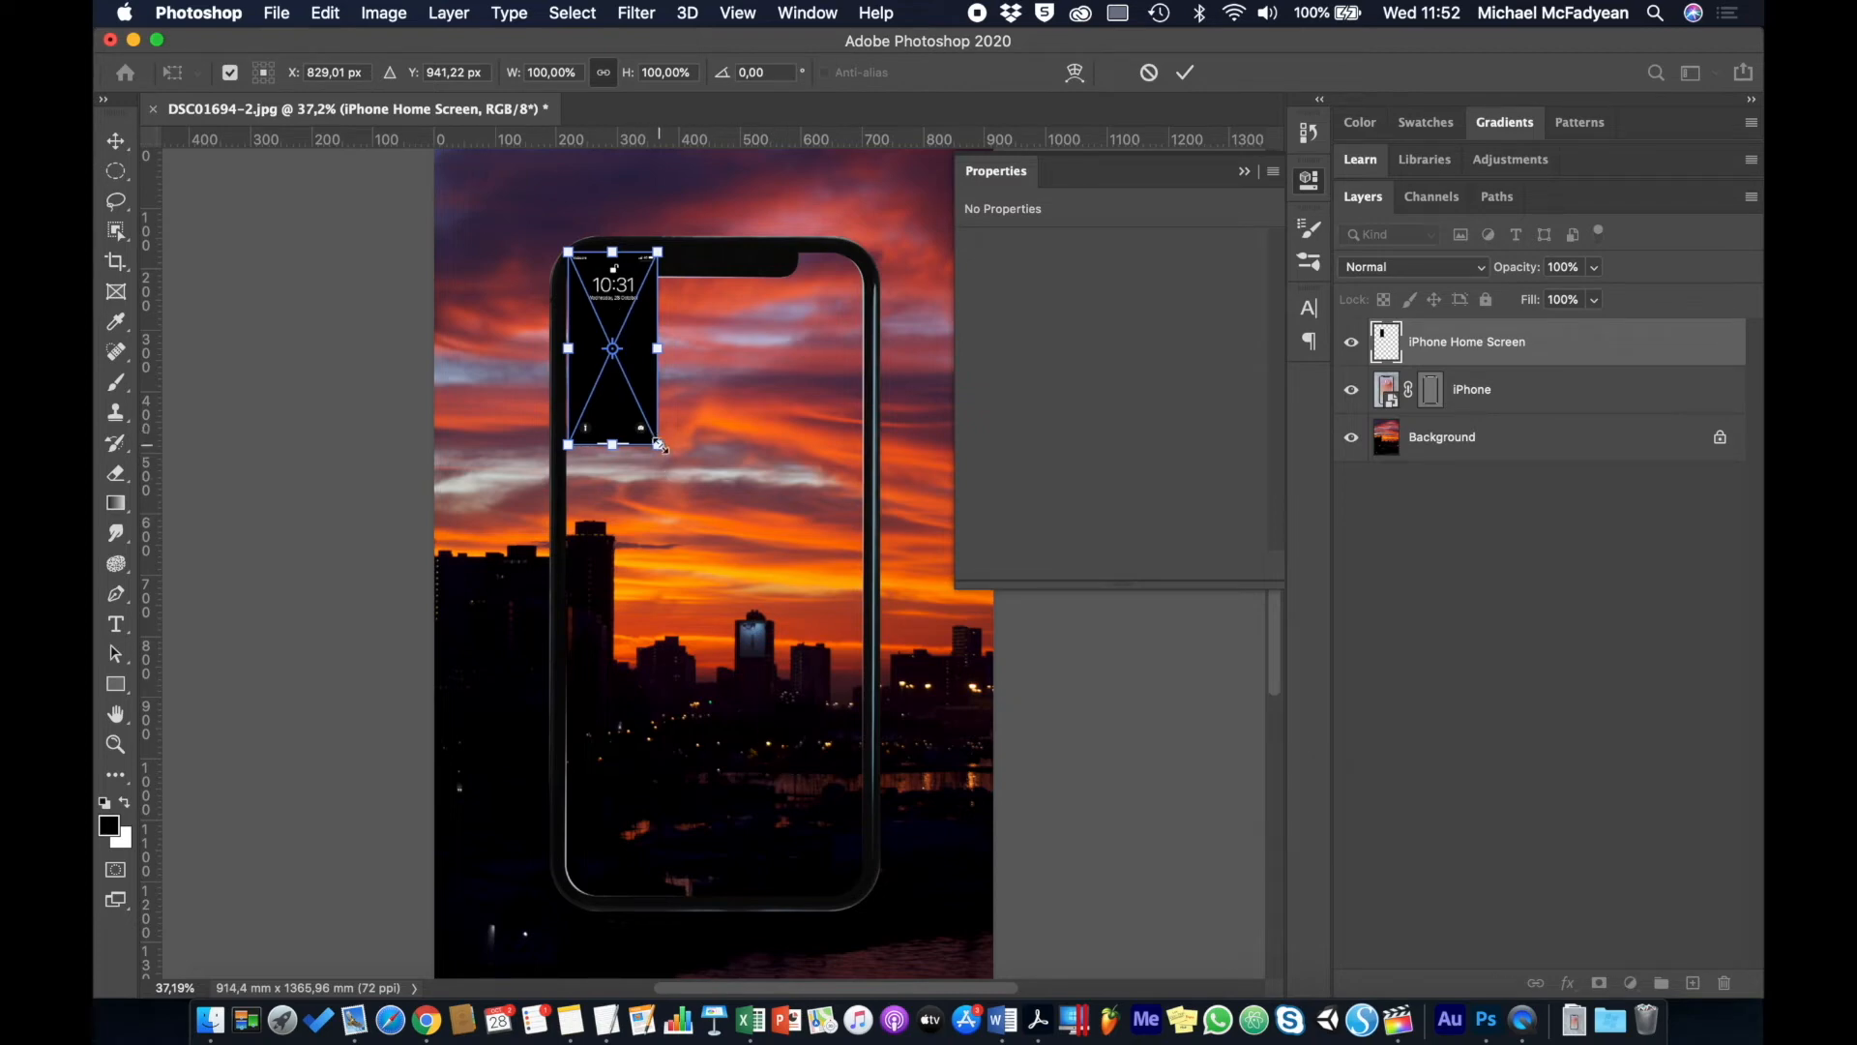
drag(659, 445, 863, 896)
key(Return)
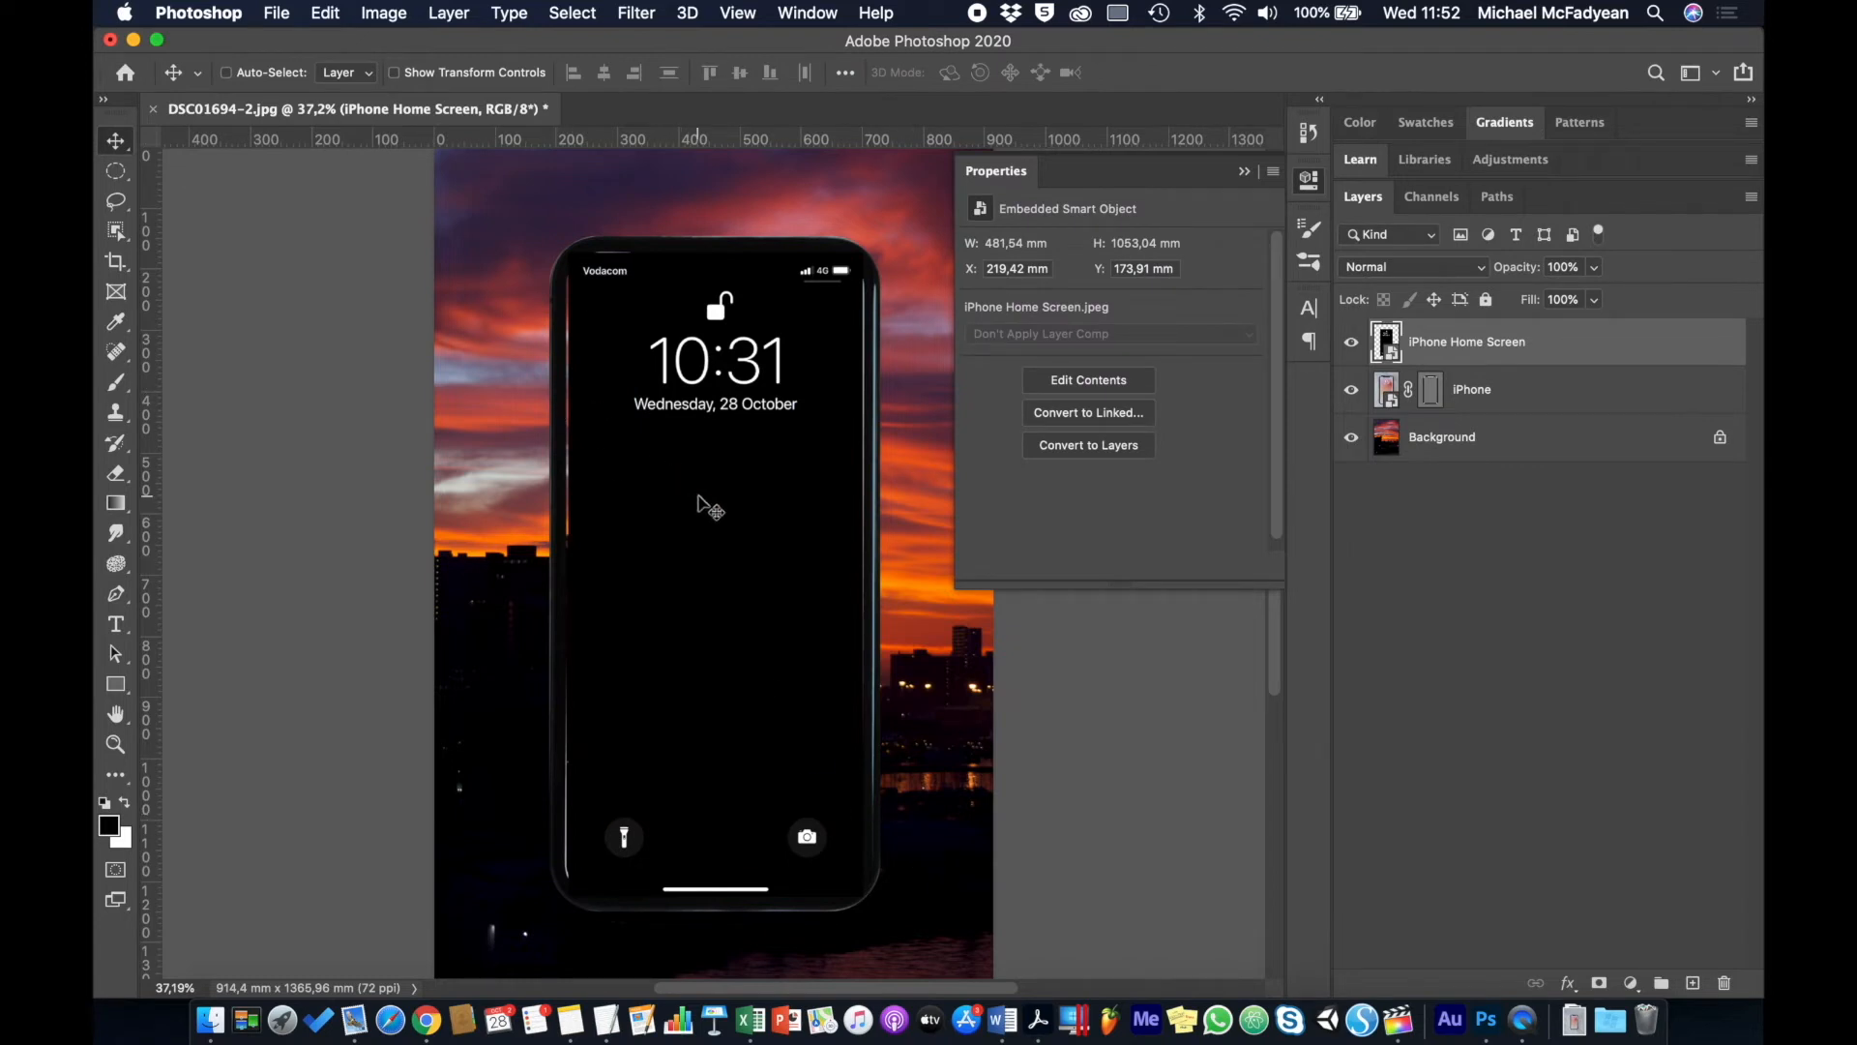
Step: Extend the home screen image's left edge slightly outward to the phone's inner frame, for a width of about 486 mm
key(super+t)
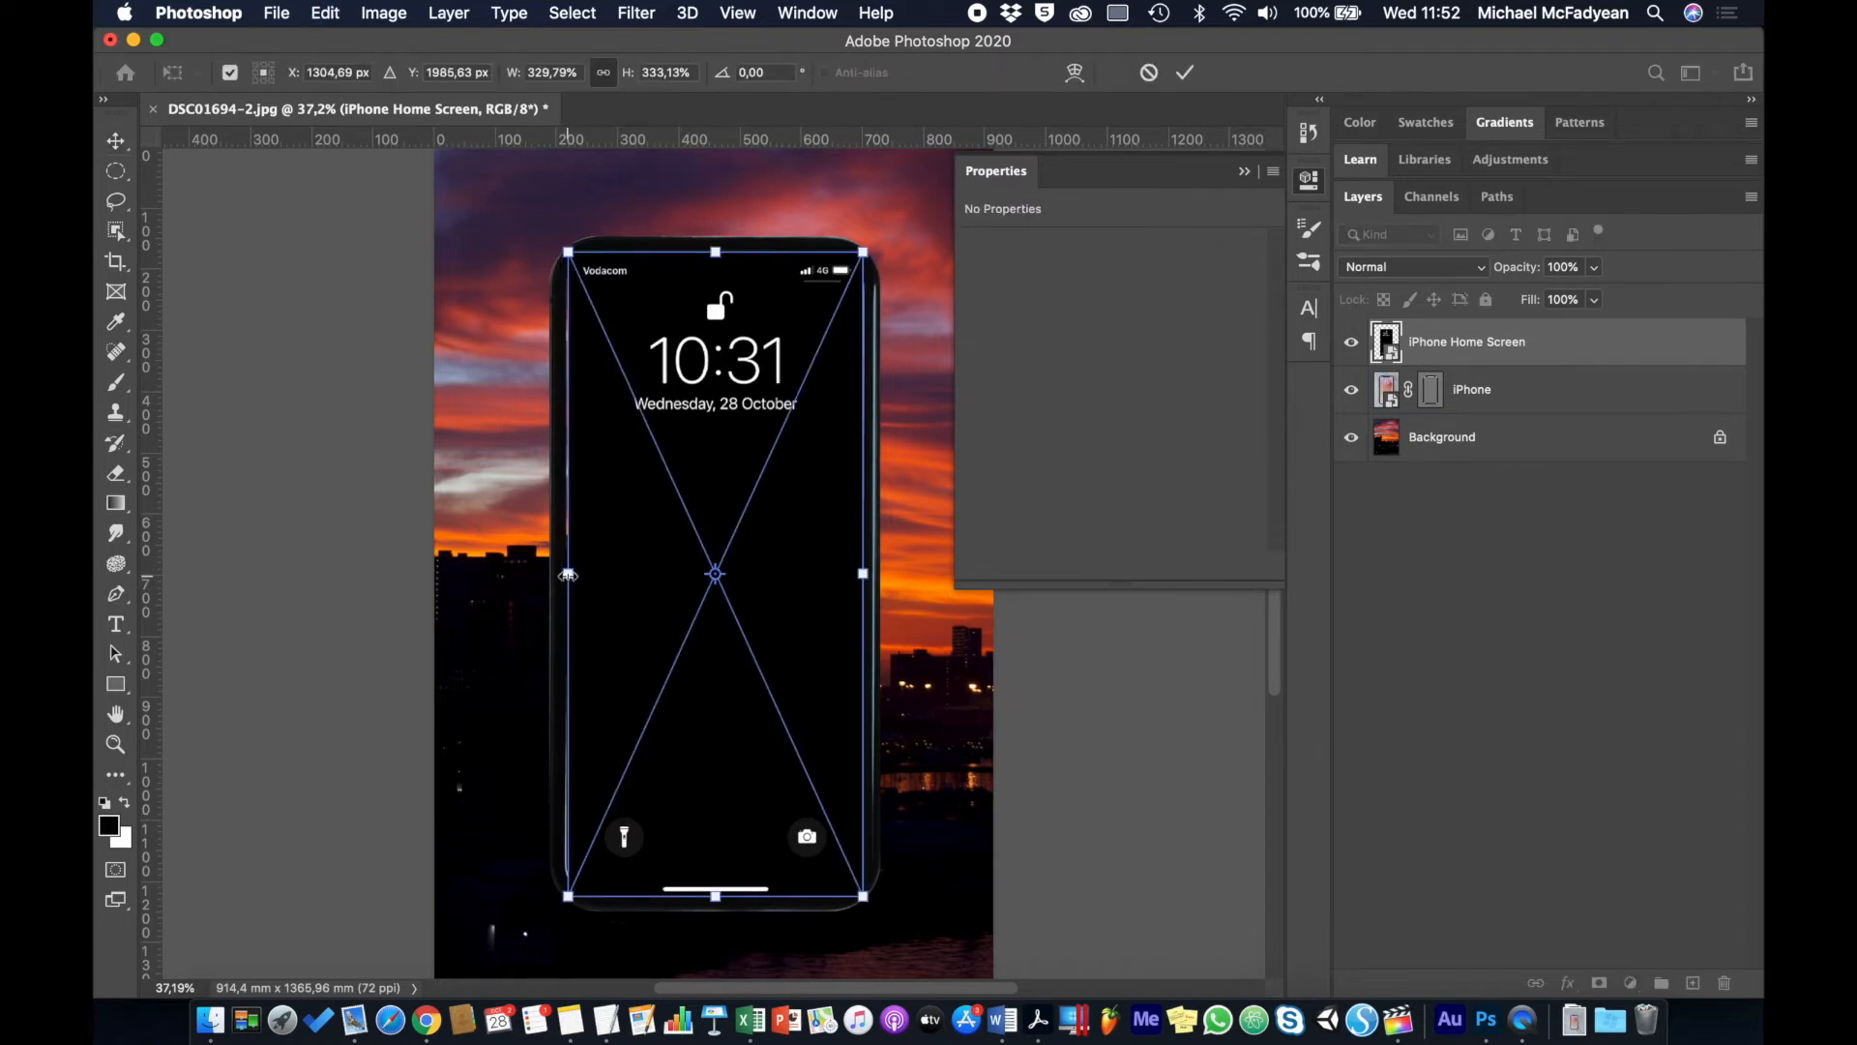
drag(567, 575, 566, 576)
key(Return)
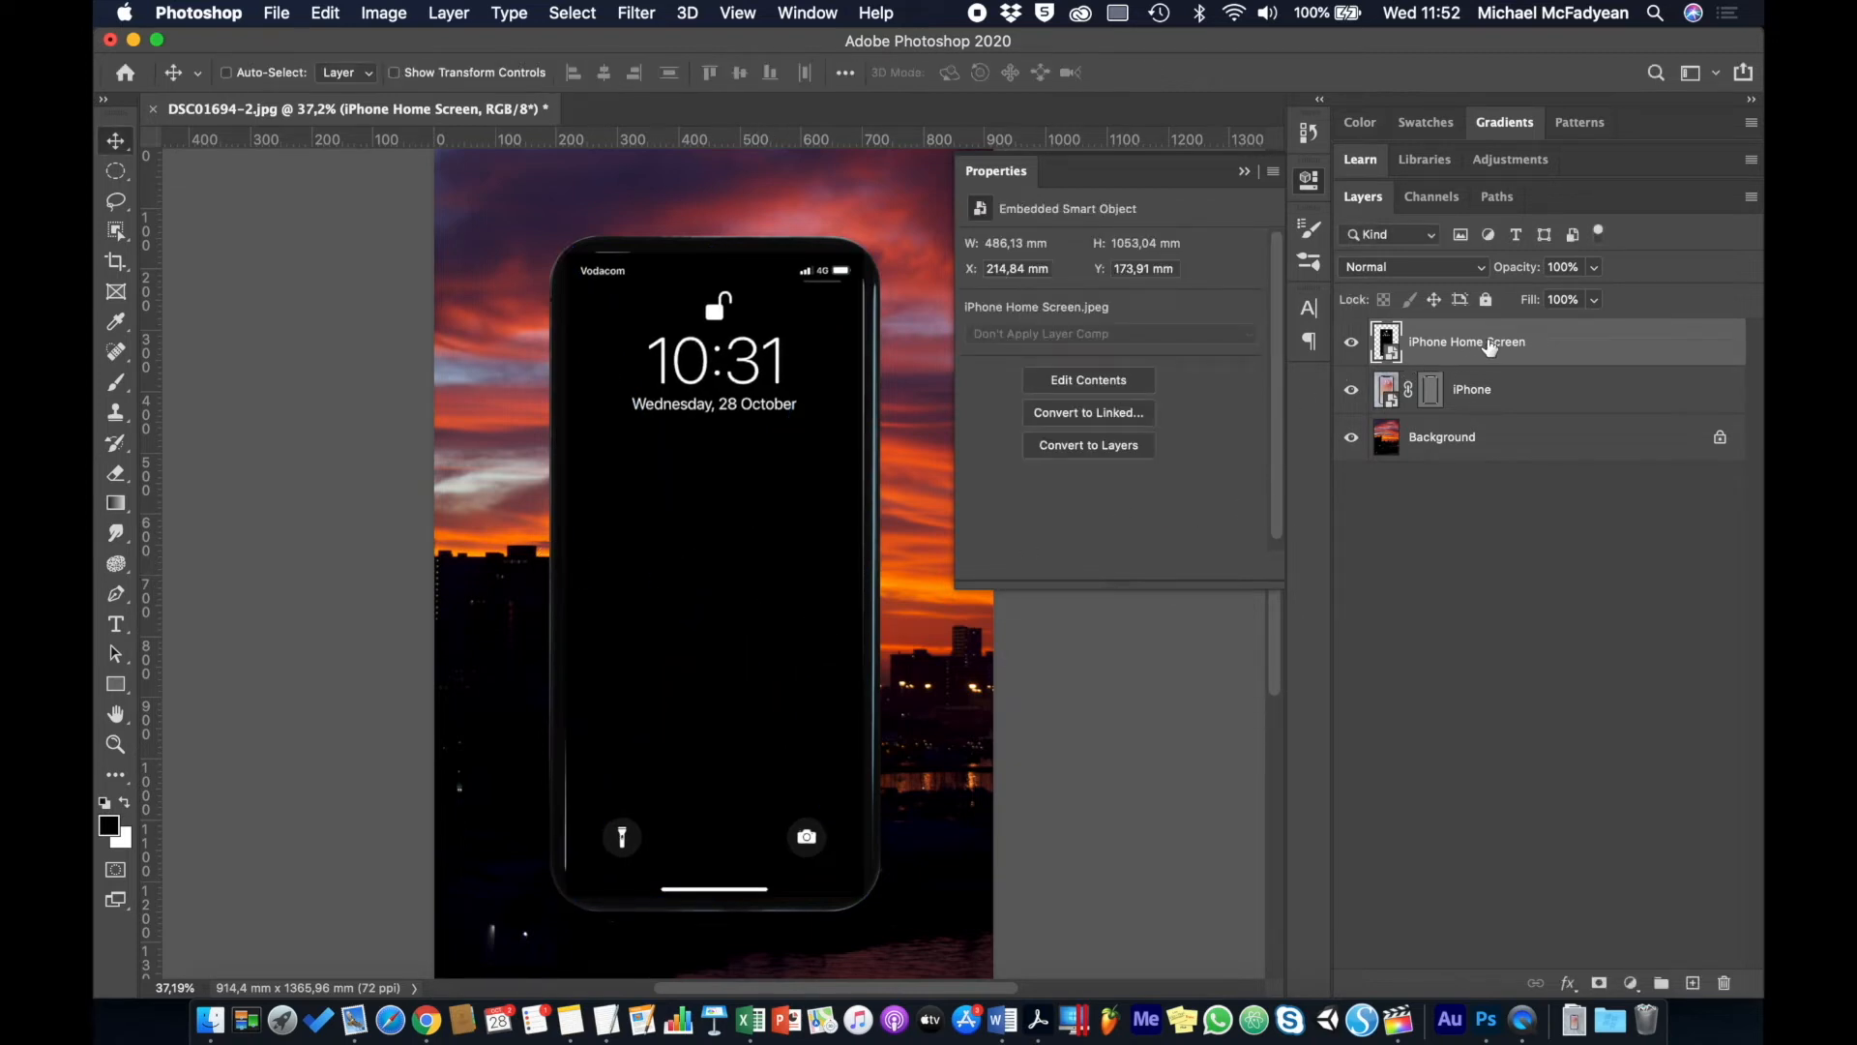
Step: Move the iPhone Home Screen layer below the iPhone layer, set its blend mode to Screen, and deselect it
drag(1487, 346, 1482, 397)
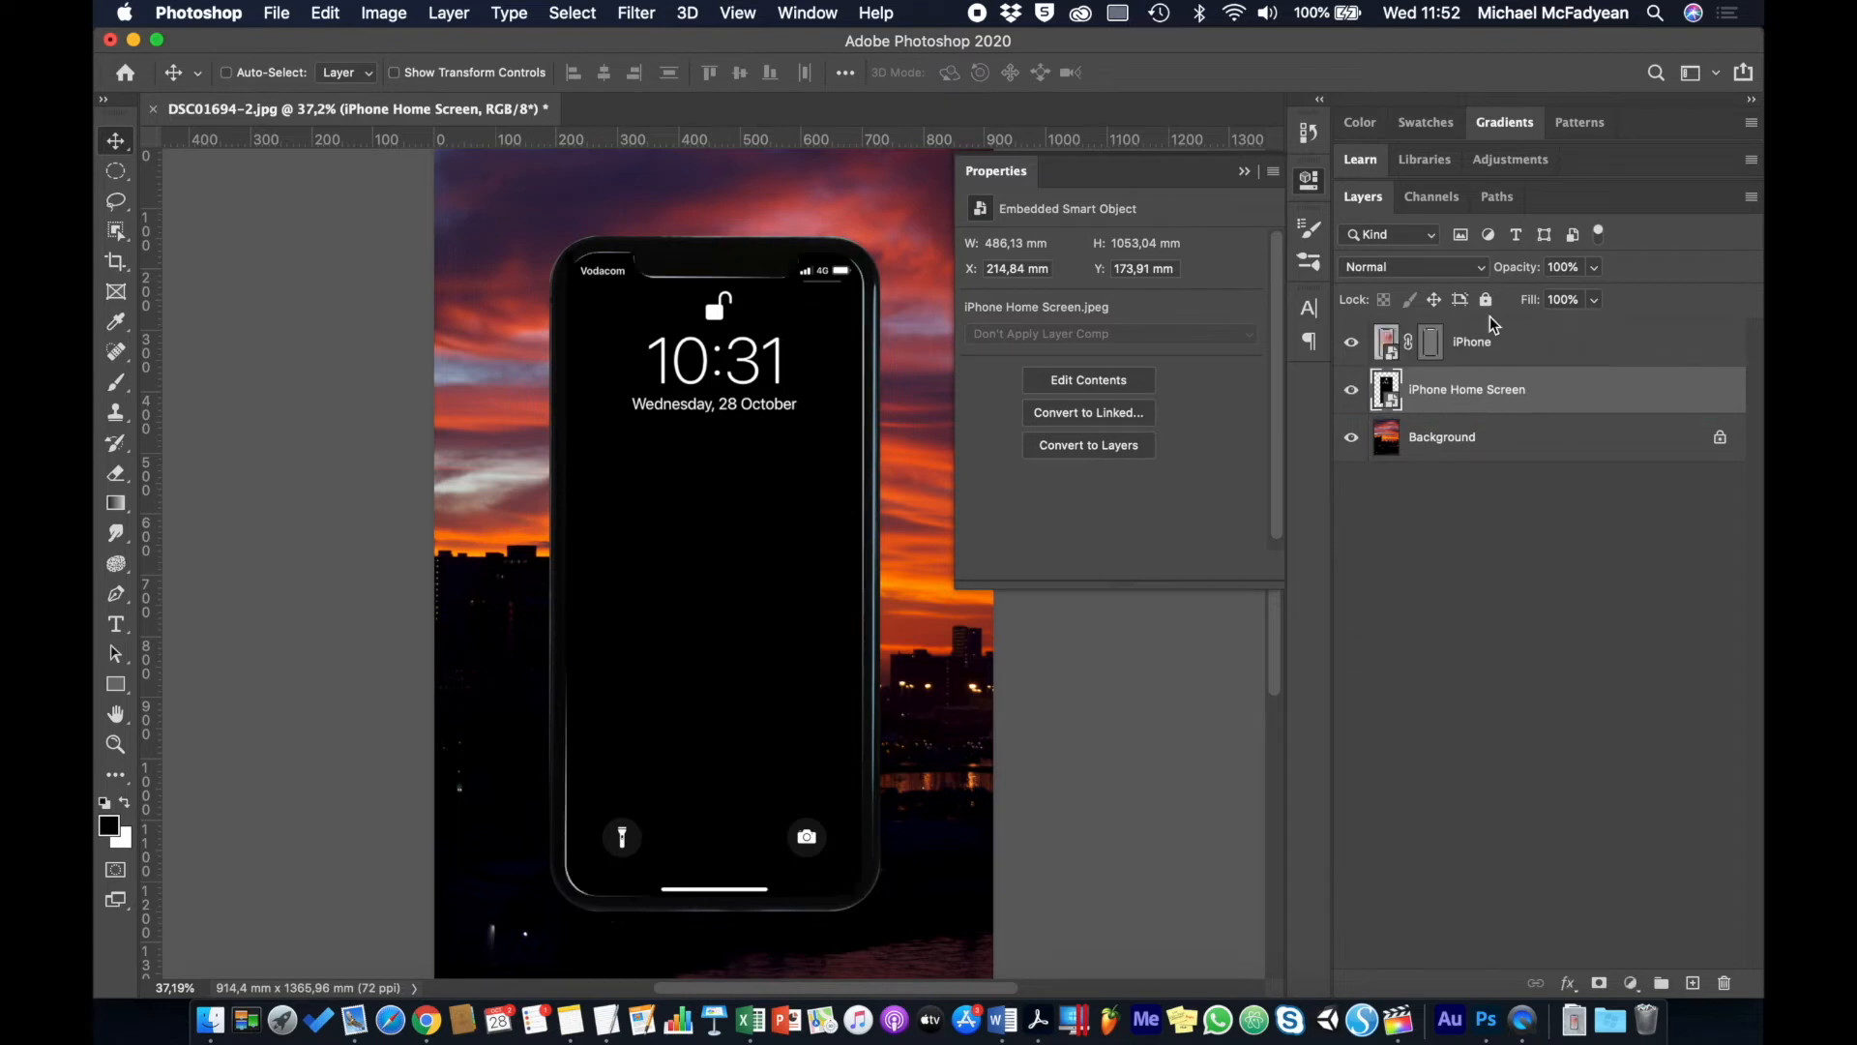
click(1482, 271)
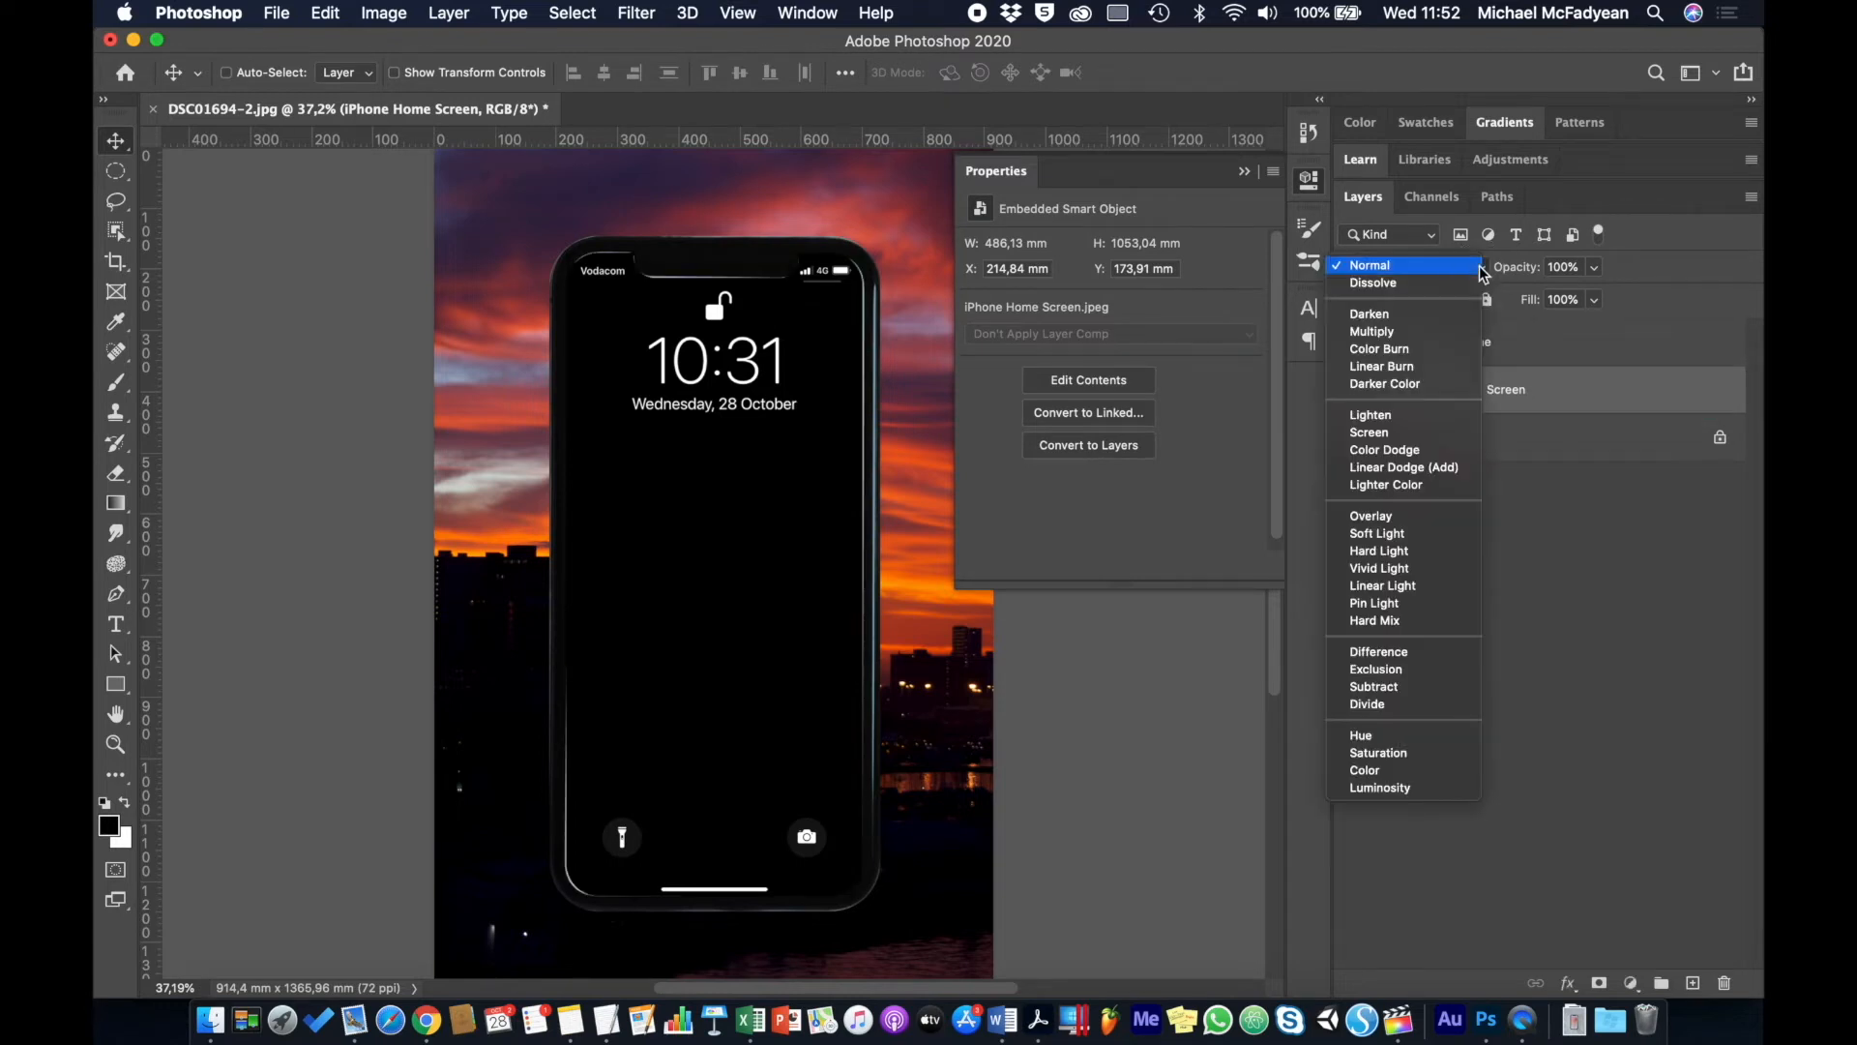
click(1410, 427)
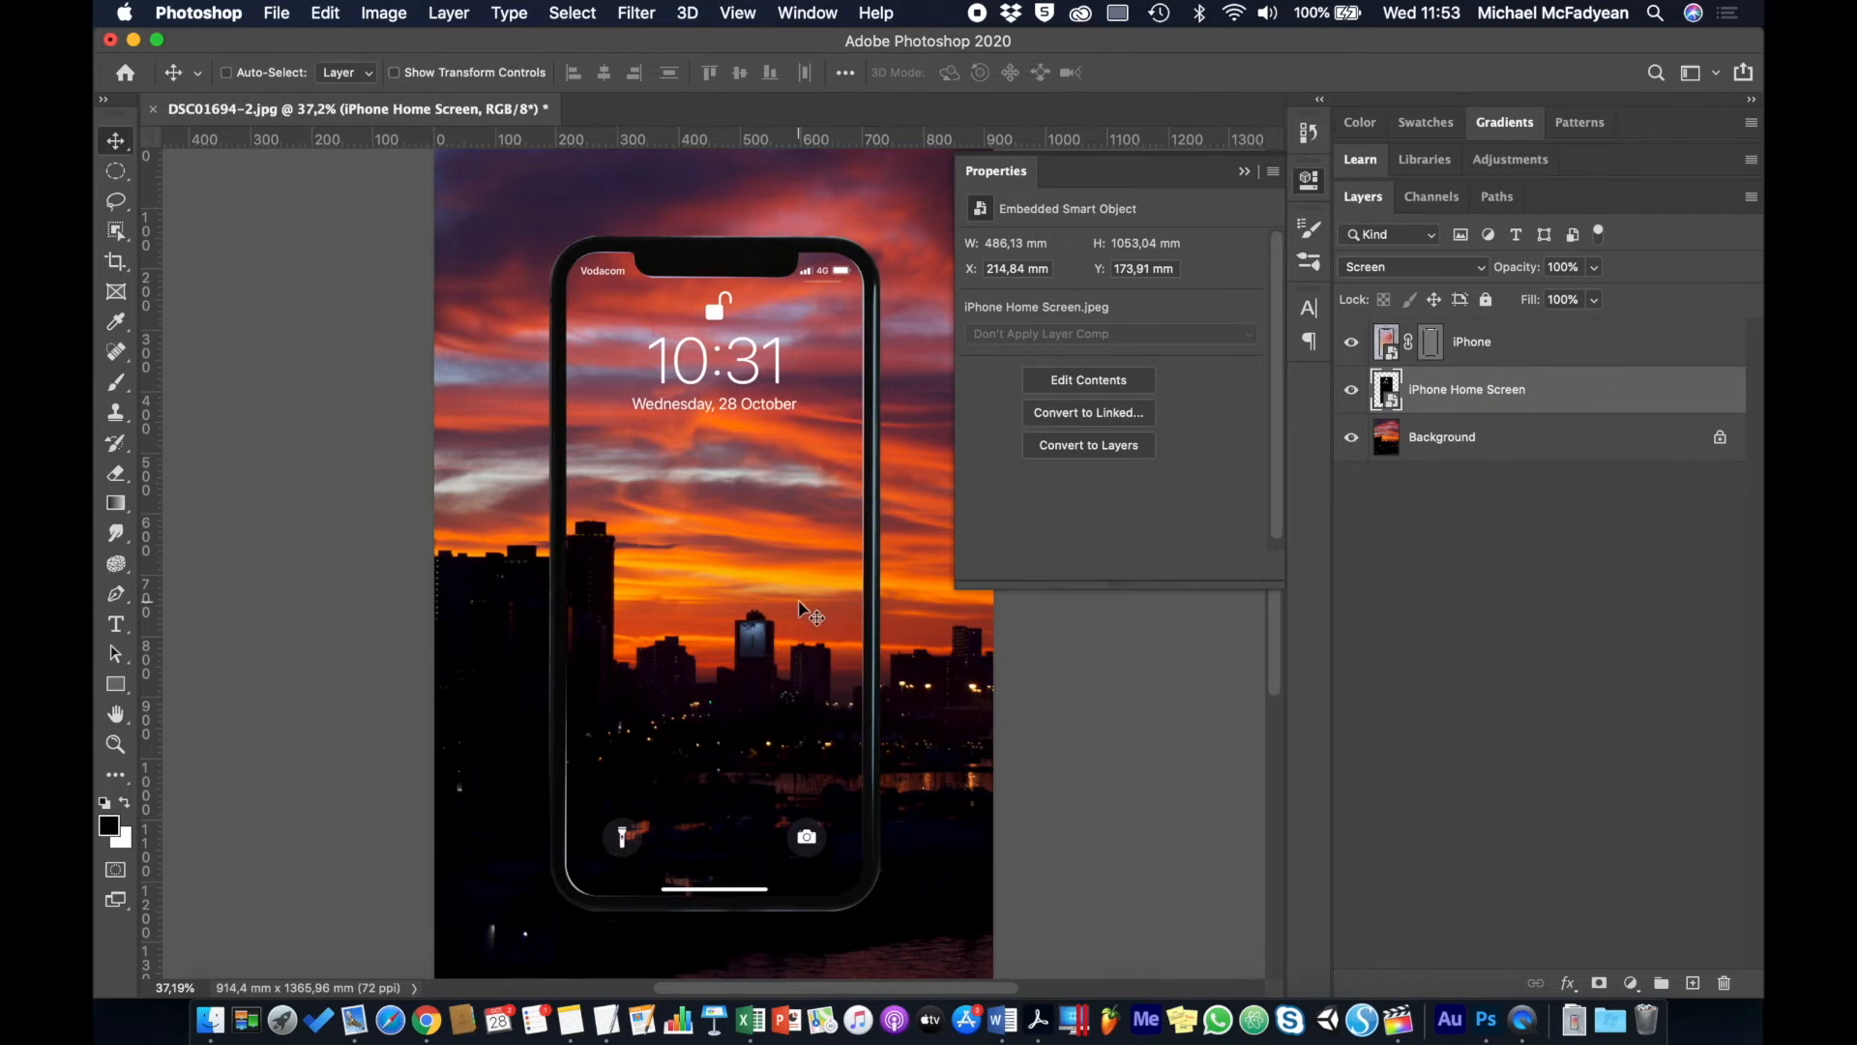
click(1451, 539)
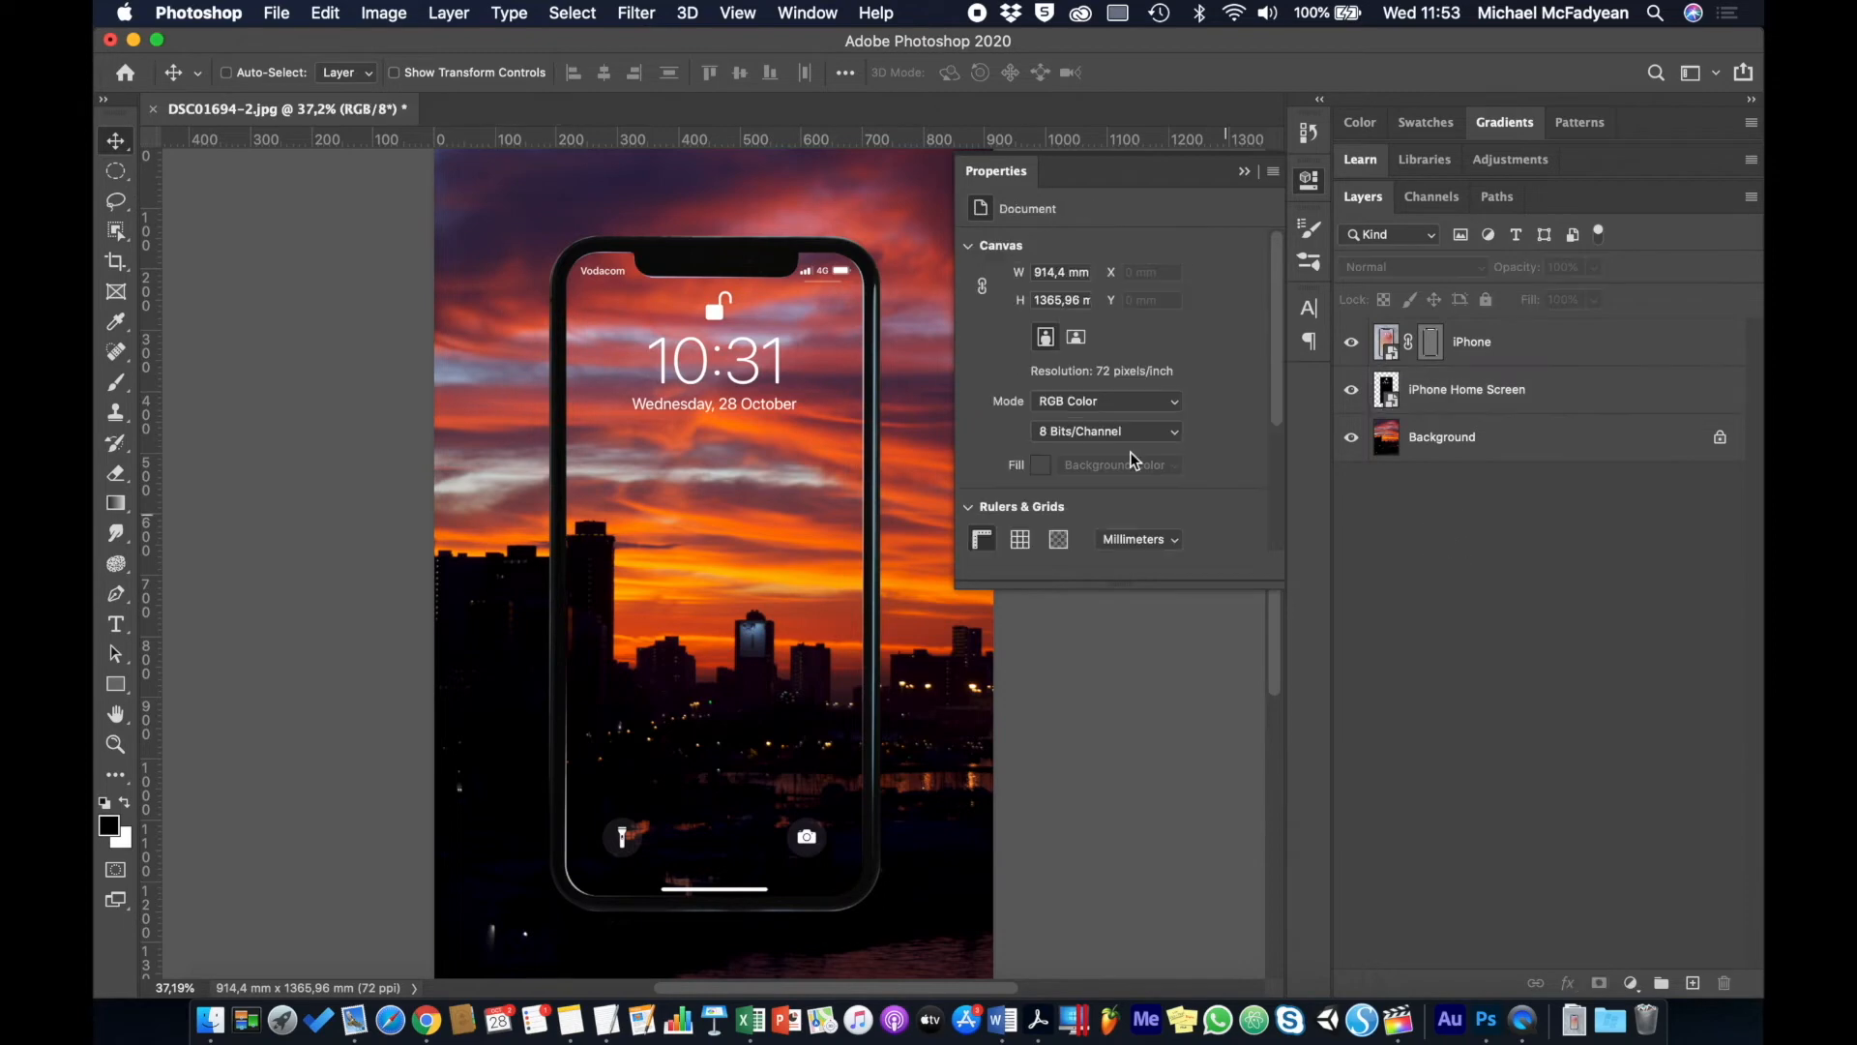
Step: Place Model 1.jpg from the Activity_3-9-1_Files folder as an embedded image at its default size above the other layers
click(276, 13)
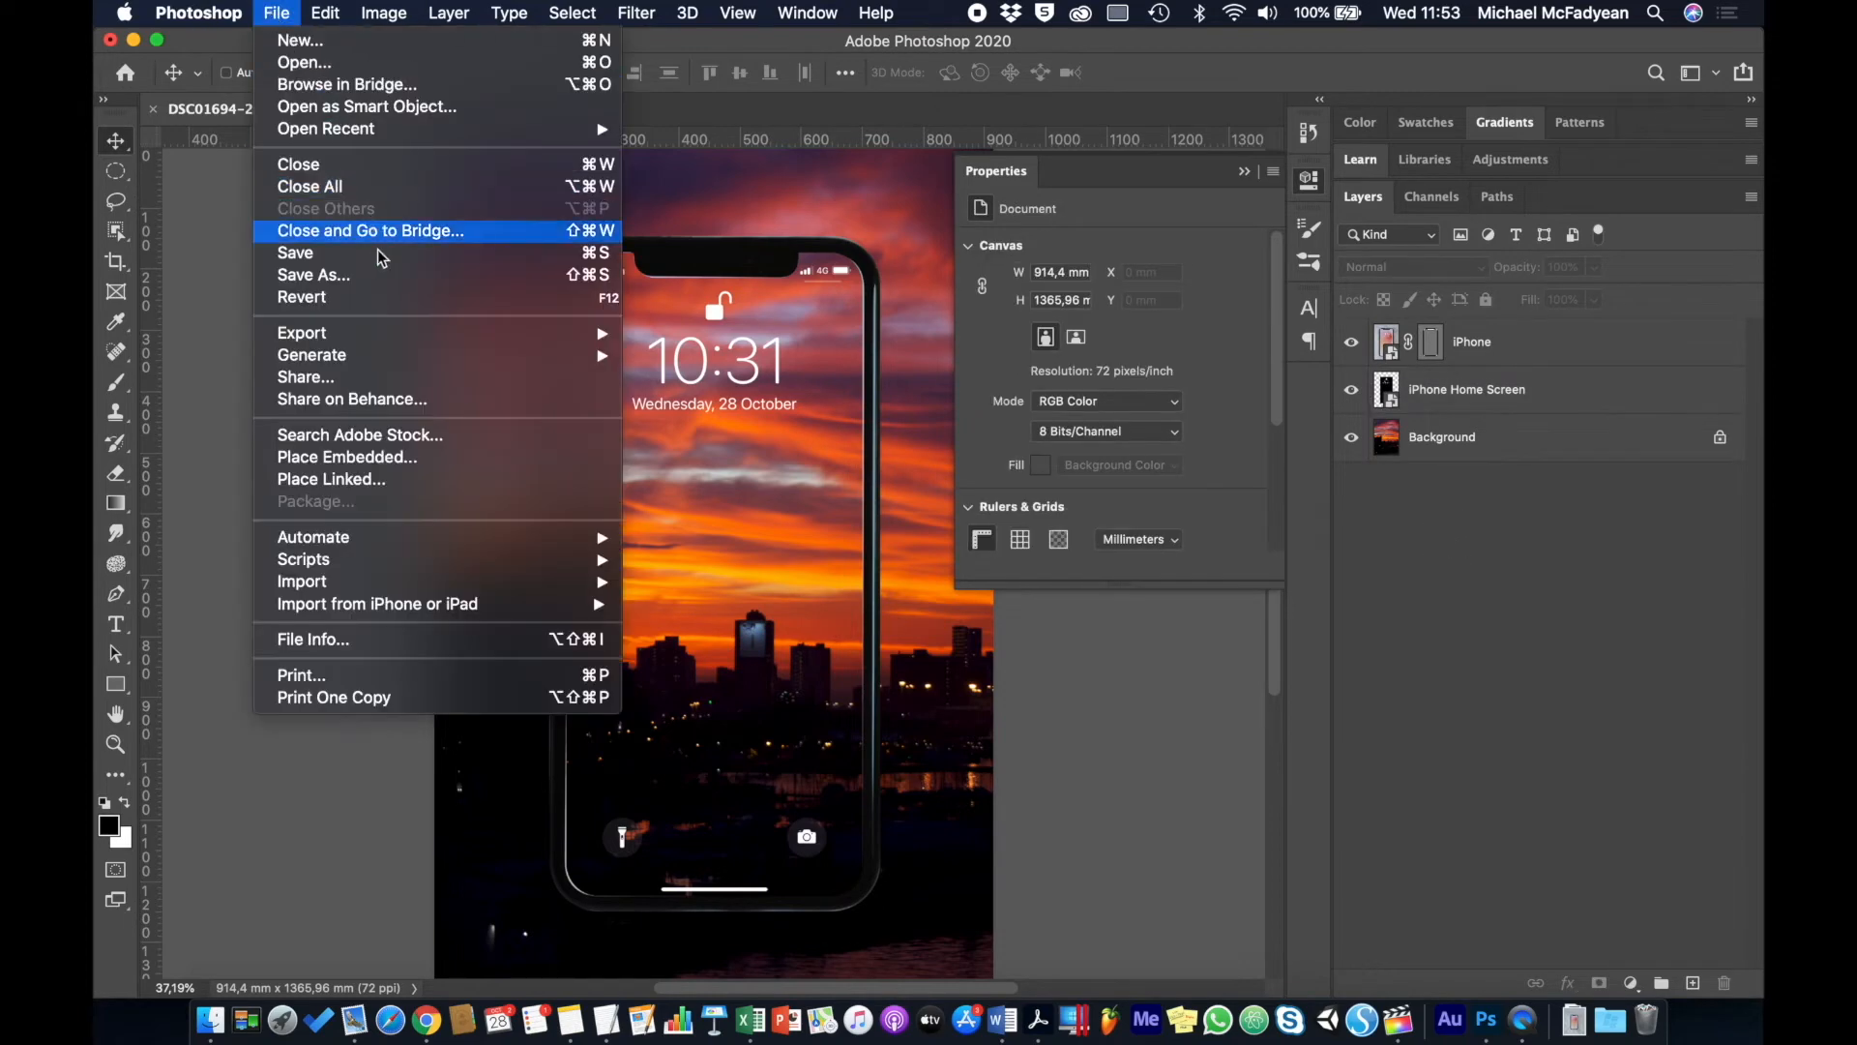
click(418, 457)
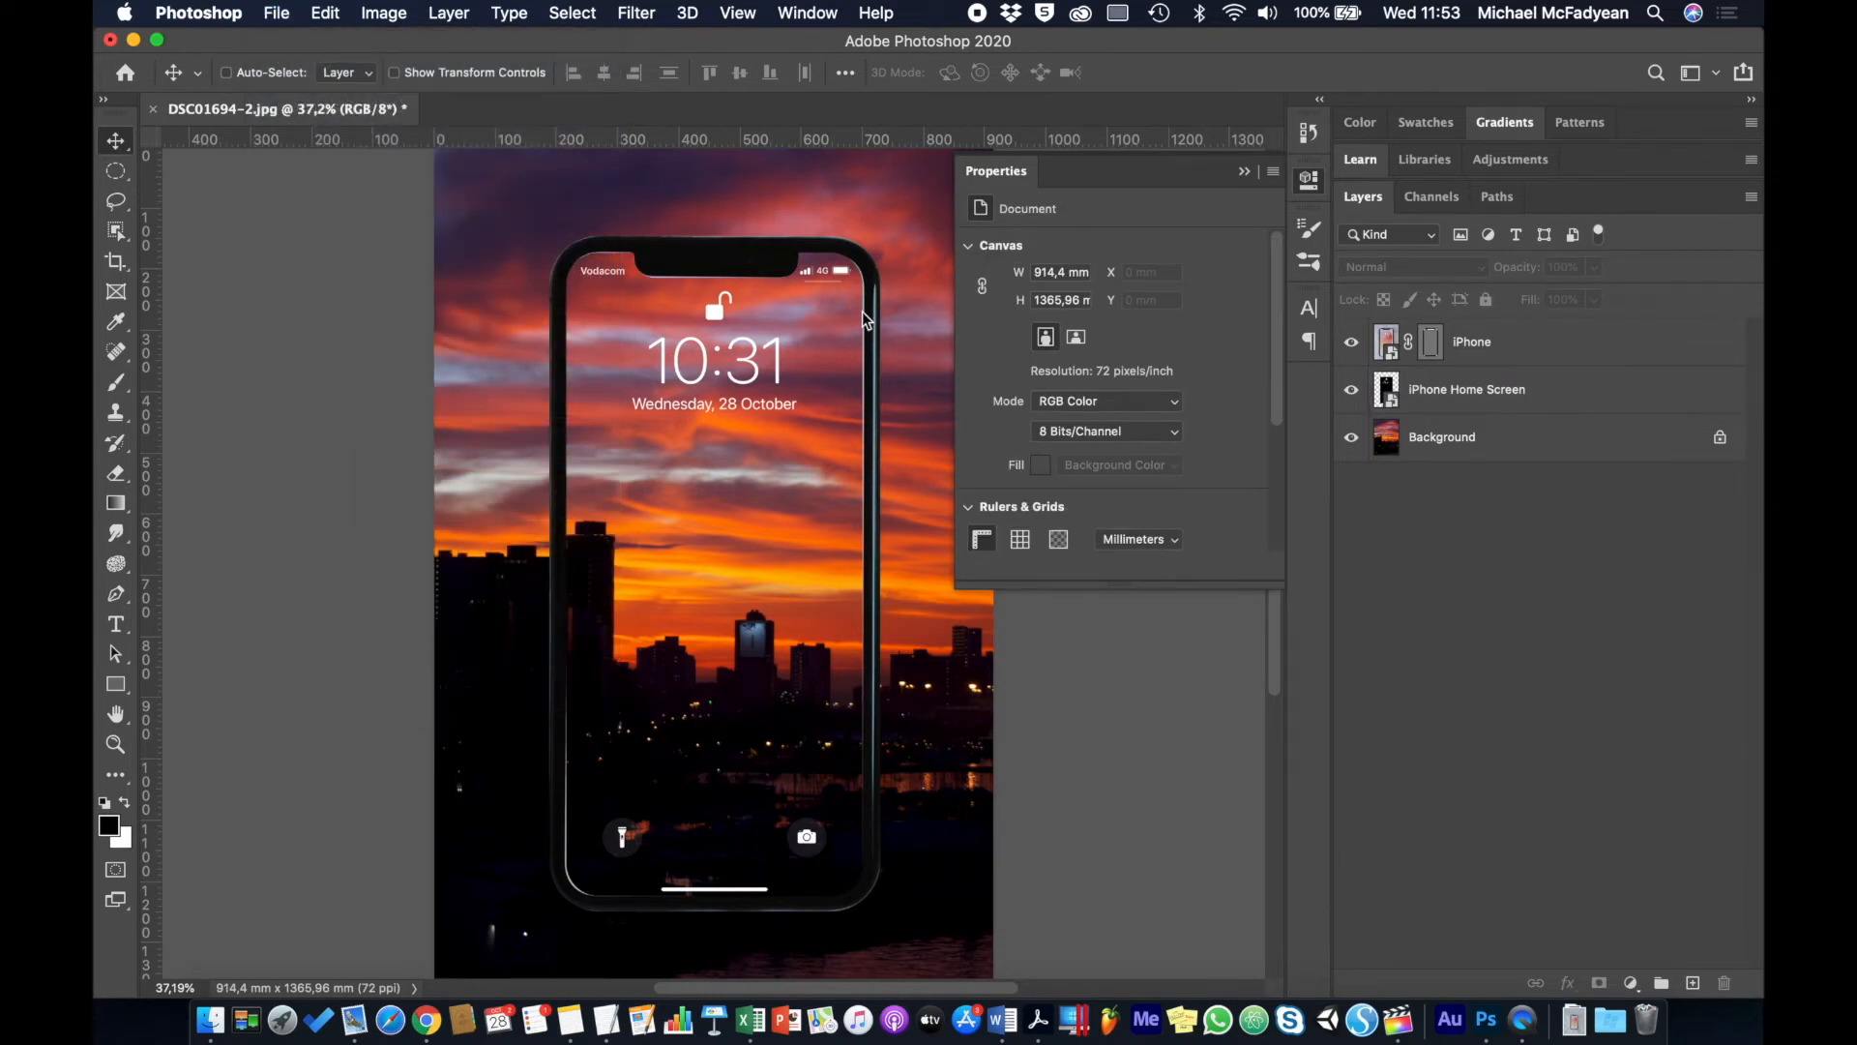
click(972, 127)
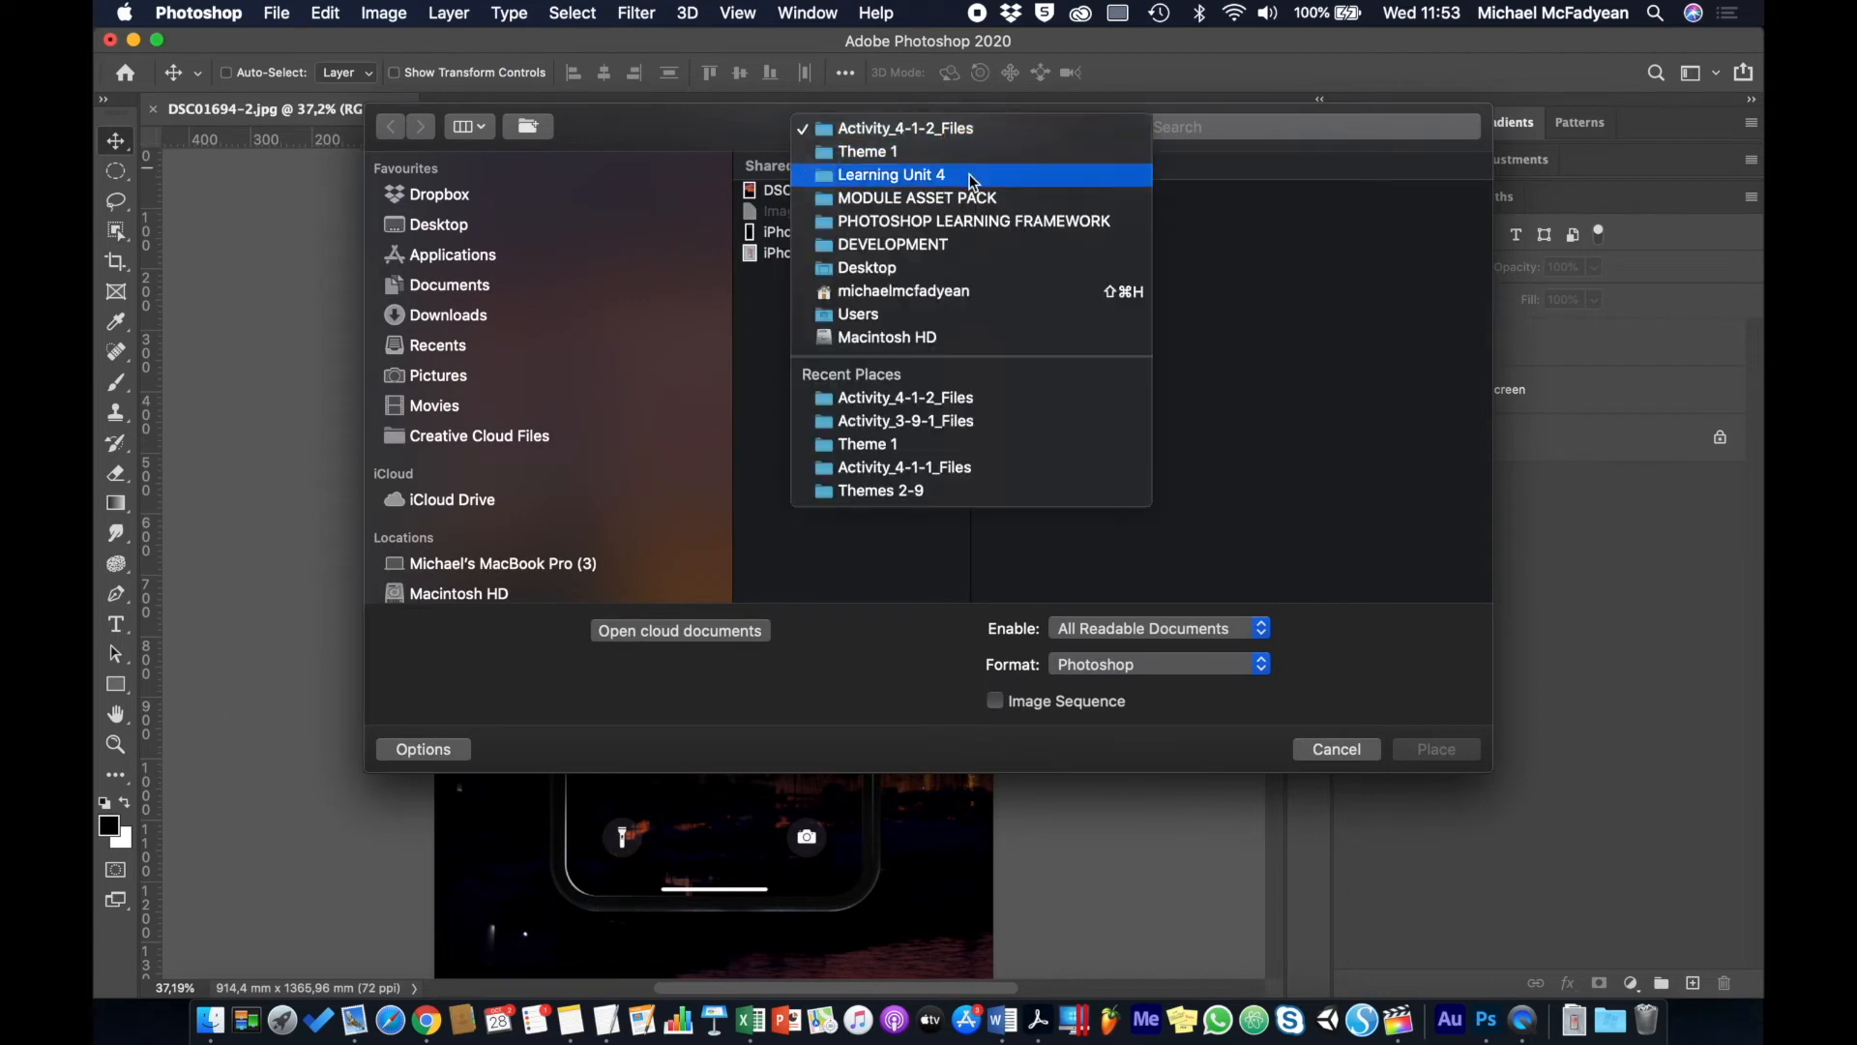
click(909, 421)
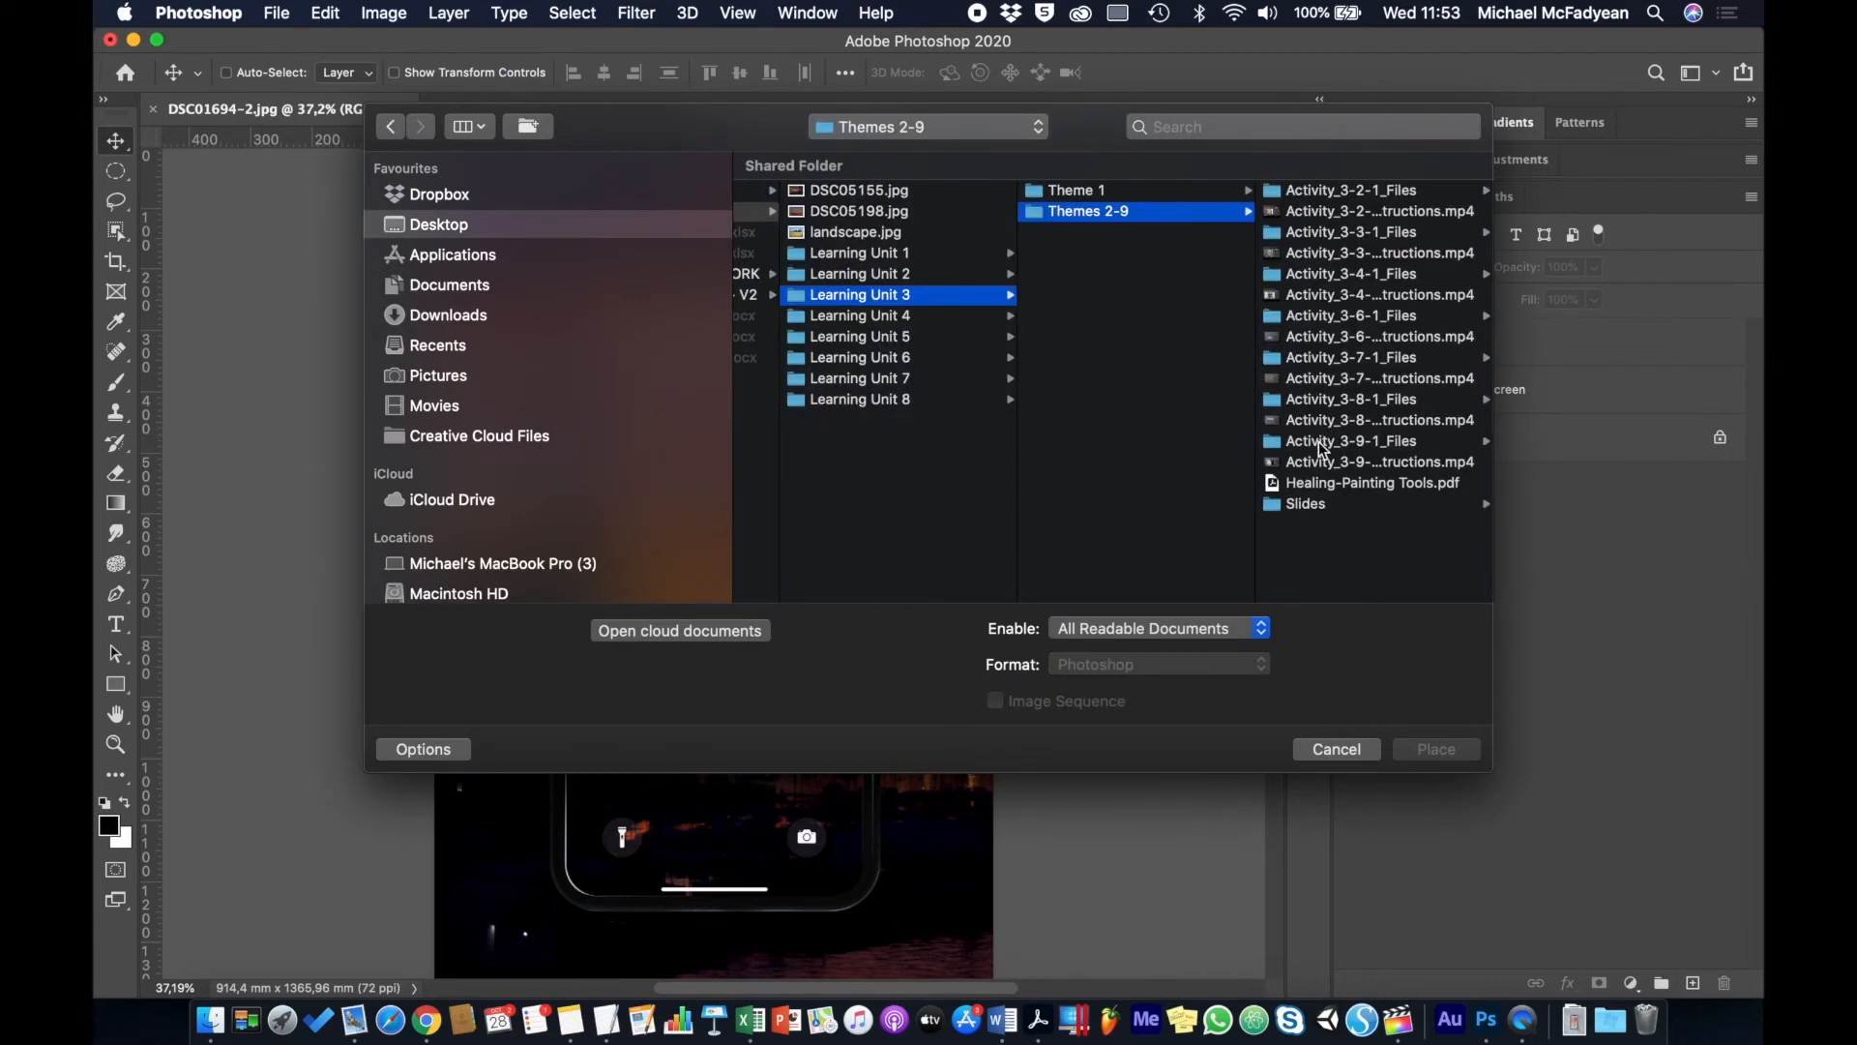
click(1313, 234)
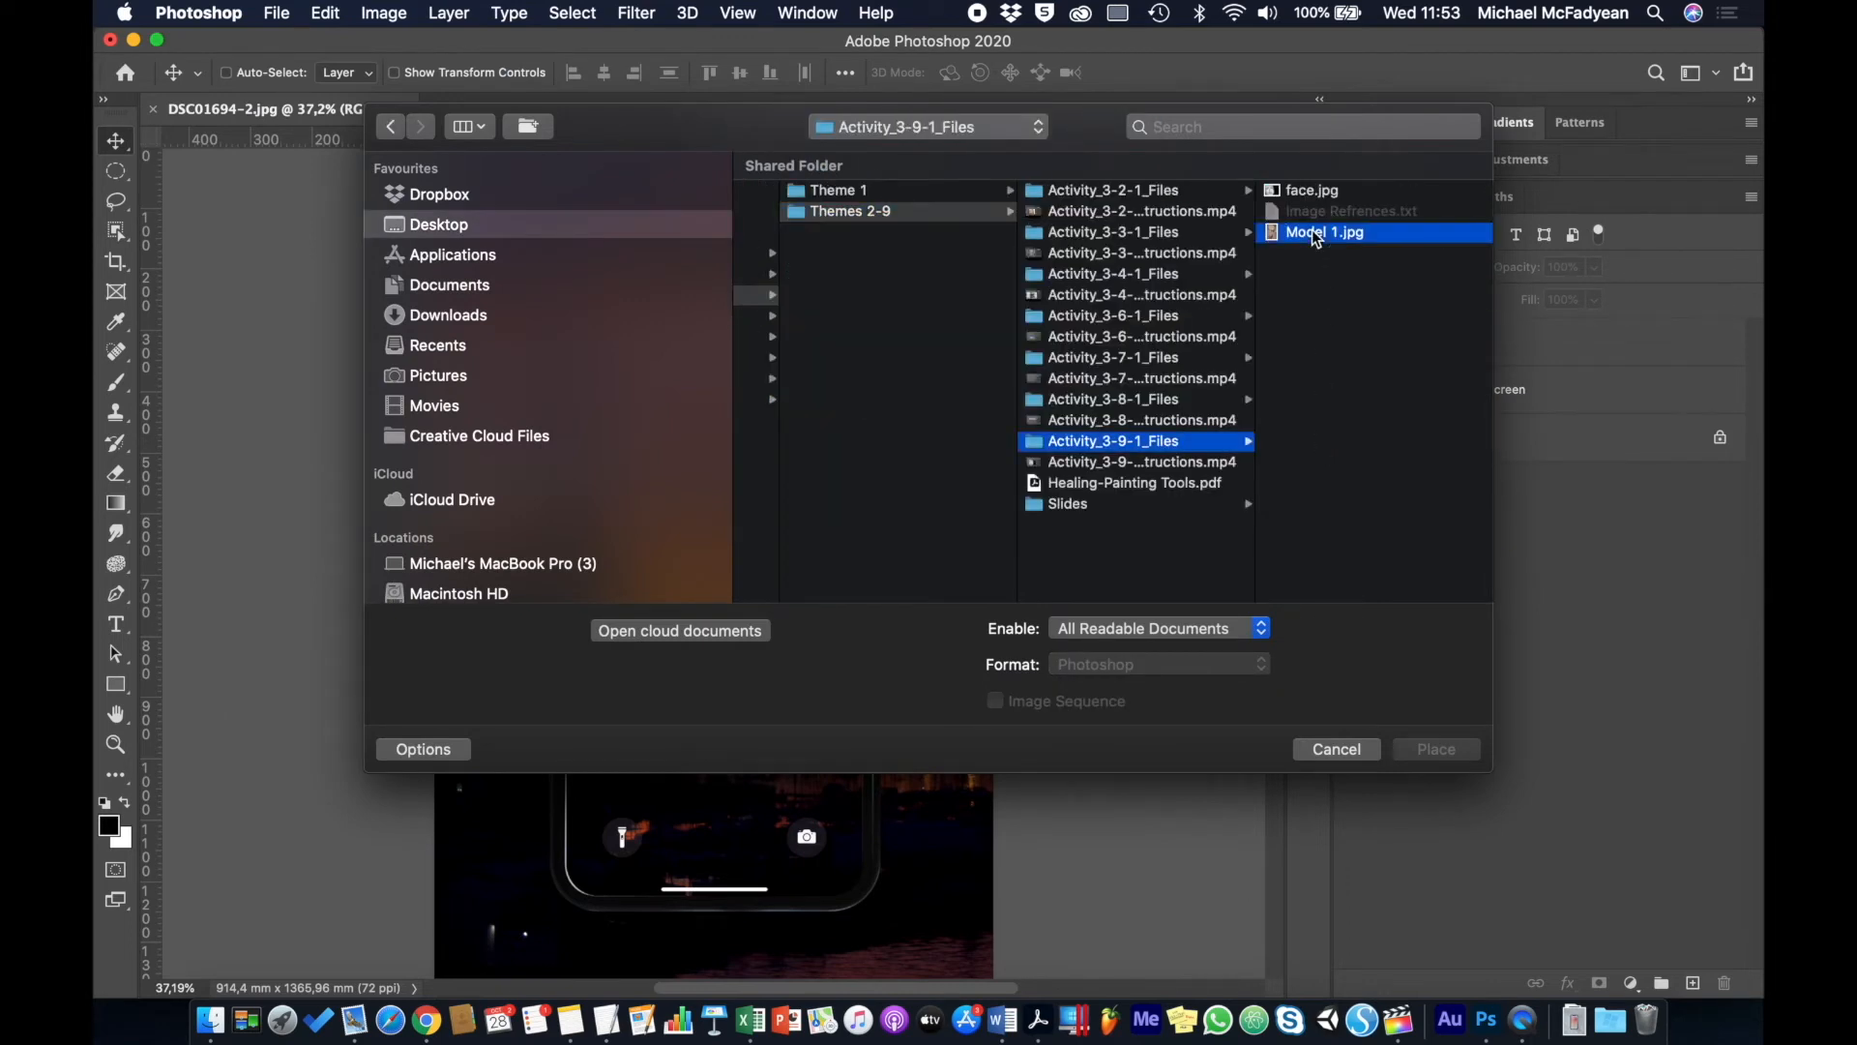
click(1437, 750)
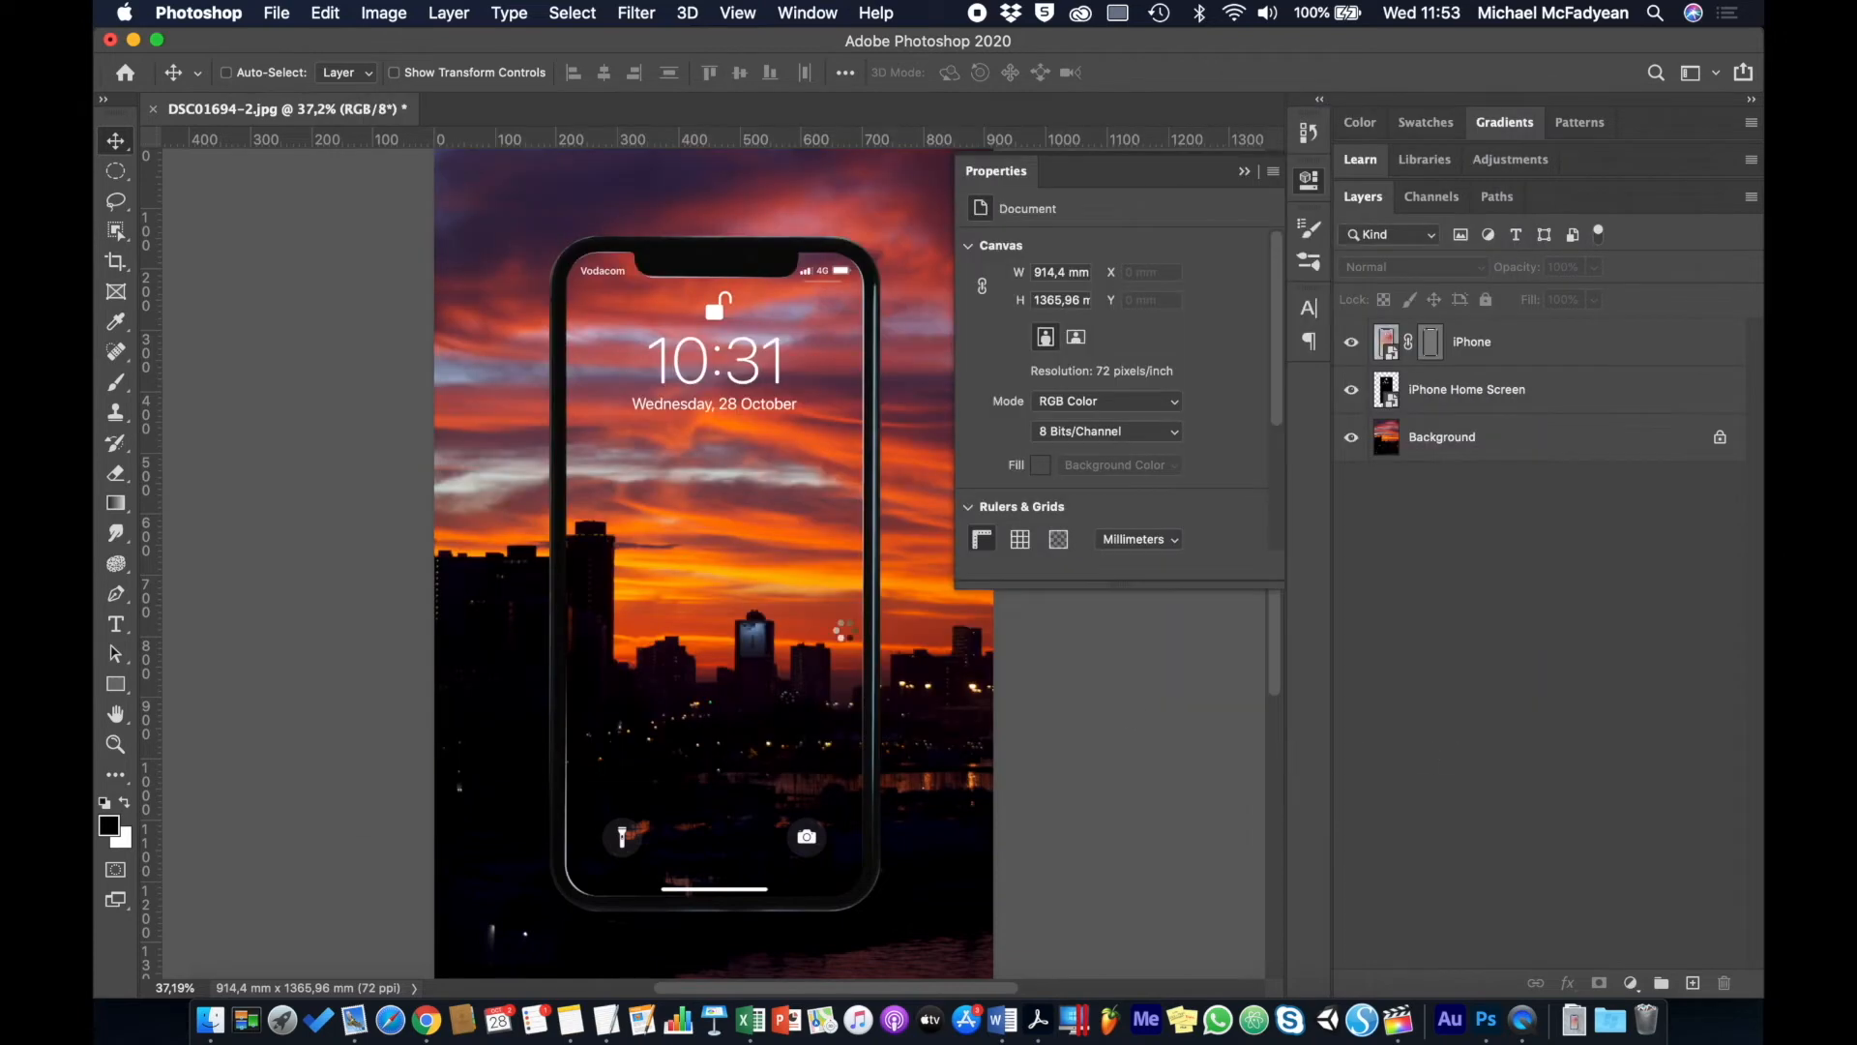
click(1245, 173)
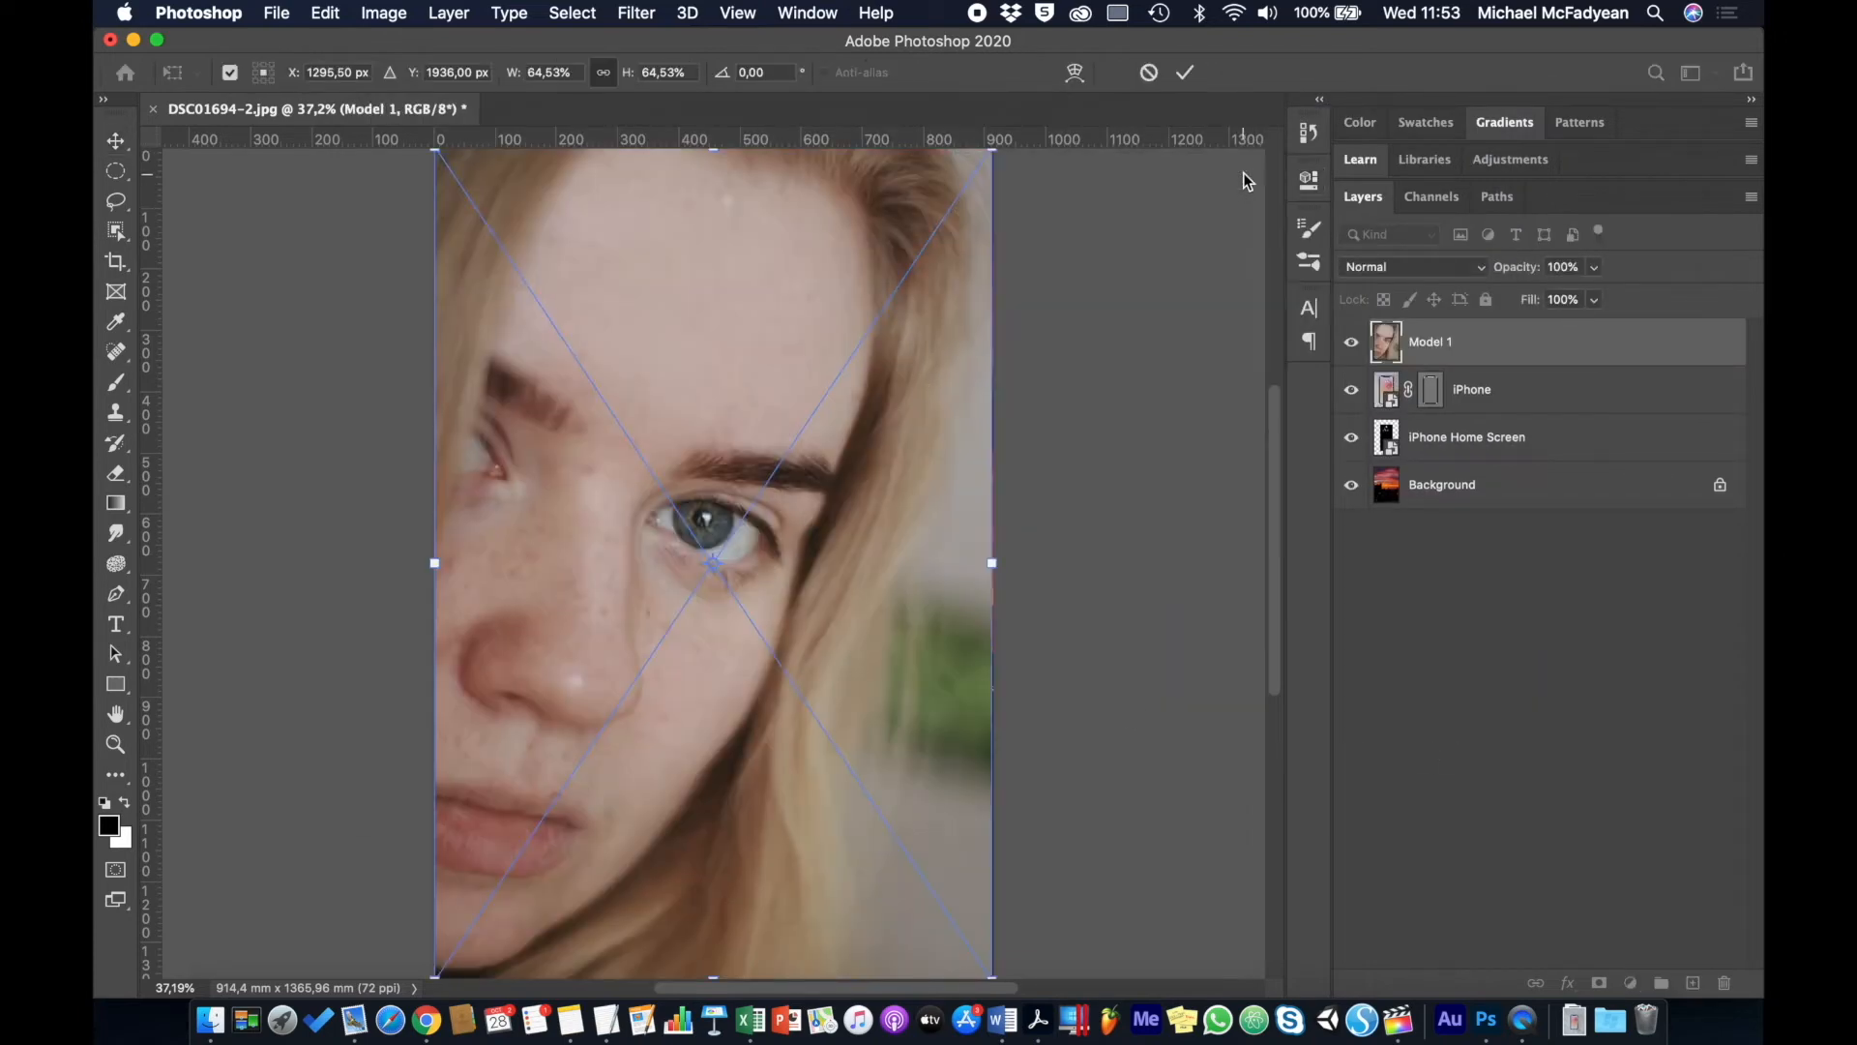
key(Return)
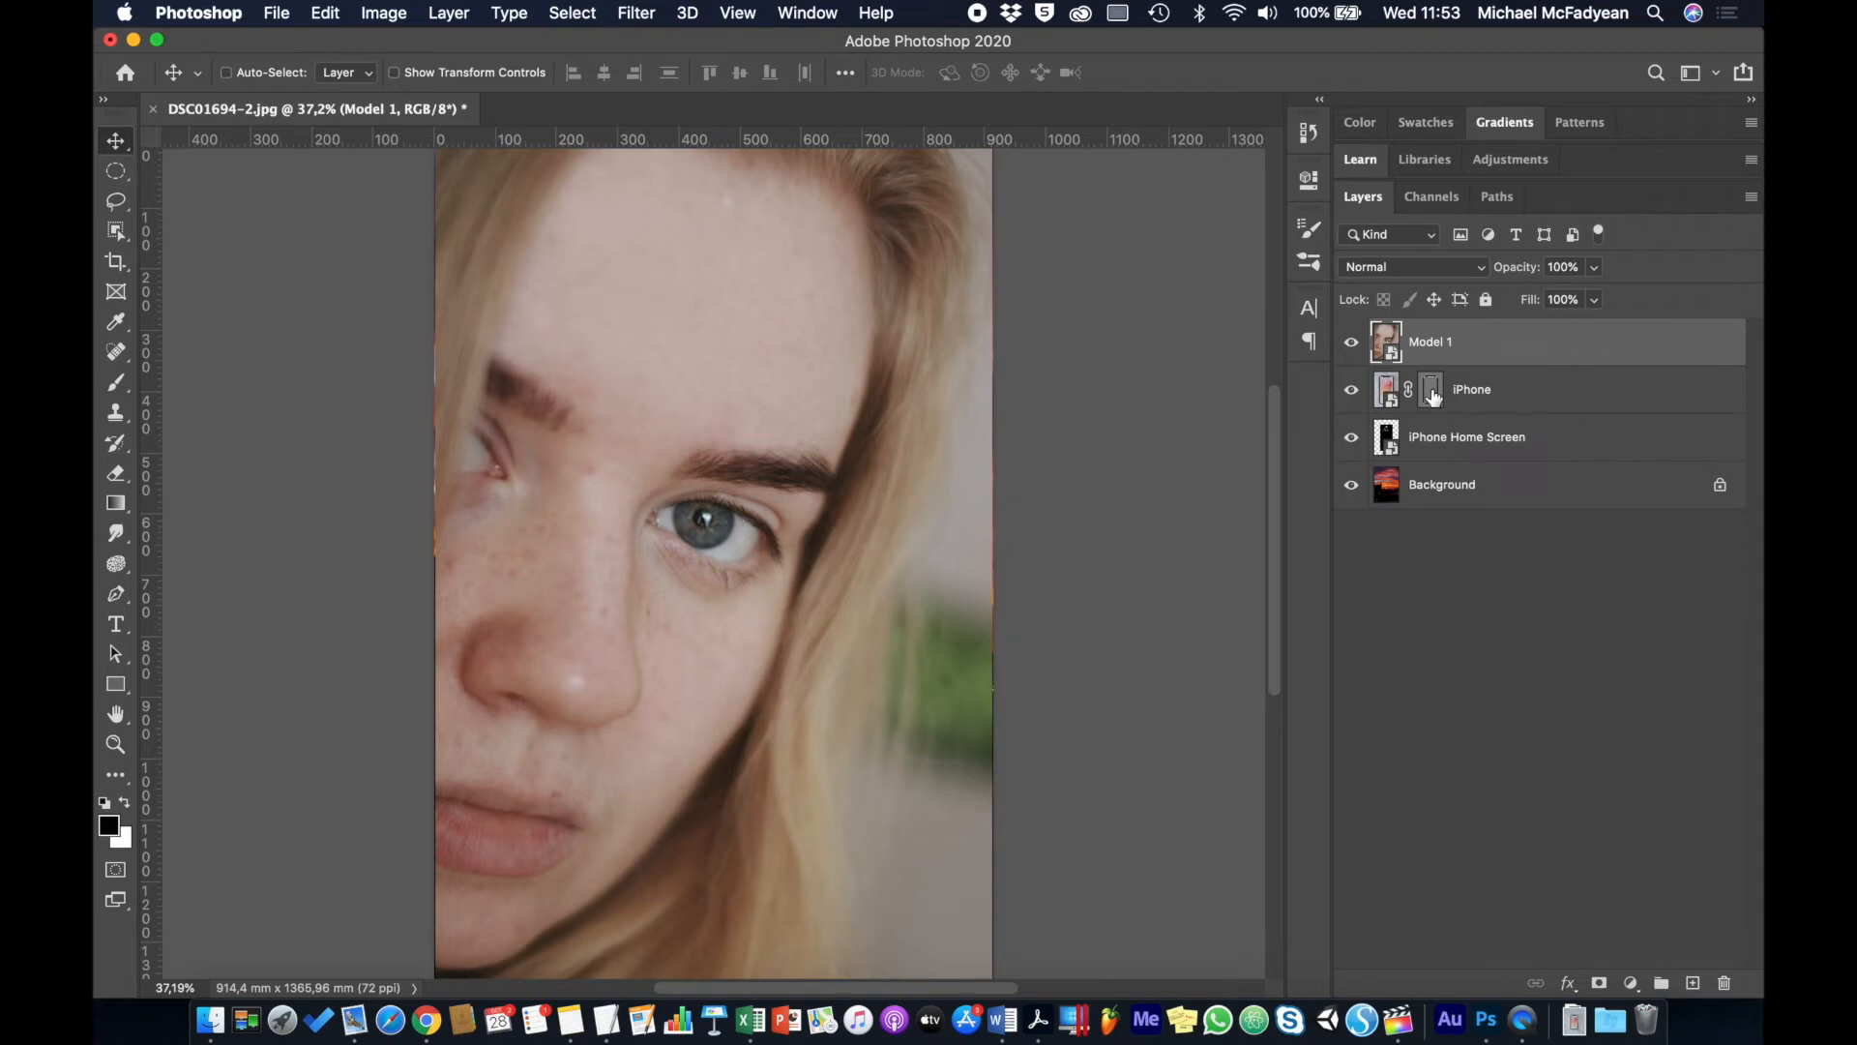
Step: Load the iPhone layer's vector mask as a selection and convert that selection into a work path
key(super)
super+click(1436, 393)
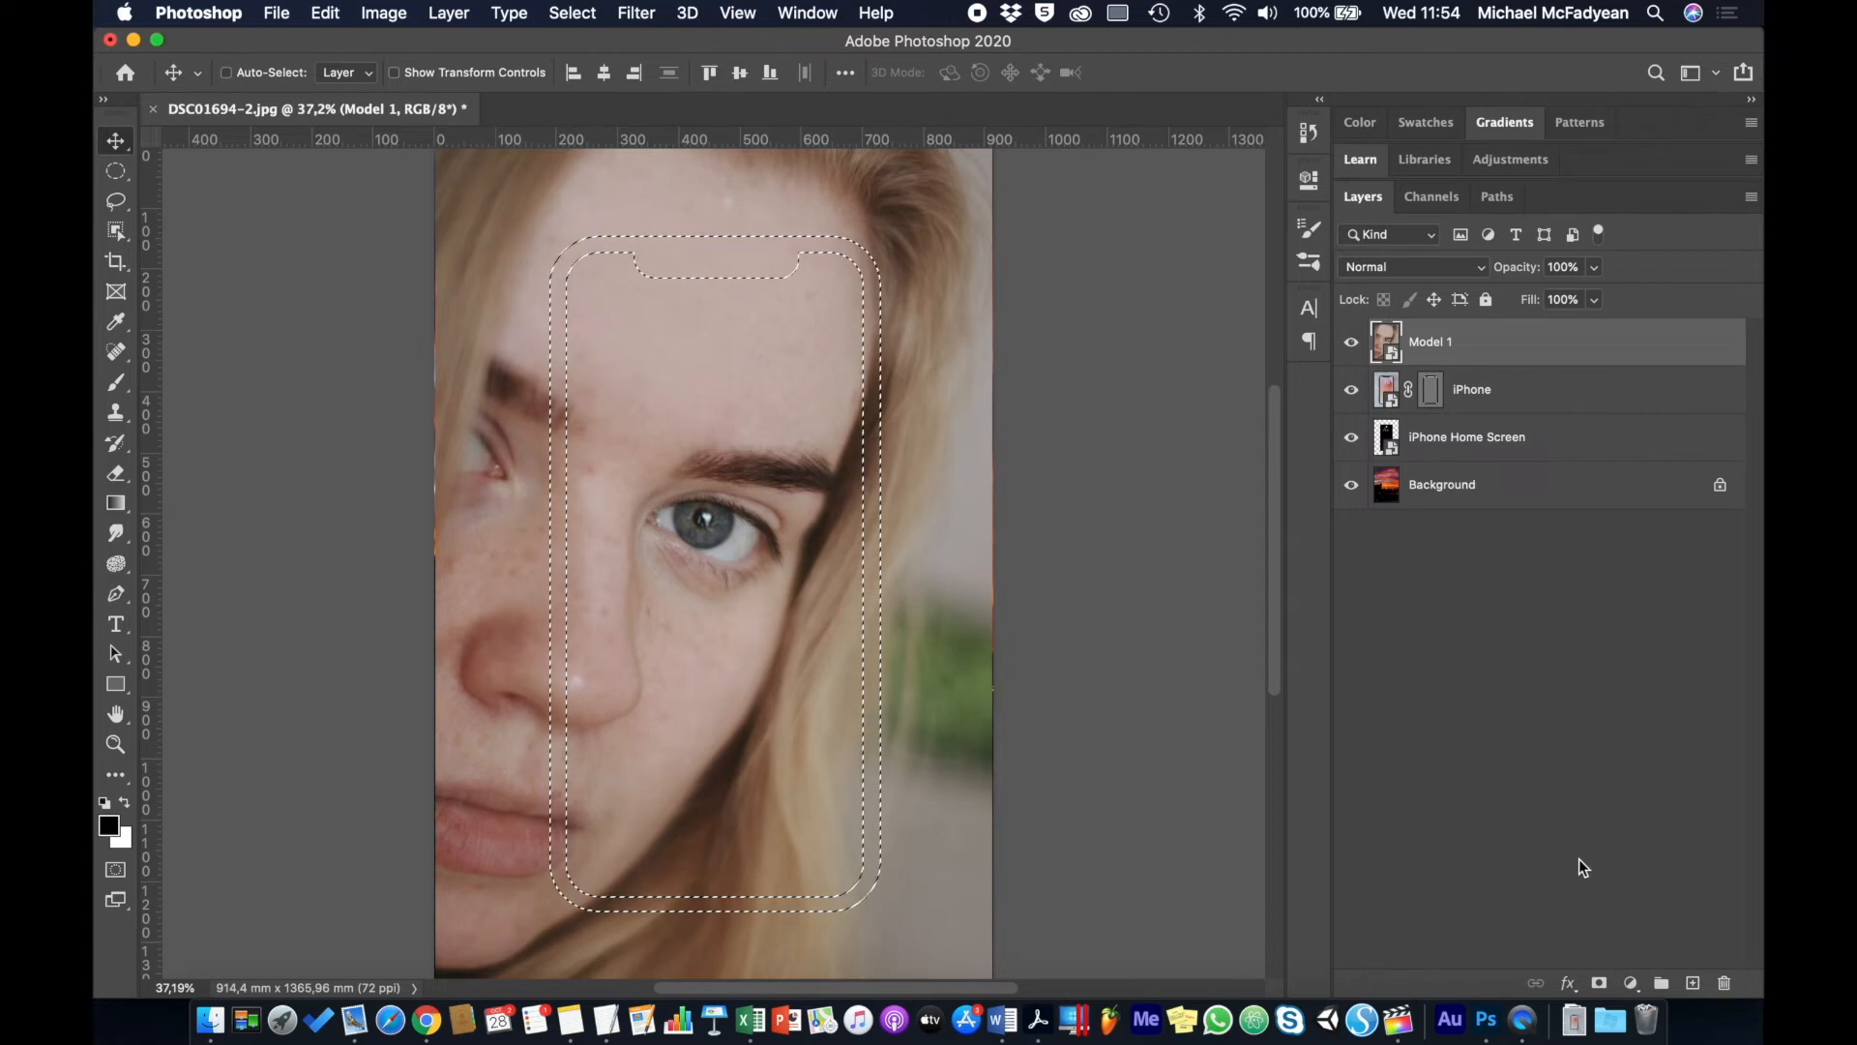
click(1501, 197)
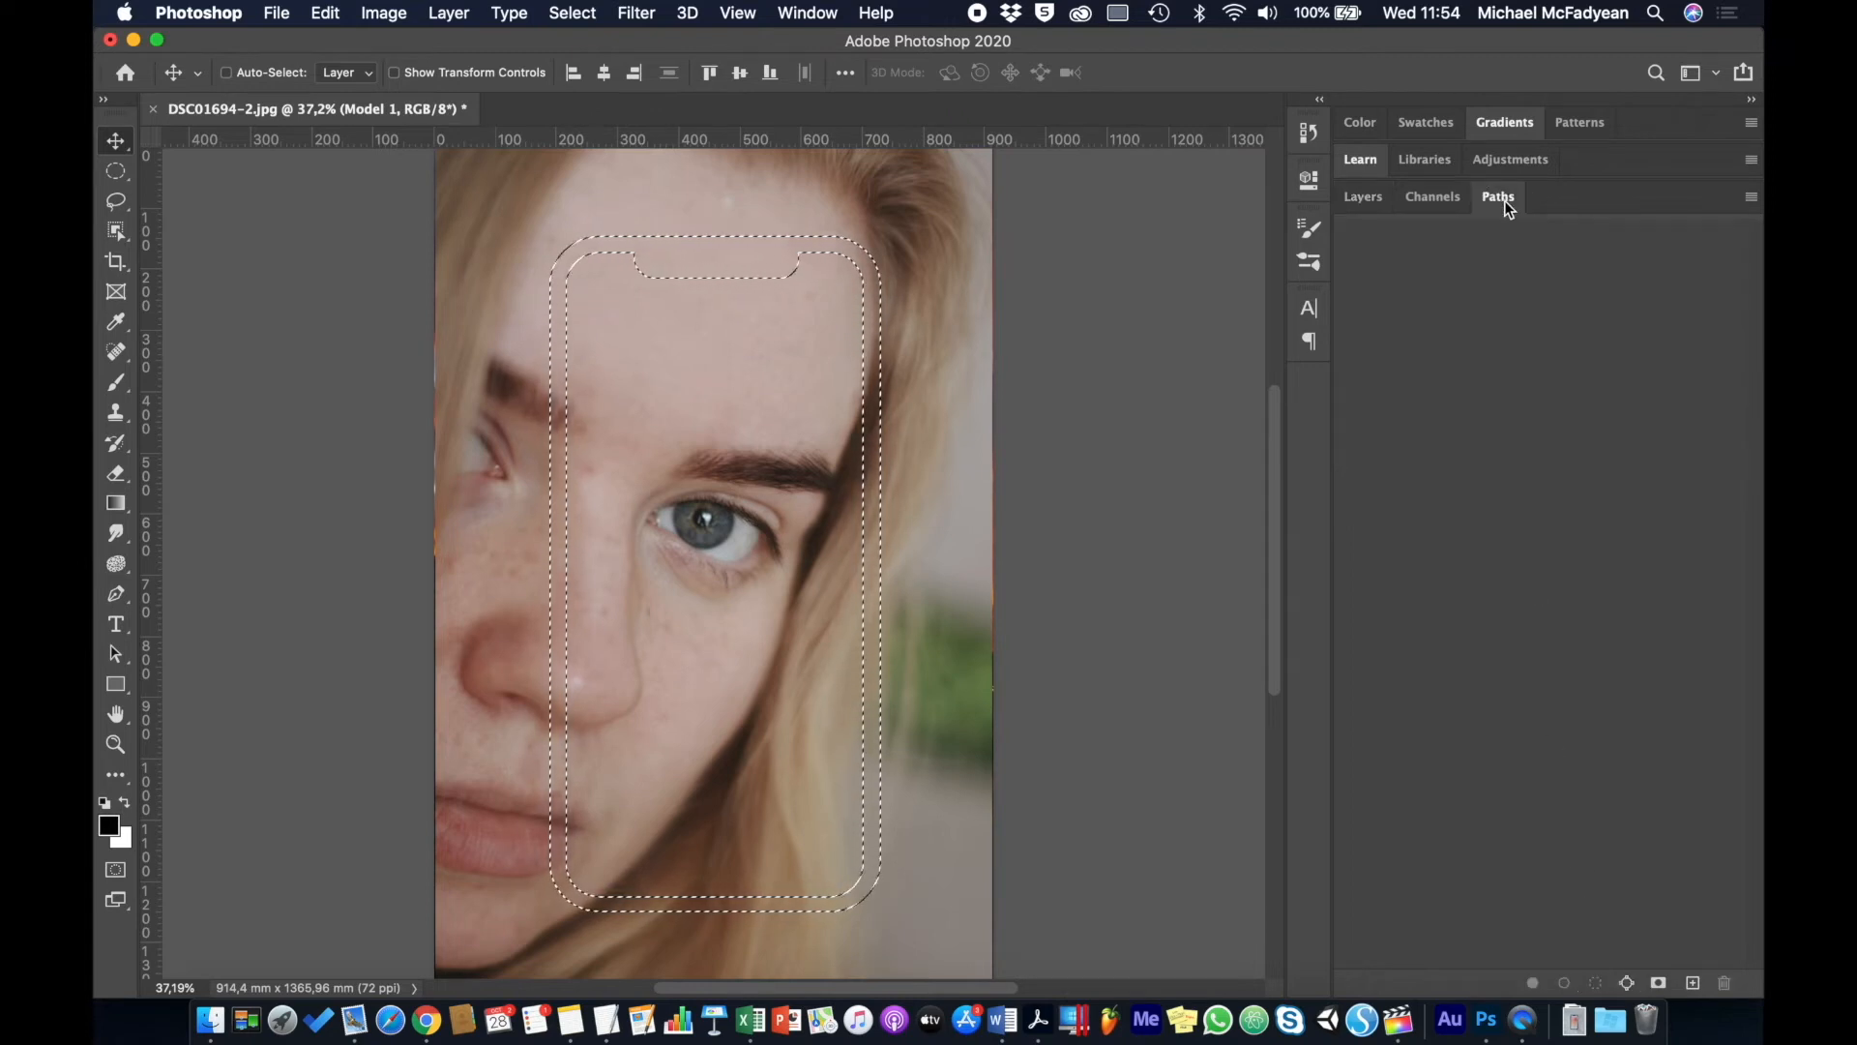
click(1625, 983)
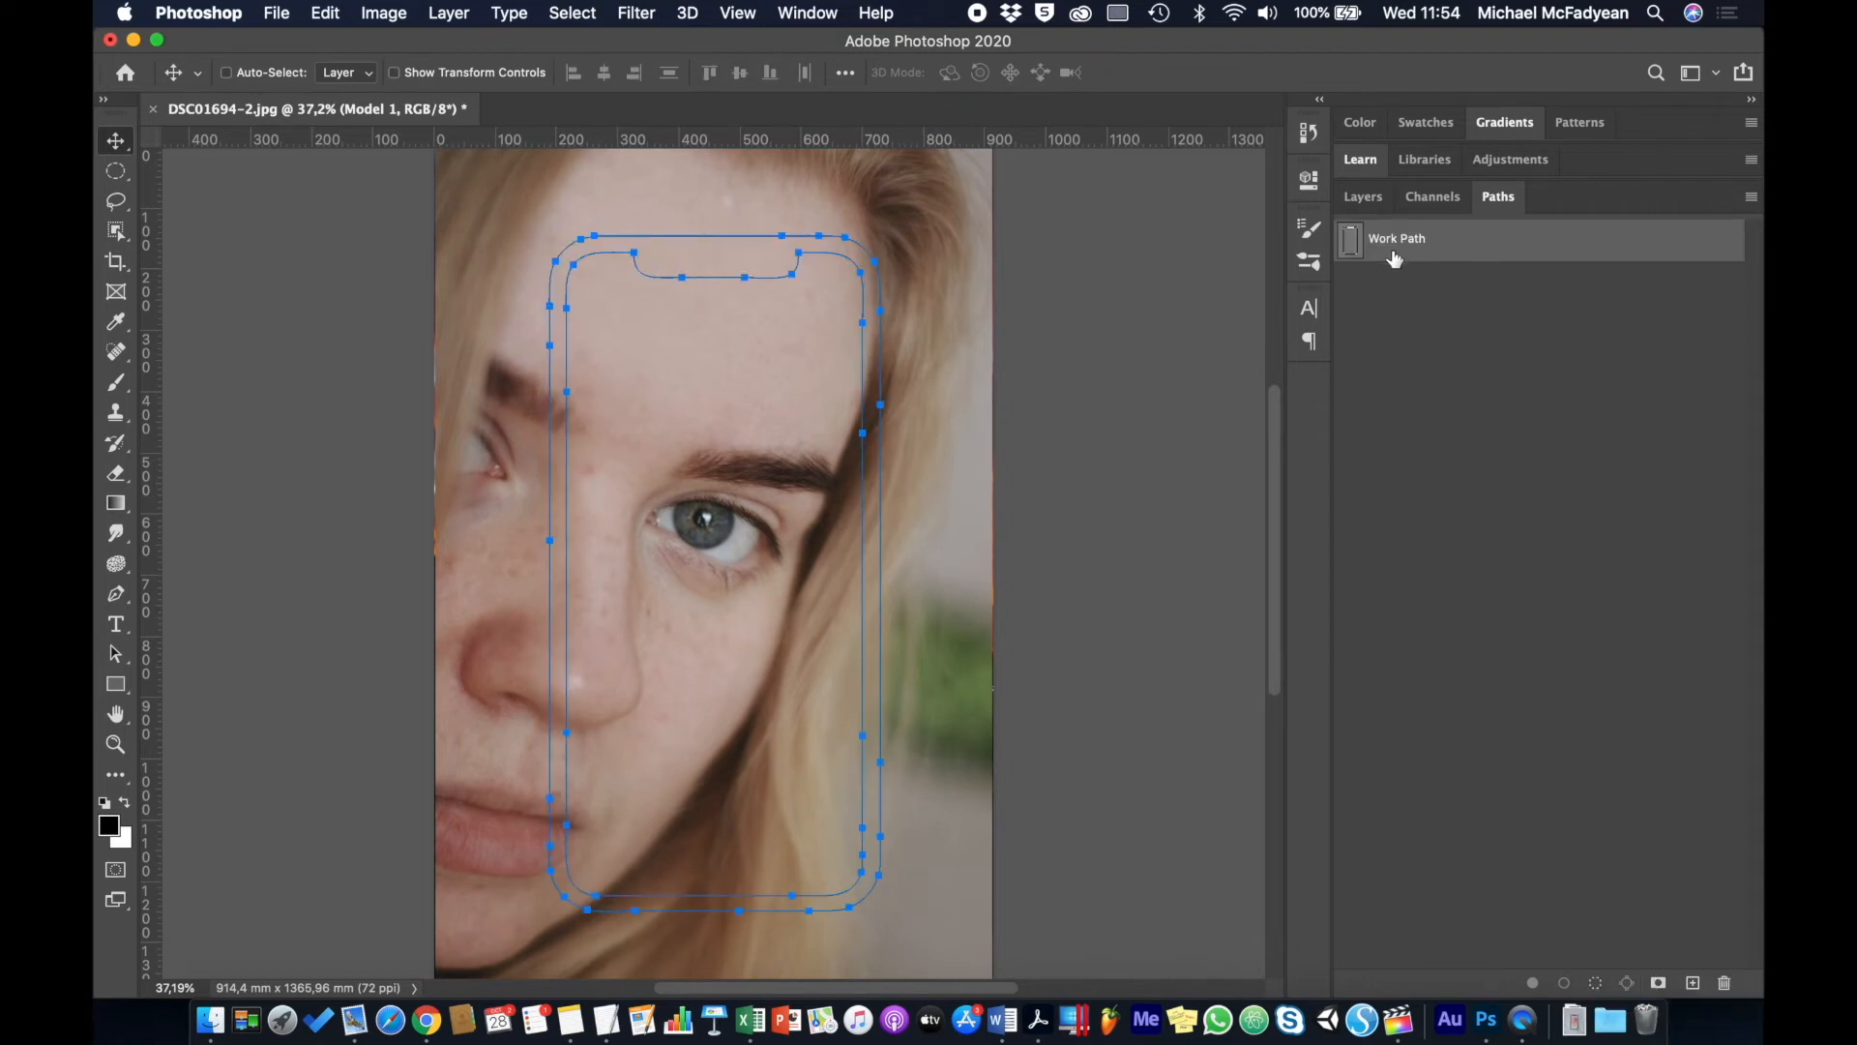
Step: Delete the phone's outer outline from the work path, keeping only the inner screen outline with the notch
click(117, 655)
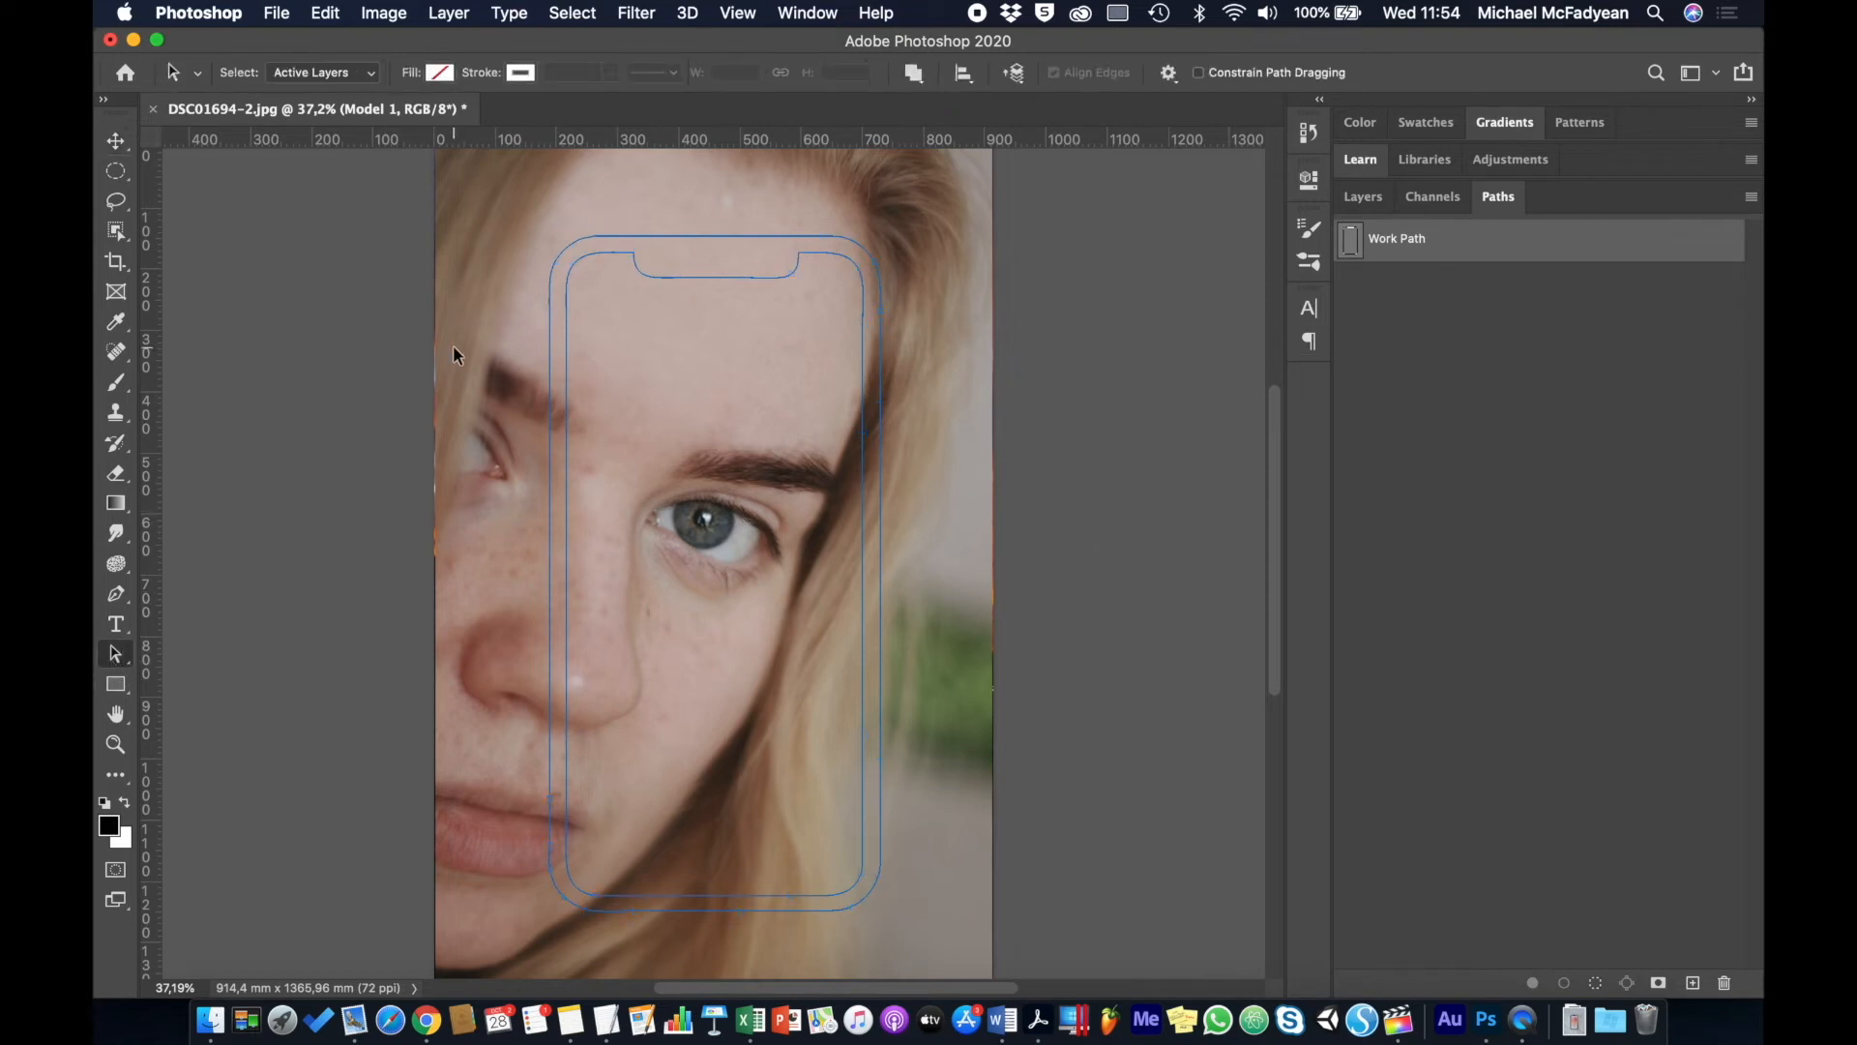
click(555, 262)
key(Delete)
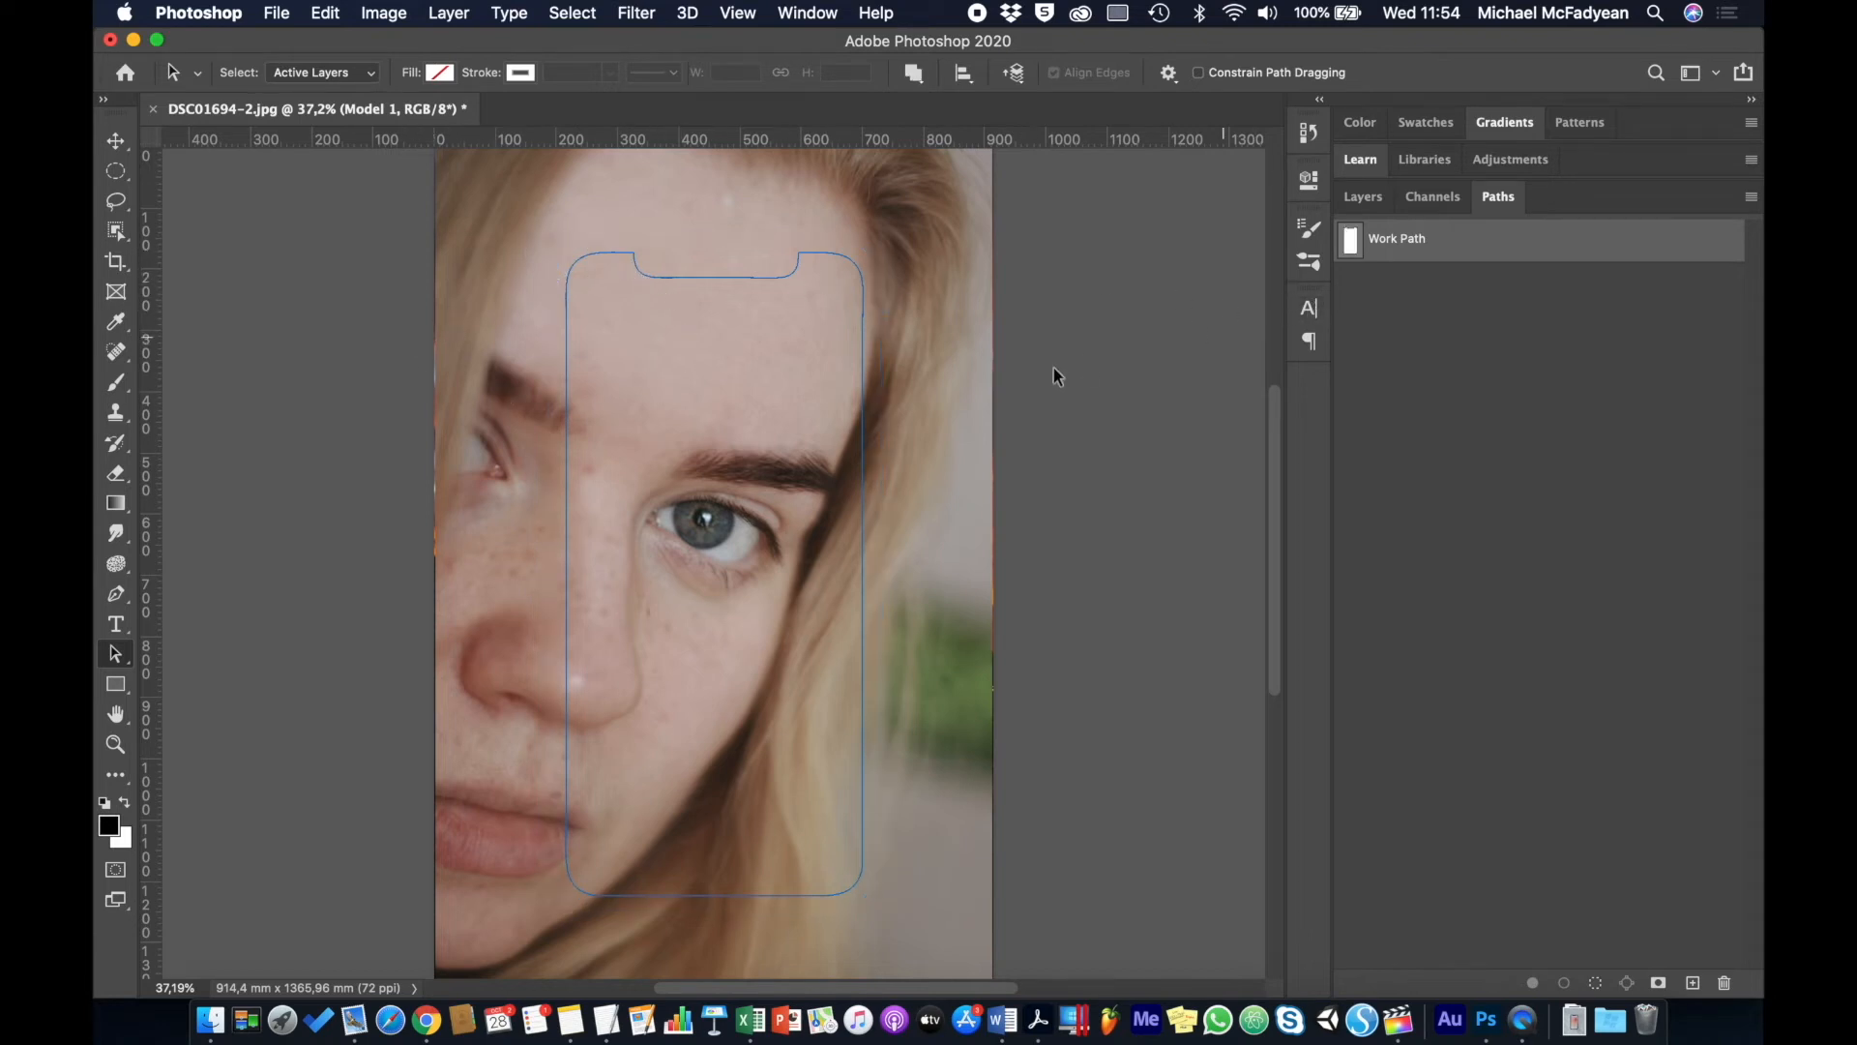
Step: Load the inner screen path as a selection and use it to add a layer mask to the Model 1 layer
click(867, 427)
click(1595, 983)
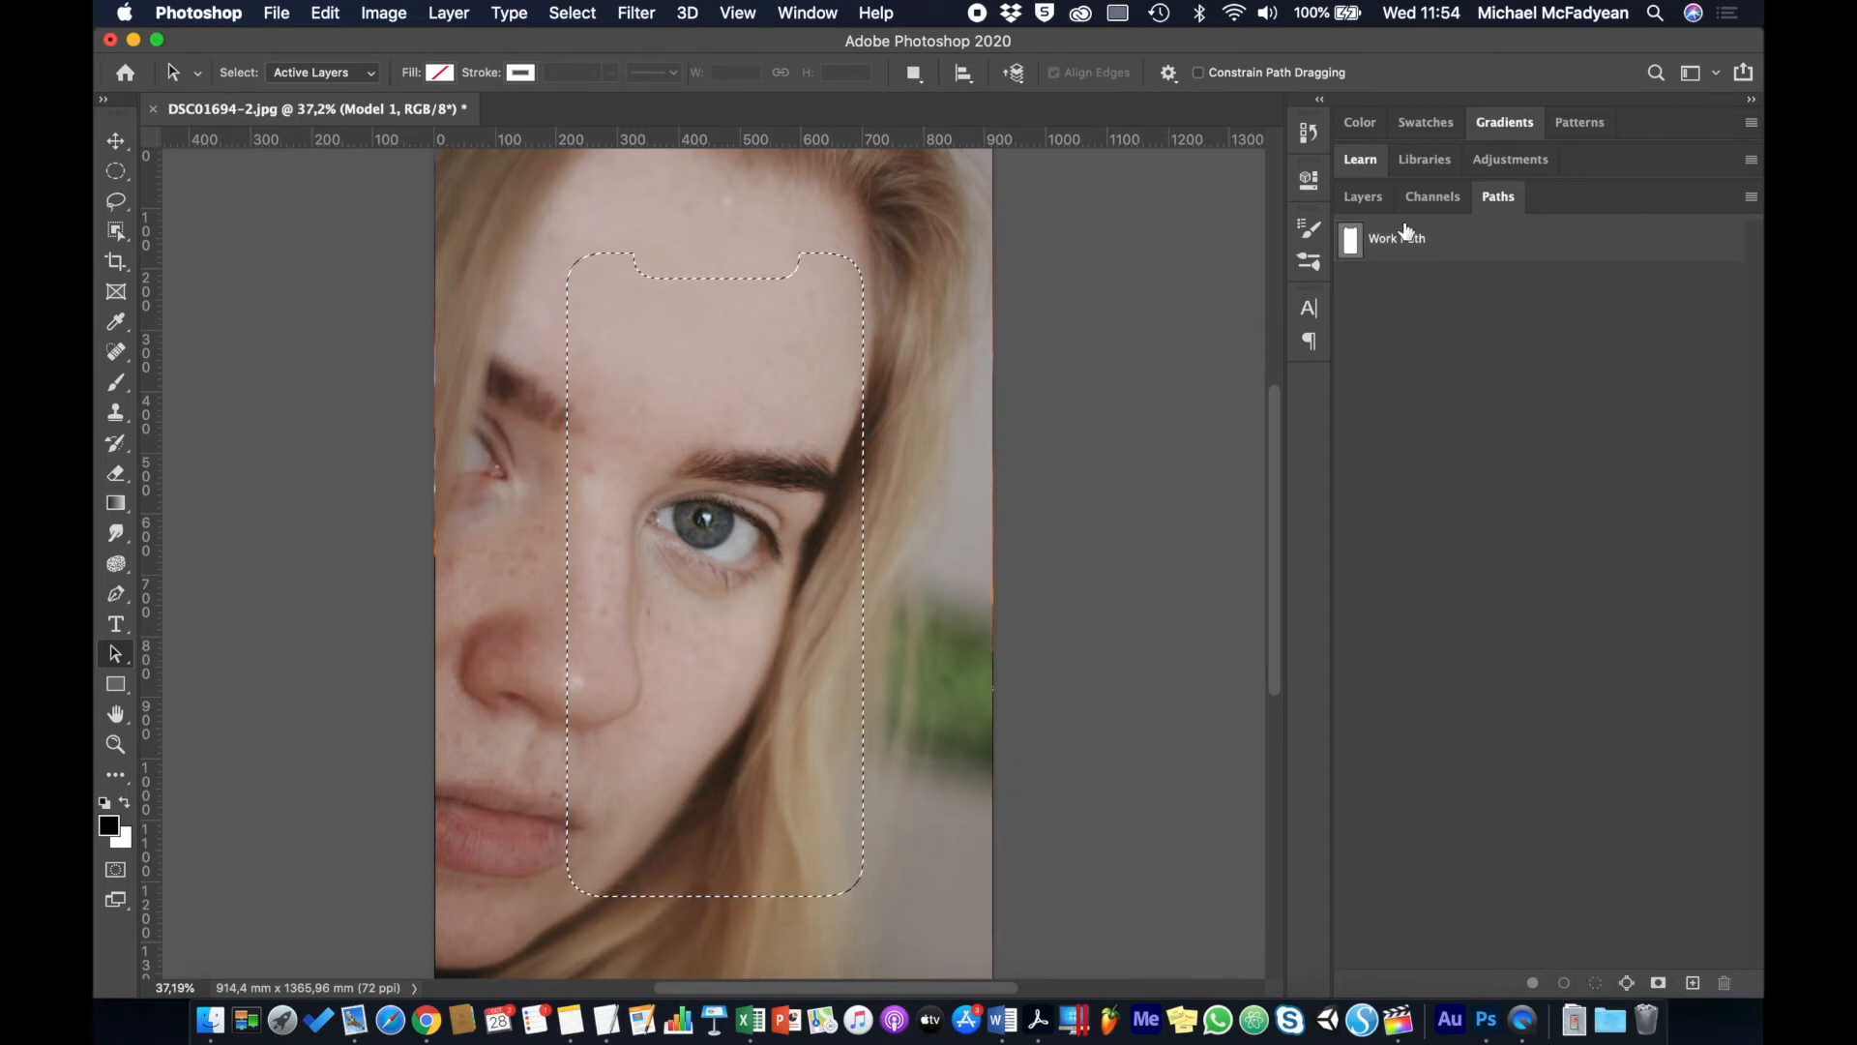
click(1381, 198)
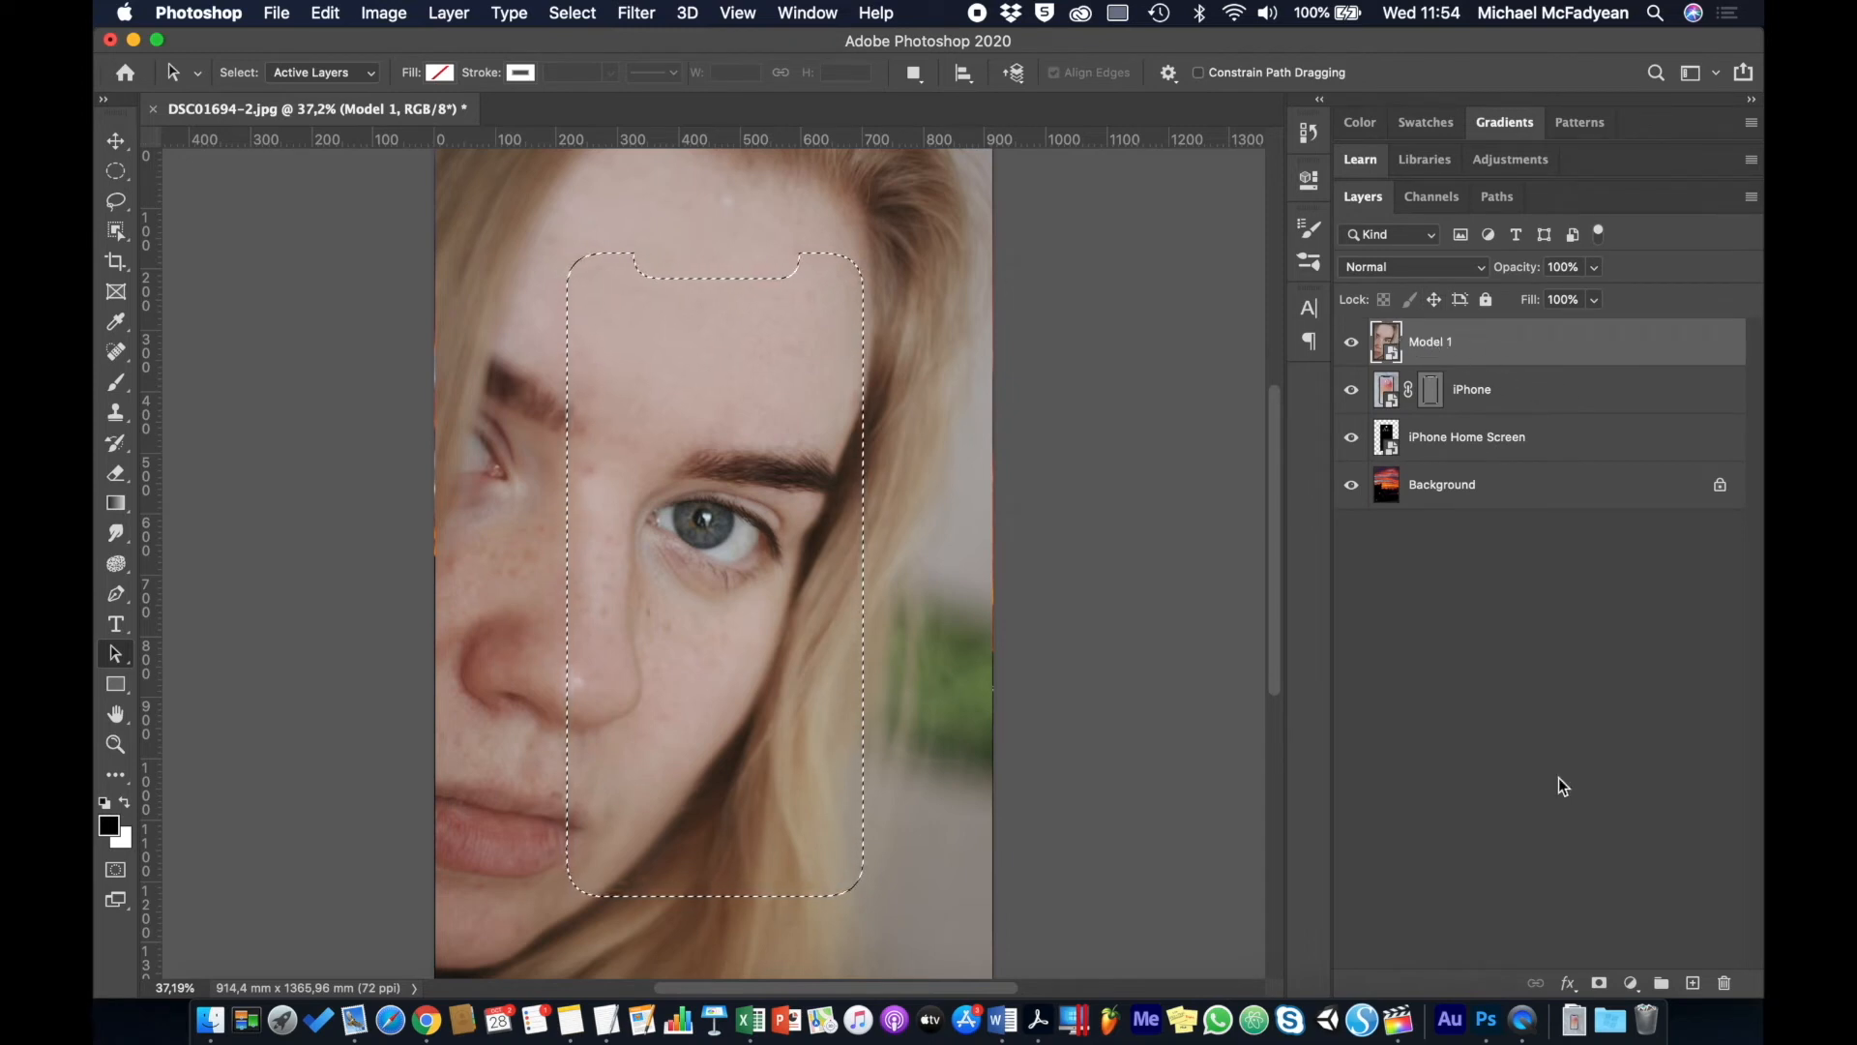
click(1599, 983)
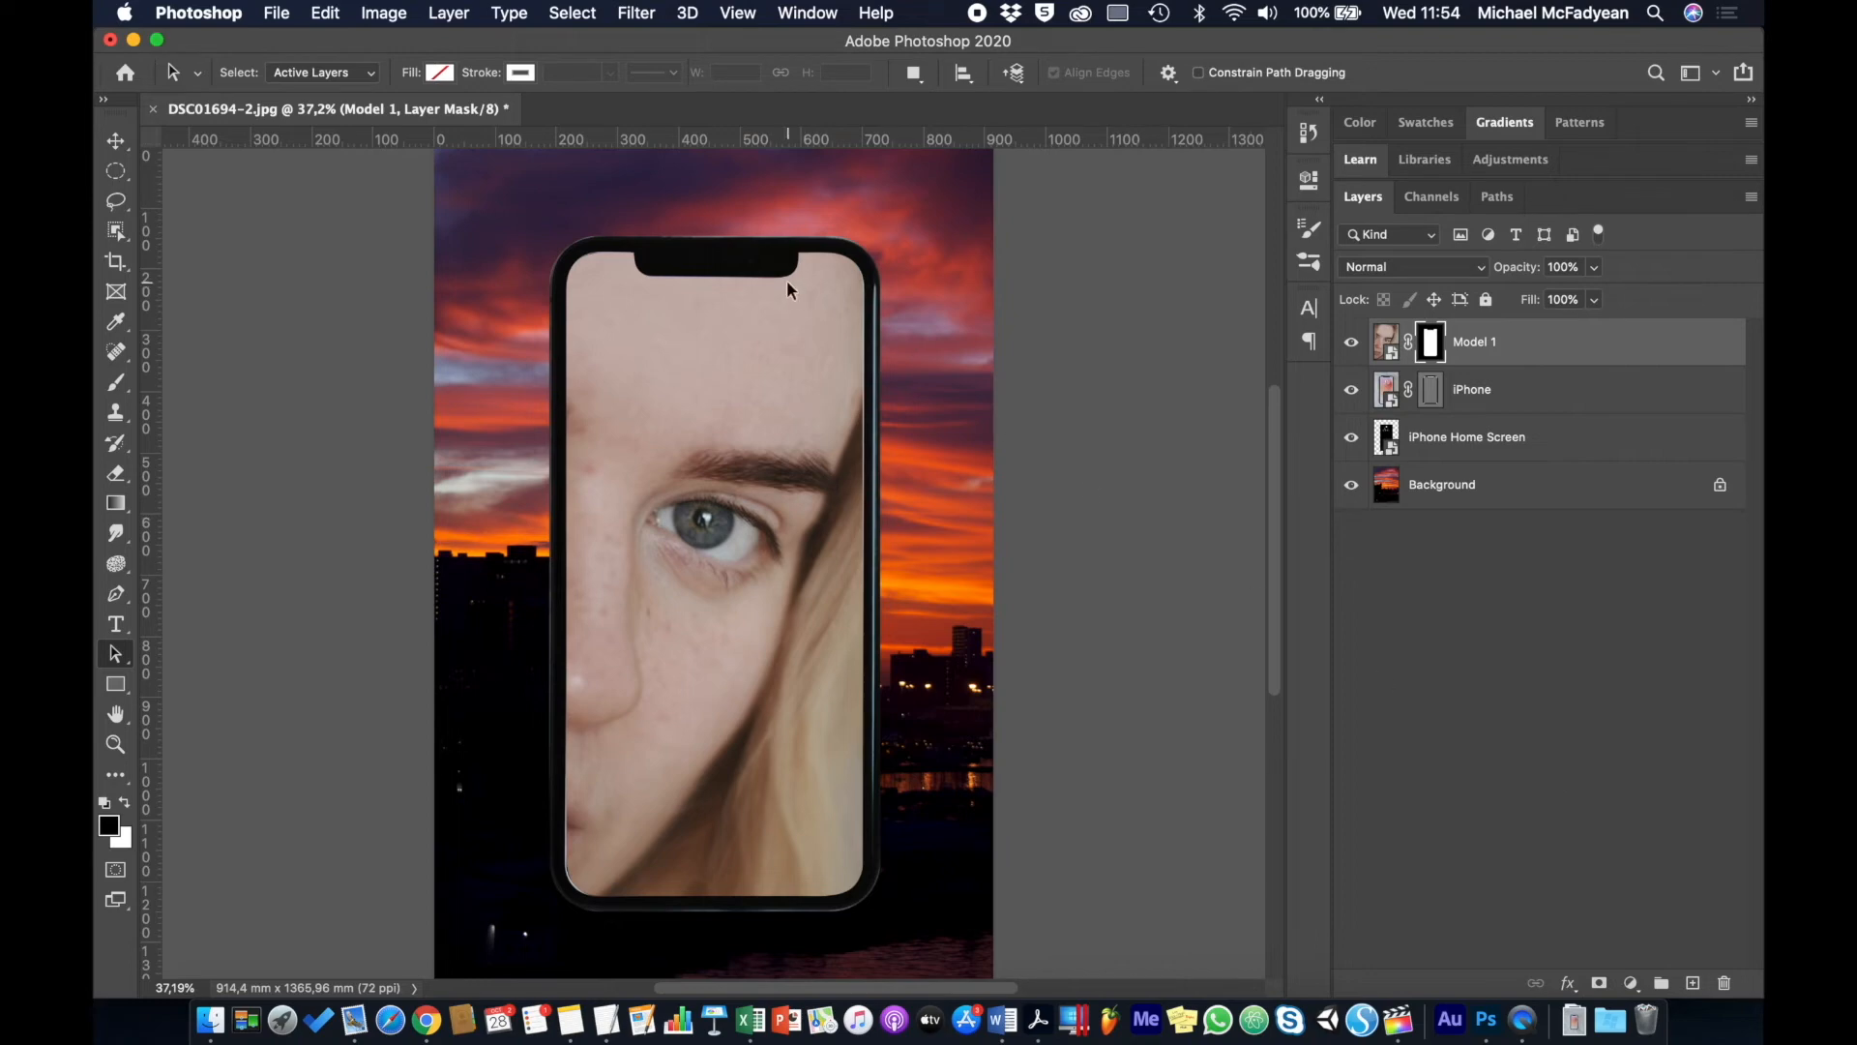
key(super+2)
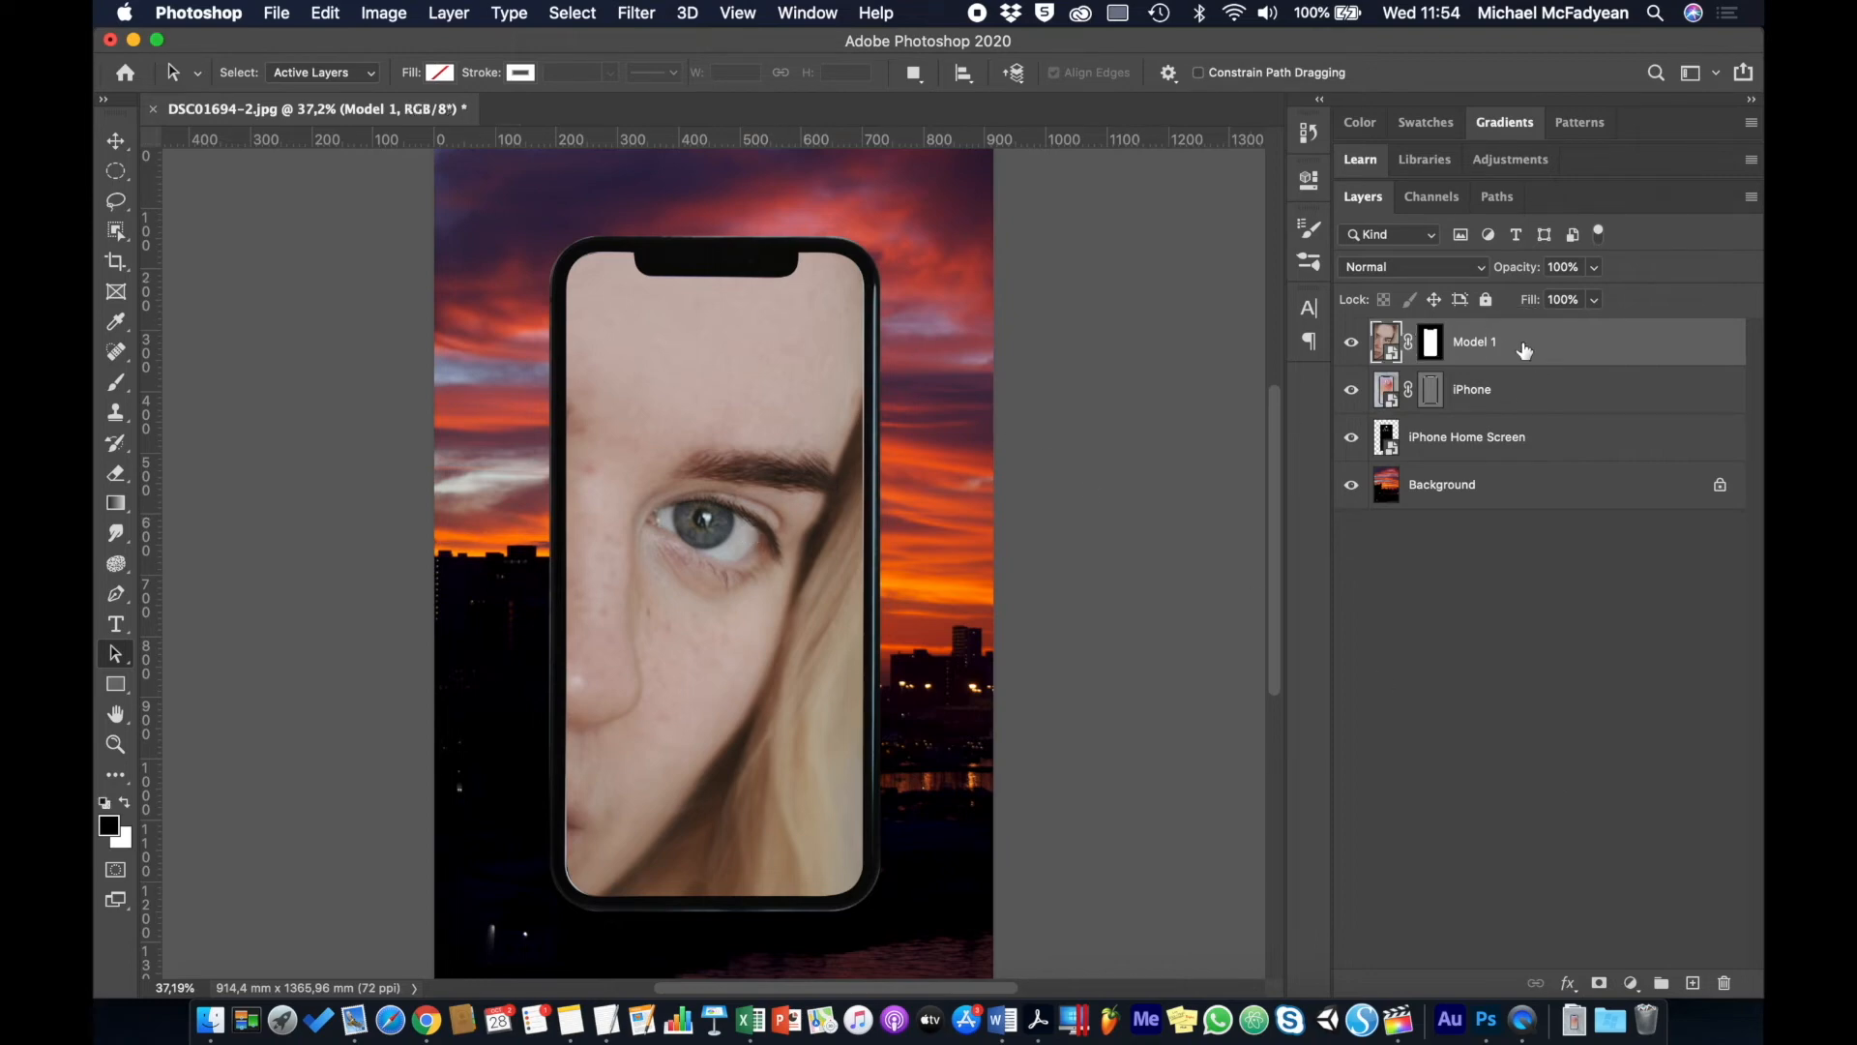
Step: Set the Model 1 layer's blend mode to Overlay and deselect all layers
click(1478, 275)
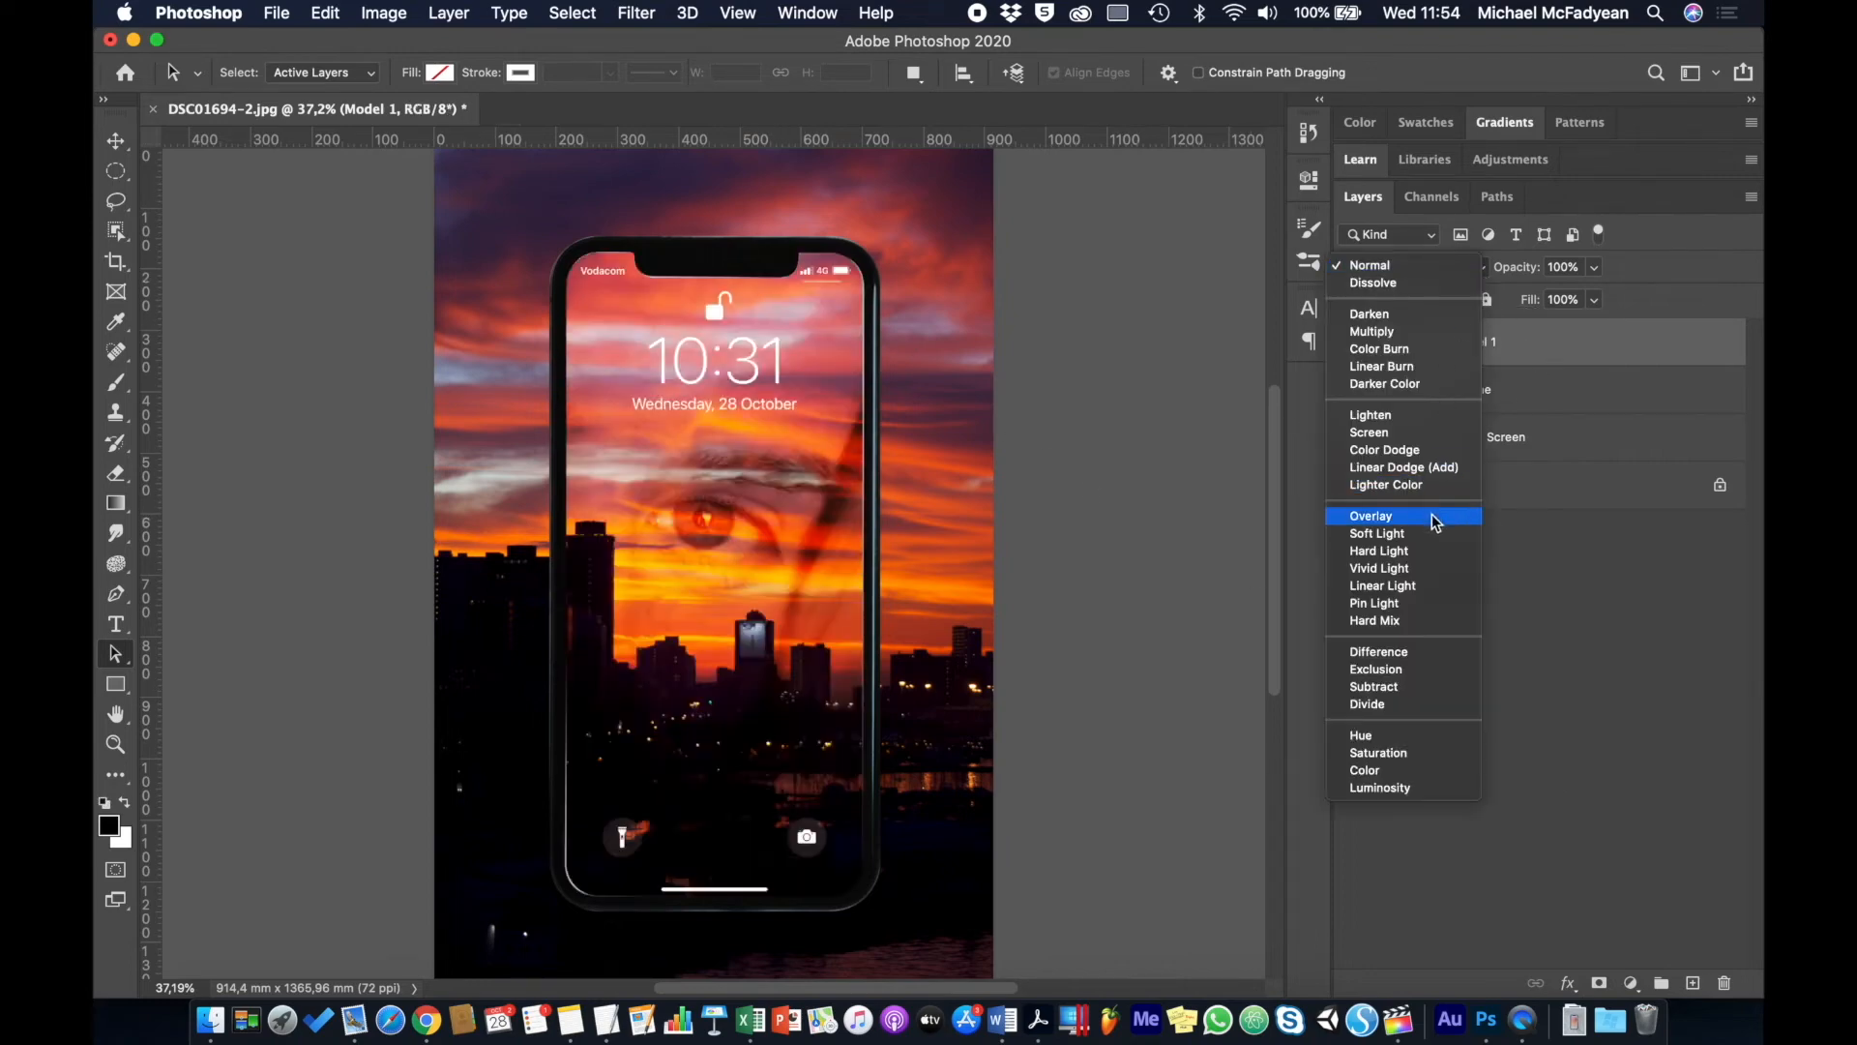
click(1436, 520)
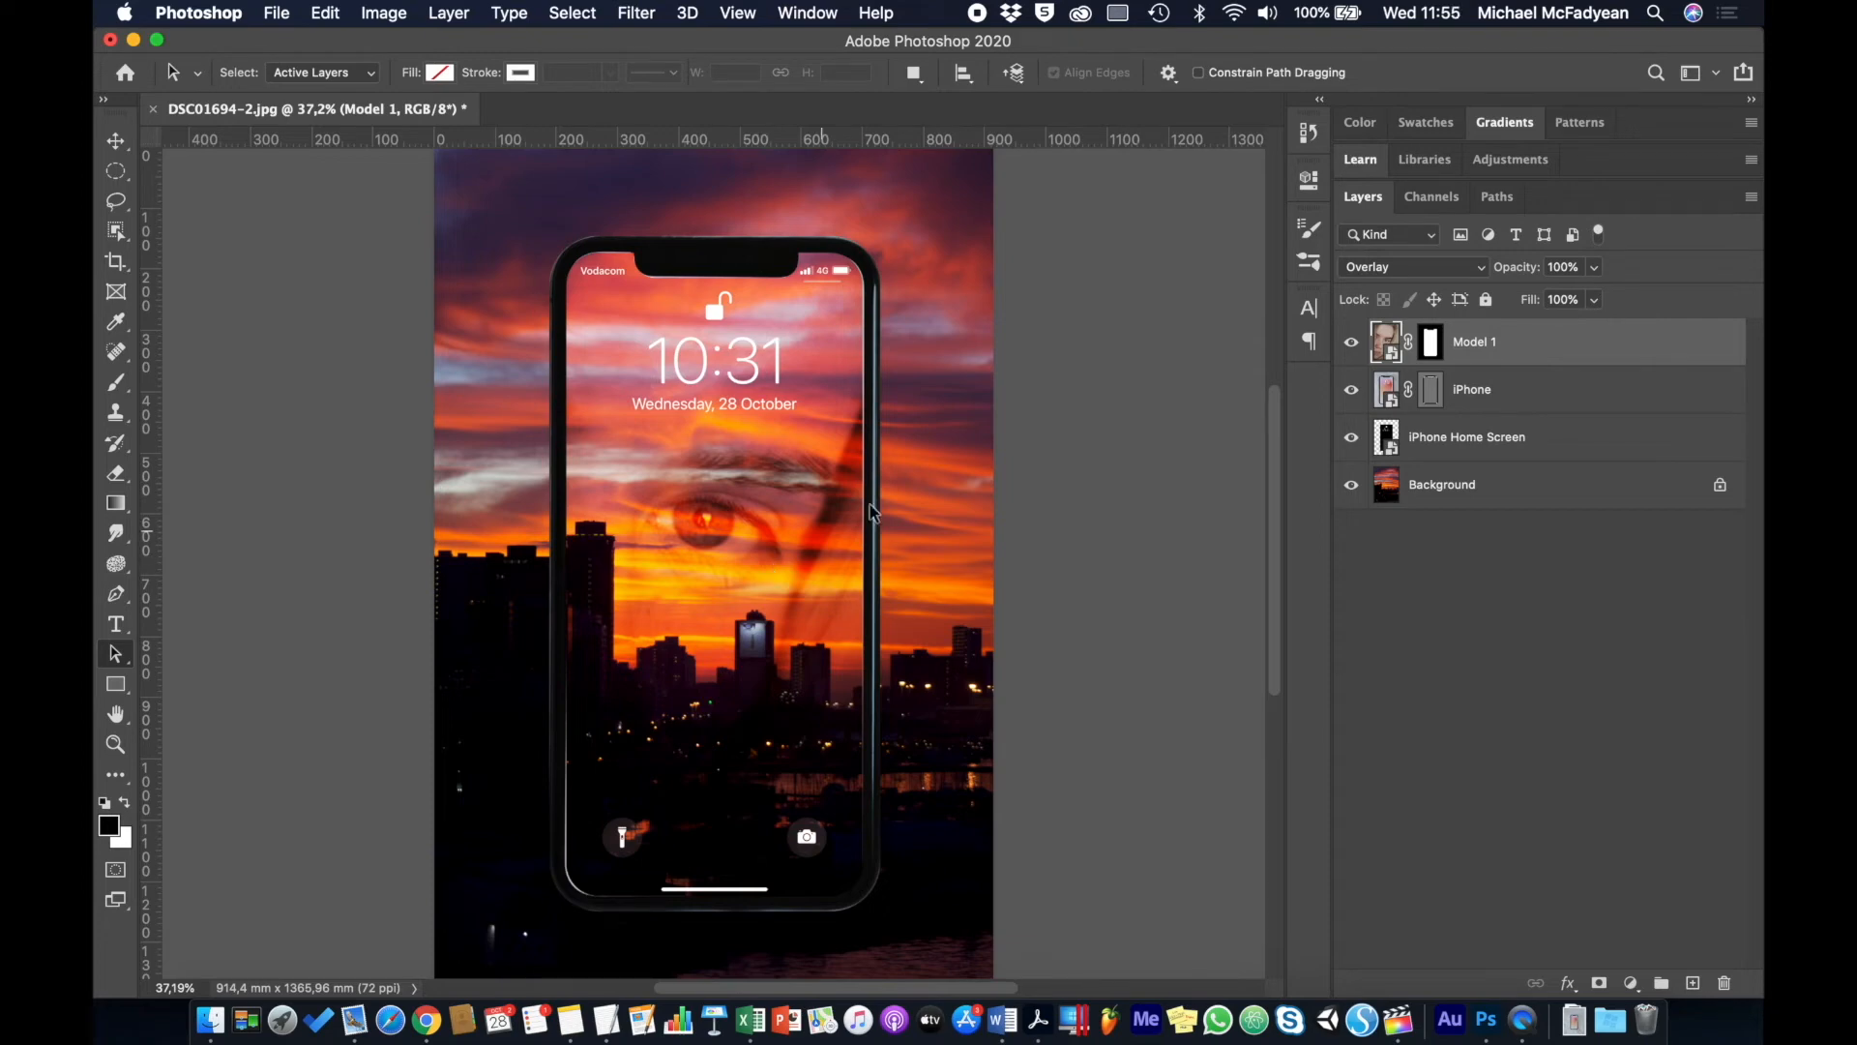
click(1514, 576)
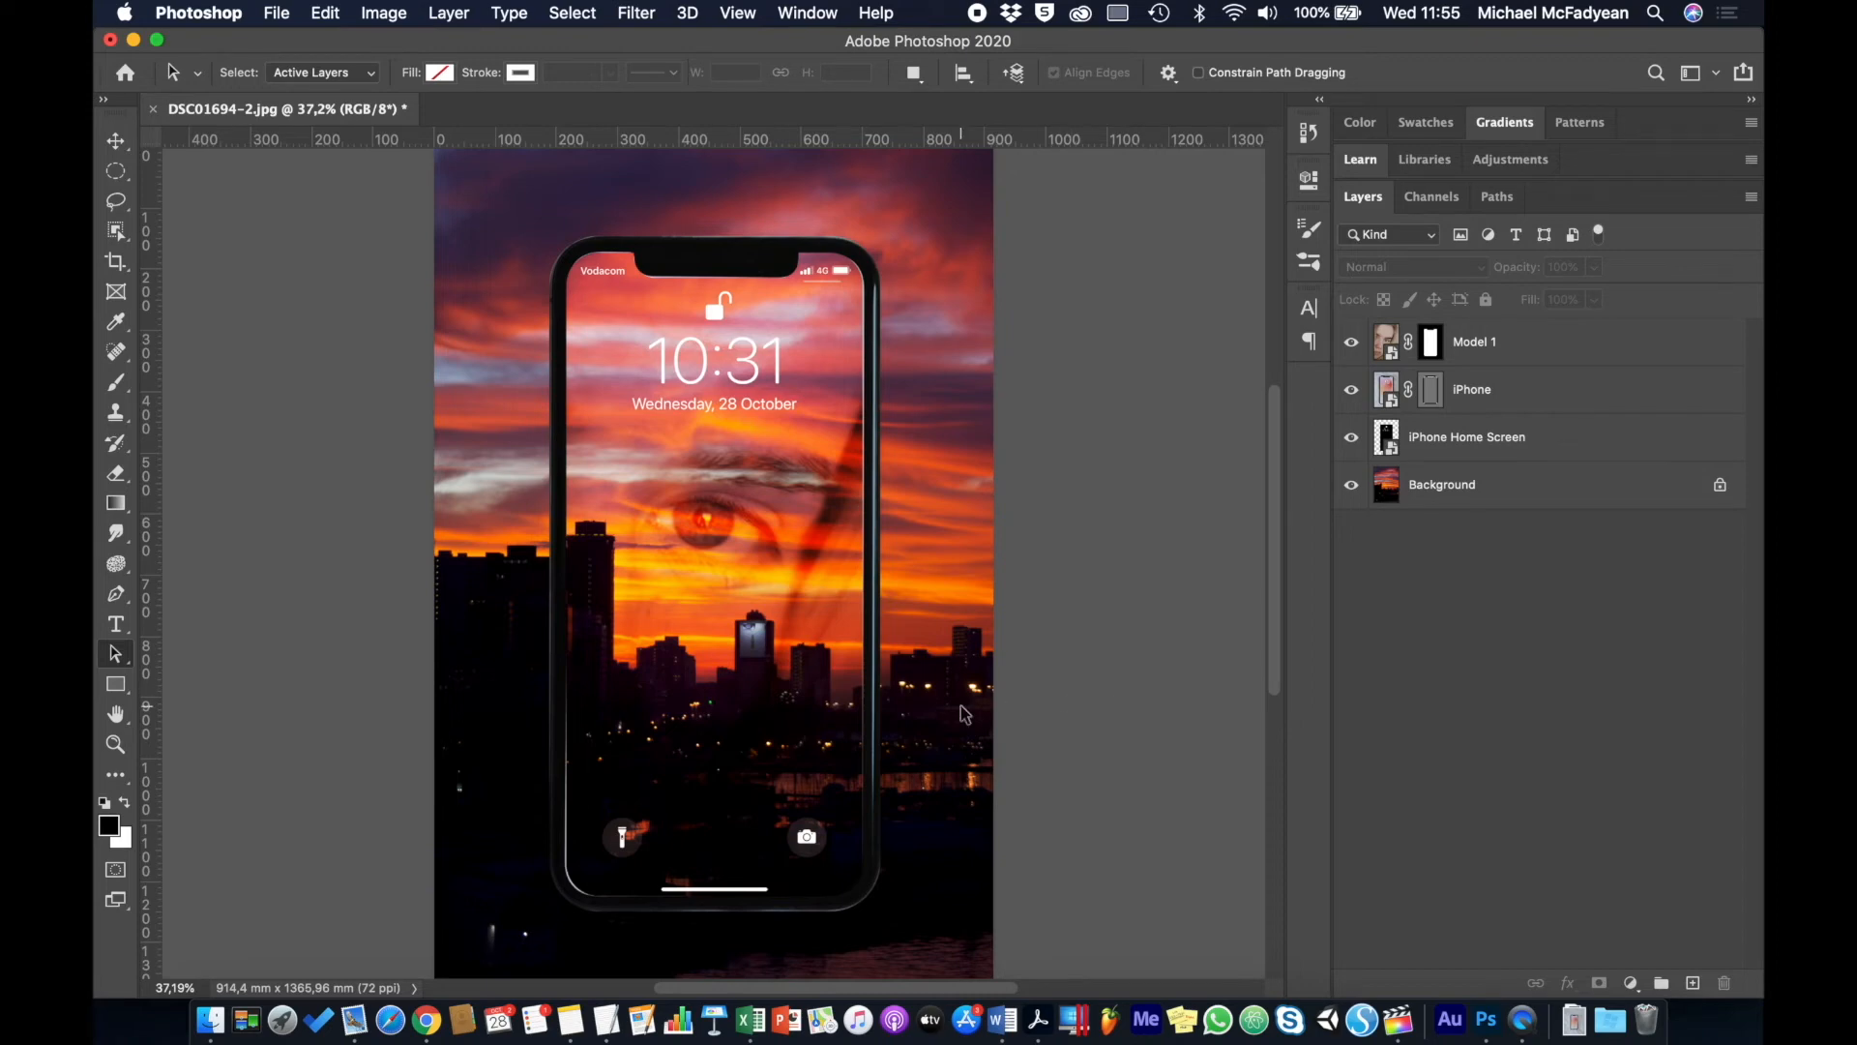
Step: Draw a three-point S-curved path with the Pen tool, rising from beyond the photo's lower left edge, through the phone, past its right edge
click(117, 596)
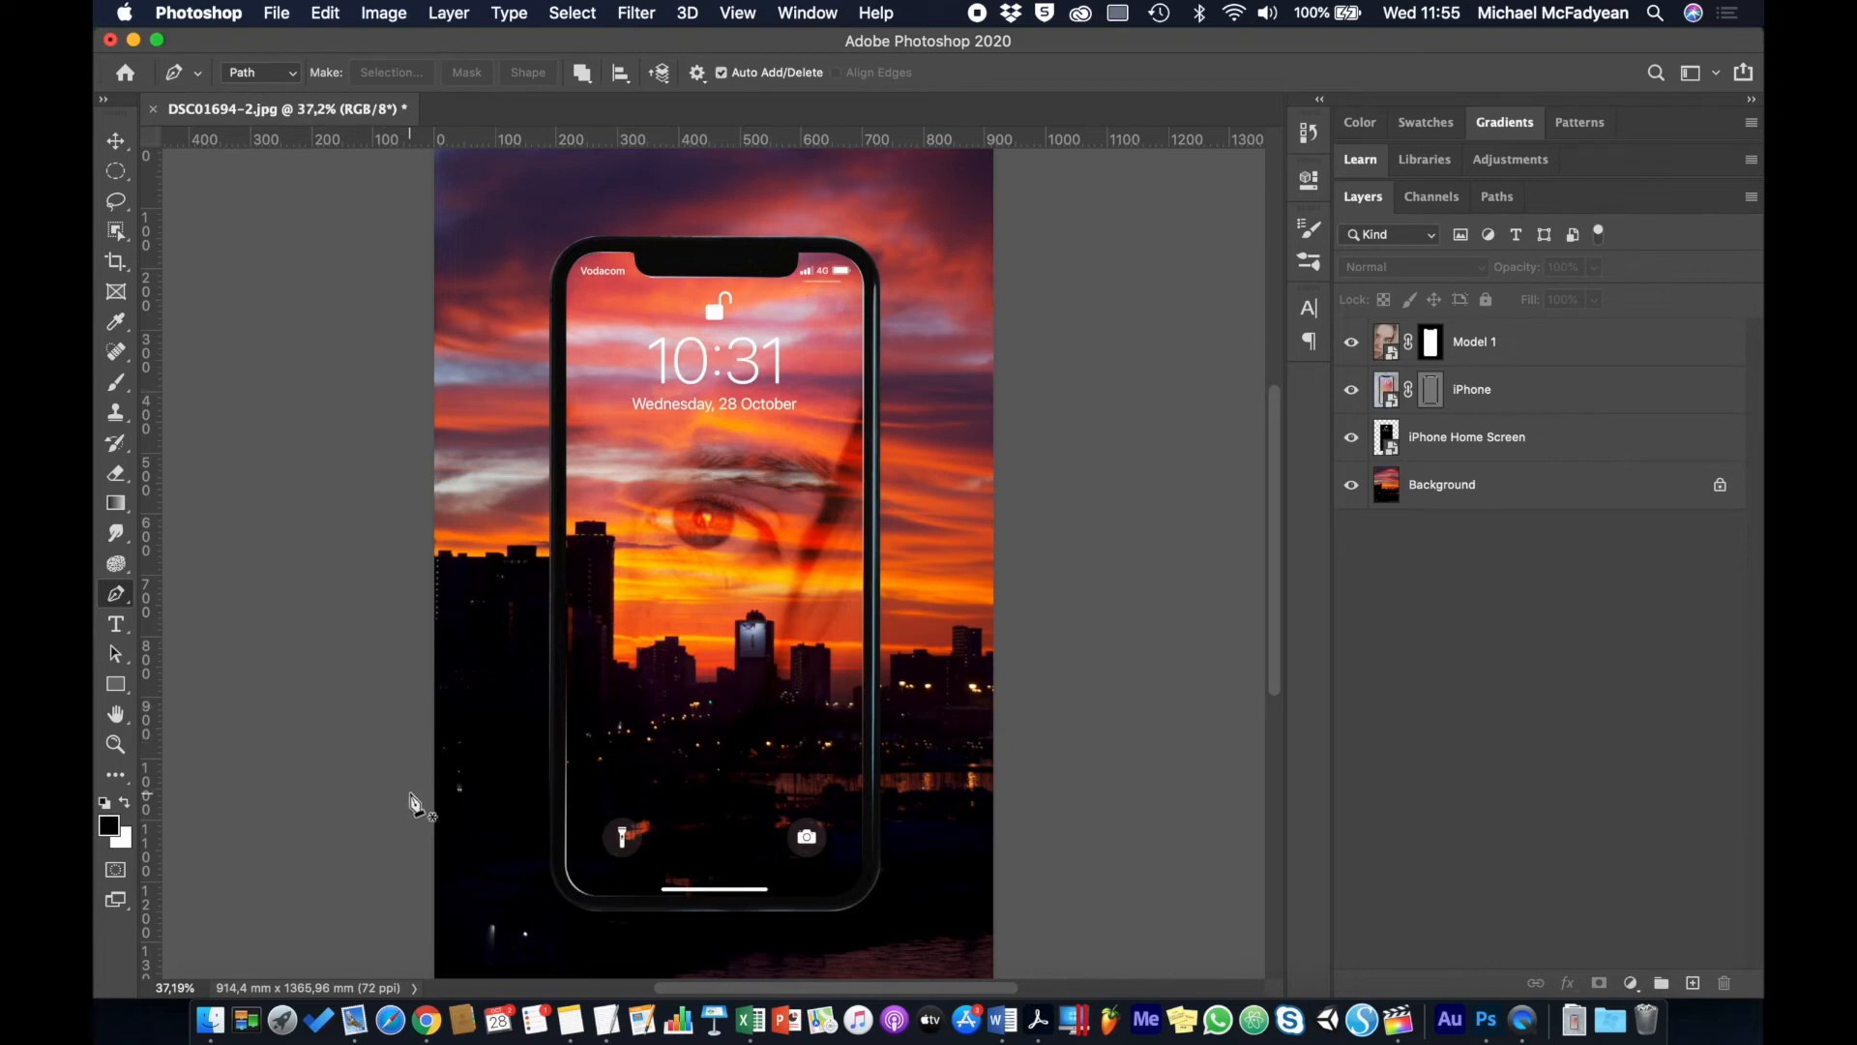
drag(409, 880, 407, 723)
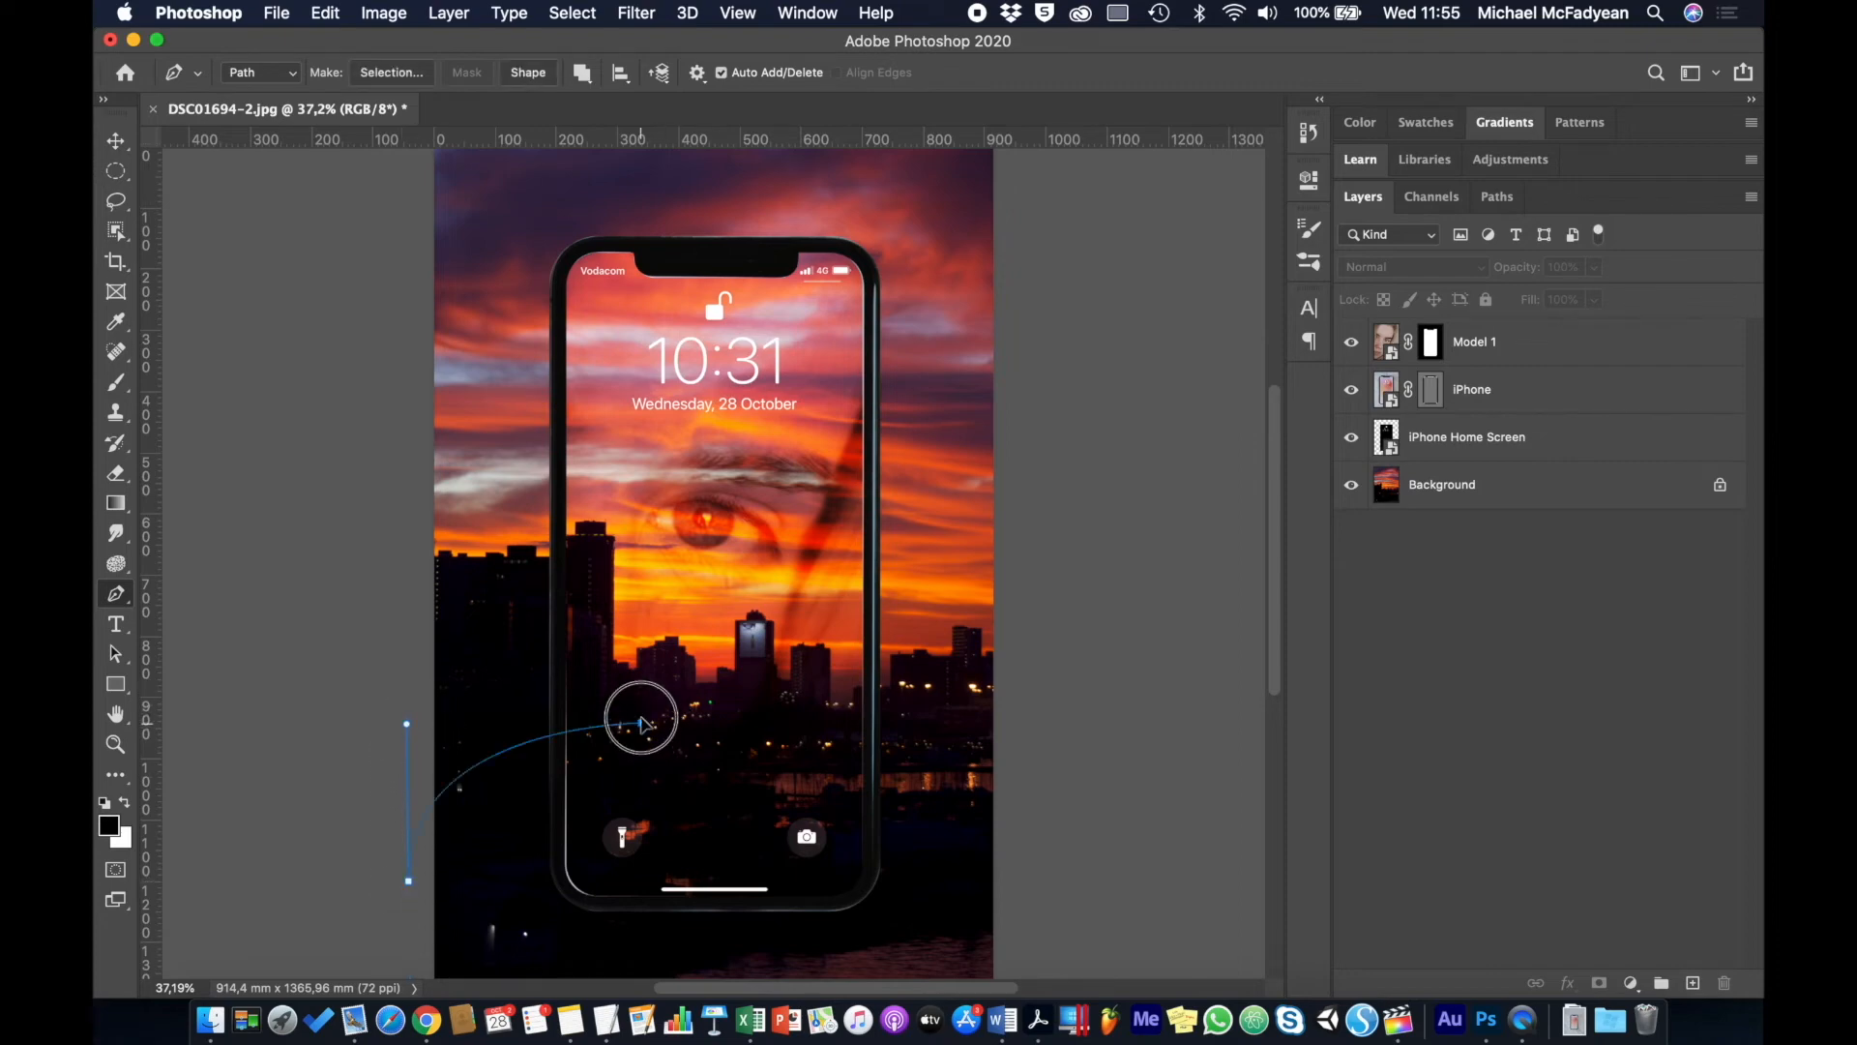
drag(642, 723, 655, 572)
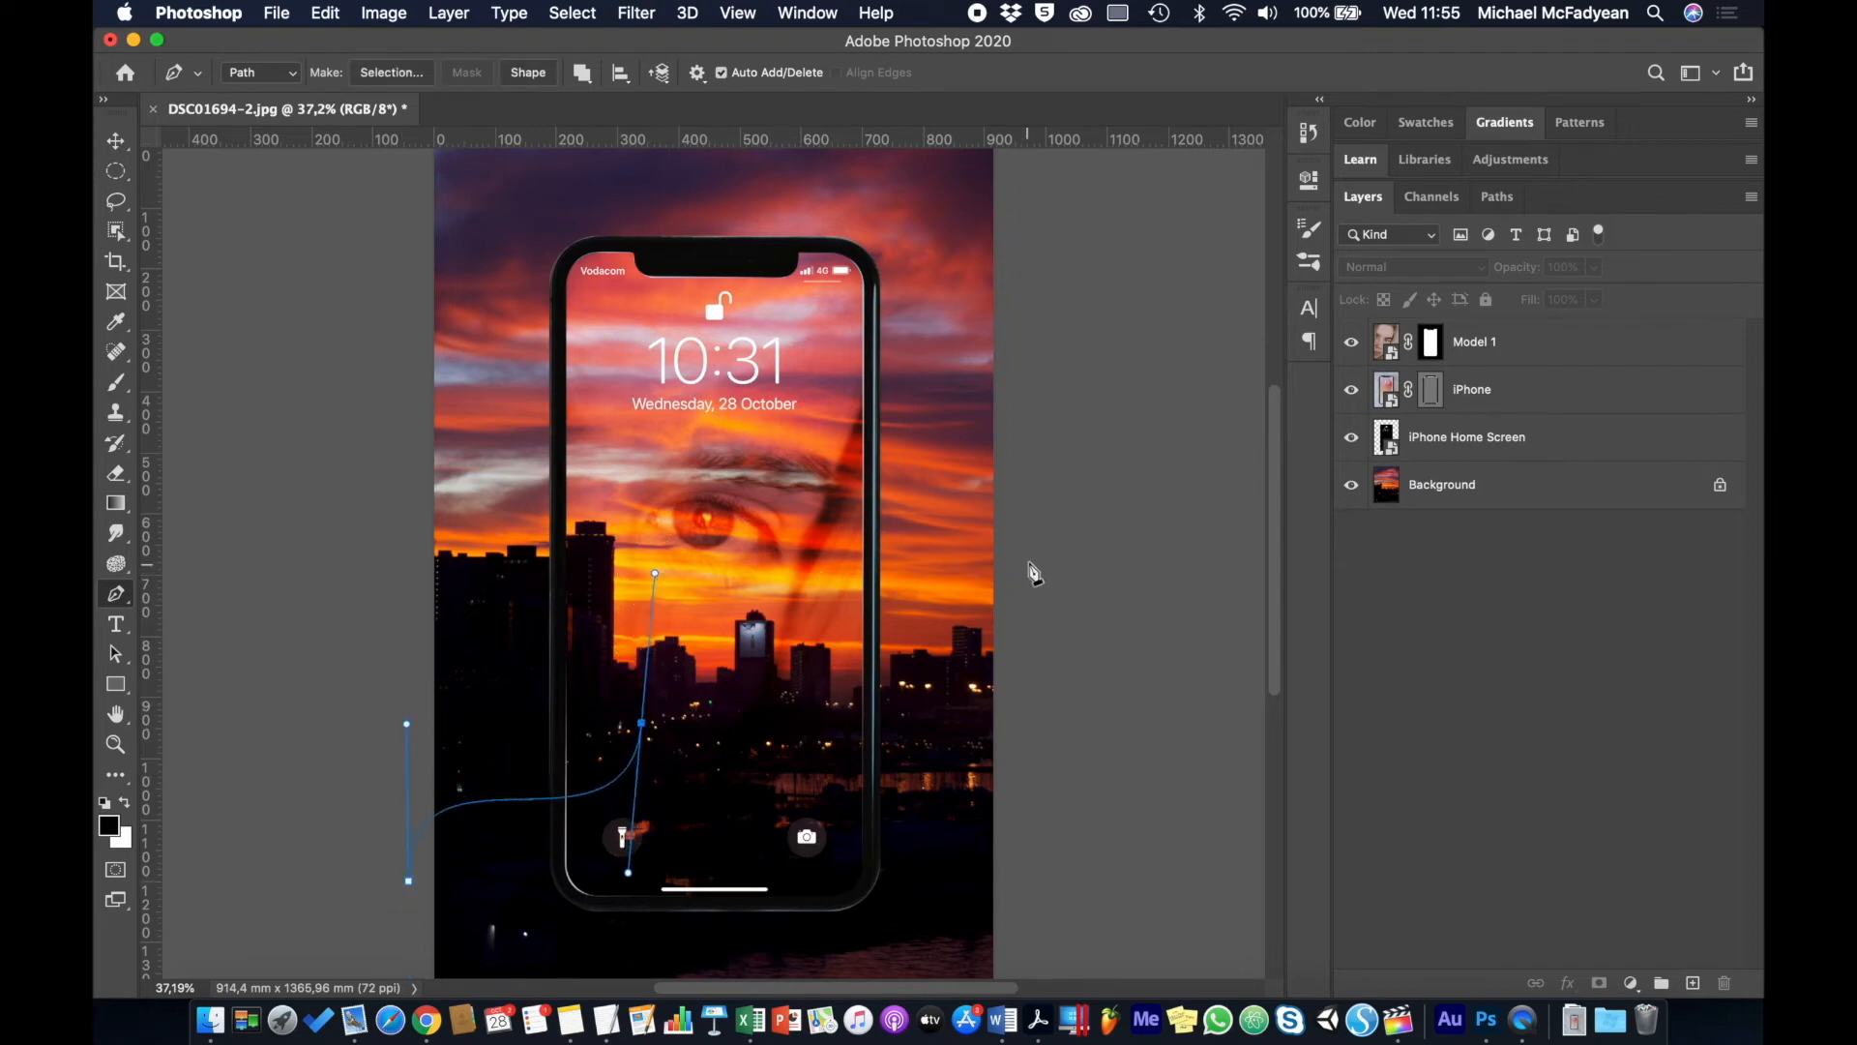
drag(1009, 551, 1015, 351)
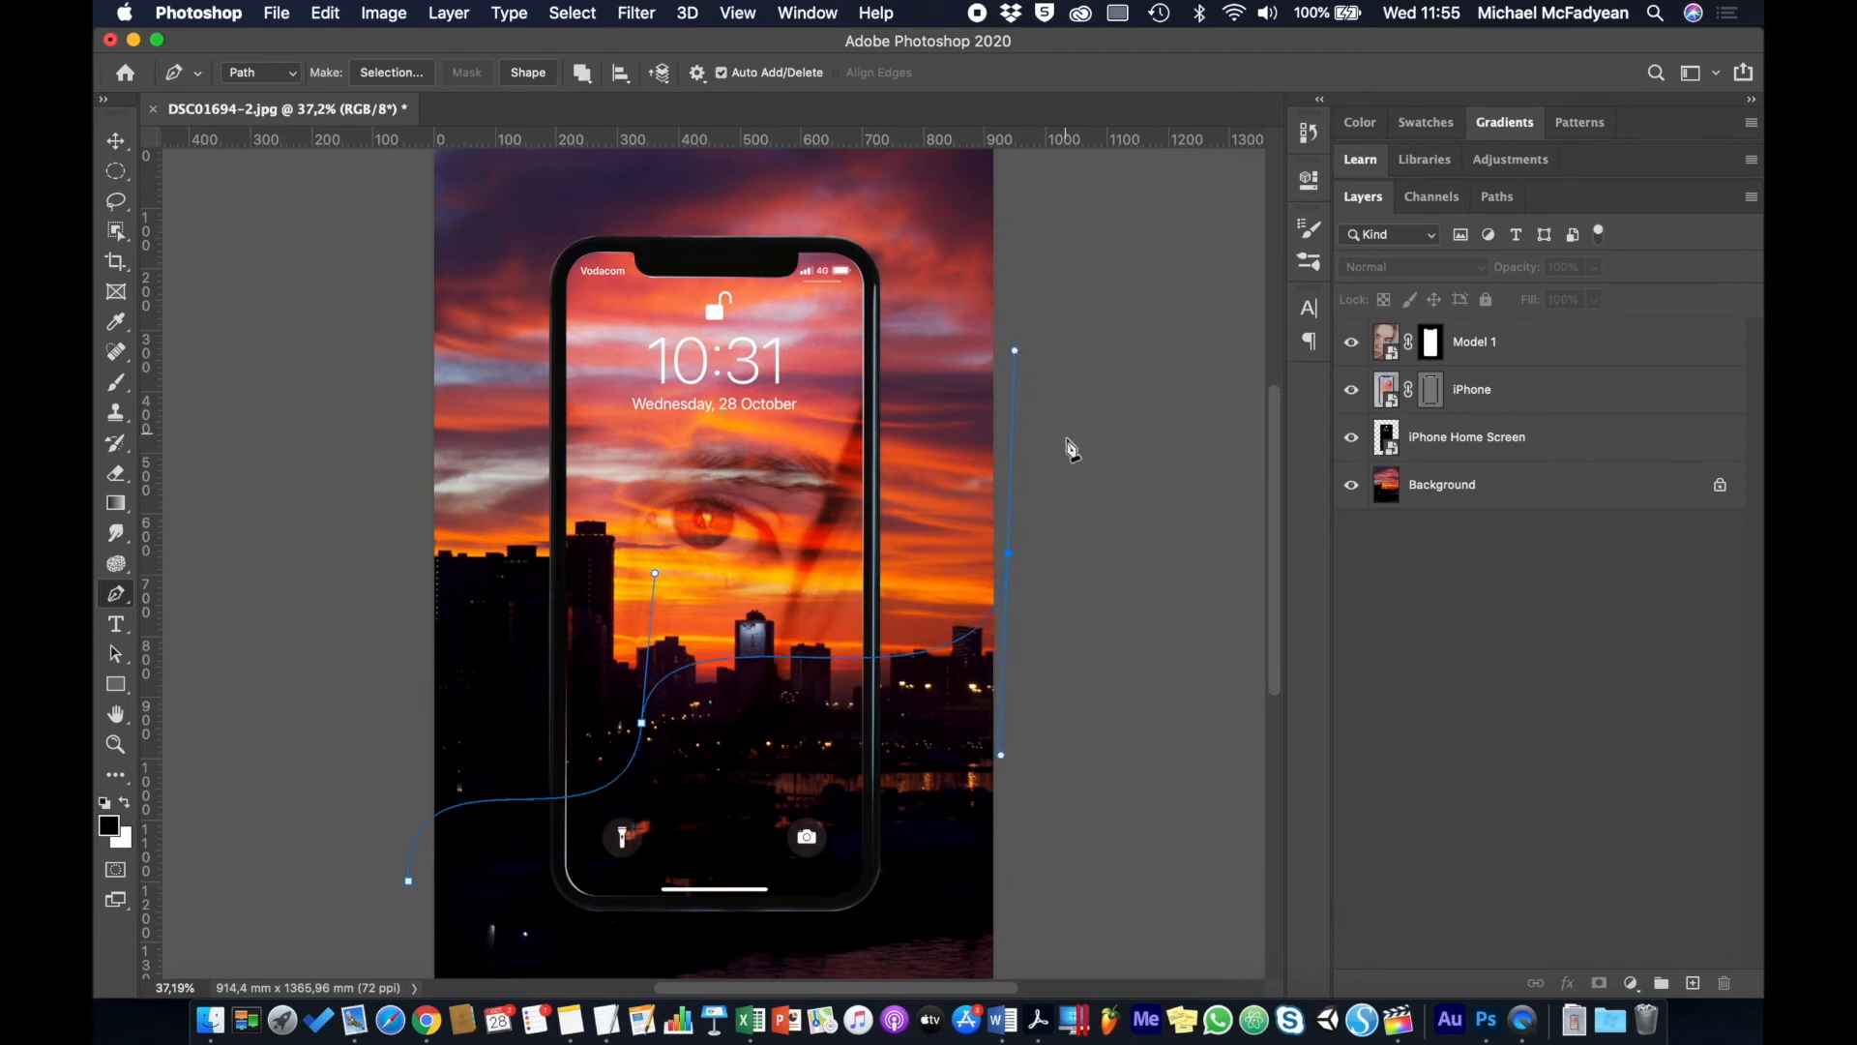
Step: Switch to the Brush tool with white as foreground colour and add a new layer named Brush above Model 1
click(116, 383)
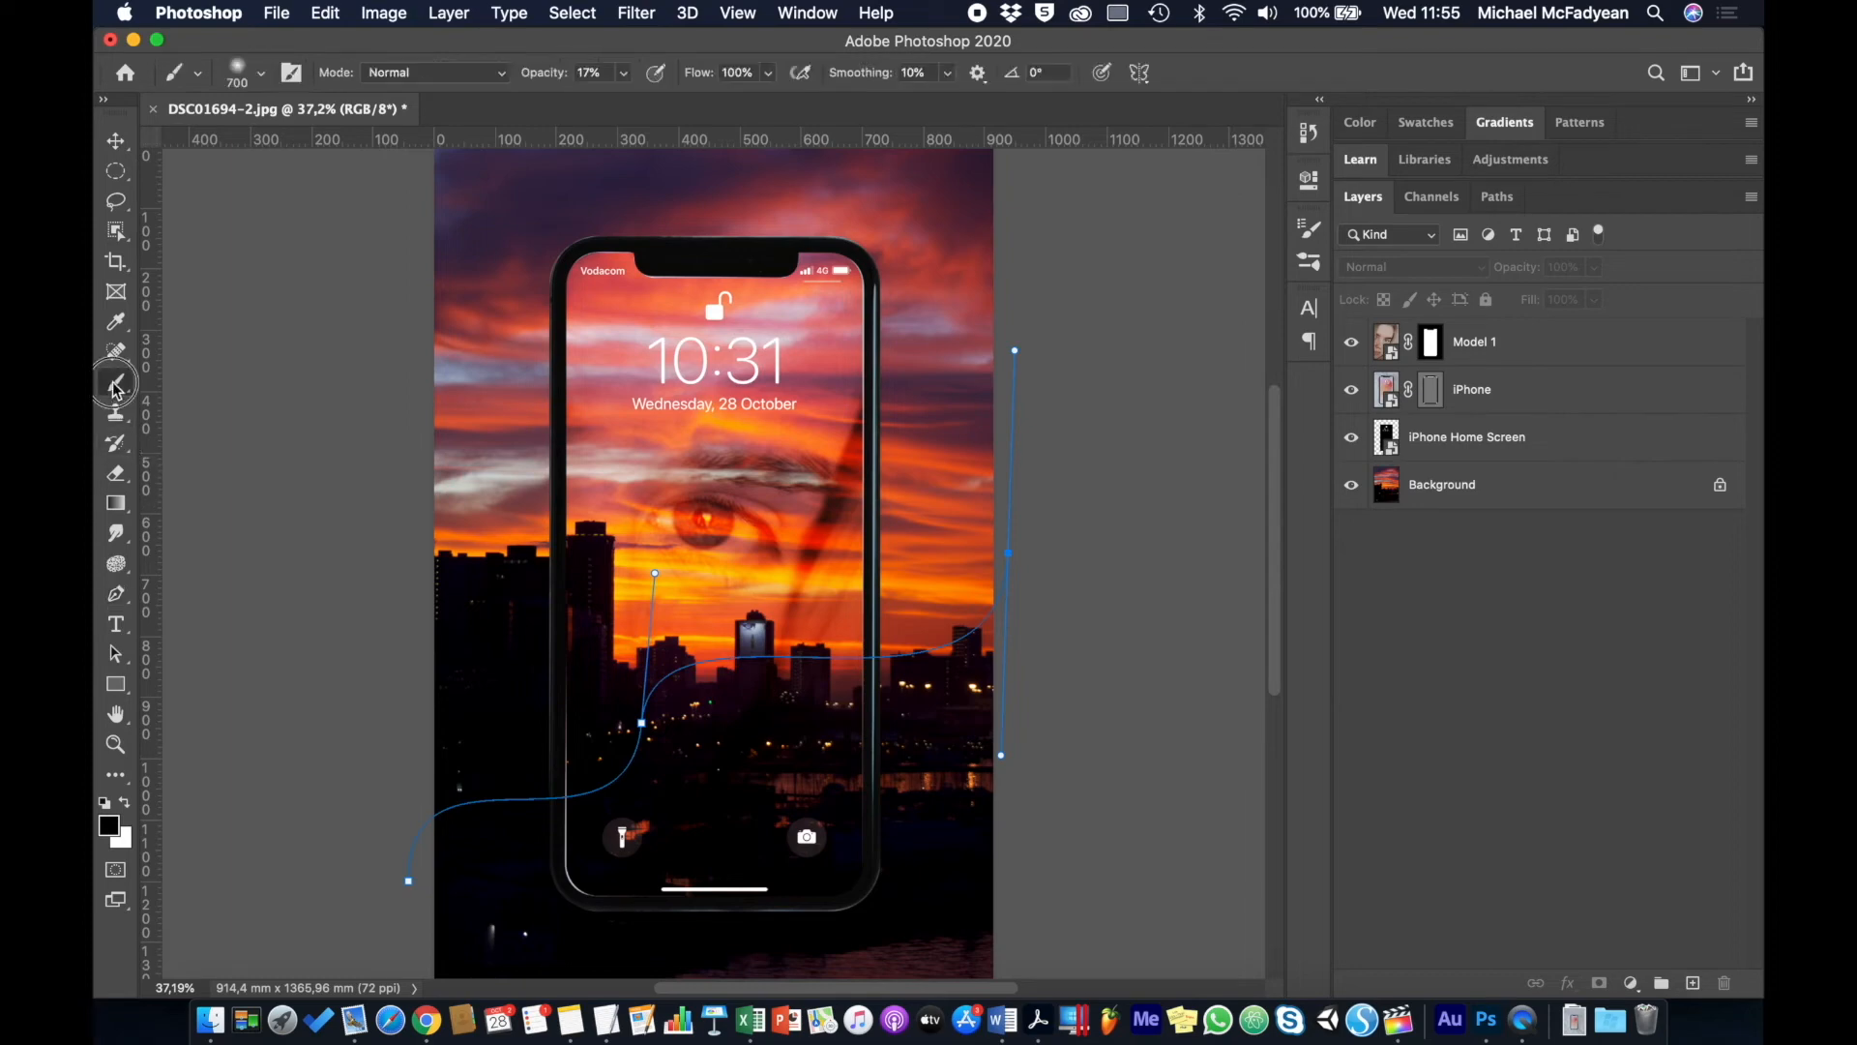
click(125, 803)
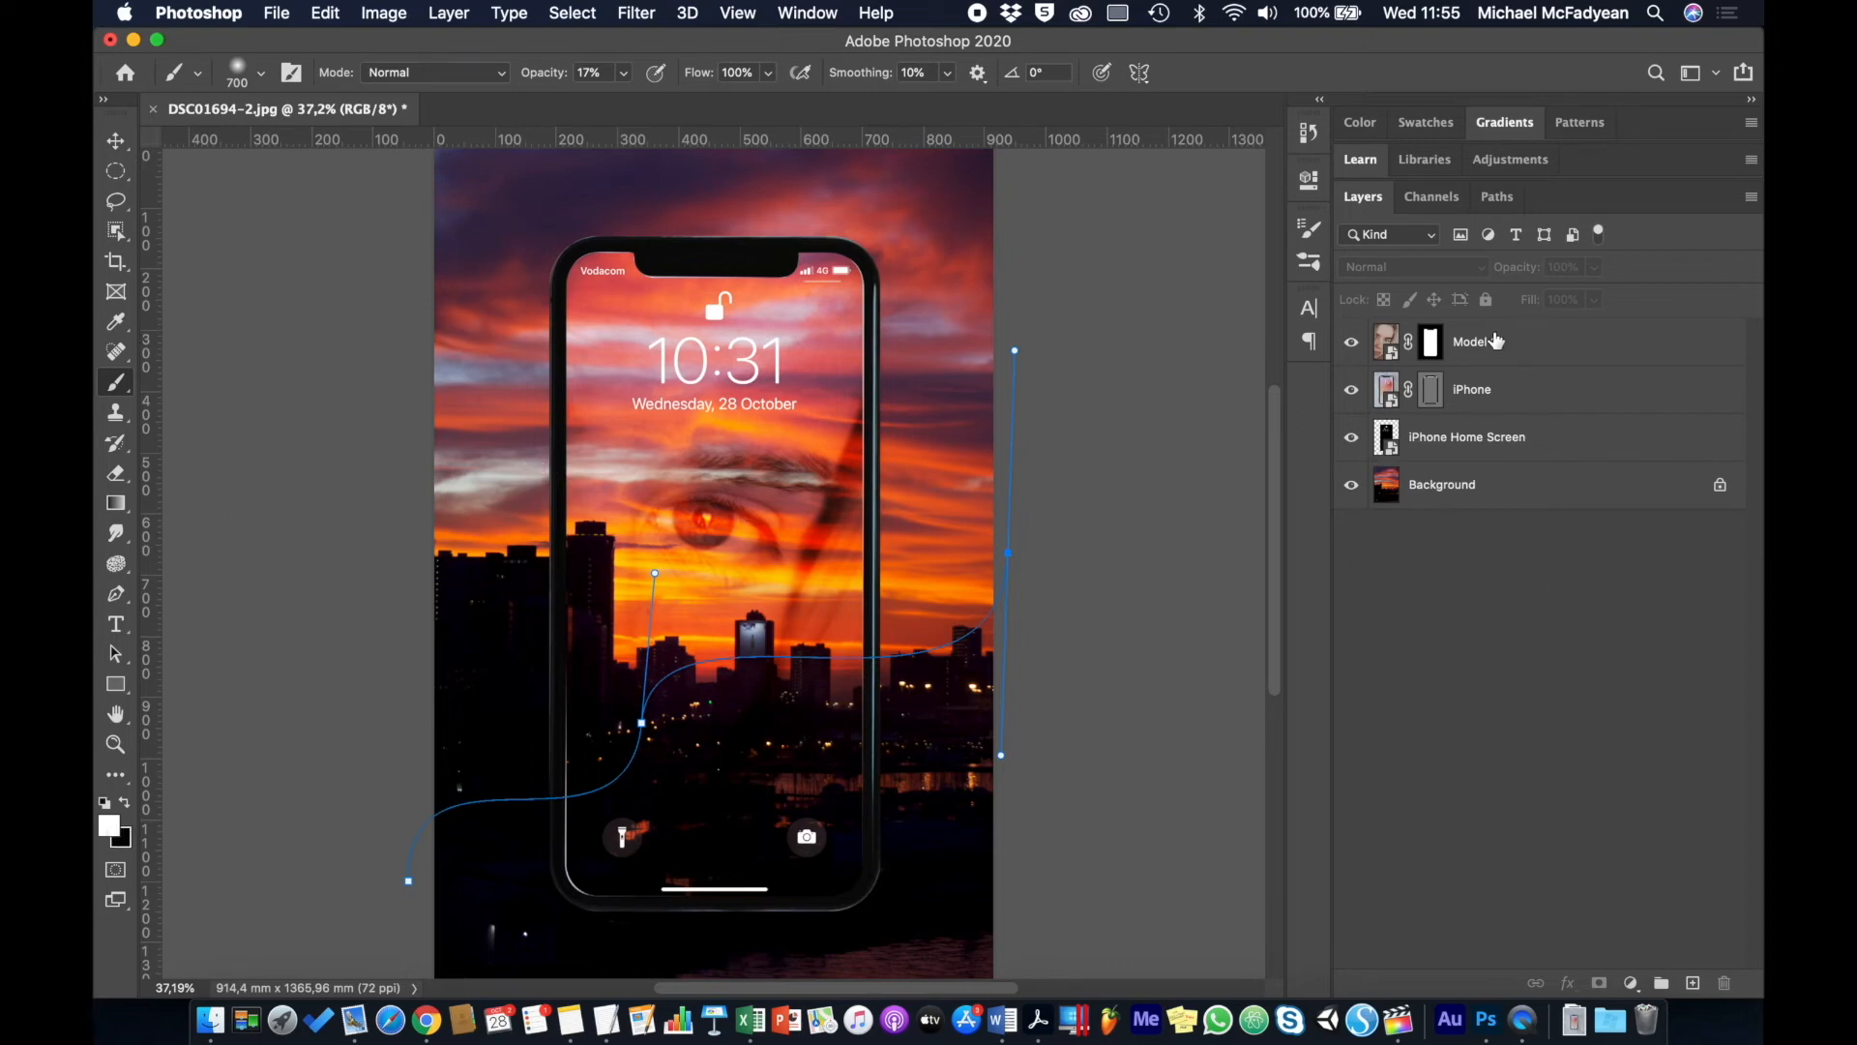
click(1539, 342)
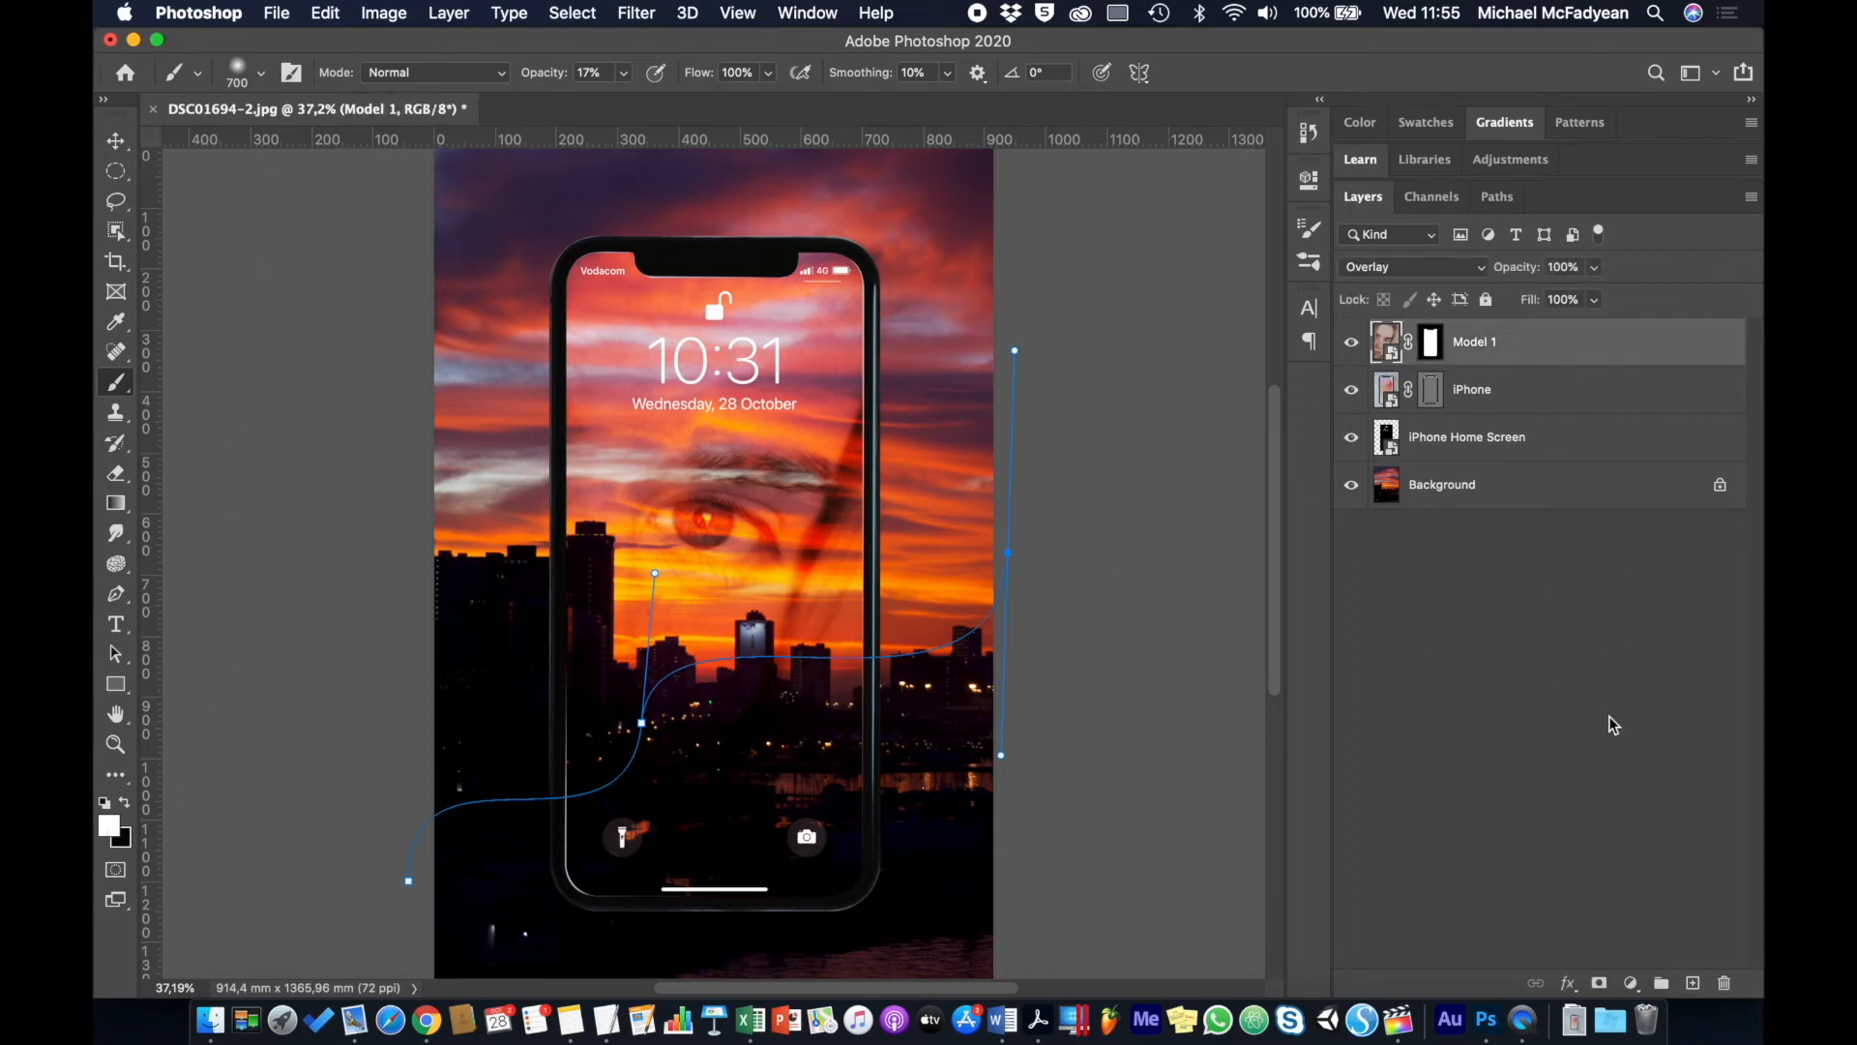
click(1693, 983)
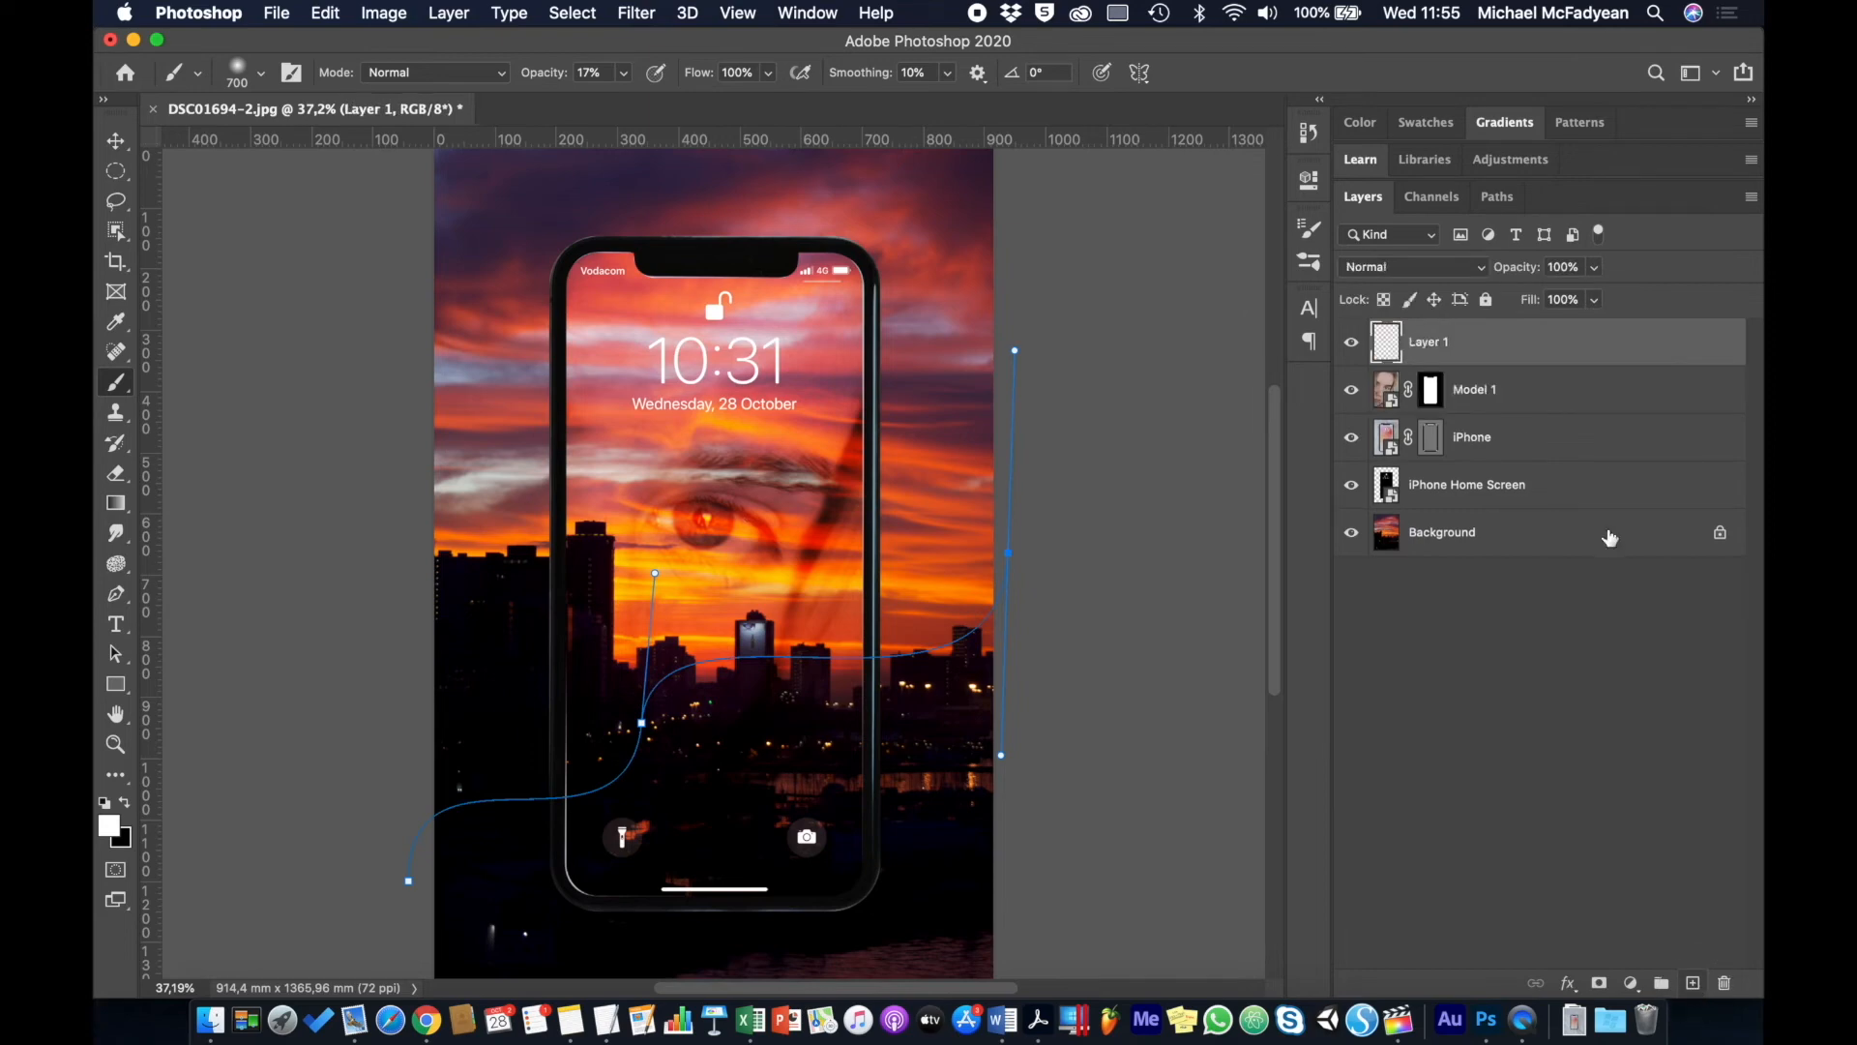
double_click(1429, 344)
text(Brush)
key(Return)
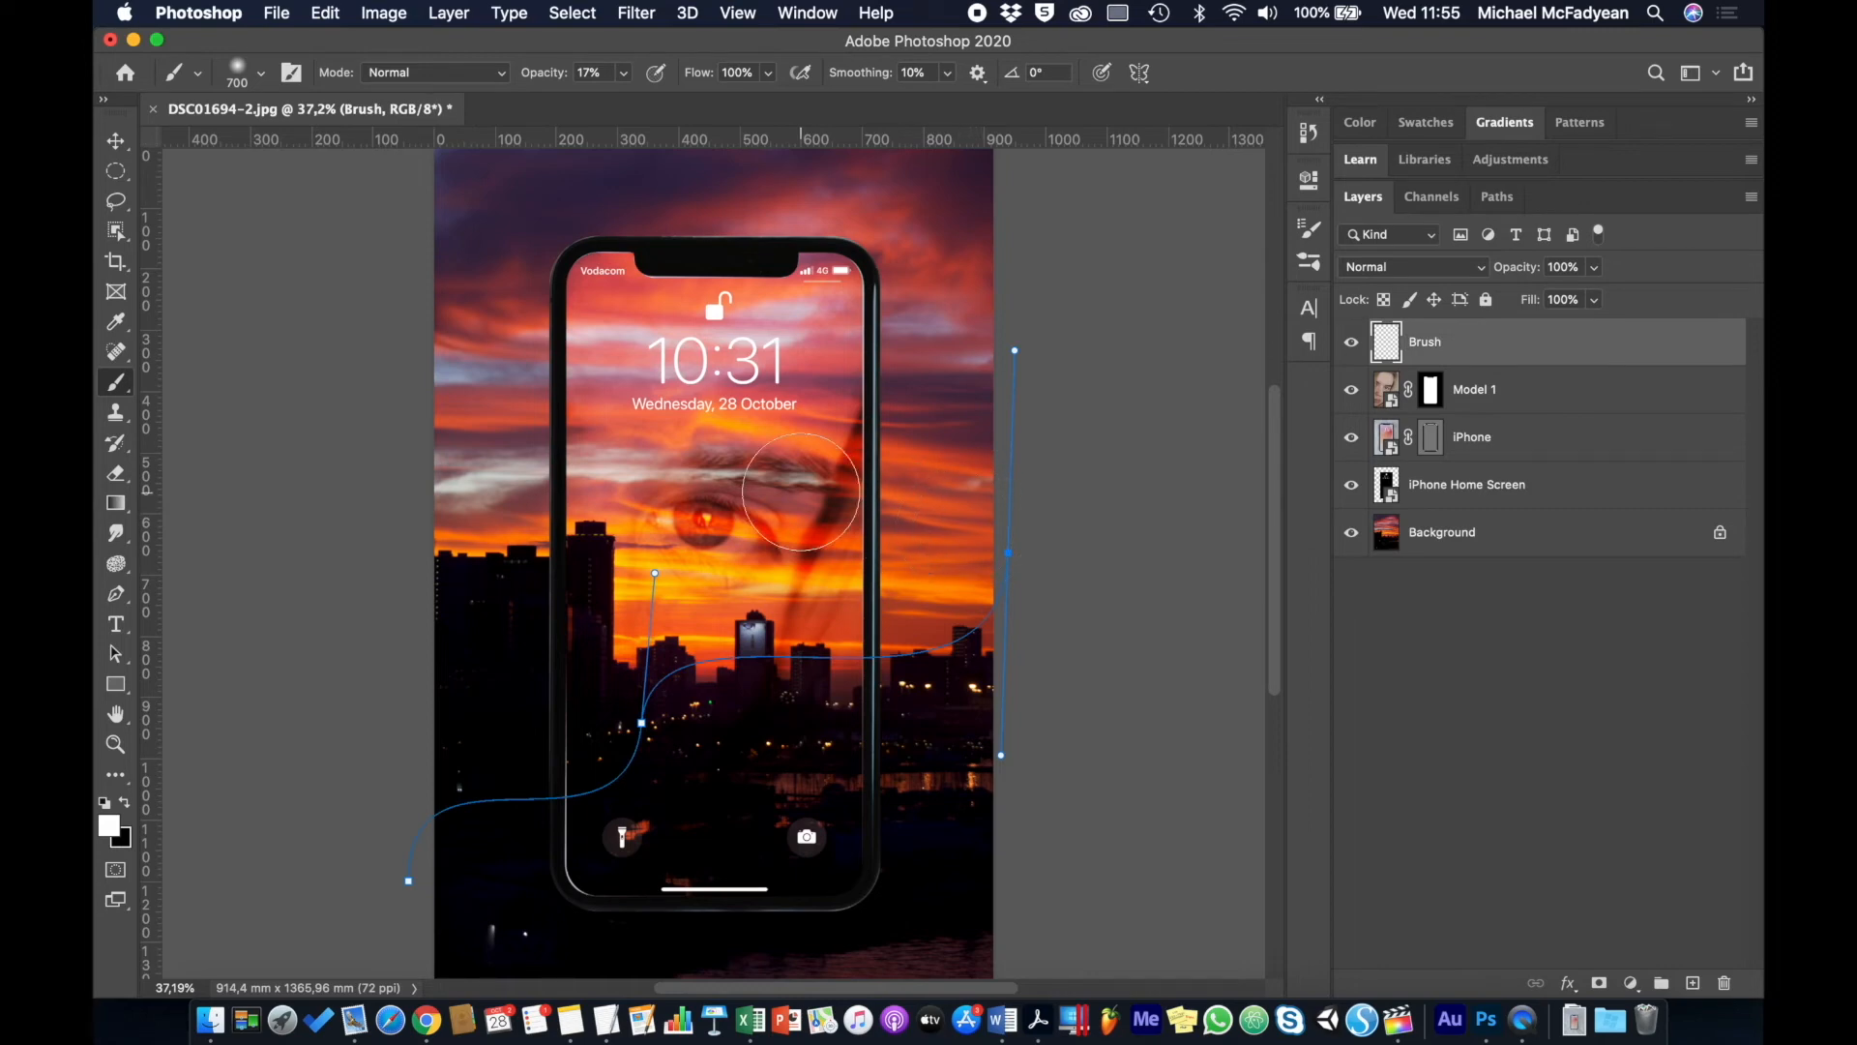
Step: Reduce the brush size to 80 px and lower its hardness to about 1%
key(bracketleft)
key(bracketleft)
key(bracketleft)
key(bracketleft)
key(bracketleft)
key(bracketleft)
key(bracketleft)
key(bracketleft)
key(bracketleft)
click(261, 72)
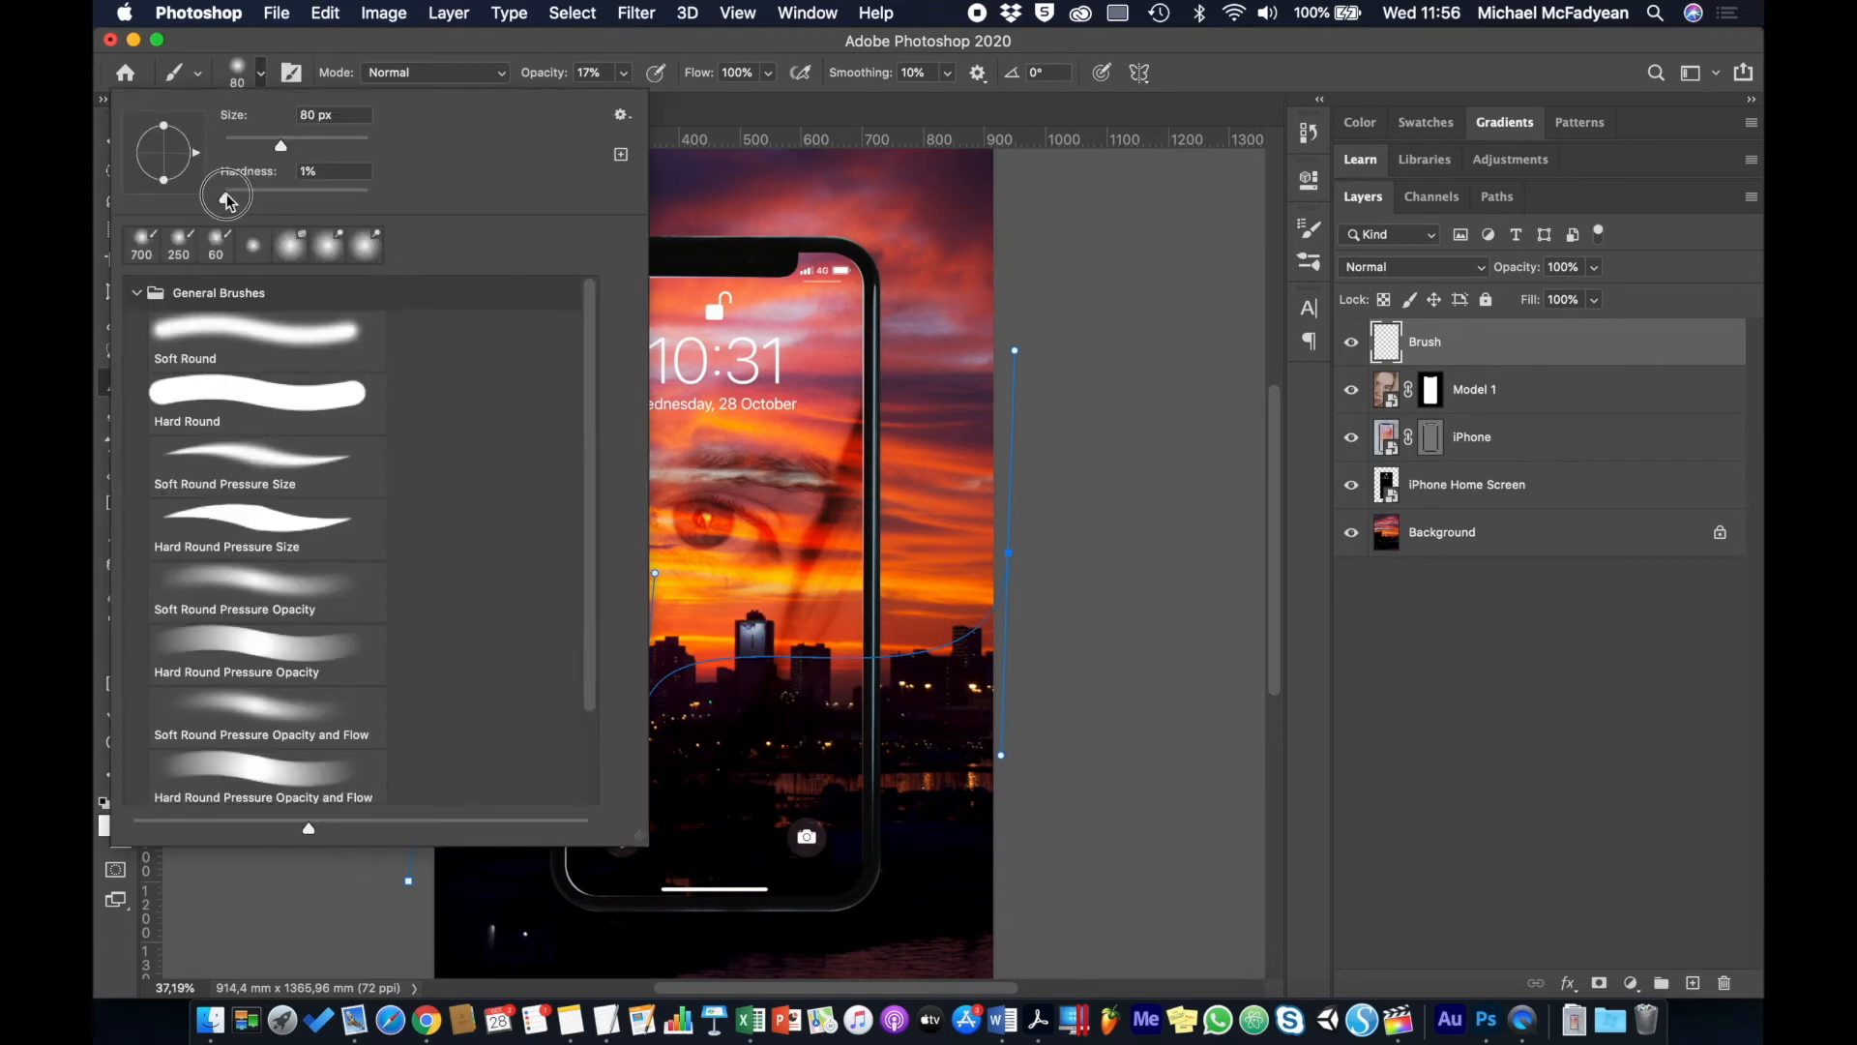
drag(239, 194, 227, 200)
click(329, 53)
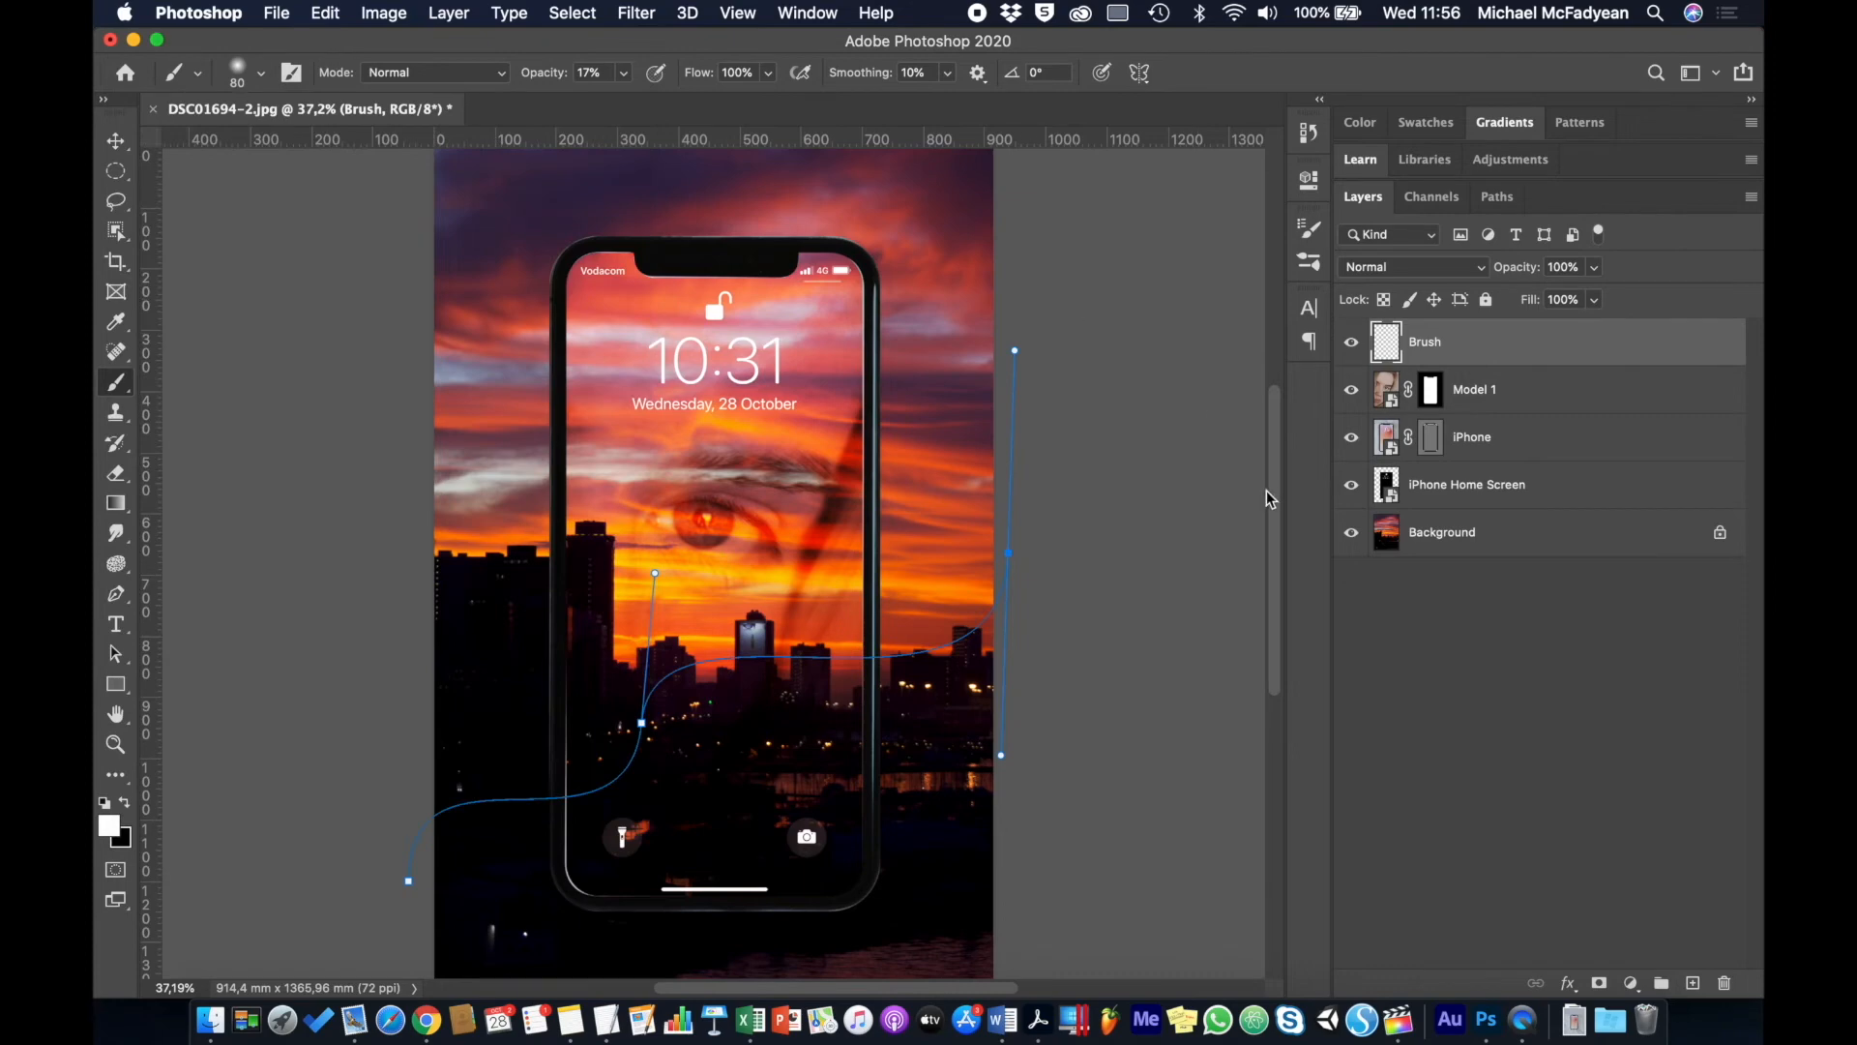
Step: Try stroking the curved work path with the white brush at 17% opacity and undo the stroke
click(1498, 197)
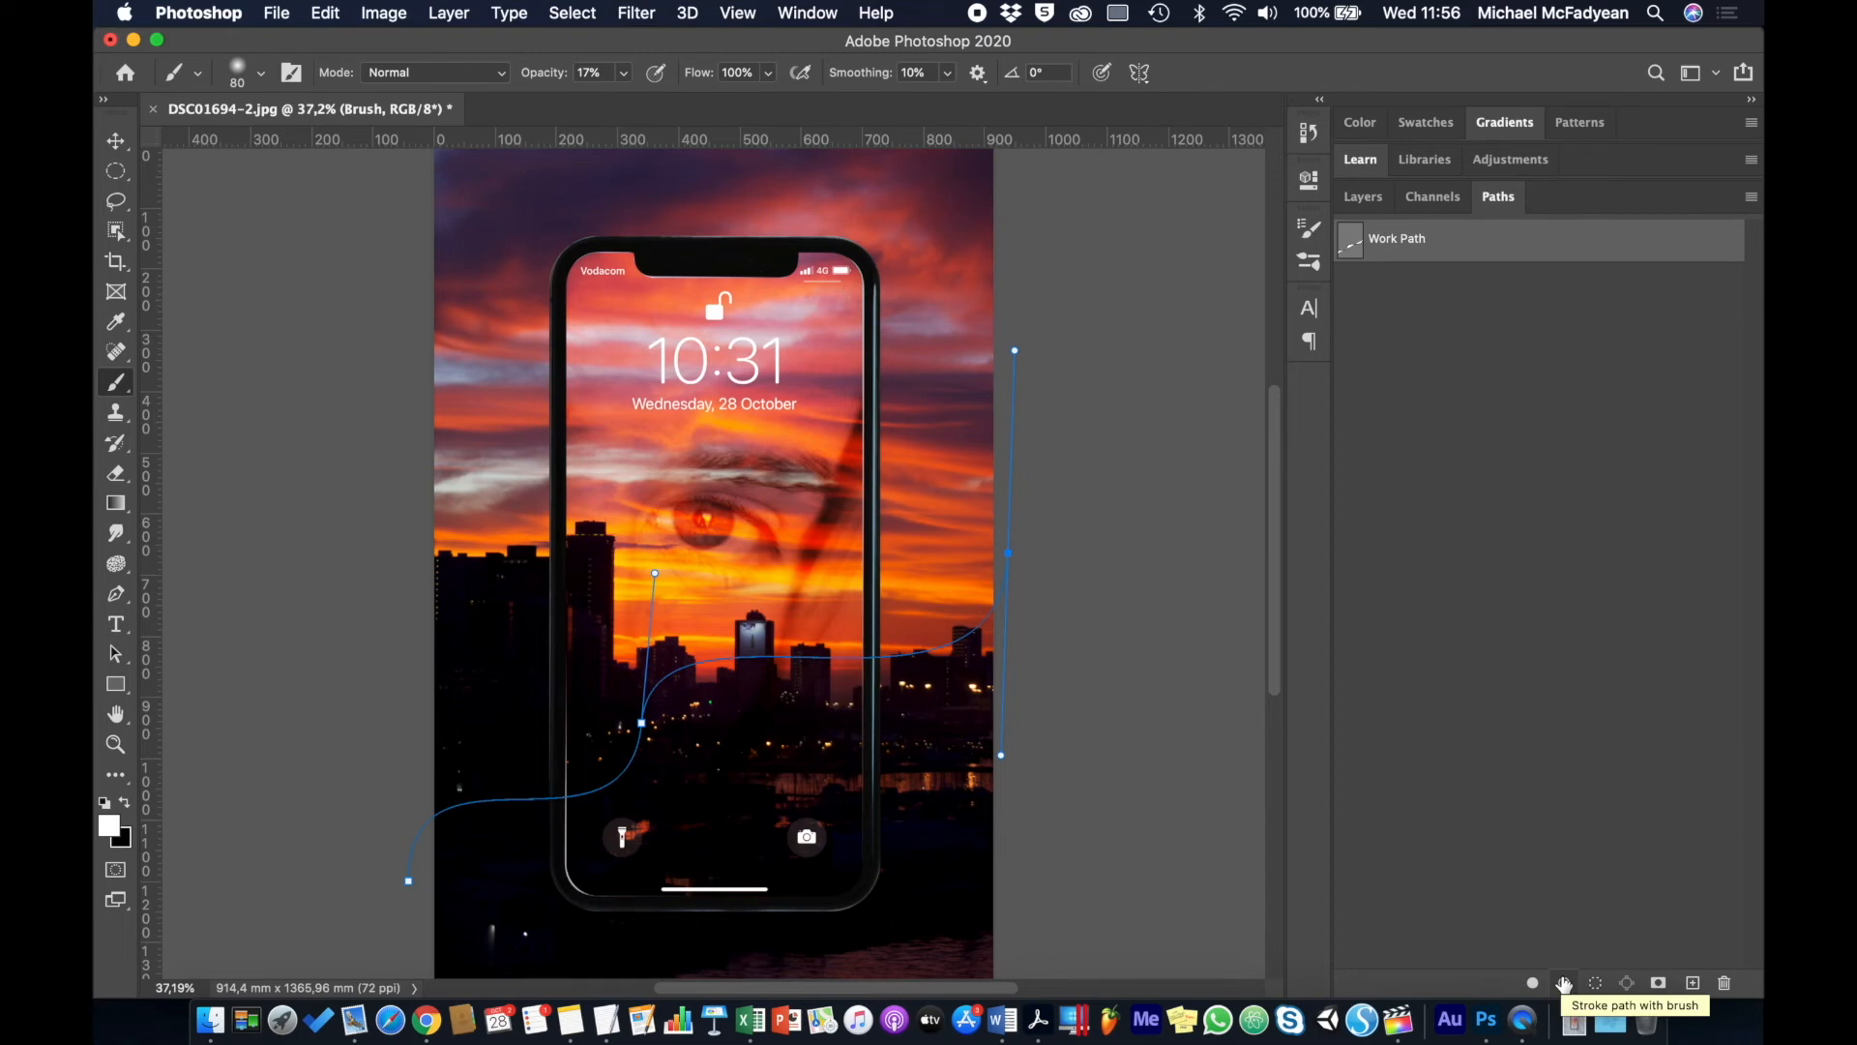
click(1564, 983)
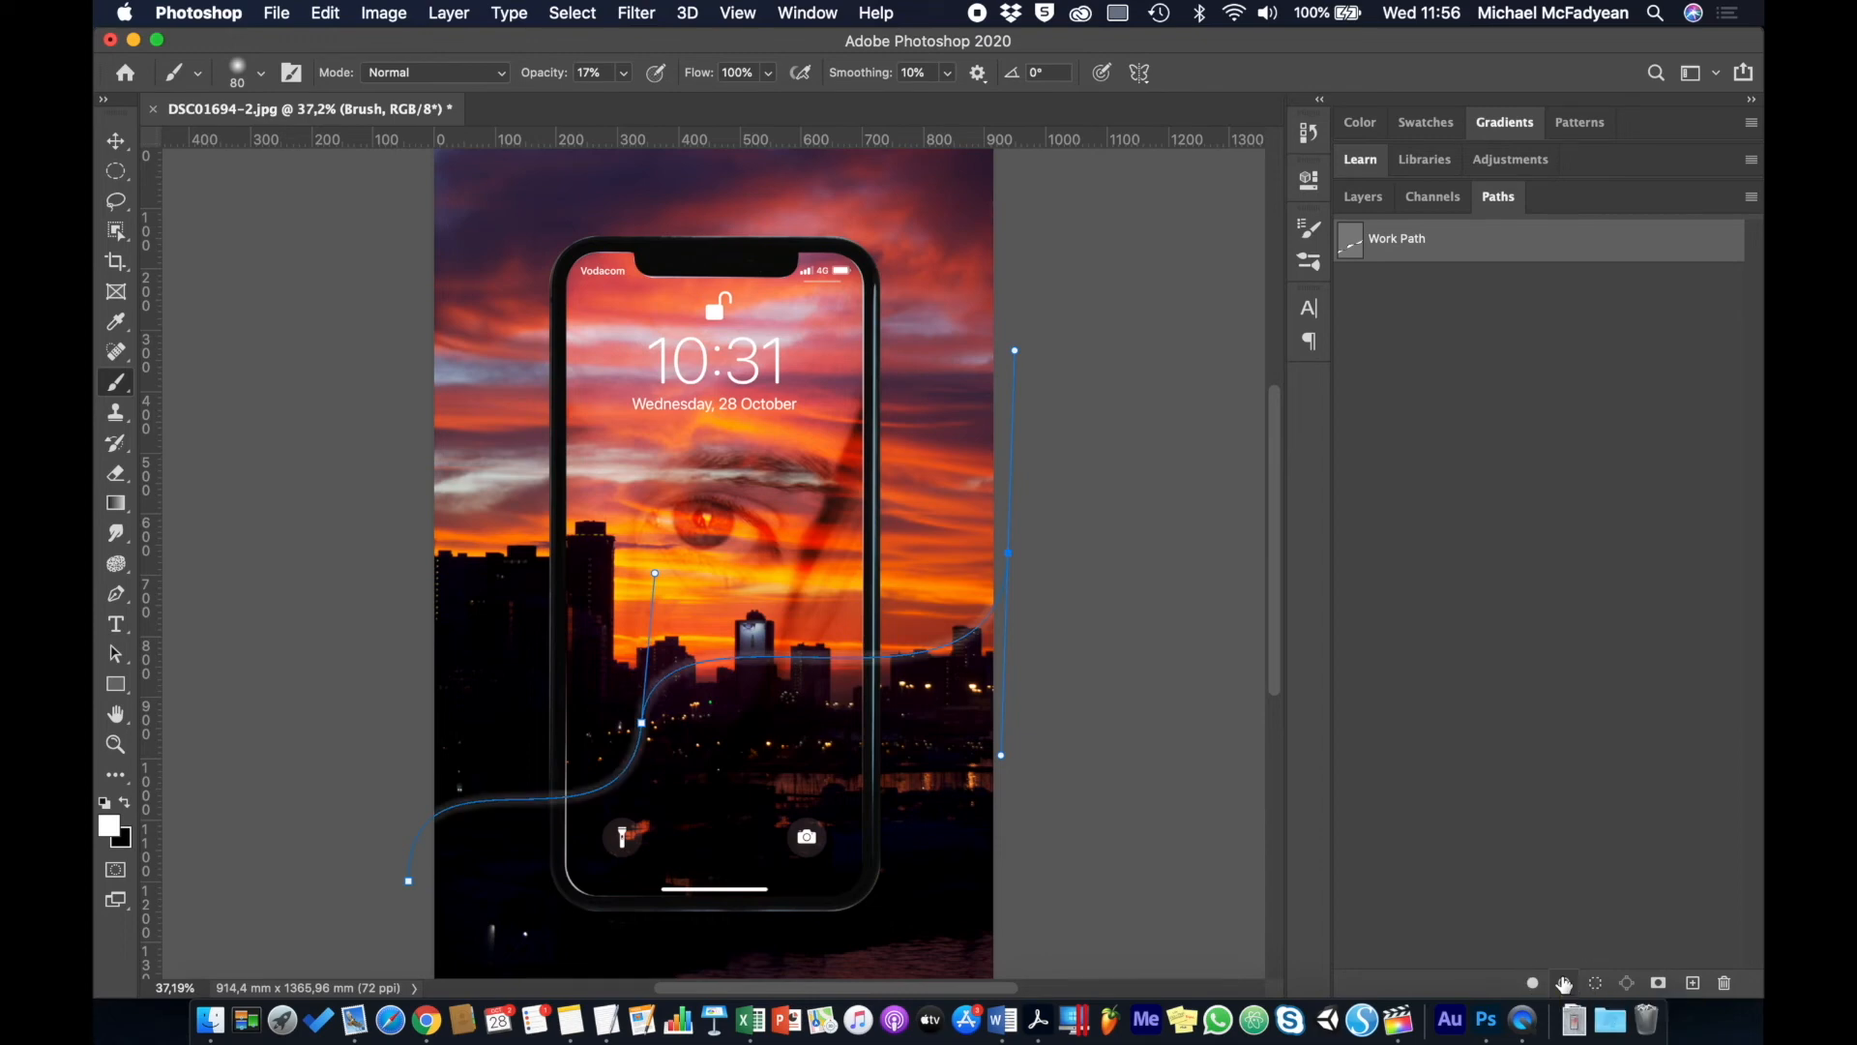
key(super+z)
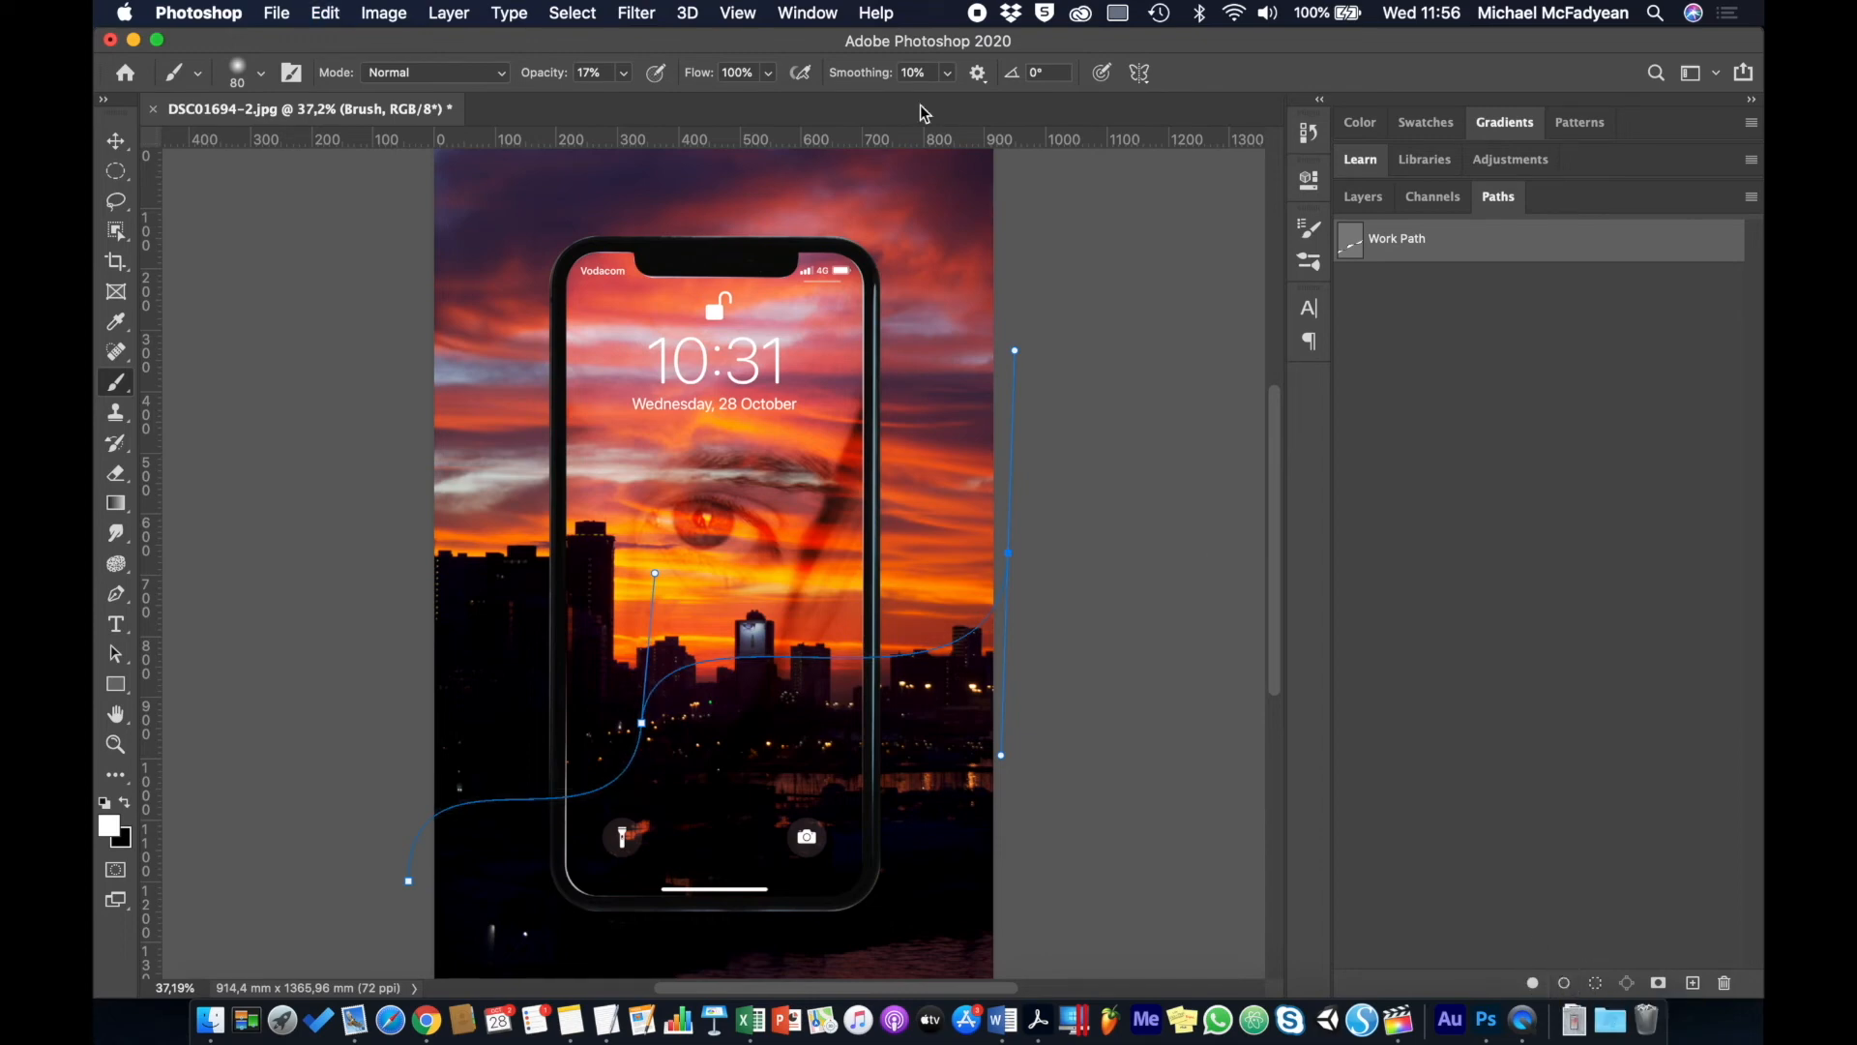
Step: Set the brush opacity to 100%, stroke the curved work path onto the Brush layer and deselect the path
click(547, 75)
drag(547, 77, 1022, 73)
click(1564, 983)
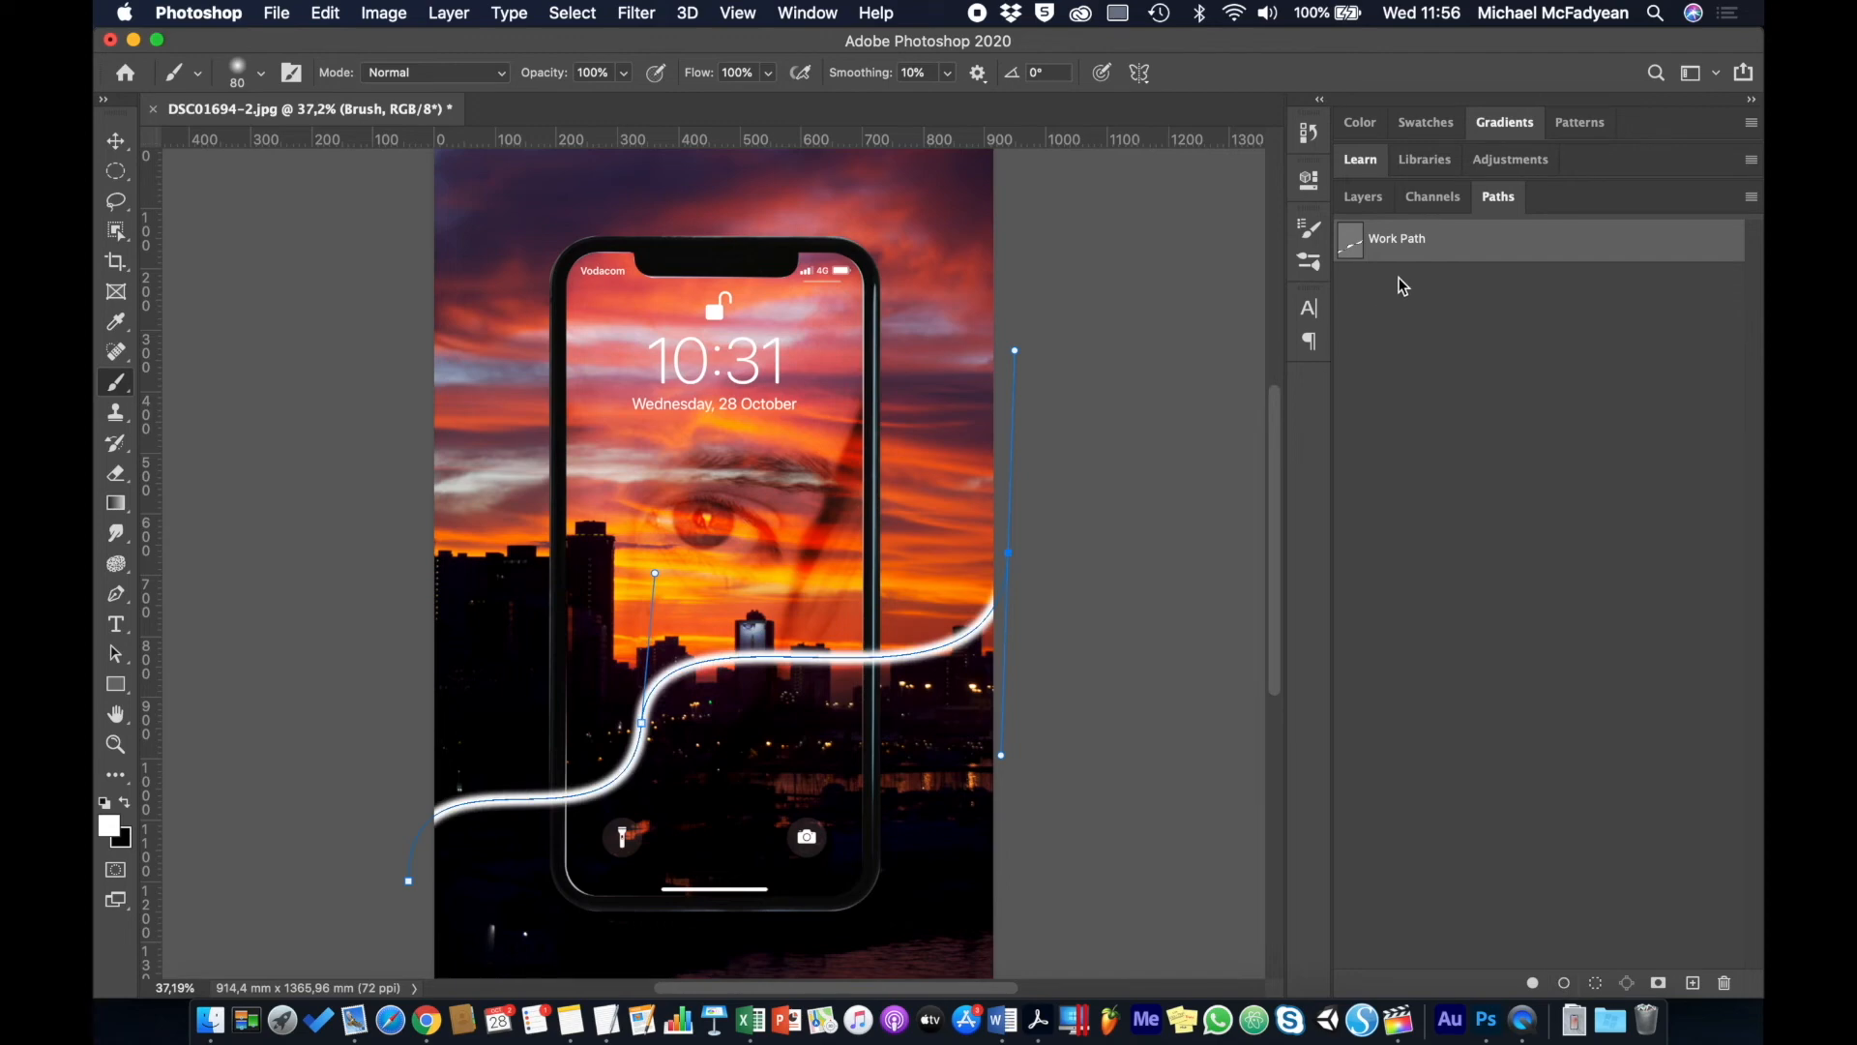
click(1429, 404)
Step: Duplicate the Brush layer containing the white curved stroke
click(1364, 198)
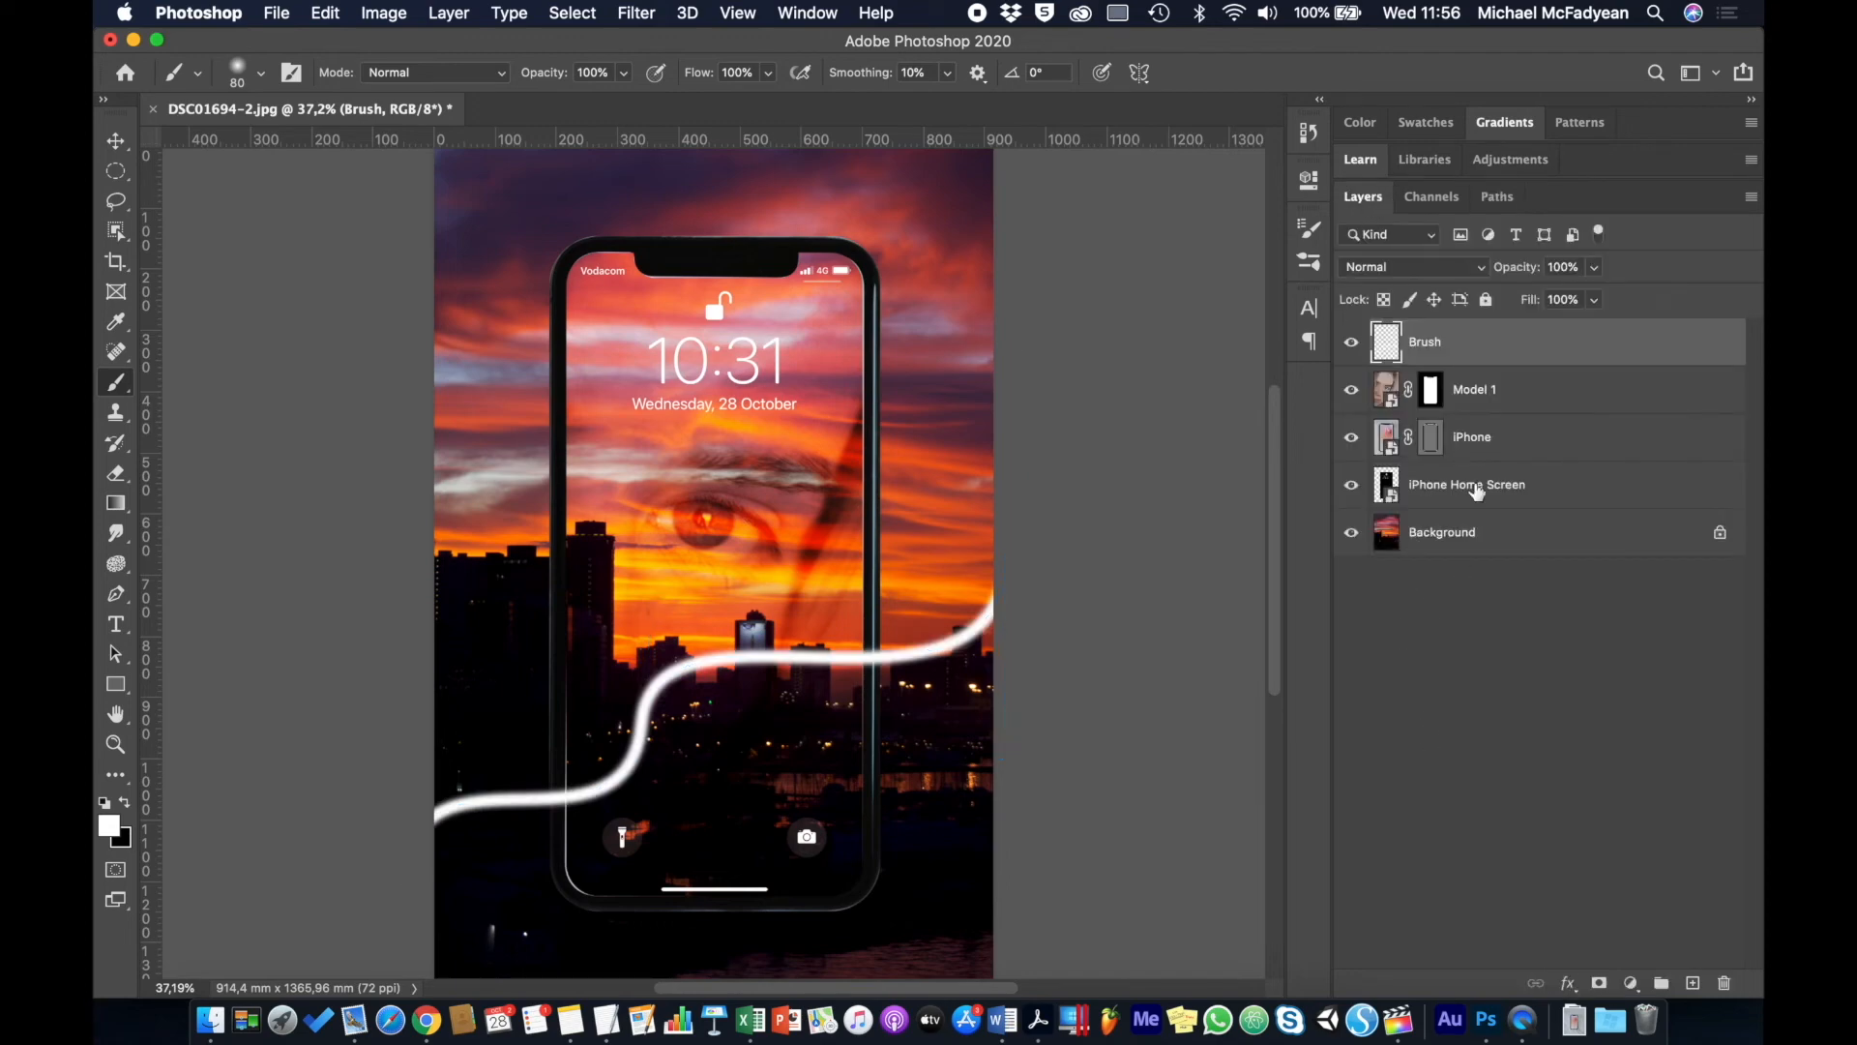
click(1485, 346)
key(super+j)
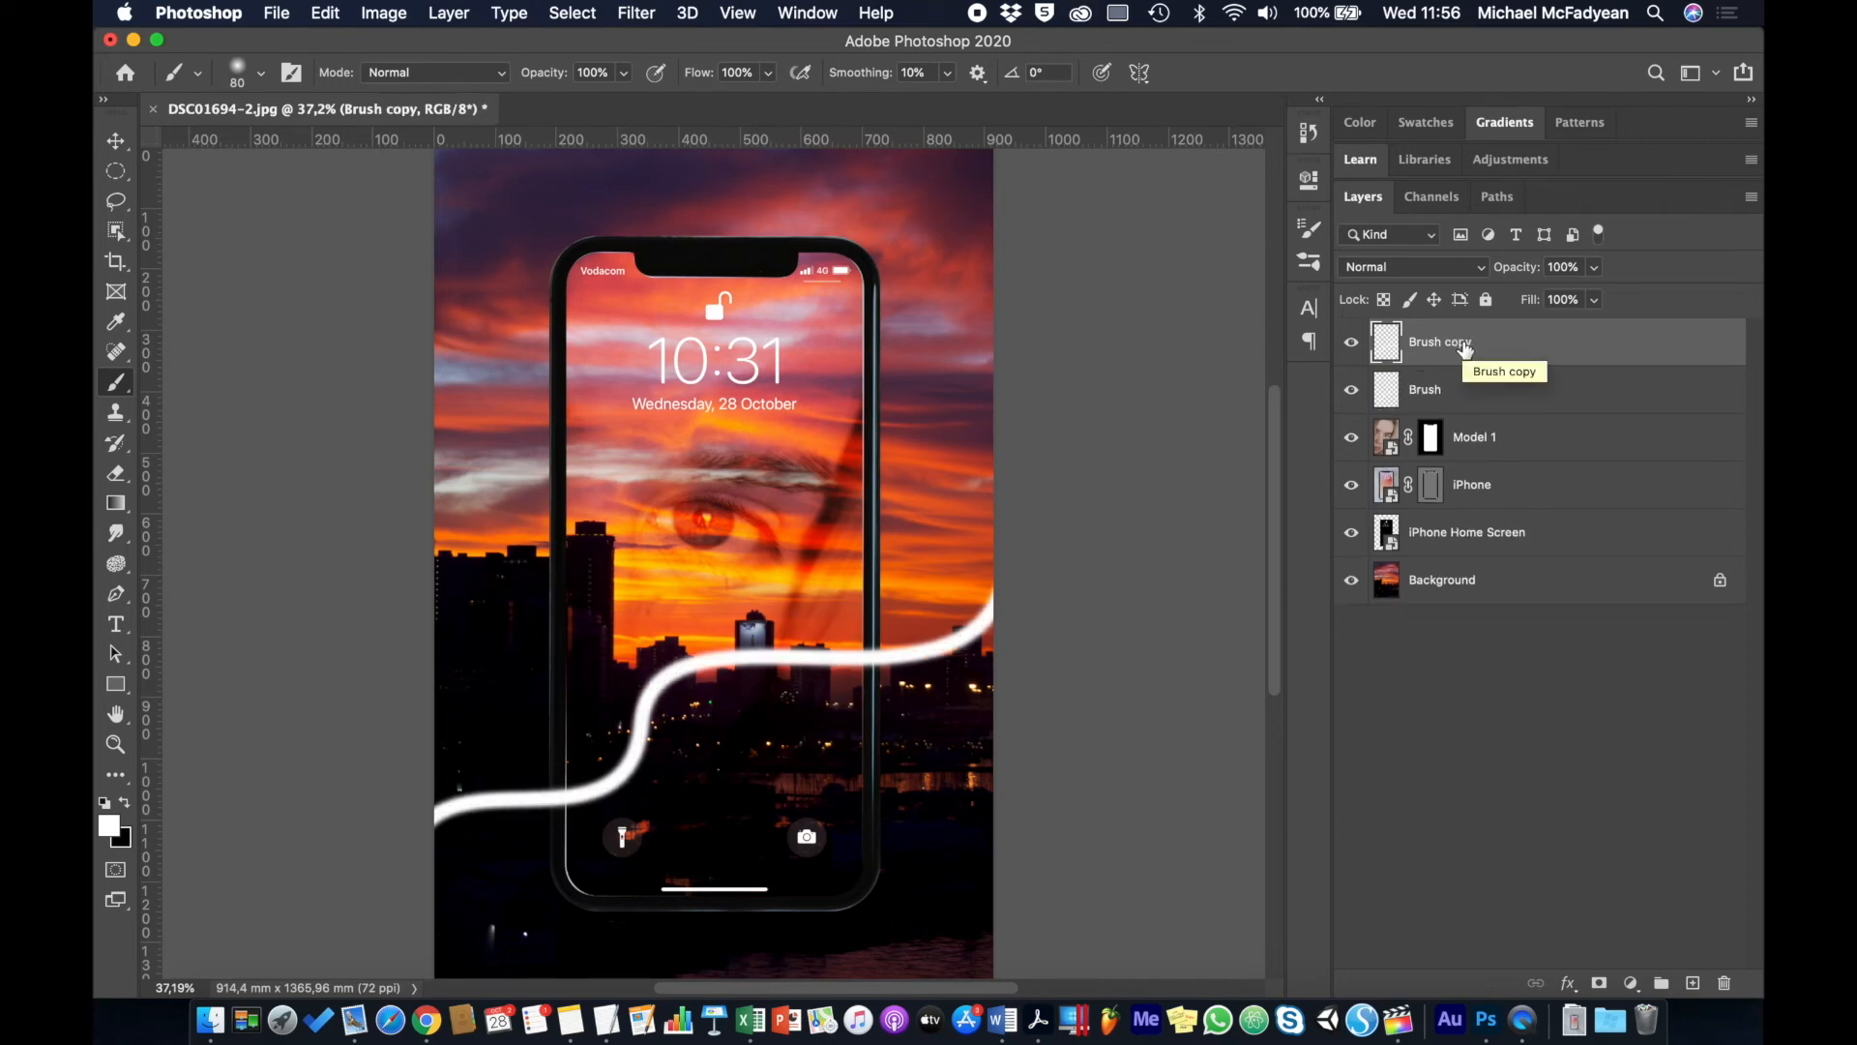
Step: Apply a Gaussian Blur with a radius of 76.6 pixels to the original Brush layer
click(1453, 398)
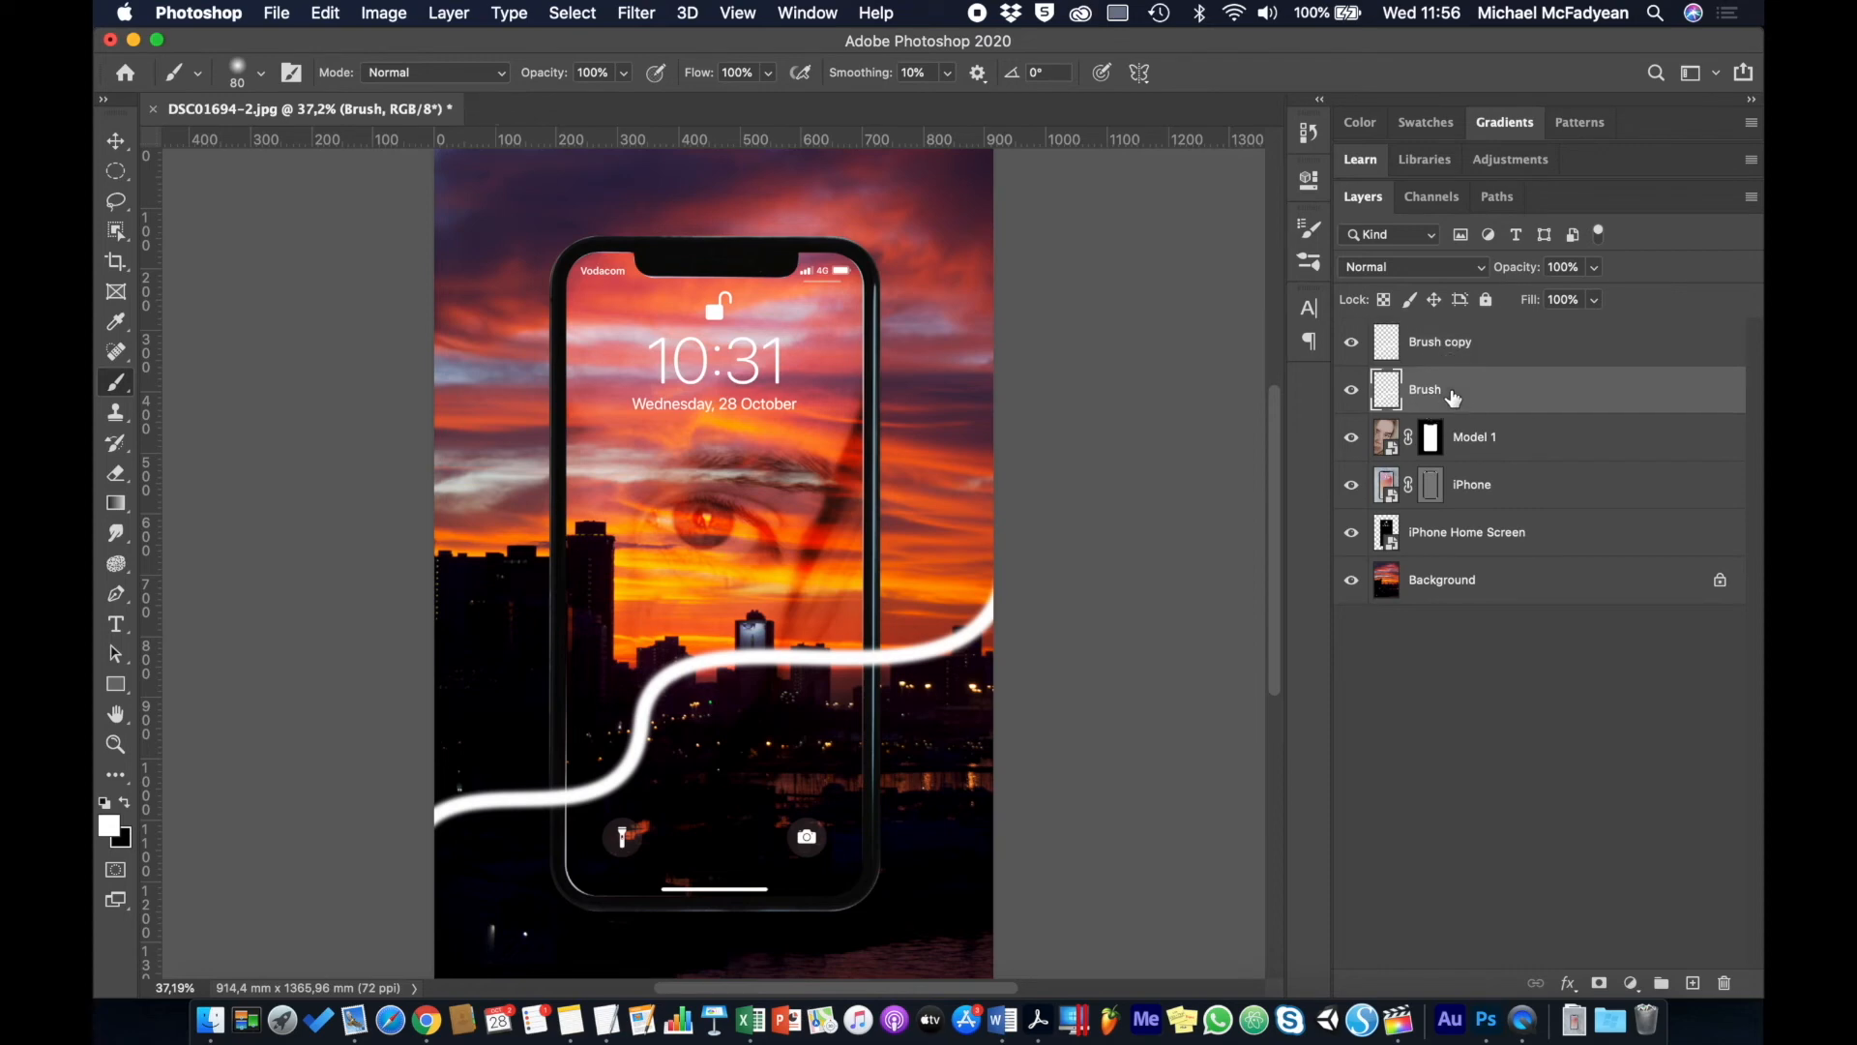
click(648, 20)
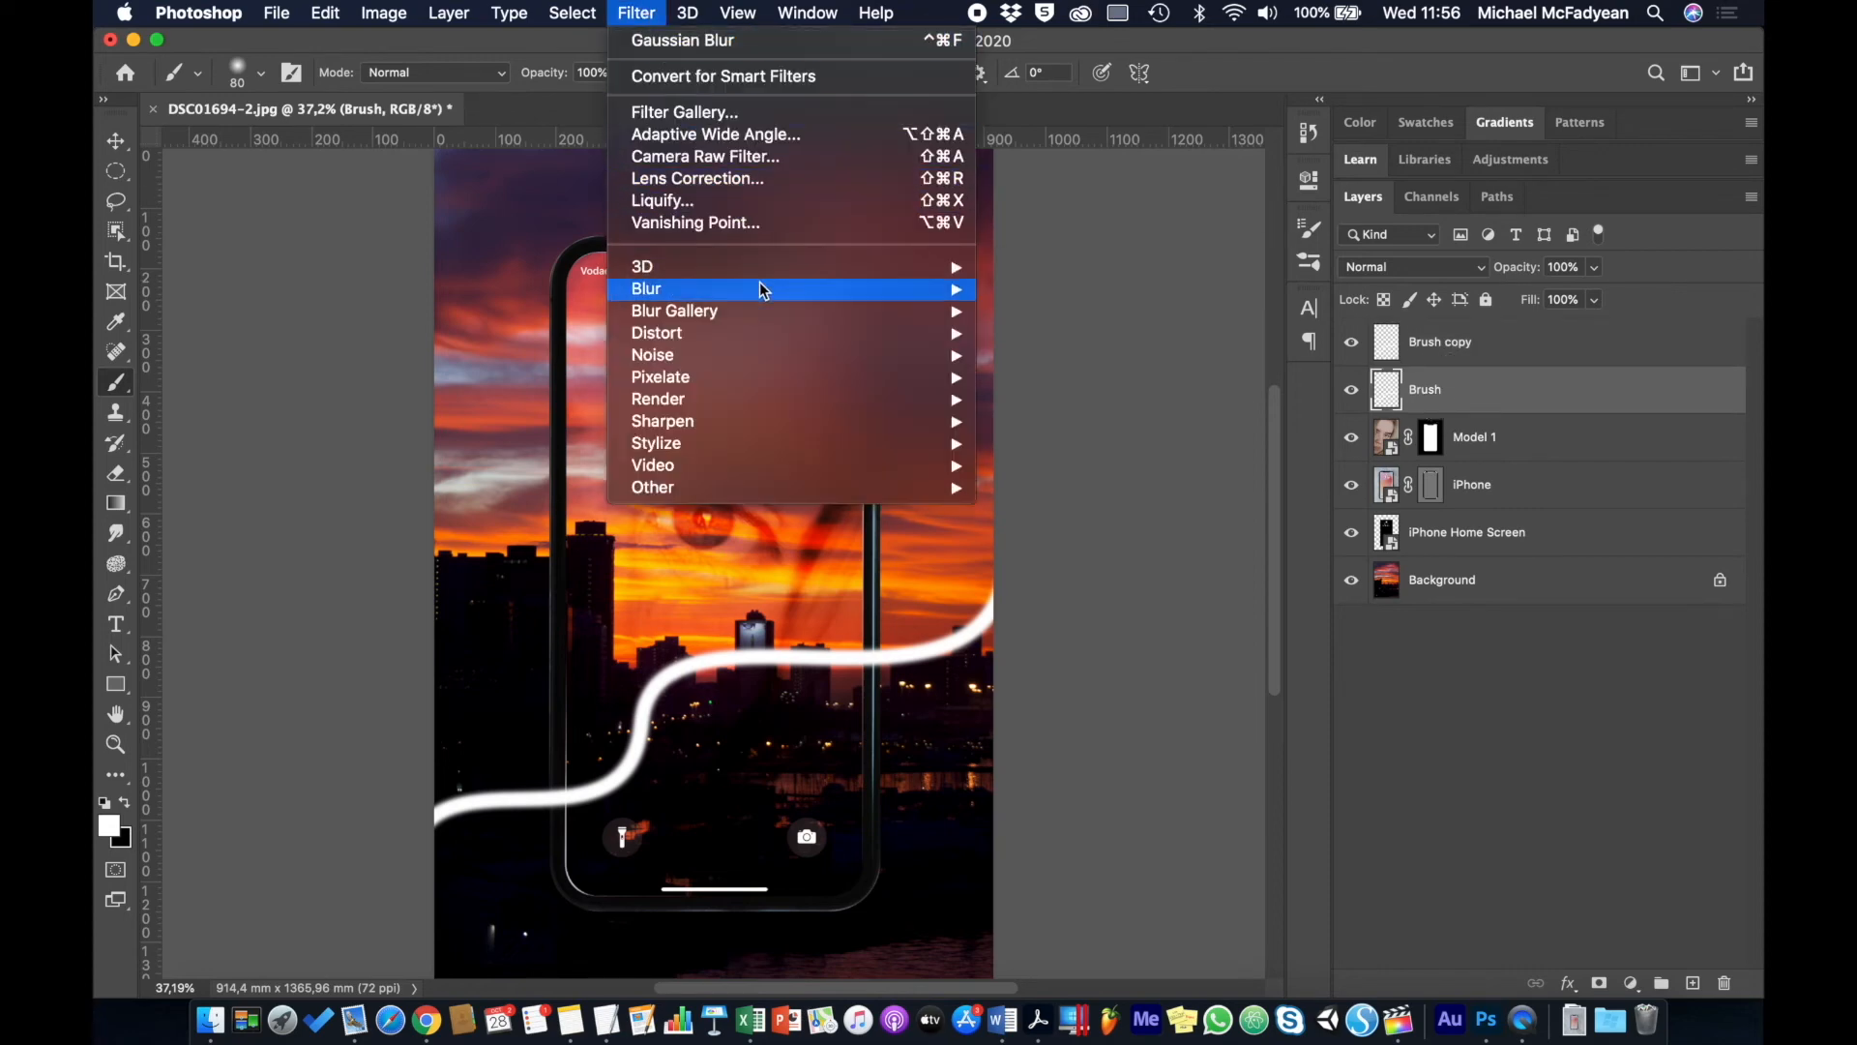
mouse_move(951, 289)
click(1027, 373)
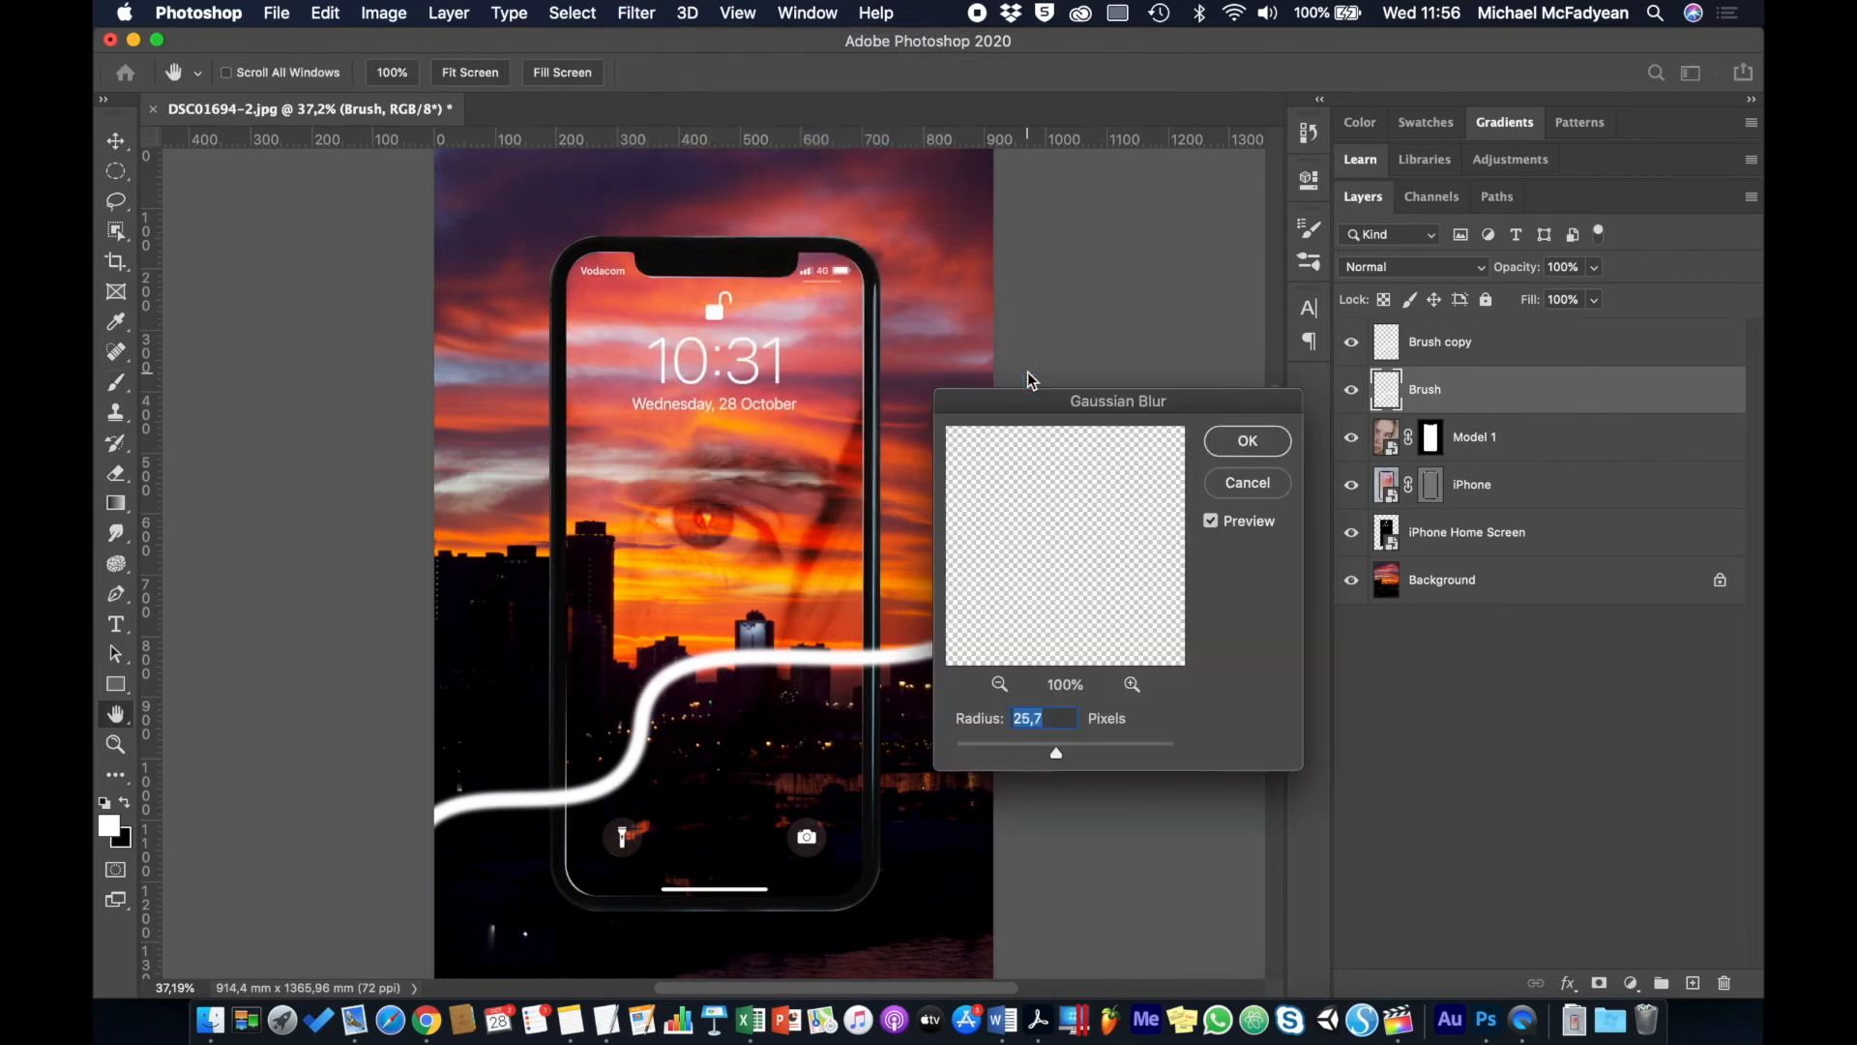
drag(1058, 755, 1086, 756)
click(1248, 443)
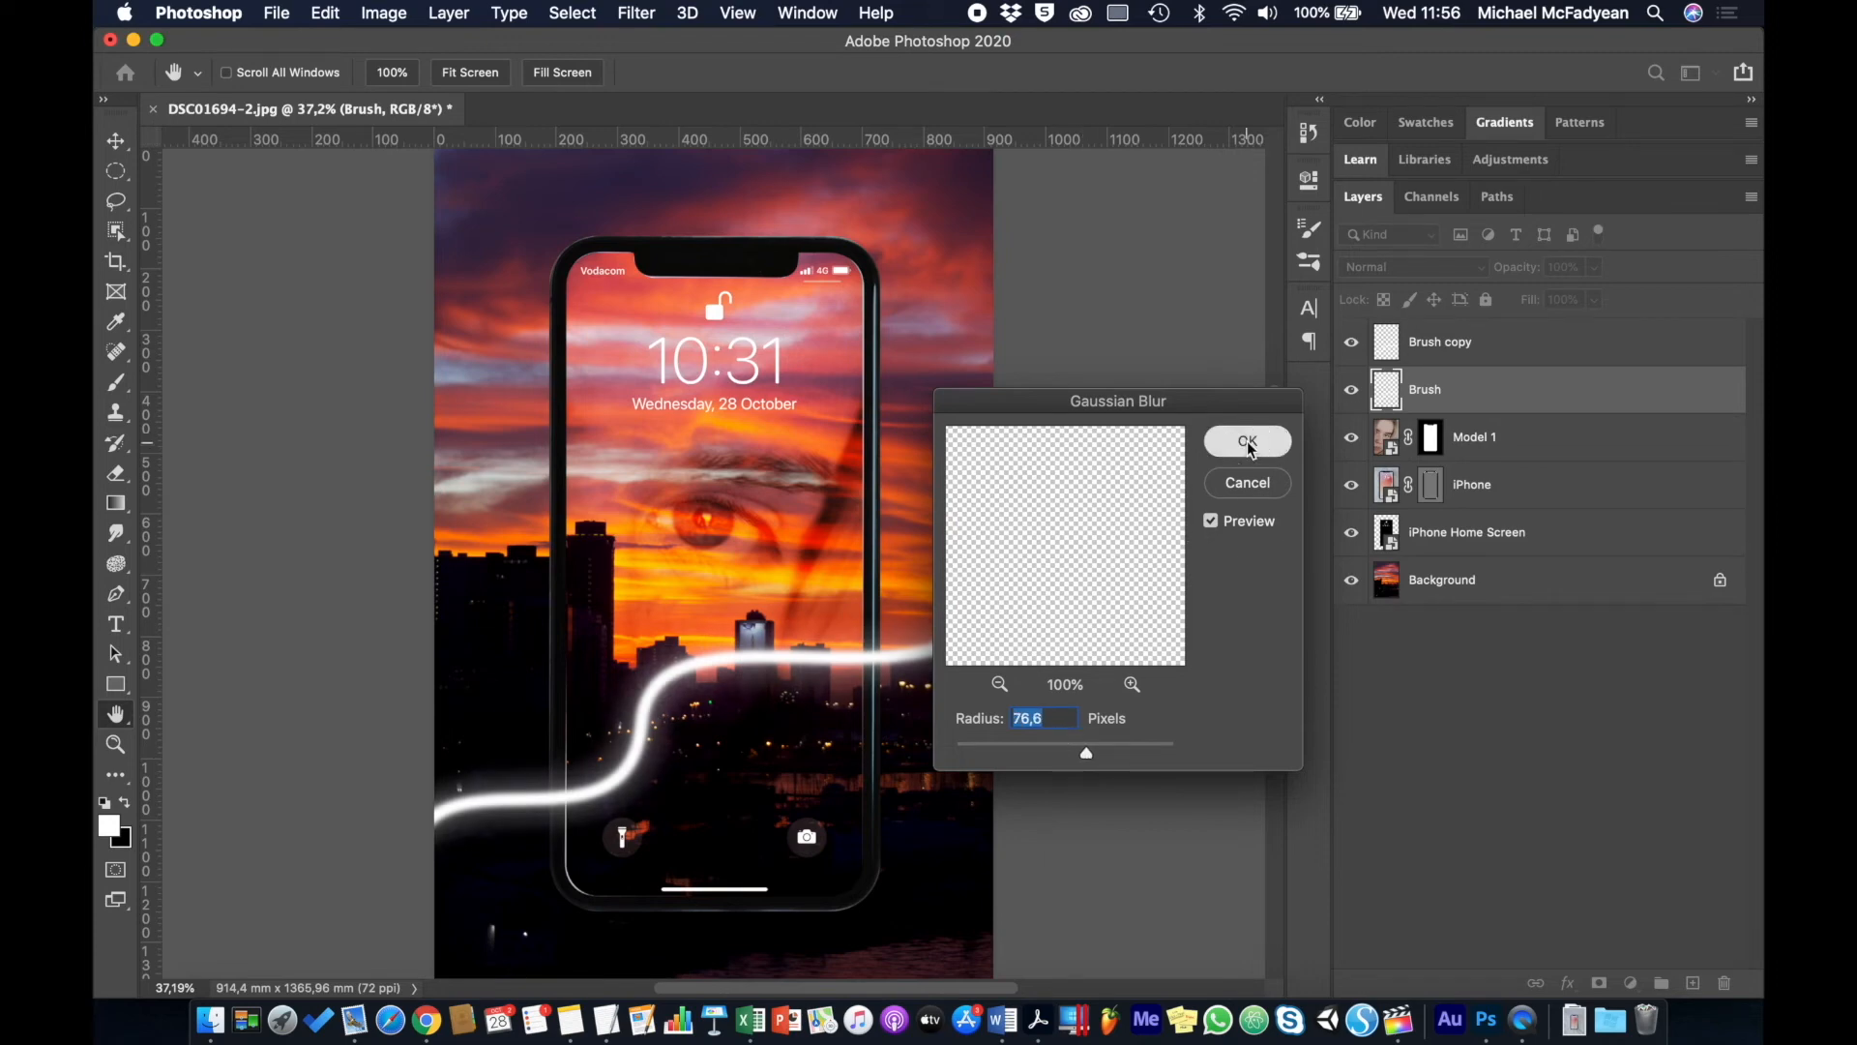
Step: Compare the image with and without the Brush copy layer and set that layer's blend mode to Overlay
click(1477, 356)
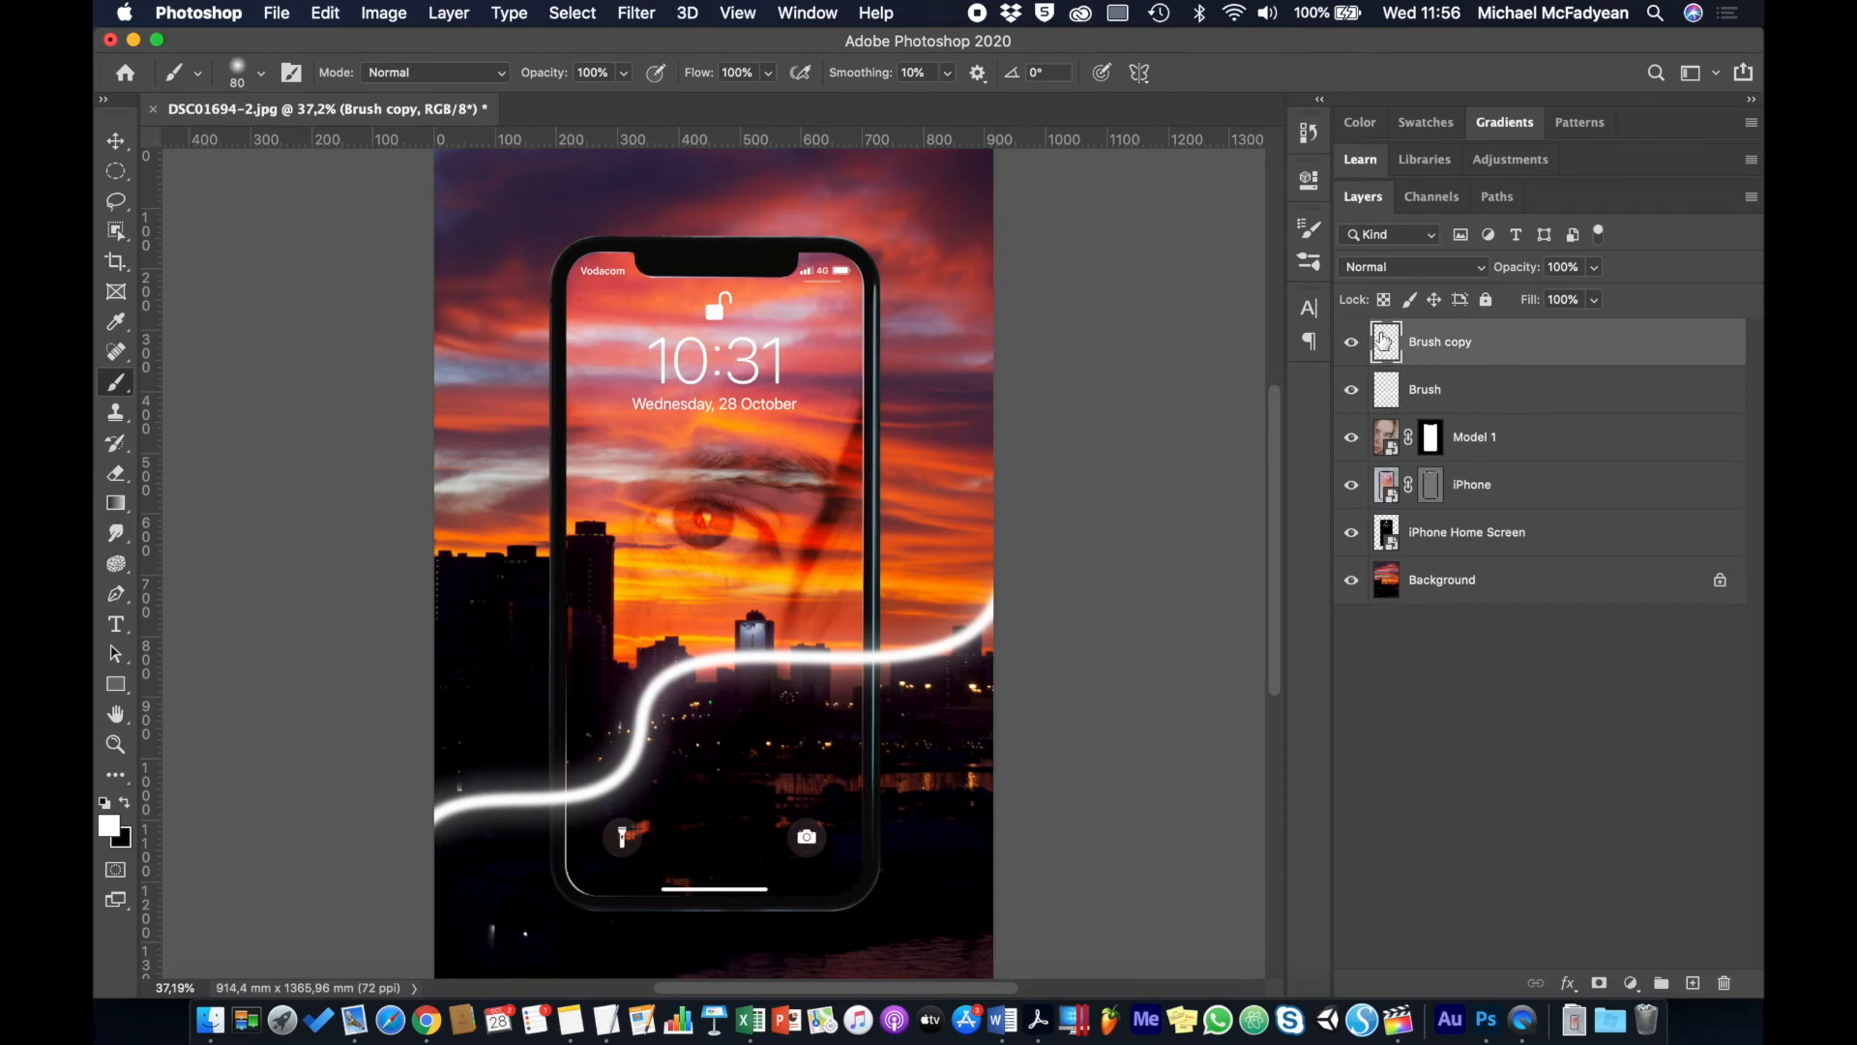
click(1352, 341)
click(1351, 341)
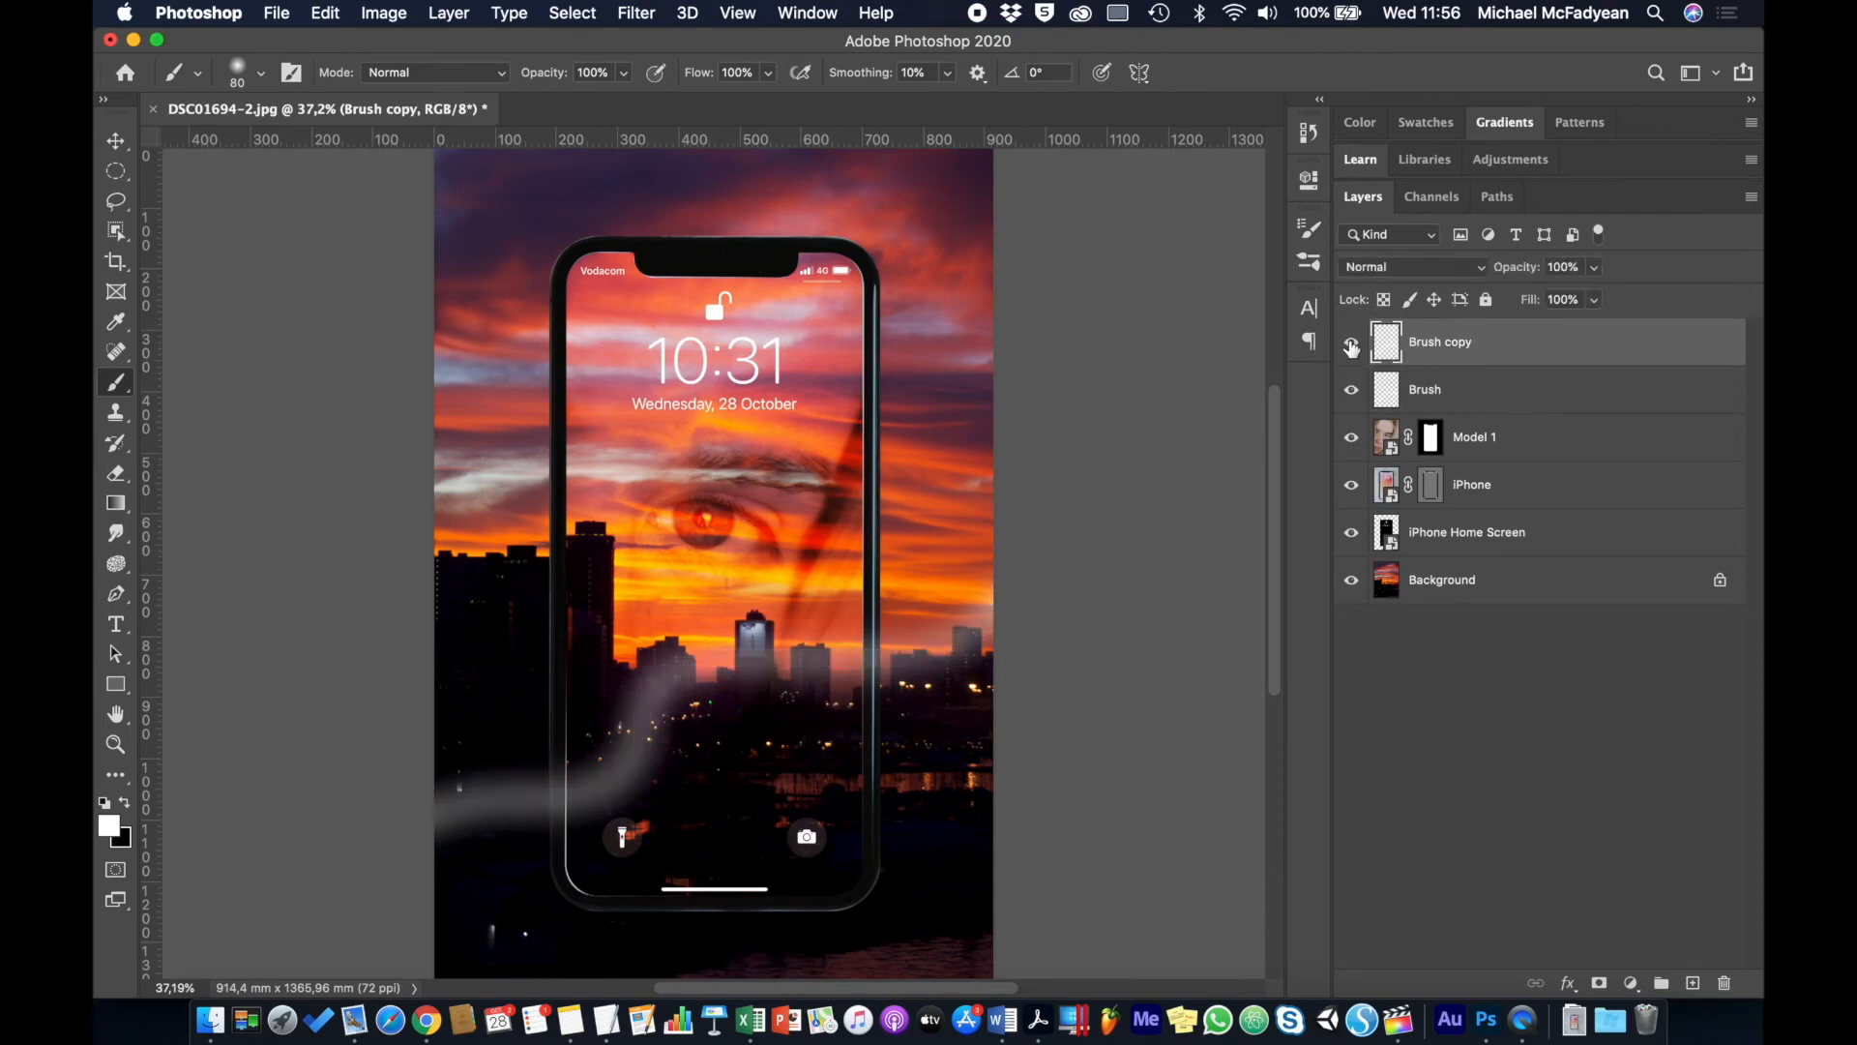
click(1483, 268)
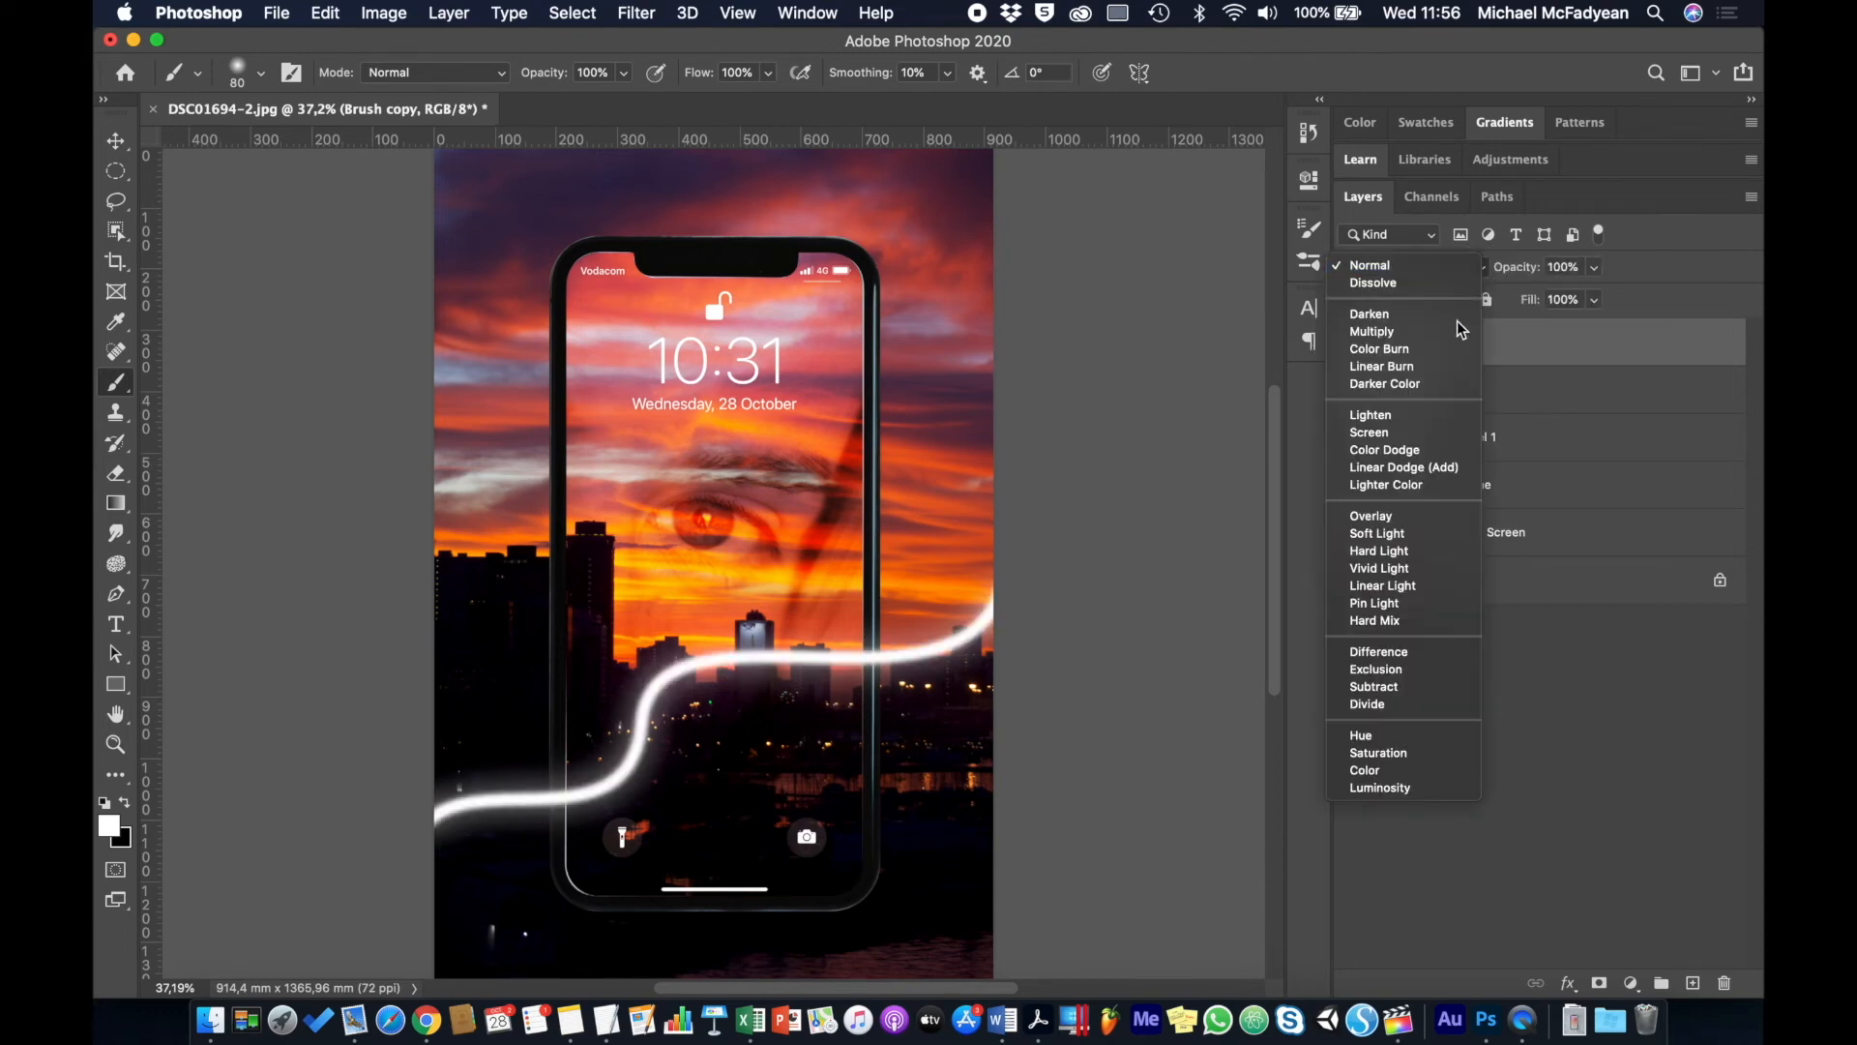
click(1413, 518)
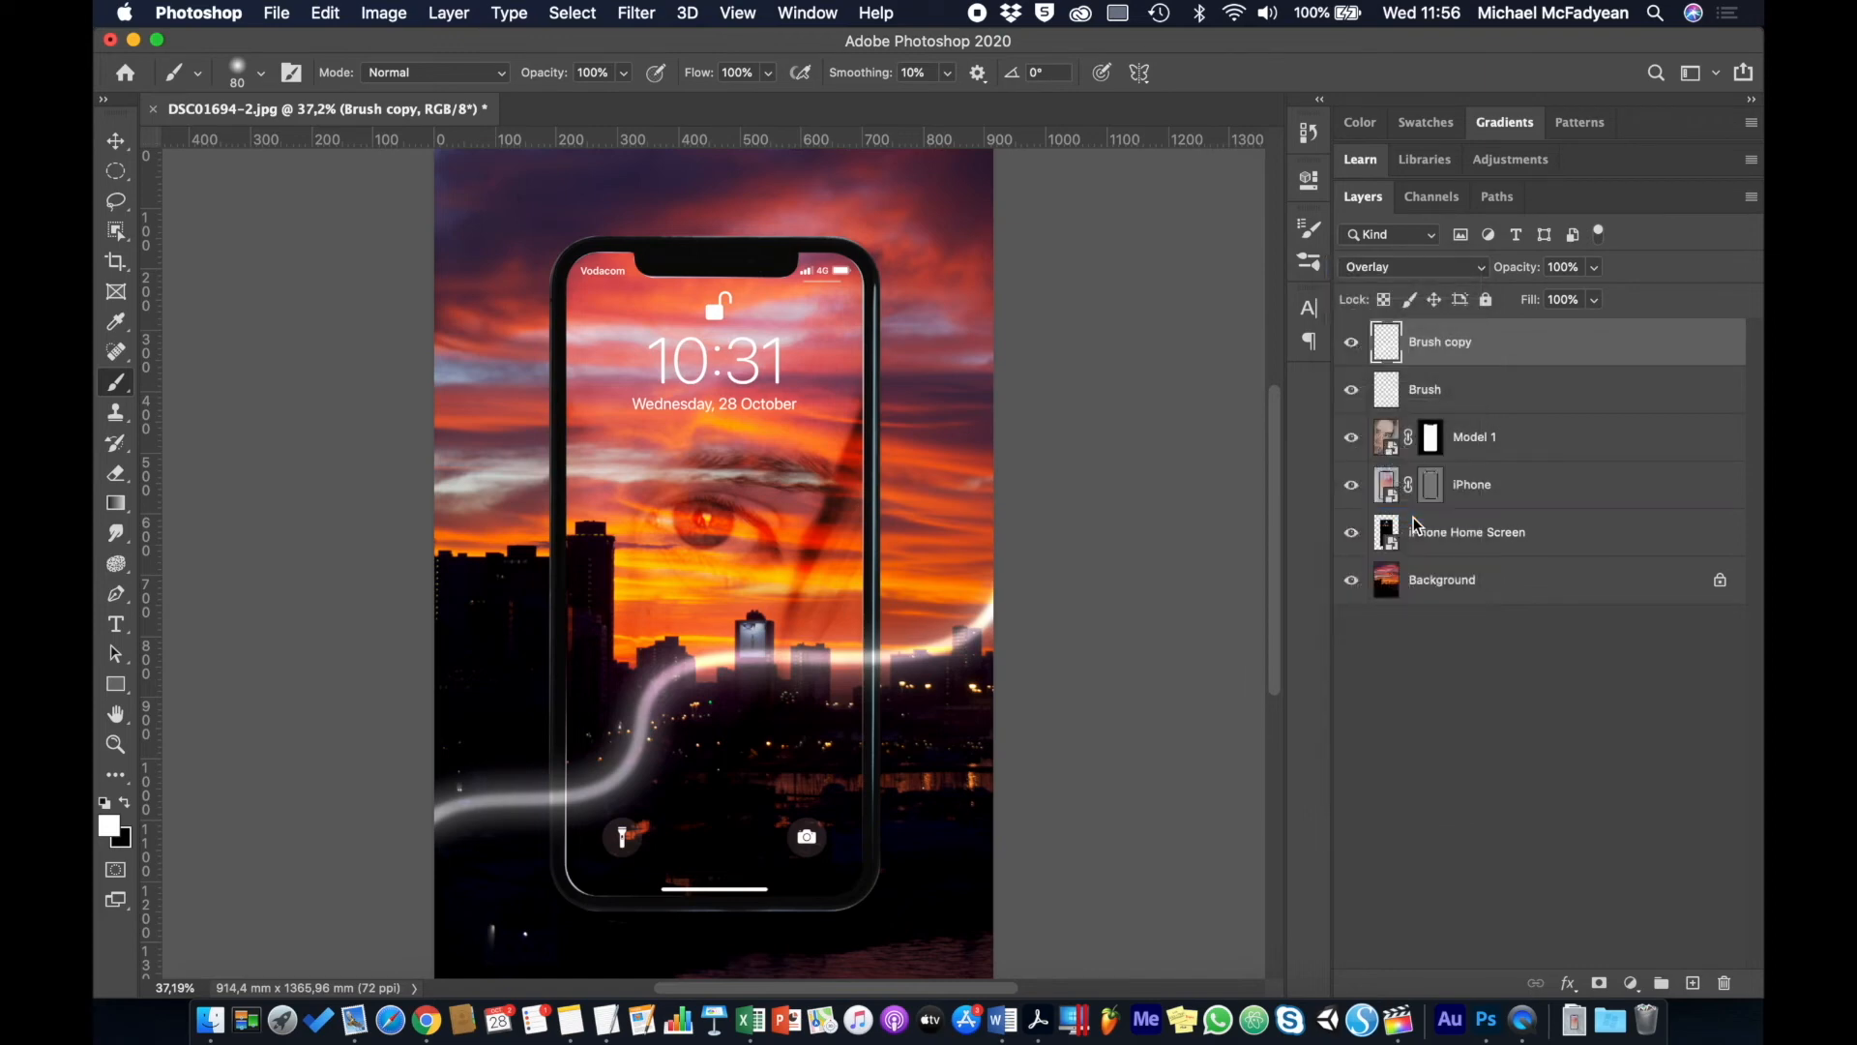
Step: Group the Brush and Brush copy layers and name the group Swash
click(1458, 396)
shift+click(1461, 353)
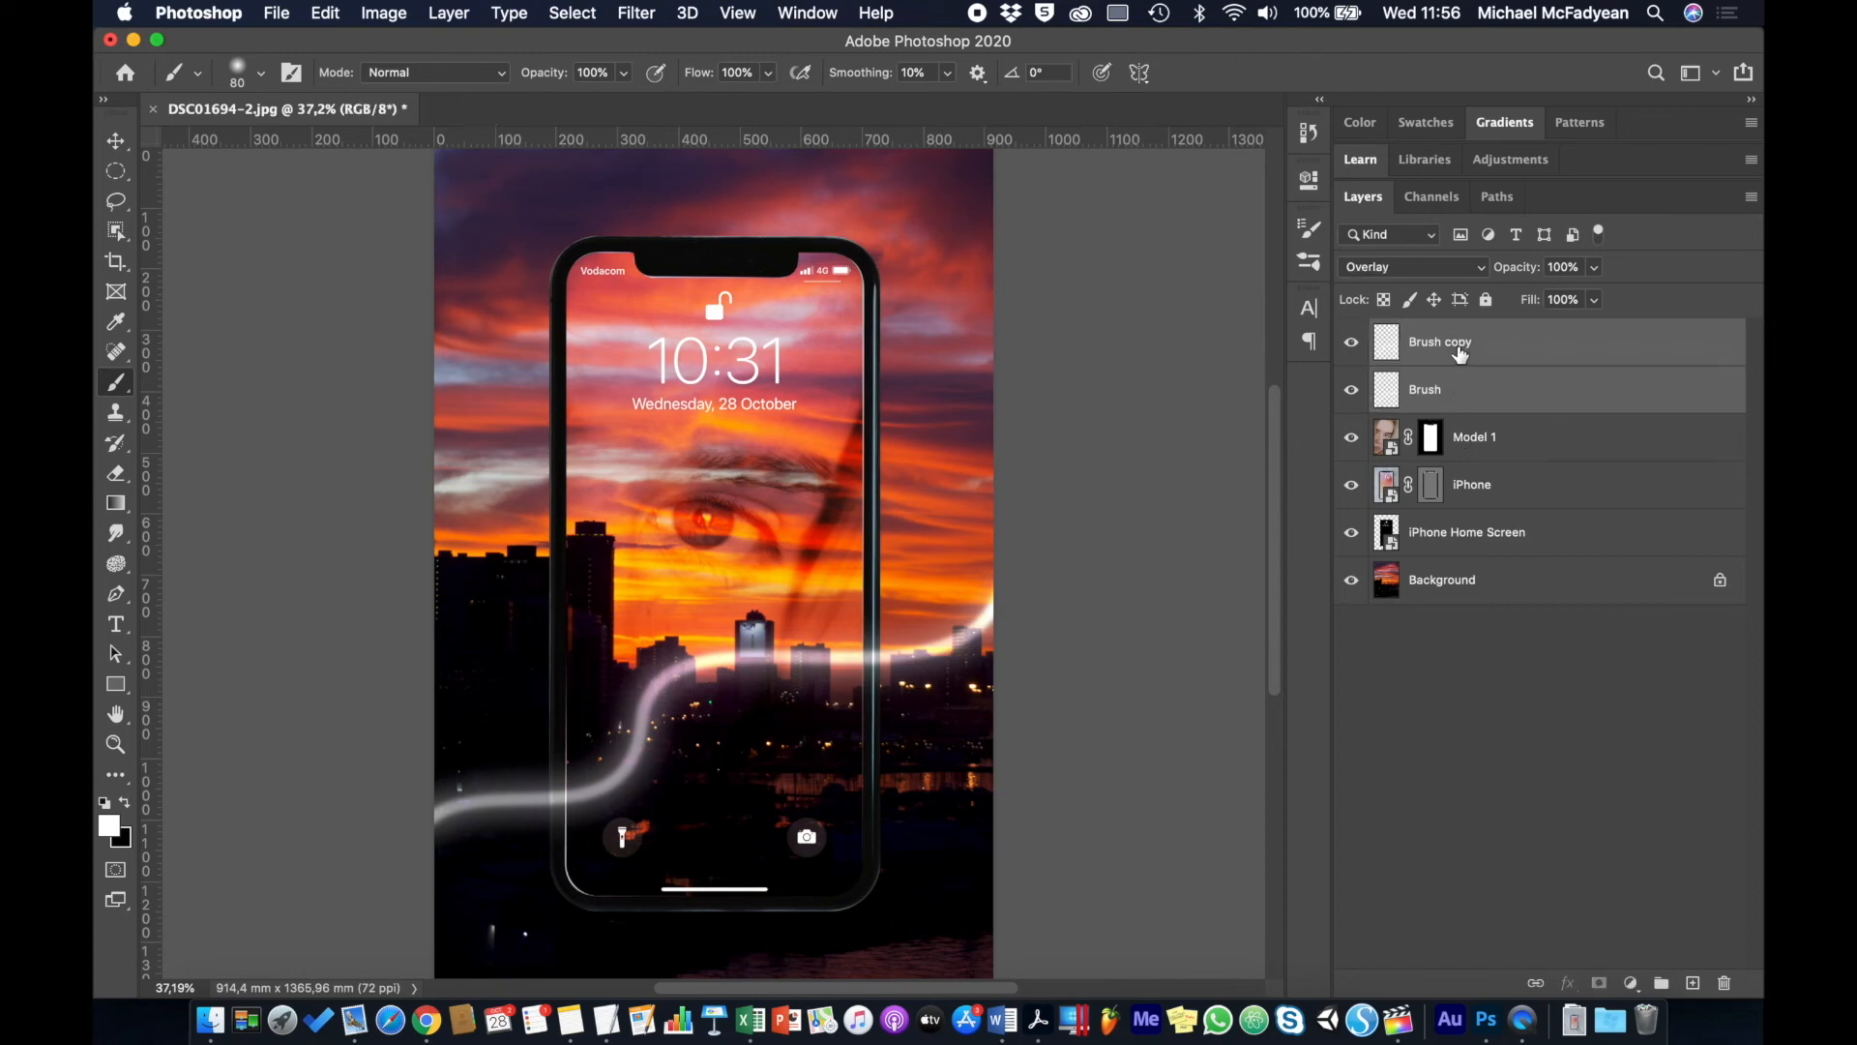
key(super+g)
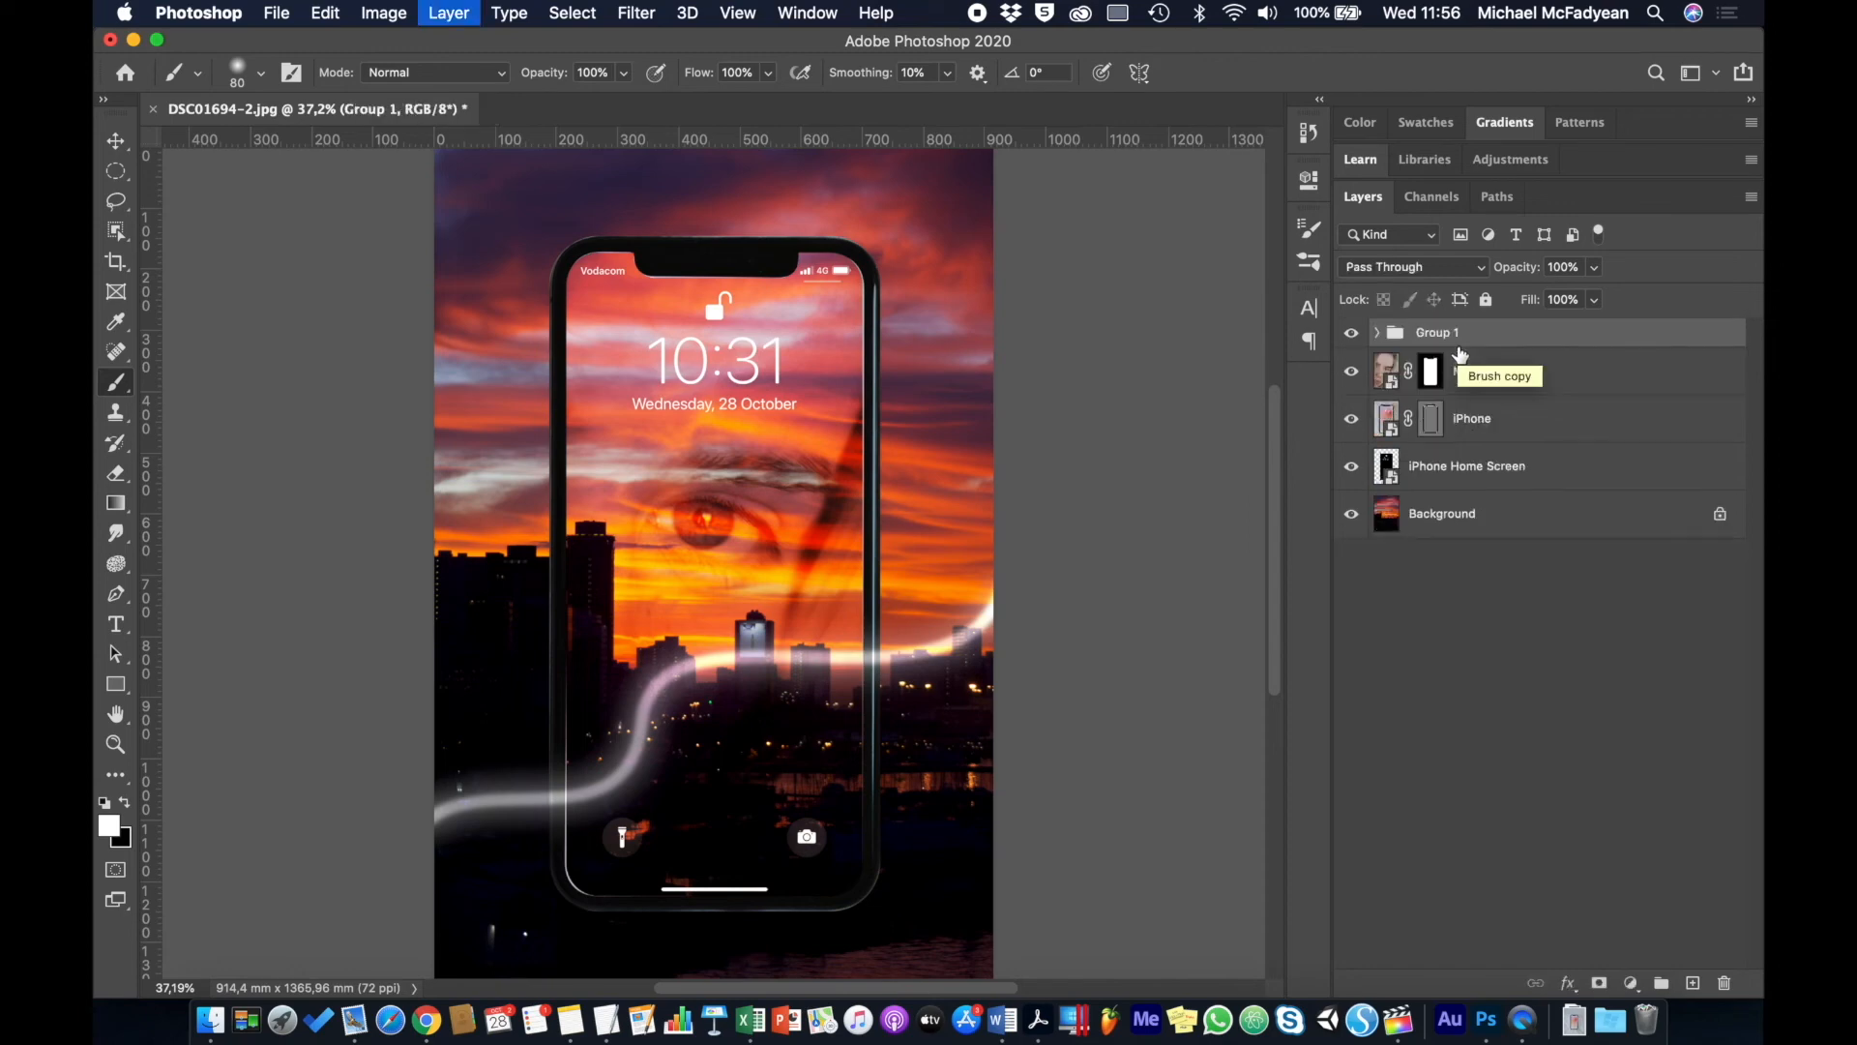
double_click(1442, 333)
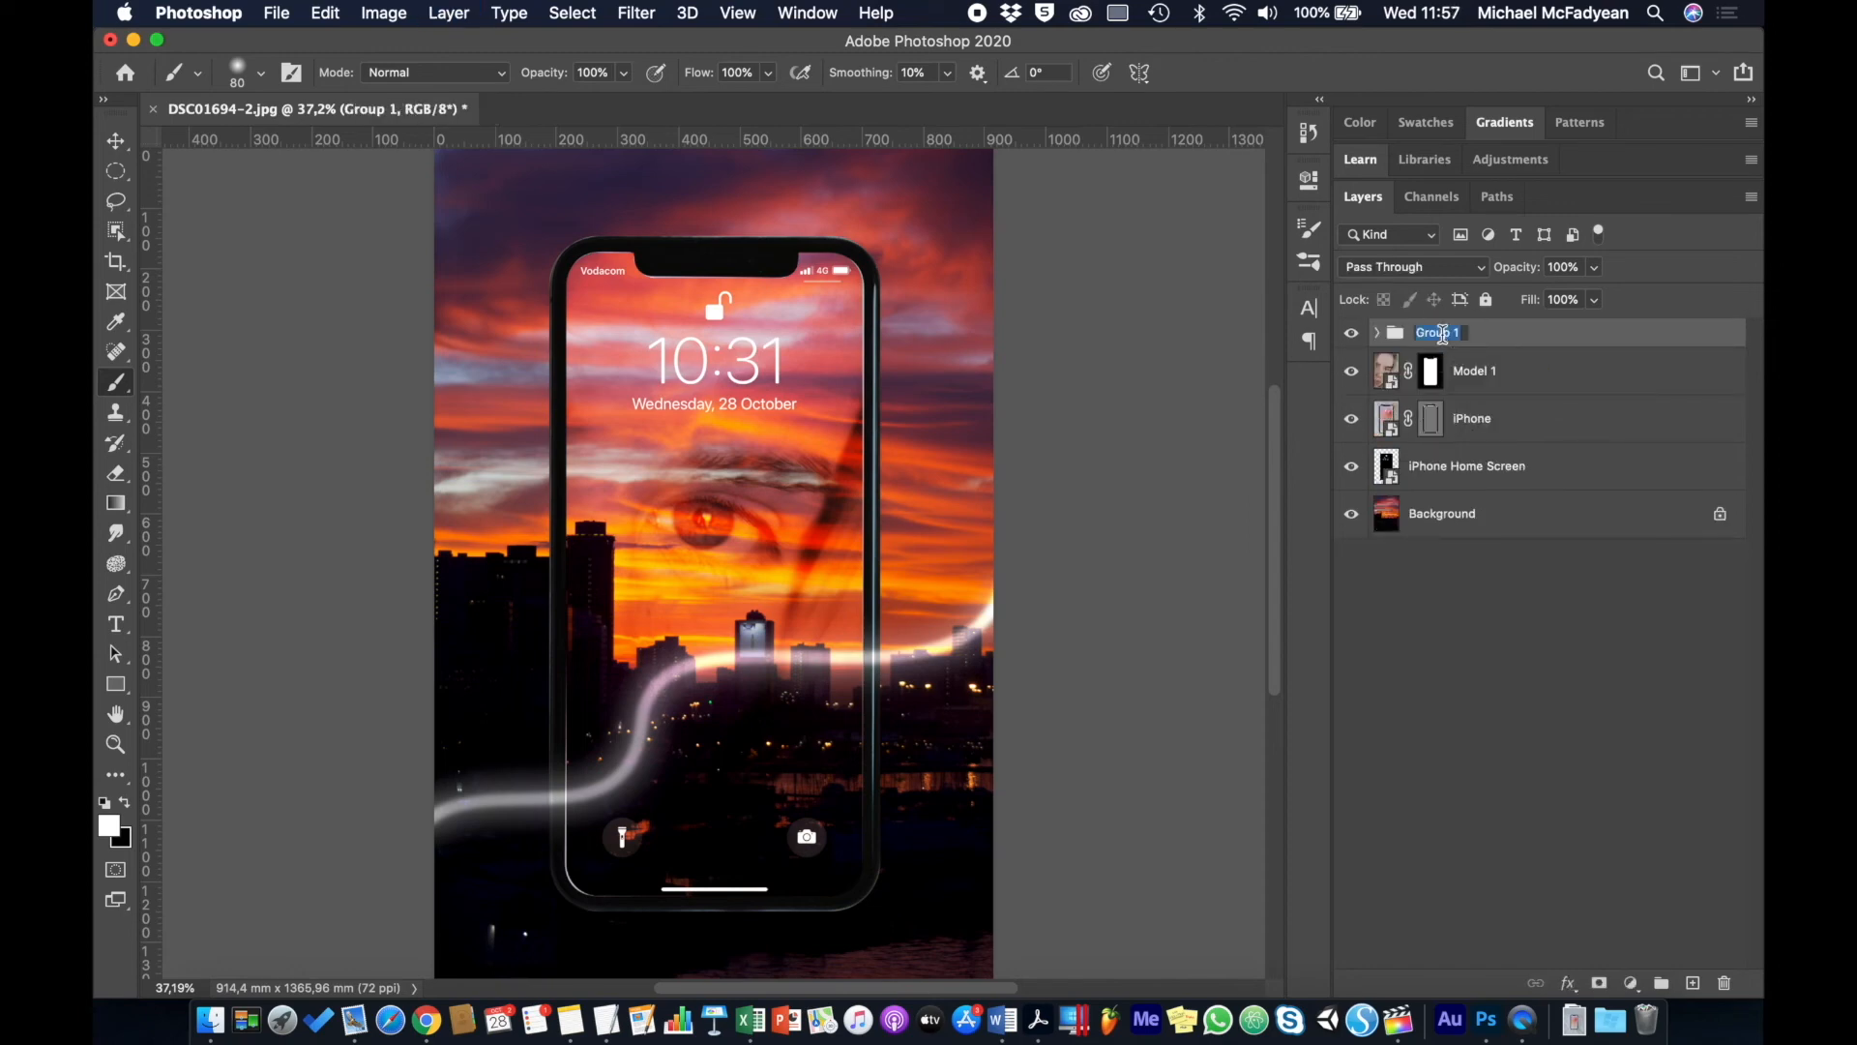
text(Swash)
key(Return)
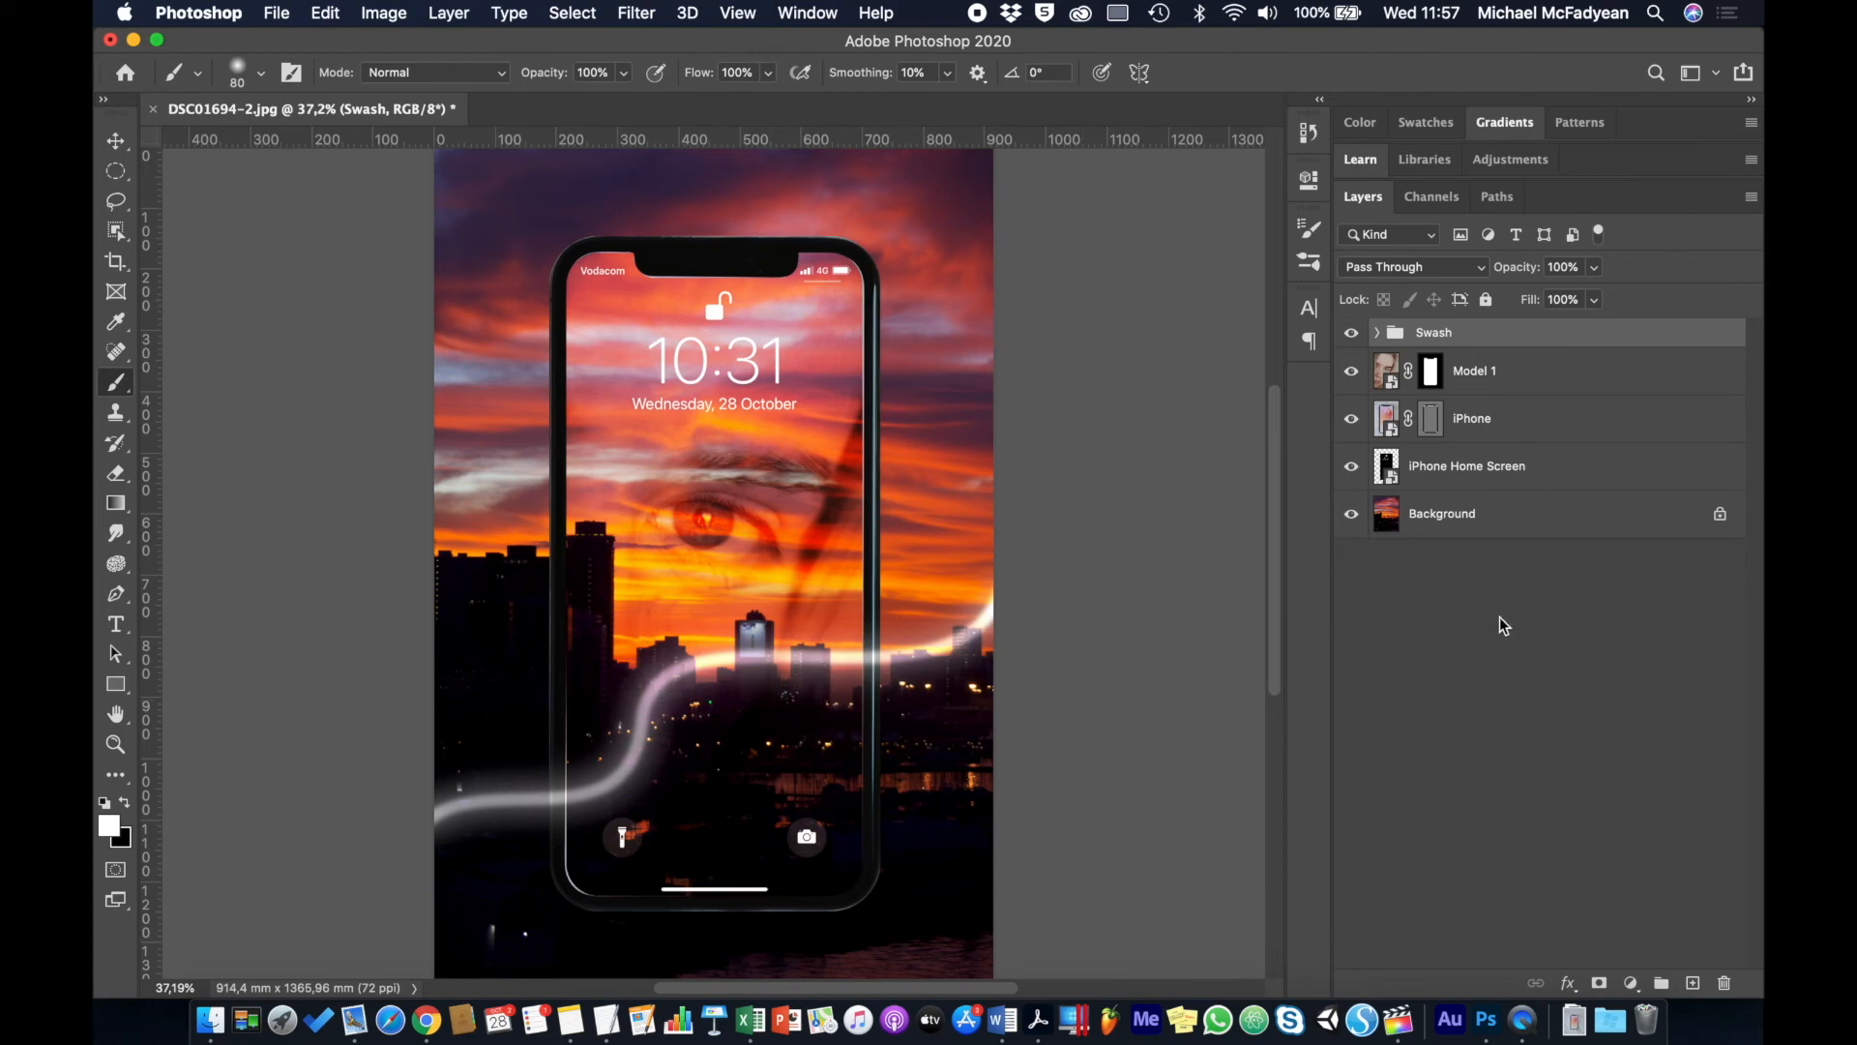
Step: Duplicate the iPhone layer and move the copy above the Model 1 layer, directly below the Swash group
click(1488, 426)
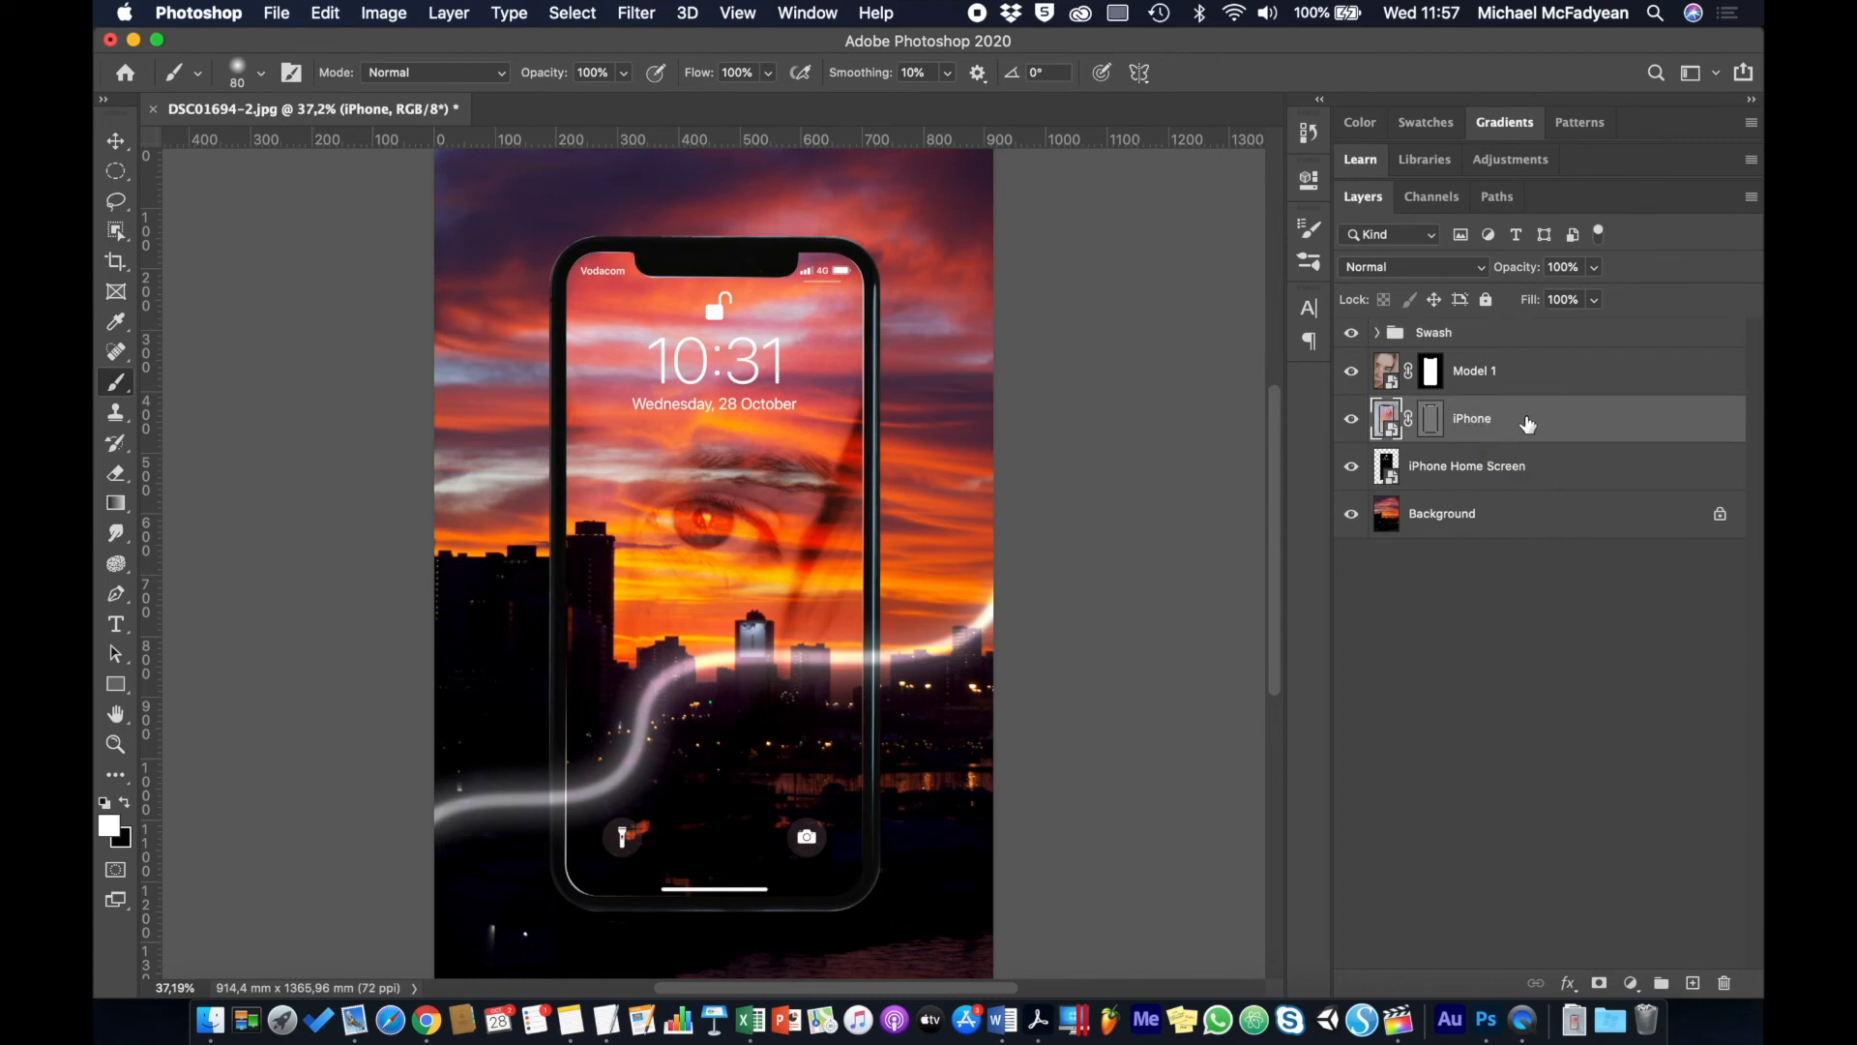
key(super+j)
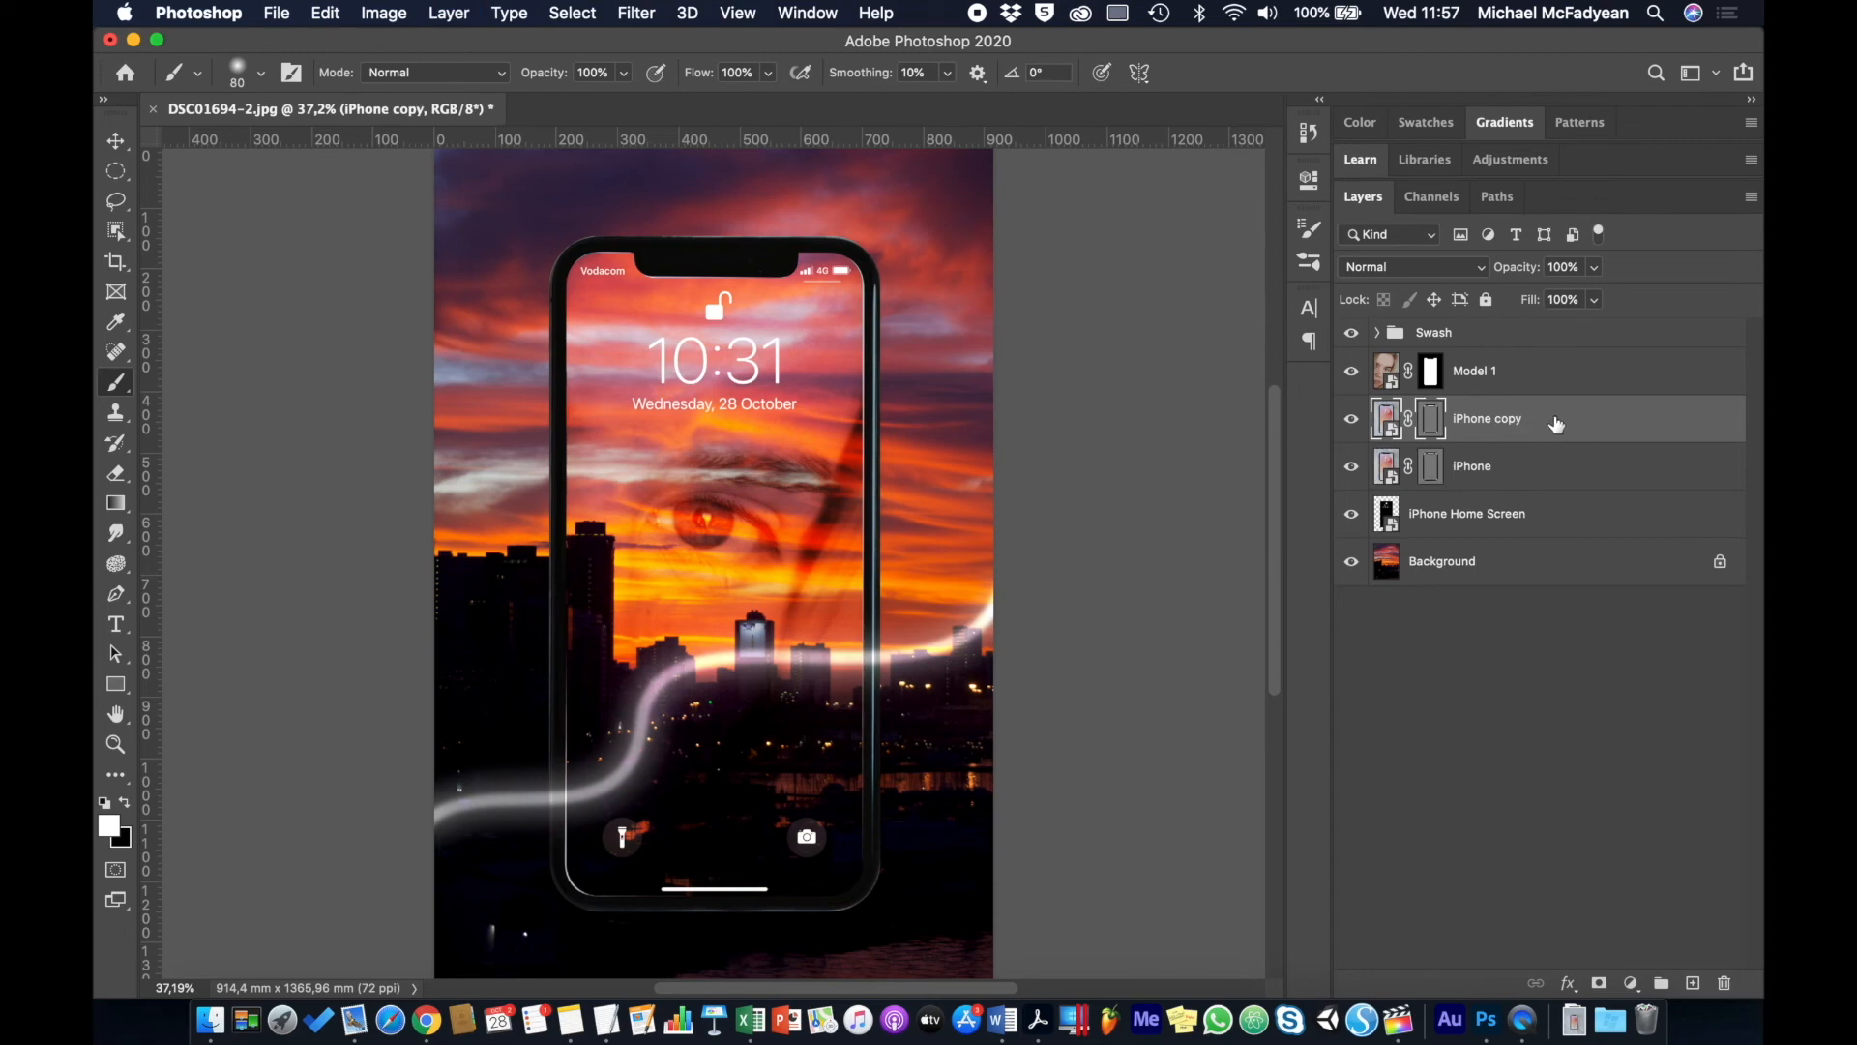
drag(1556, 424, 1556, 370)
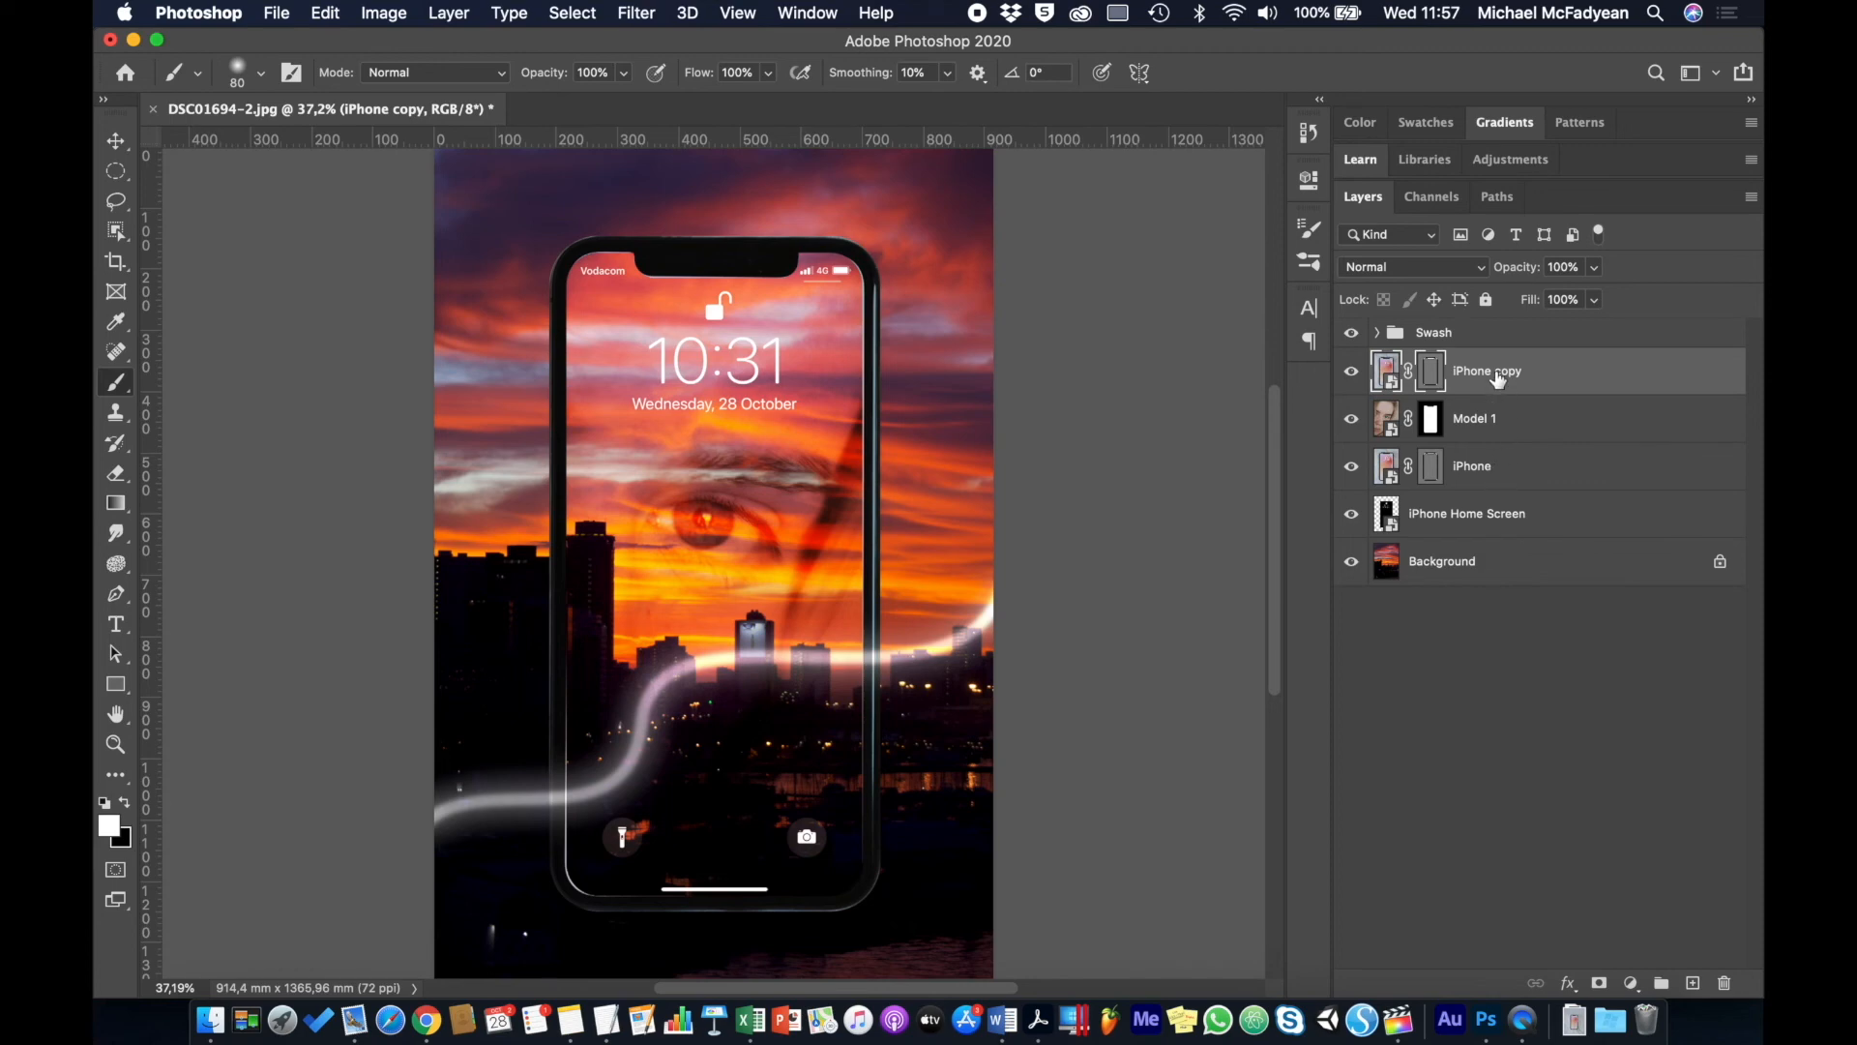
Step: Move the iPhone copy layer above the Swash group in the layer stack
drag(1497, 379, 1493, 334)
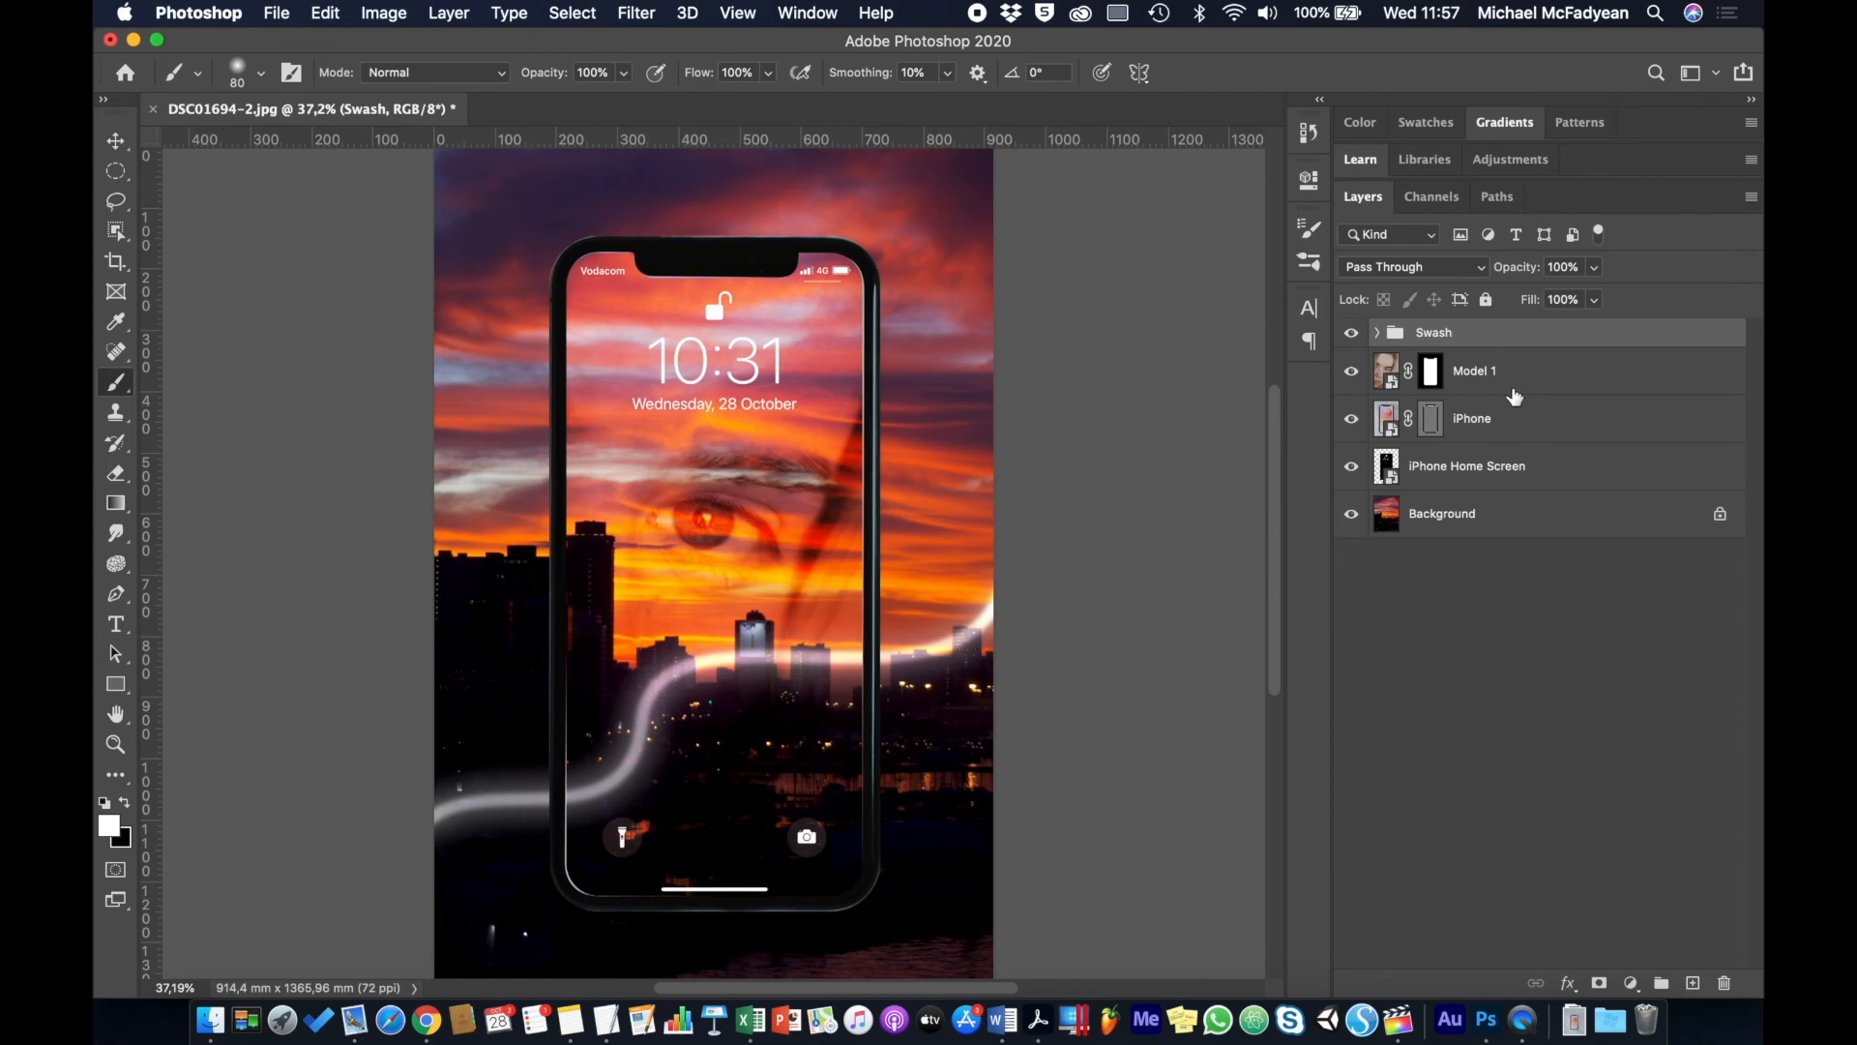
drag(1515, 397, 1515, 396)
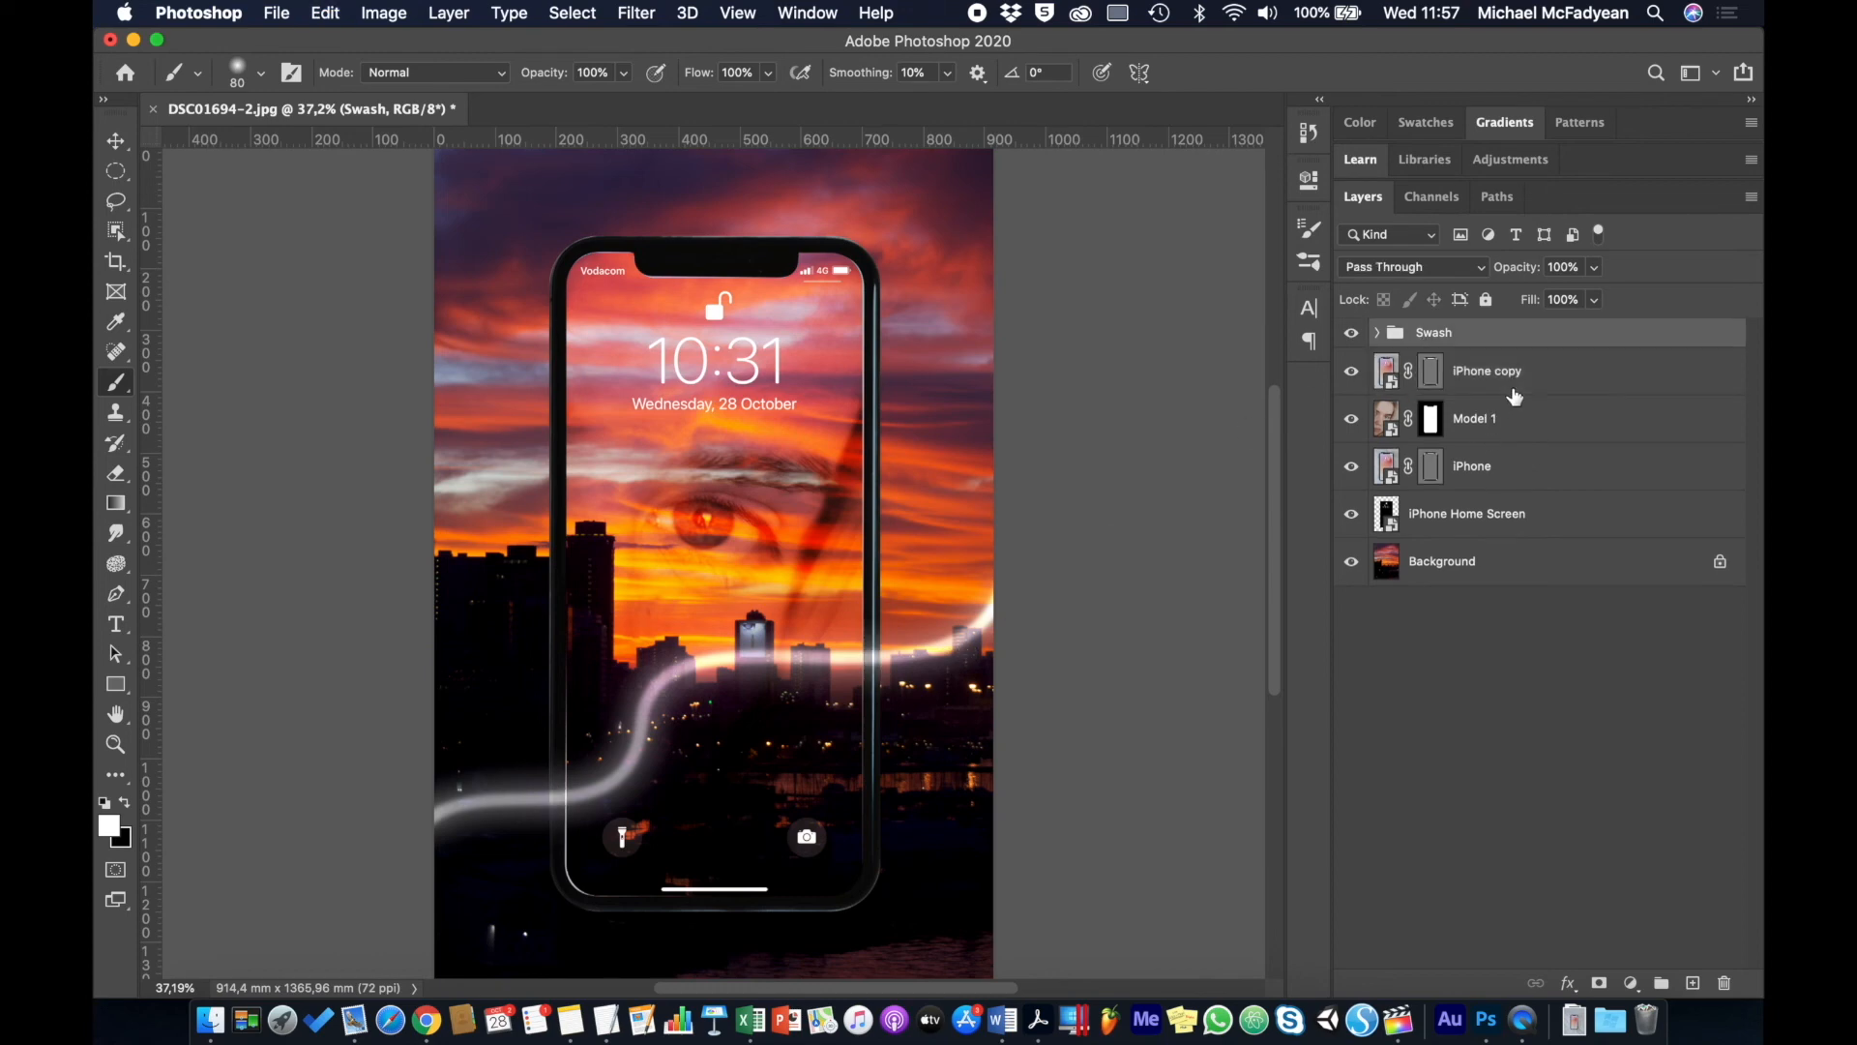
click(1535, 384)
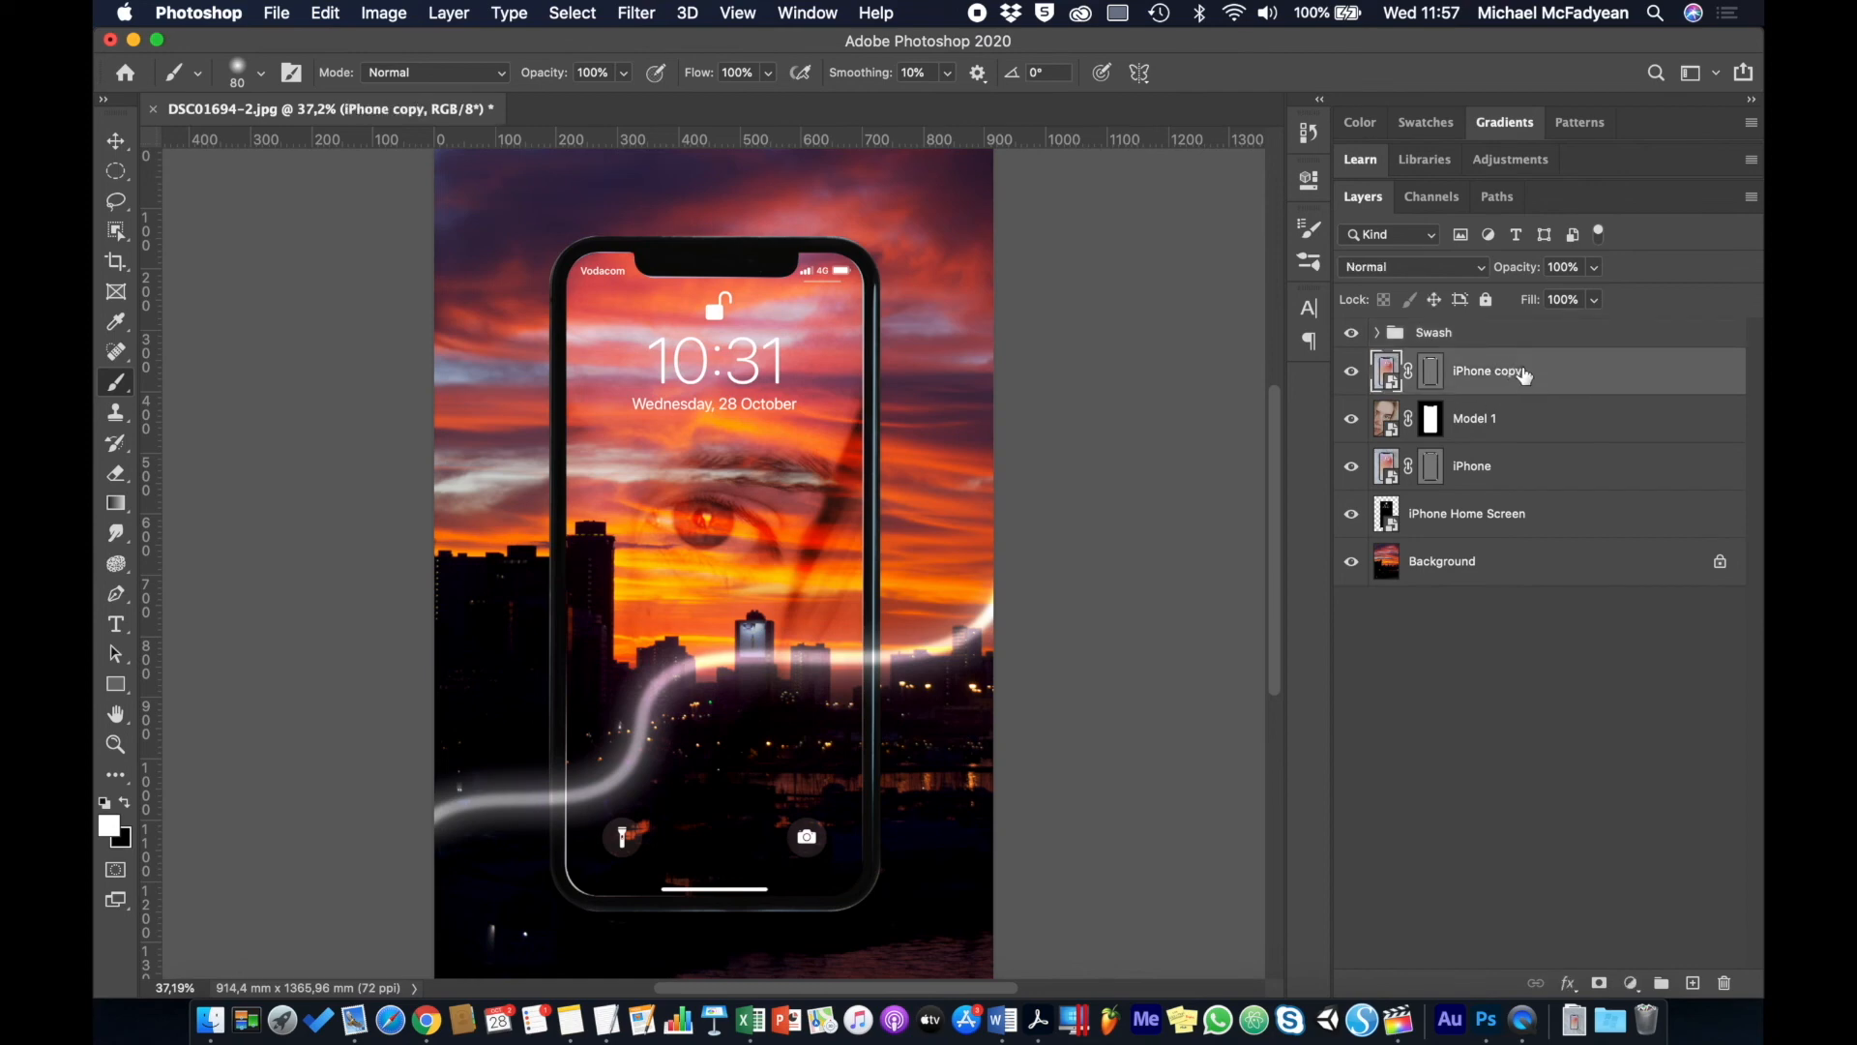
drag(1538, 375, 1532, 329)
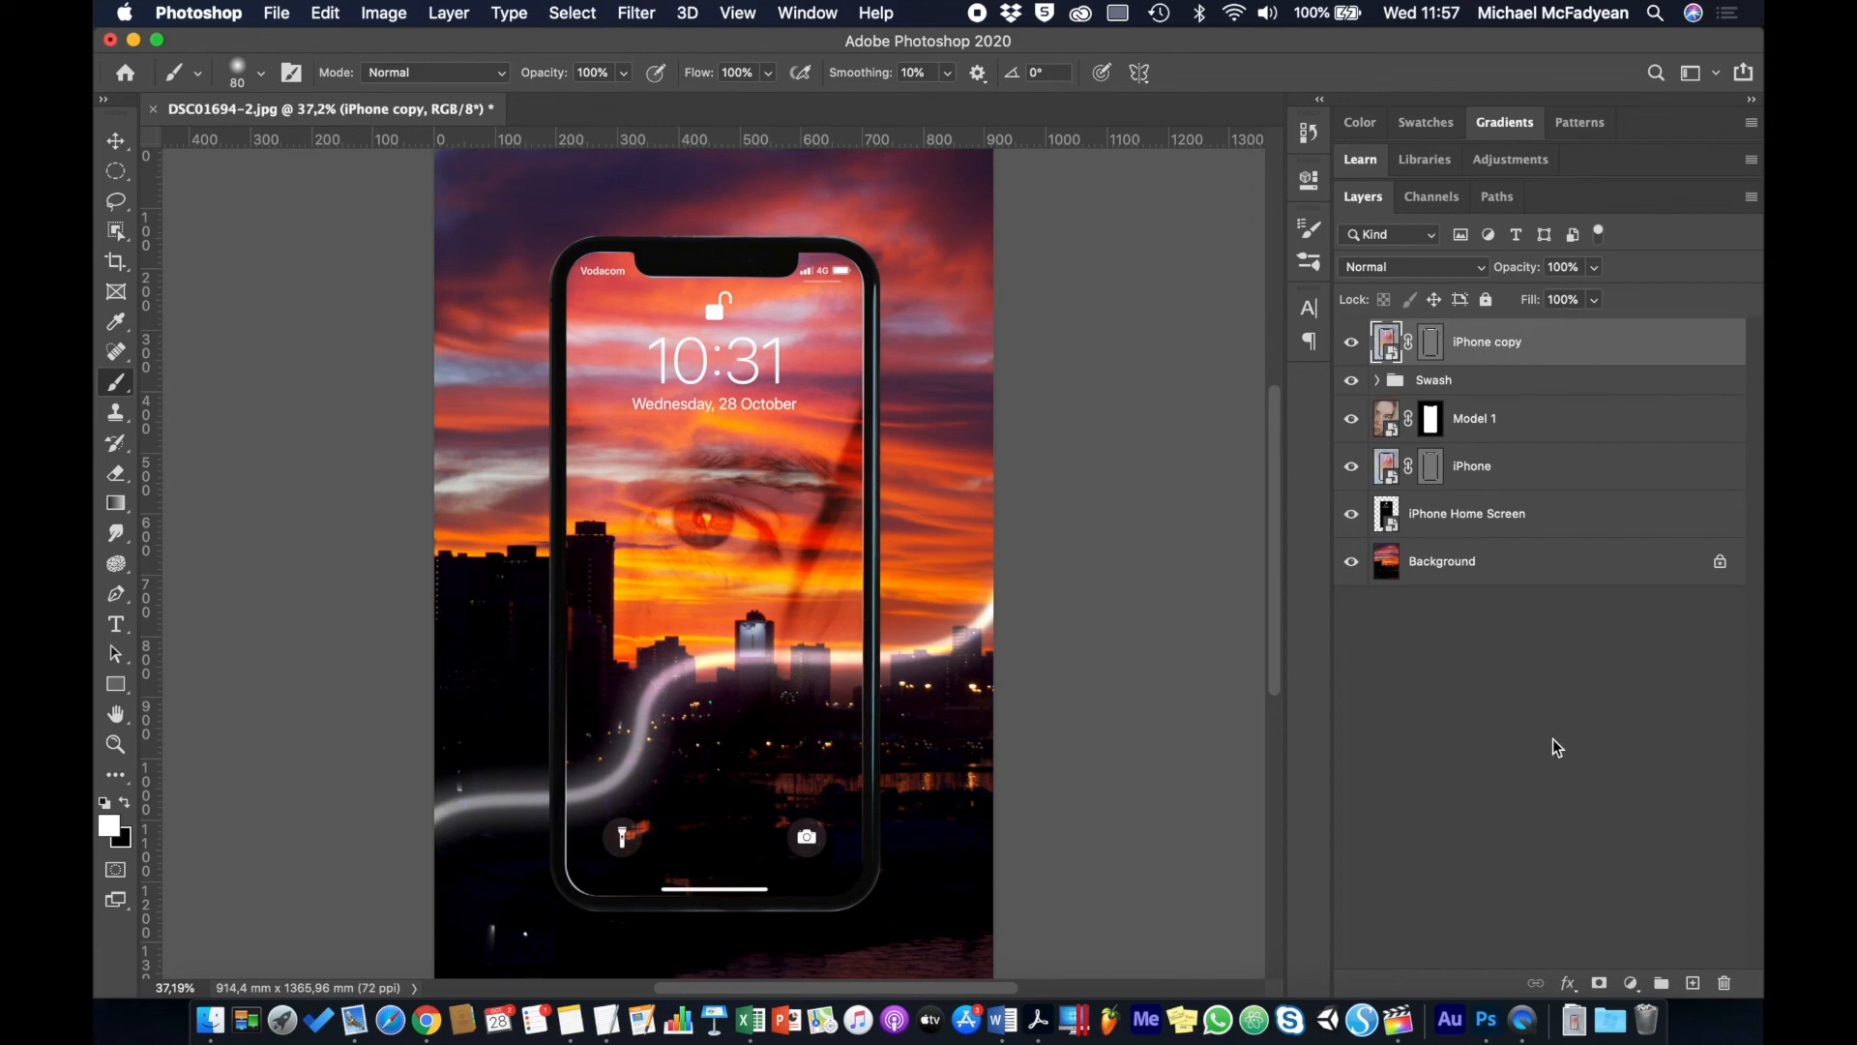
Step: Add a layer mask to iPhone copy and paint it black with a 250 px brush where the swash crosses the phone's left edge
click(1596, 984)
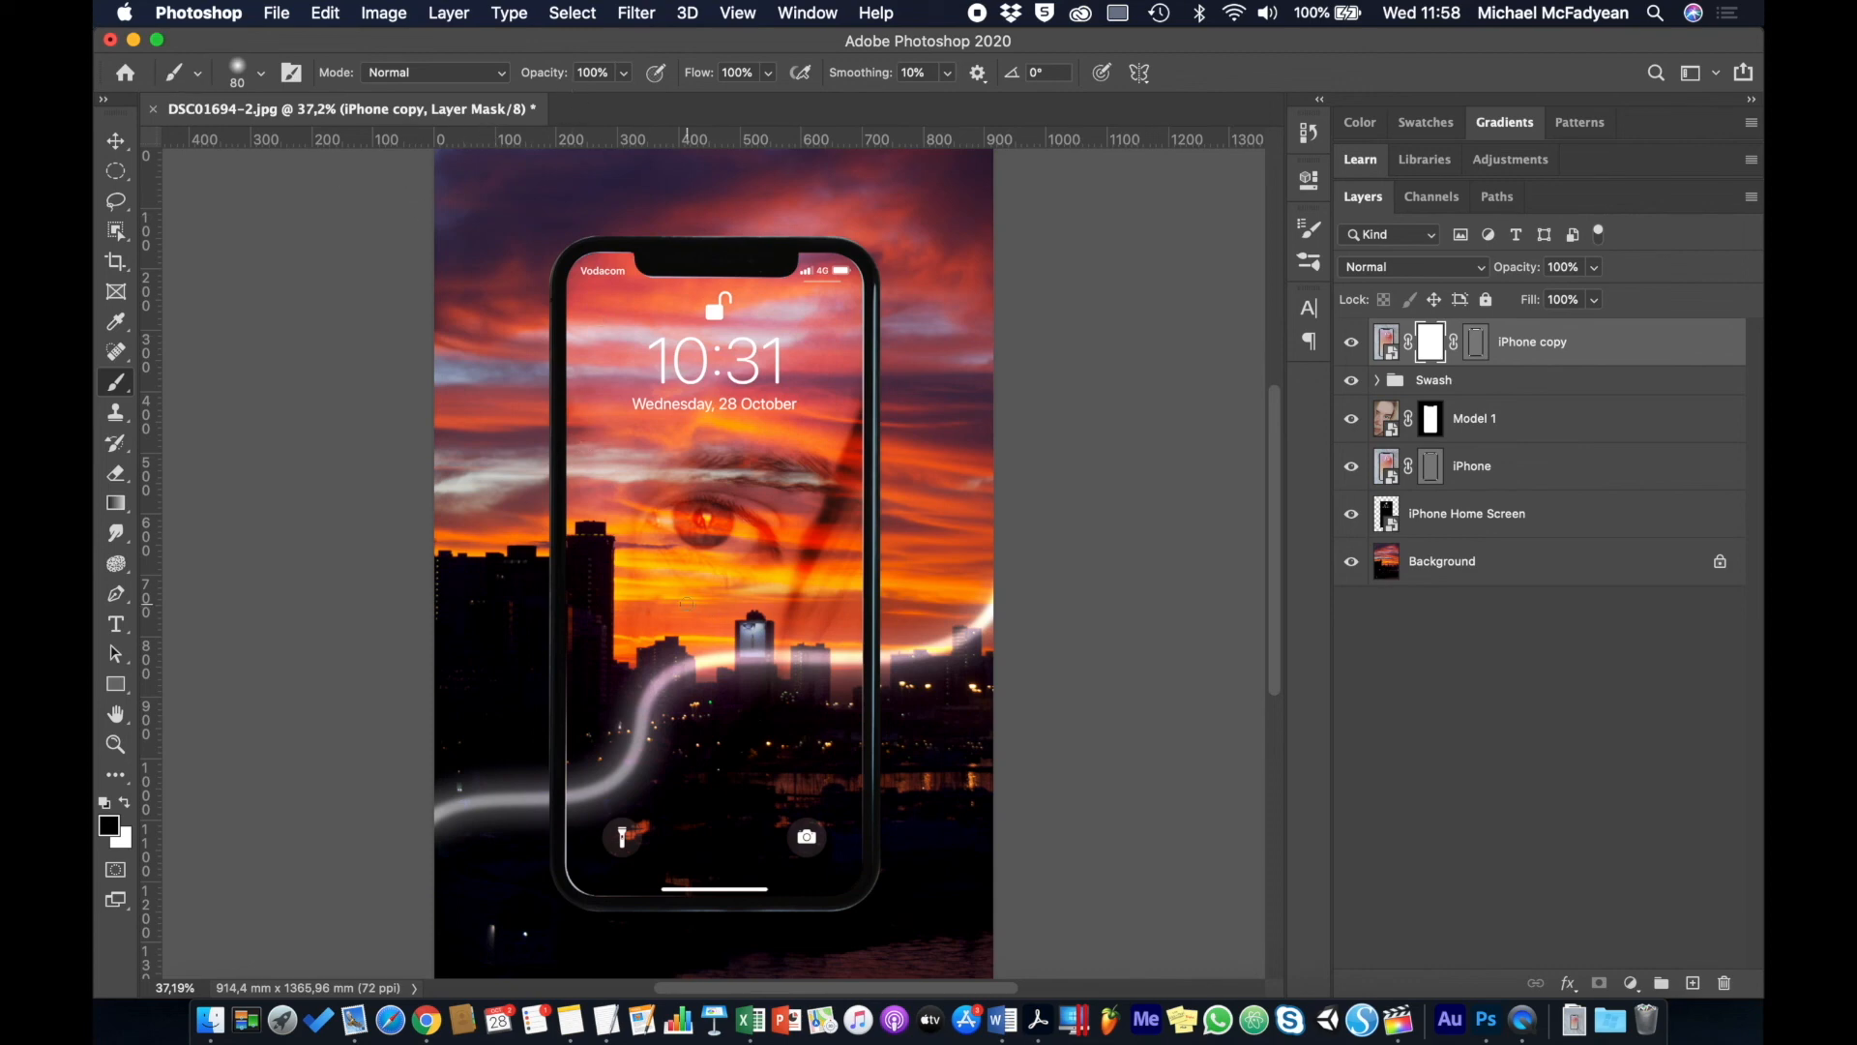
key(bracketright)
key(bracketright)
key(bracketright)
key(bracketright)
key(bracketright)
key(bracketright)
key(bracketright)
key(super+z)
mouse_move(452, 807)
mouse_down()
mouse_move(606, 793)
mouse_move(703, 675)
mouse_up()
Step: Add a layer mask to the Swash group and fade the swash's right end with a 700 px black brush at 29% opacity
click(1467, 387)
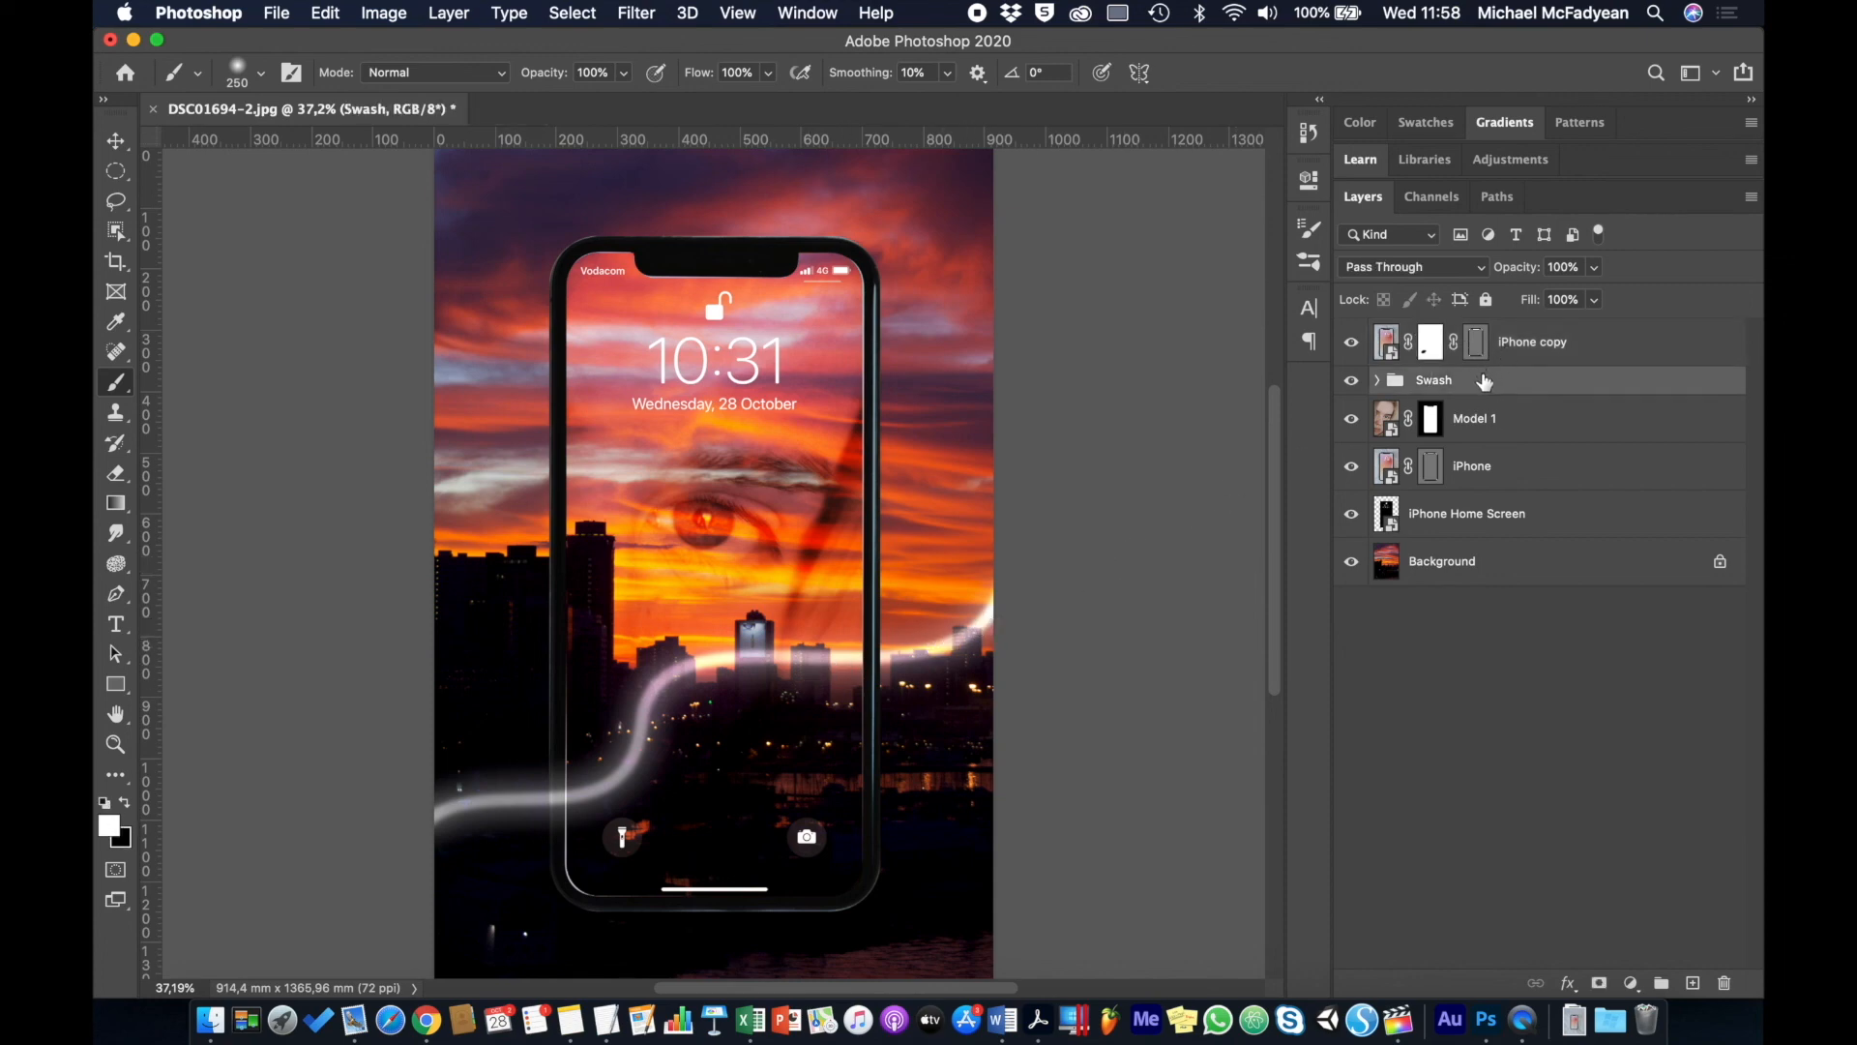
click(1599, 983)
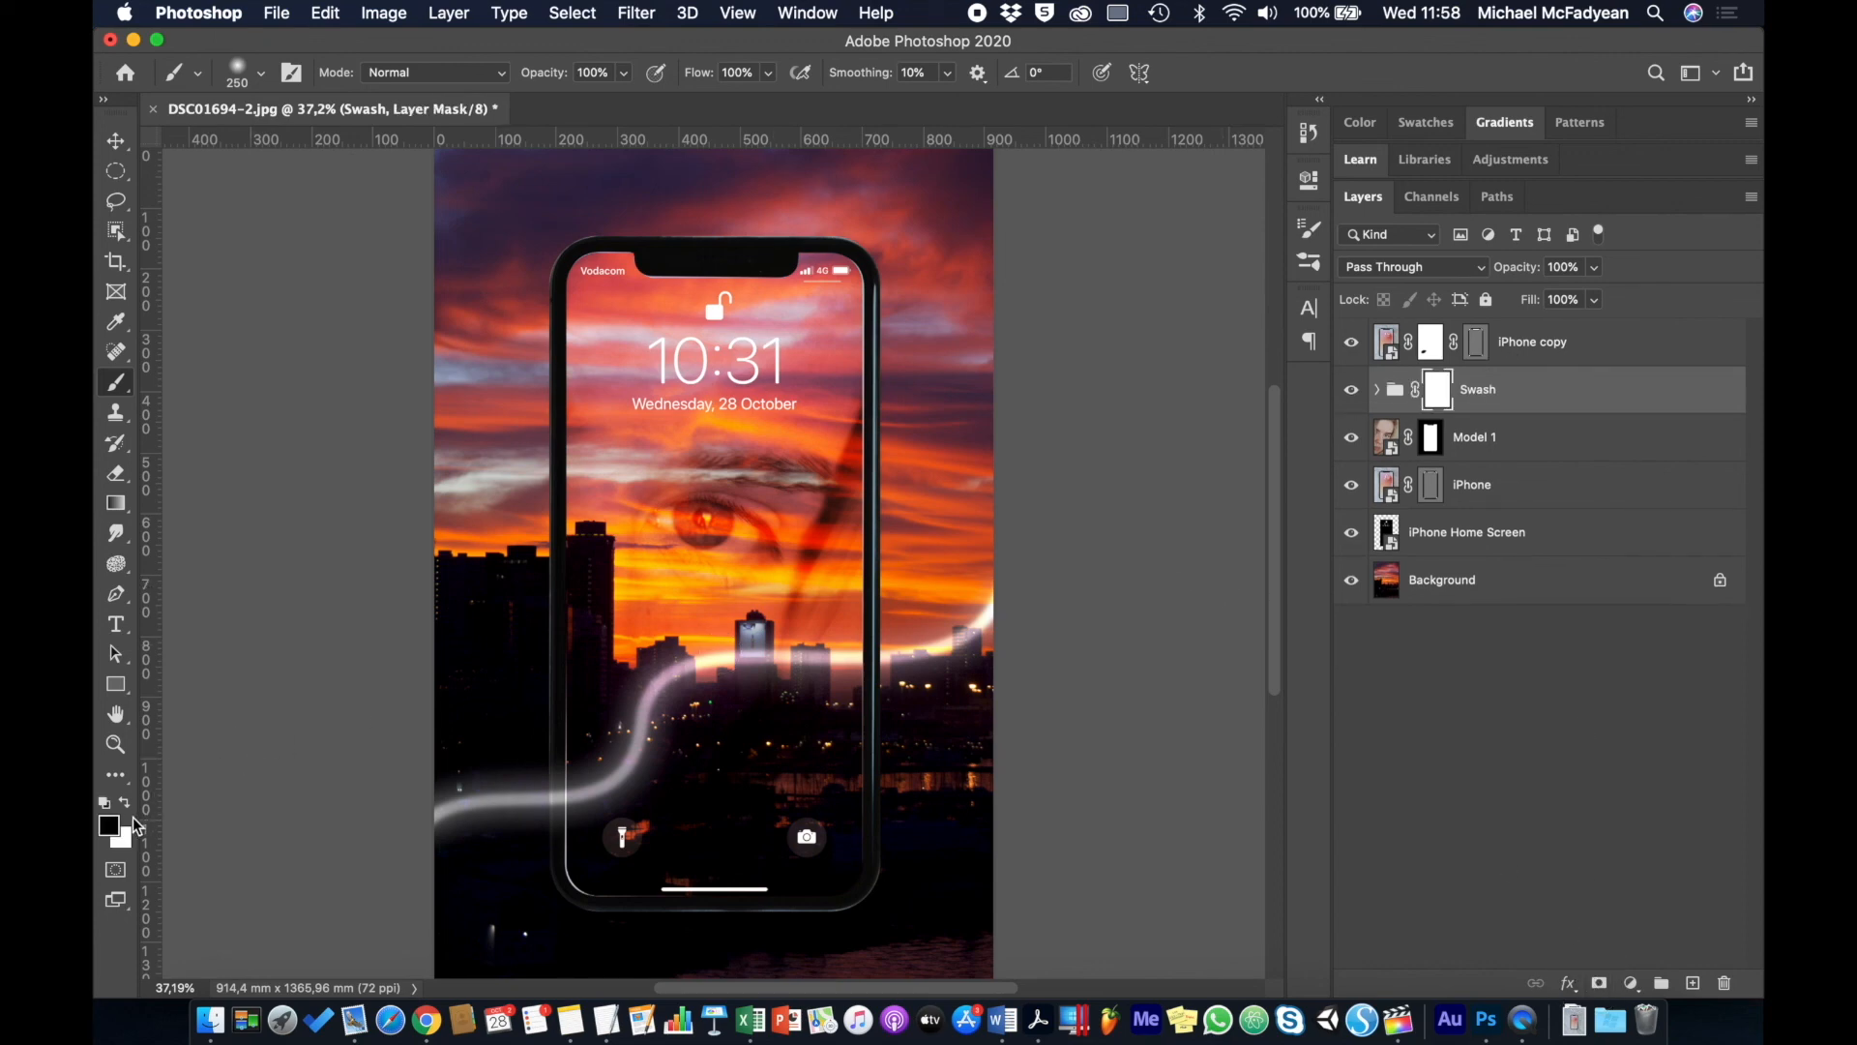
drag(542, 73, 468, 72)
key(Return)
key(bracketright)
key(bracketright)
key(bracketright)
key(bracketright)
key(bracketright)
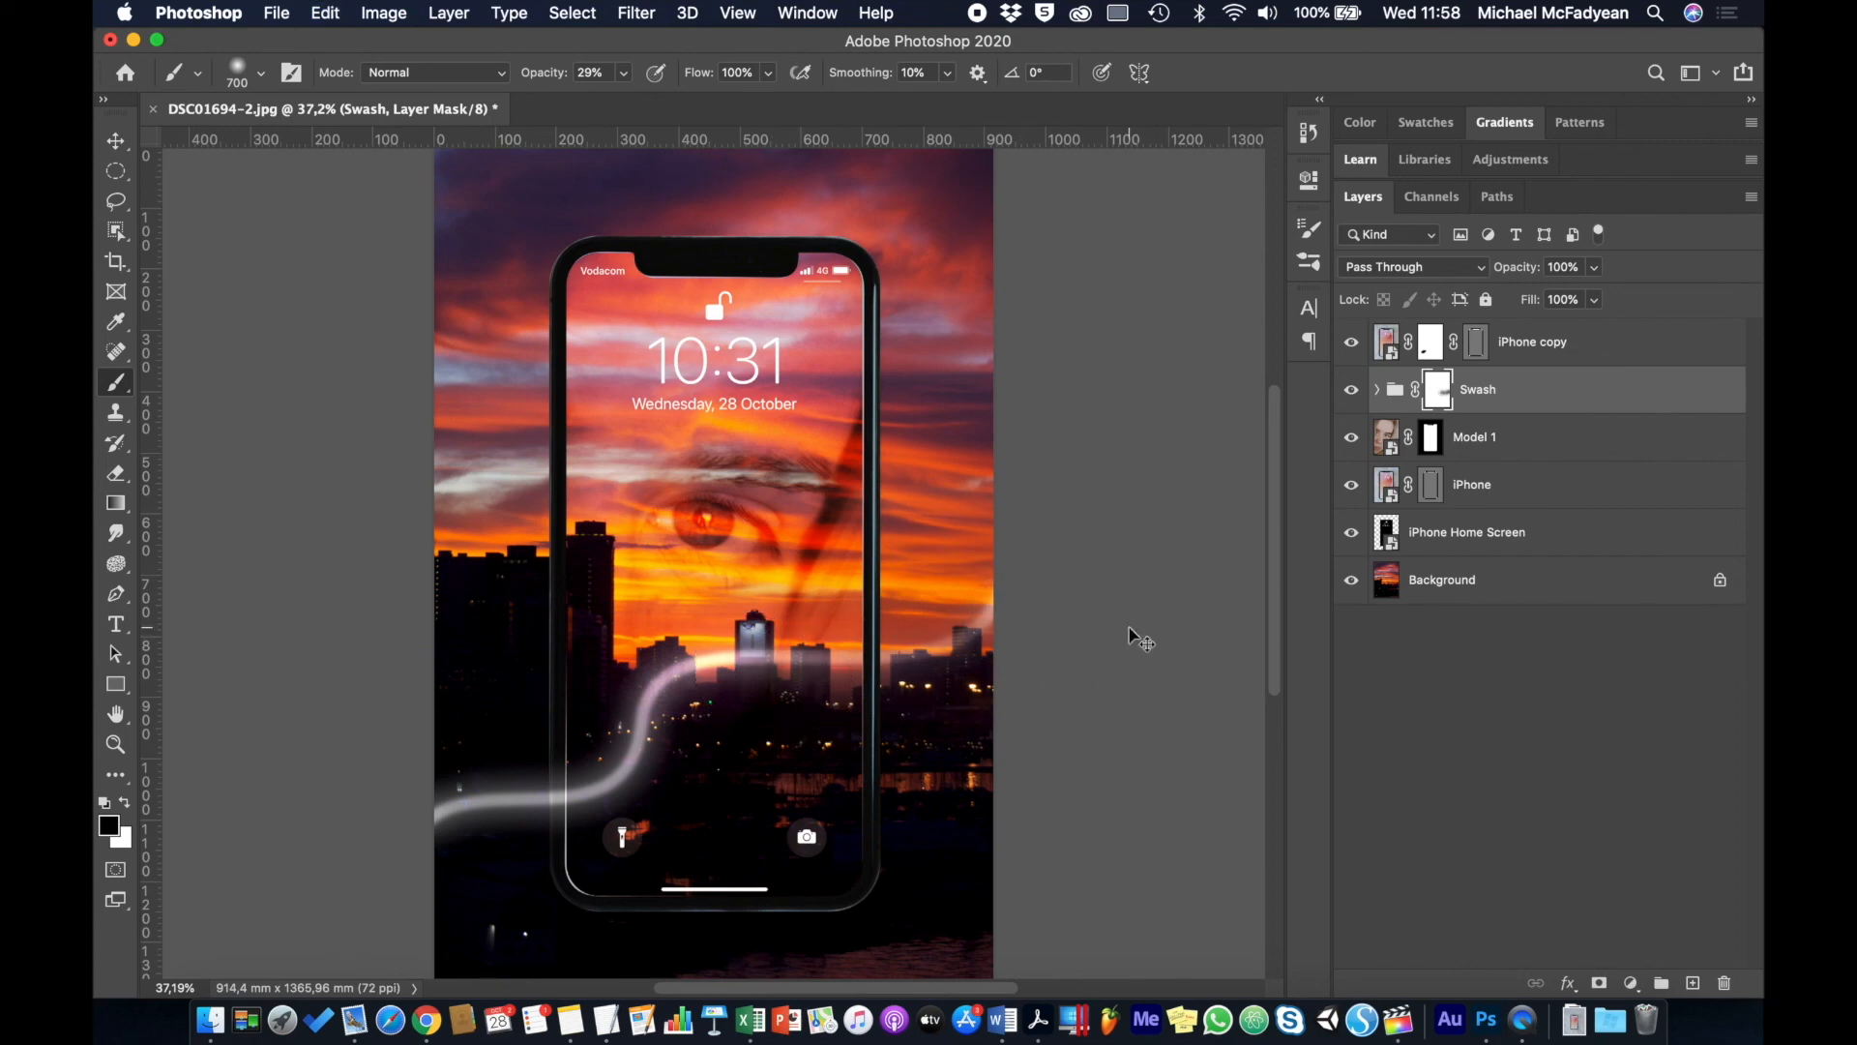
Step: Undo the last strokes on the Swash mask and repaint the fade over the swash's right end
key(super+z)
key(super+z)
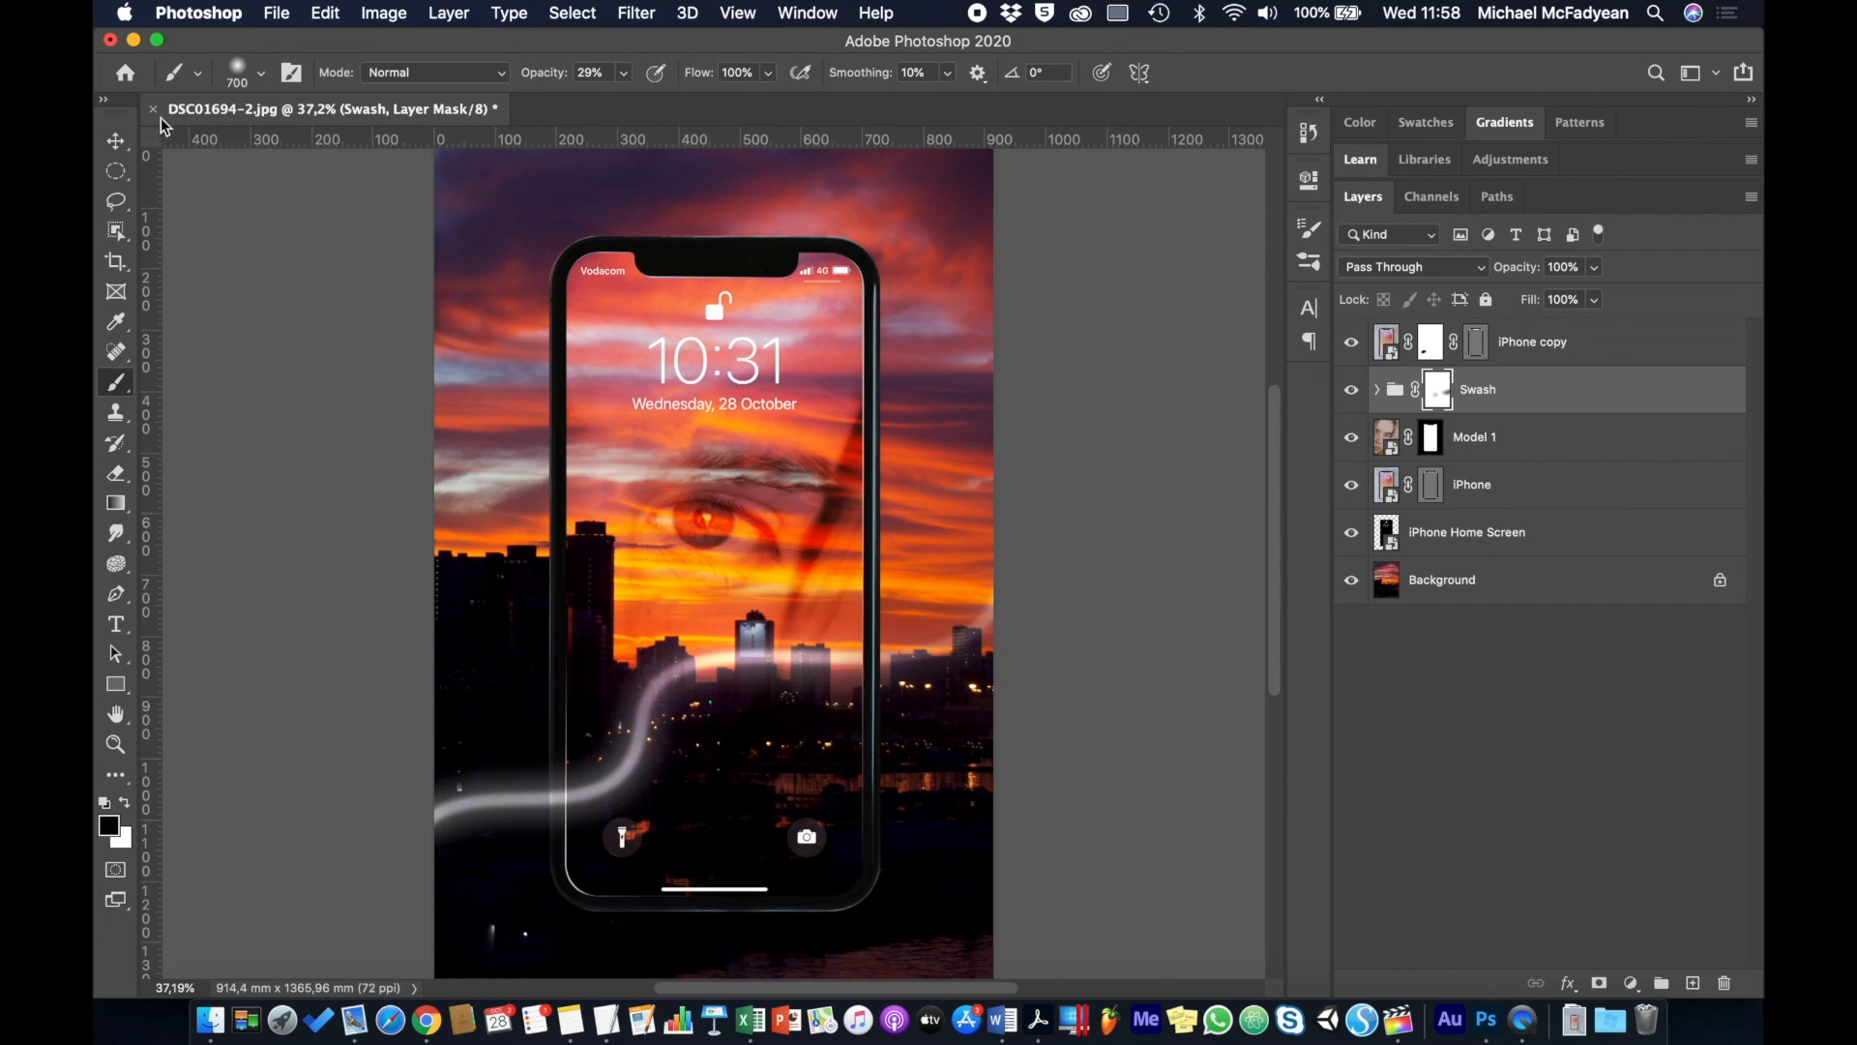
click(115, 140)
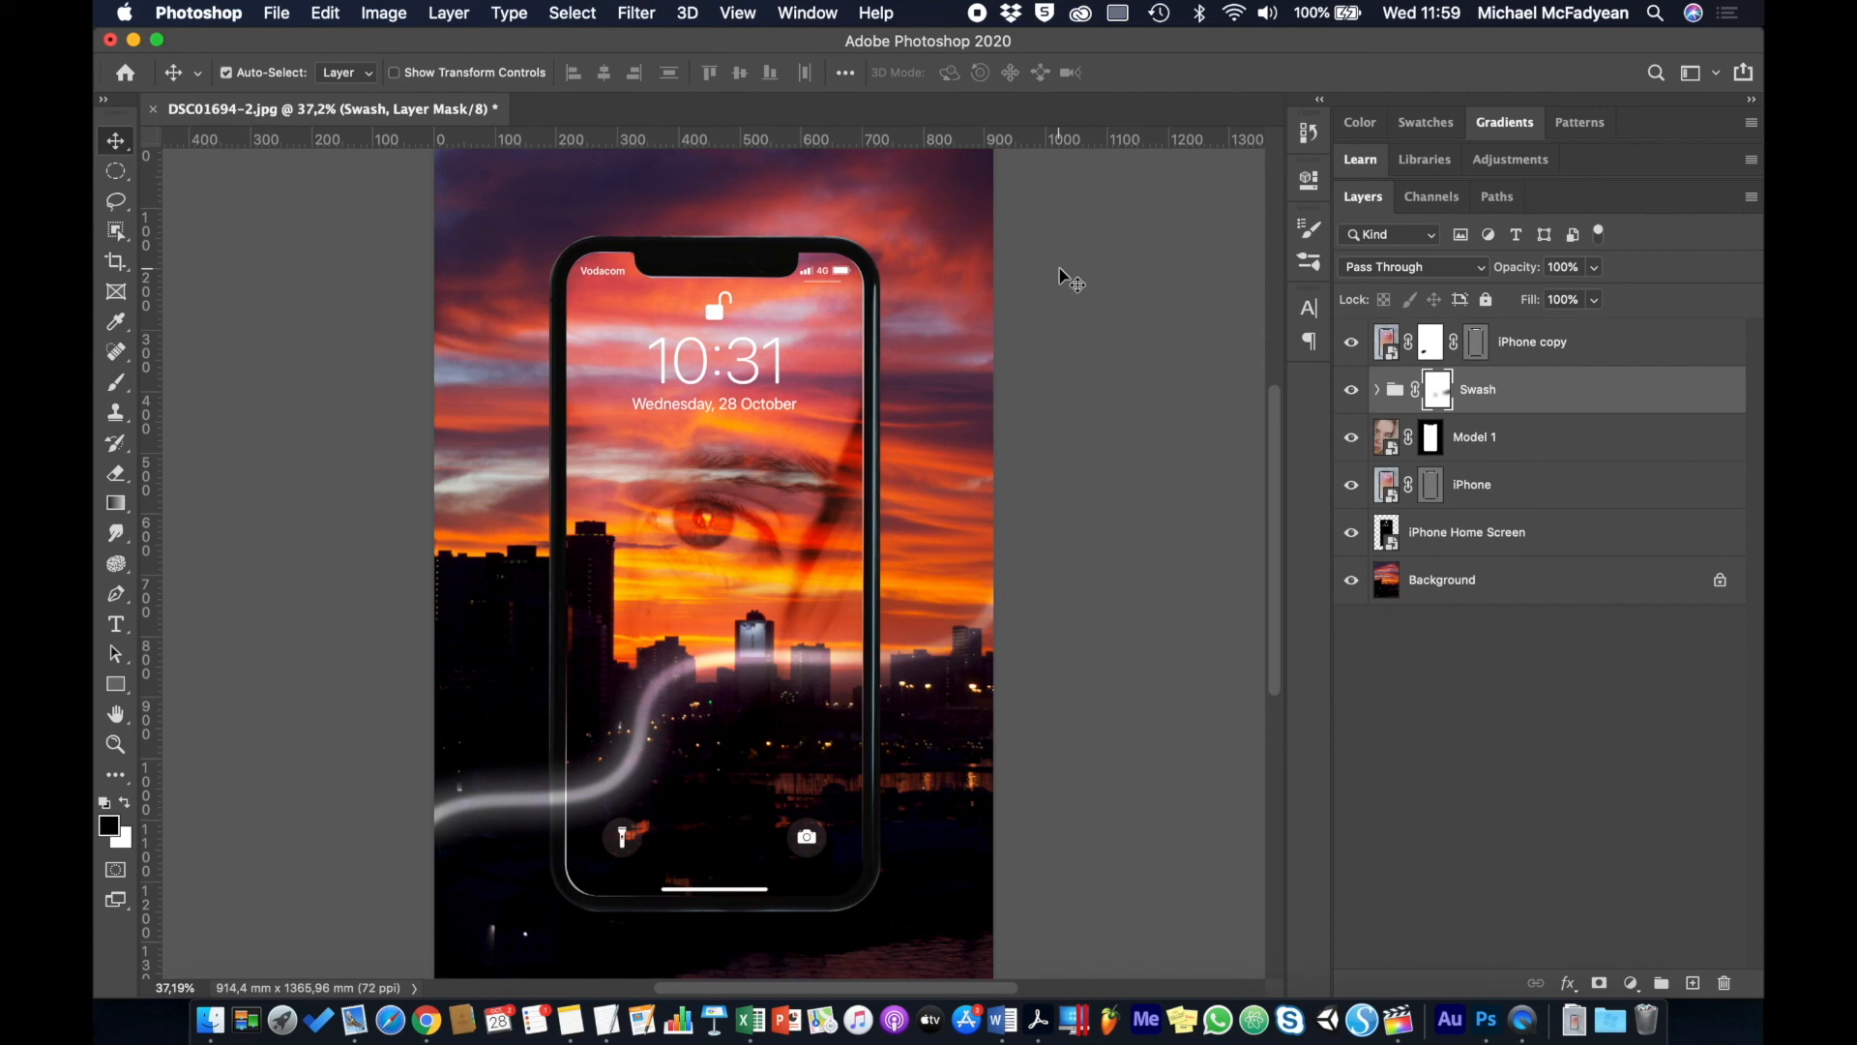
key(super+minus)
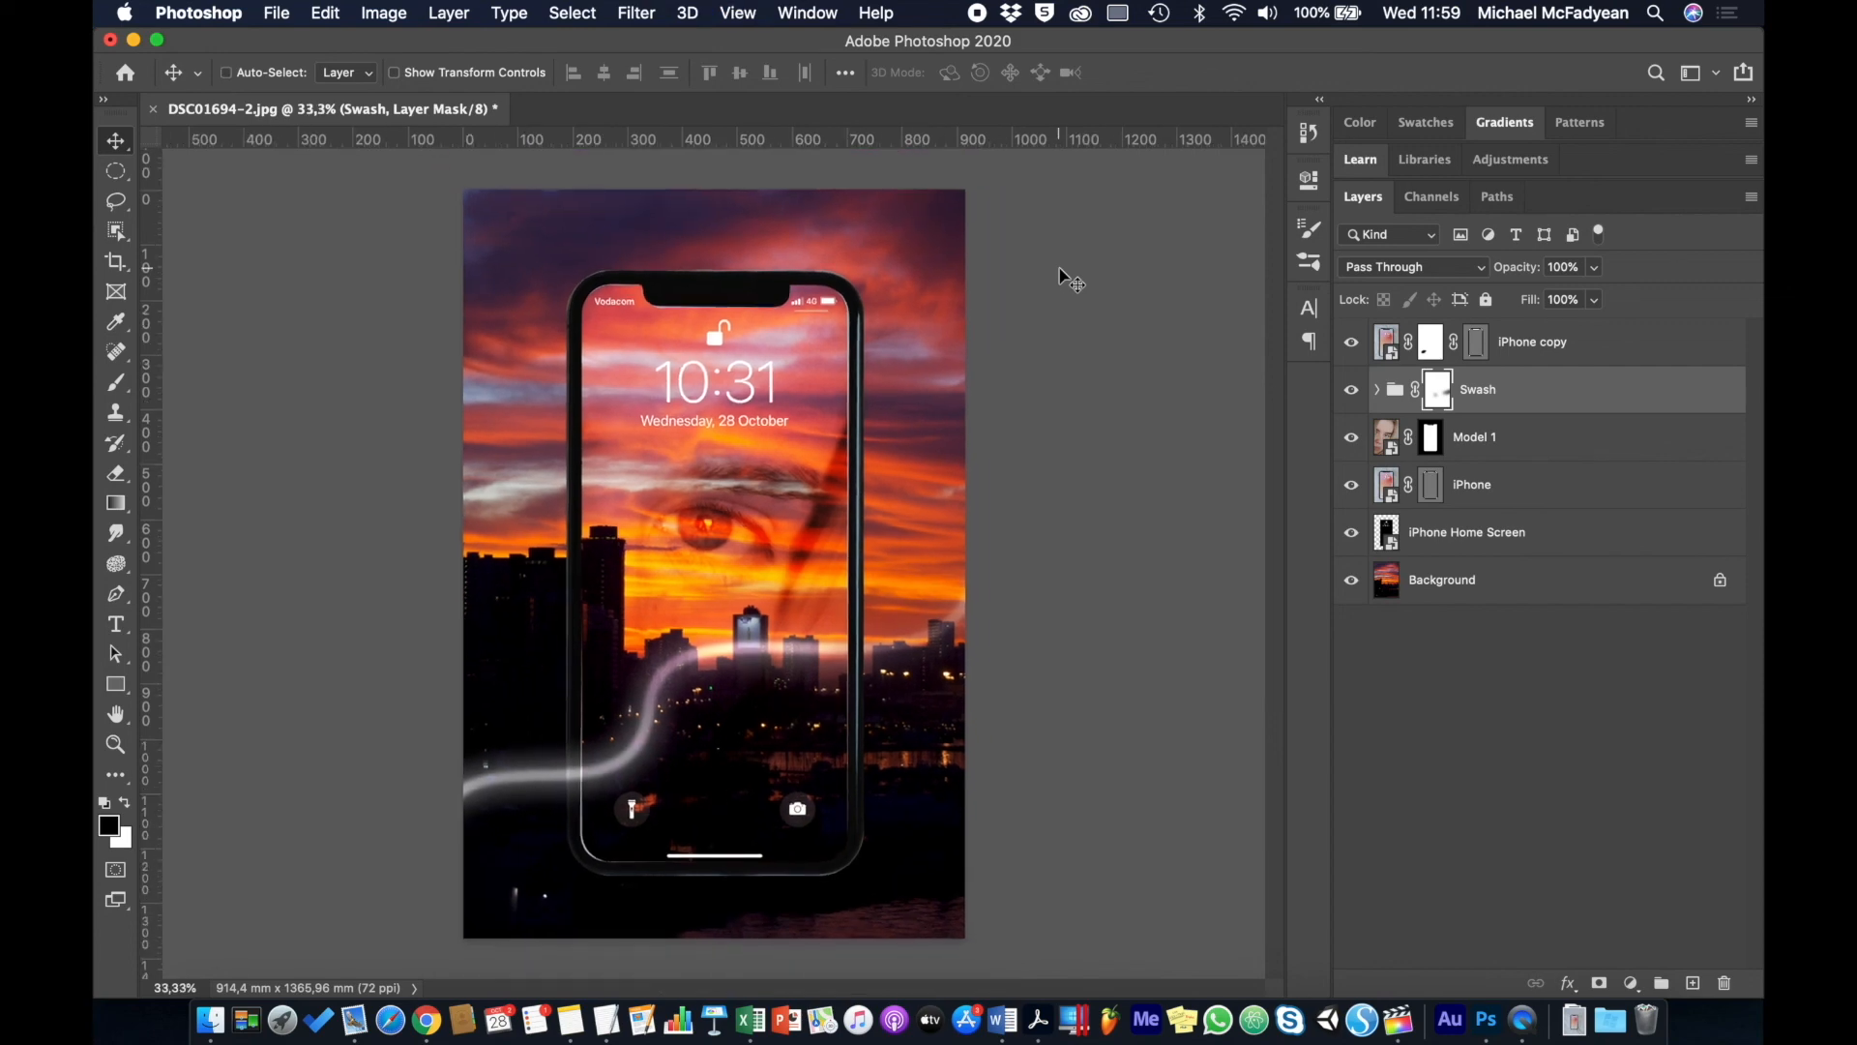